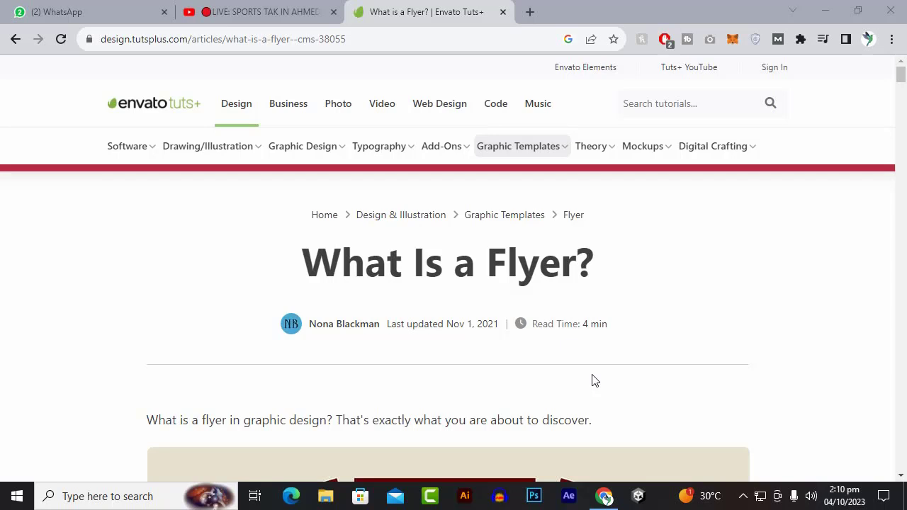
# Step: Examine the flyer examples, template-editing sections and sample templates throughout the "What Is a Flyer?" article
pyautogui.scroll(-4, 475, 314)
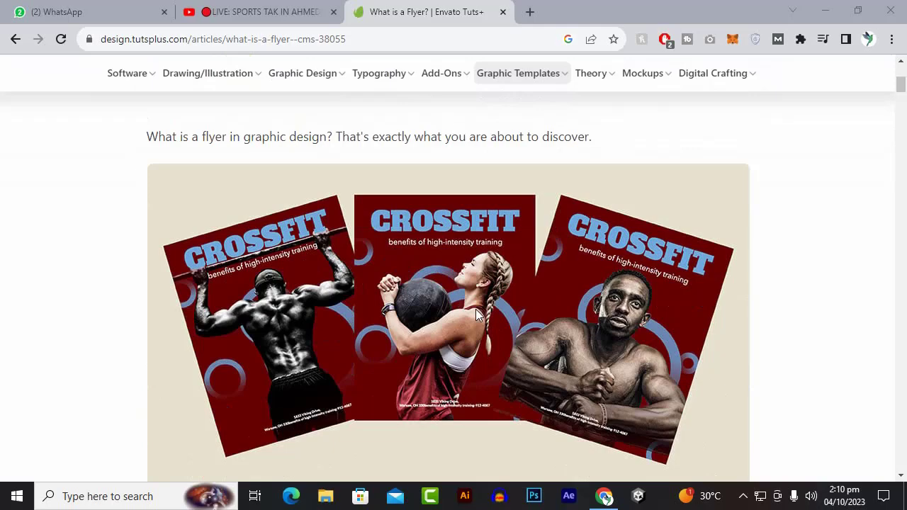
pyautogui.scroll(-1, 476, 308)
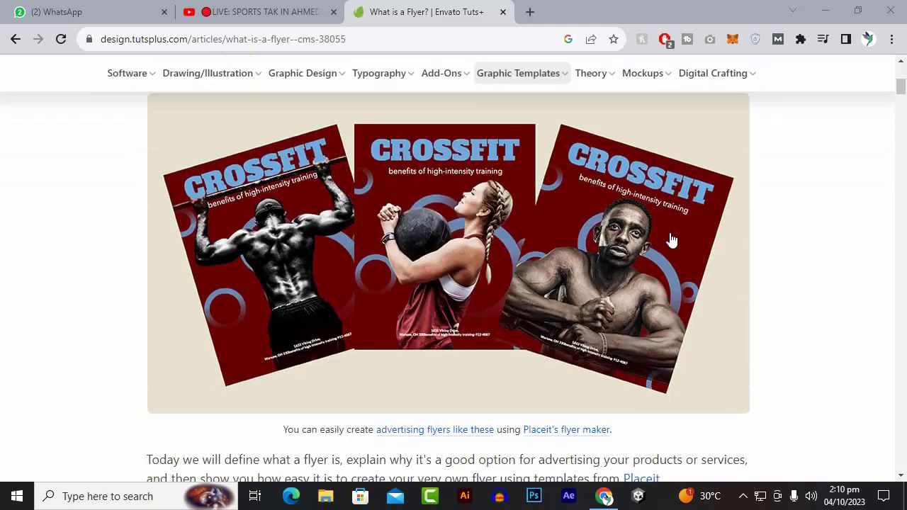
pyautogui.scroll(-5, 529, 280)
pyautogui.scroll(-10, 529, 280)
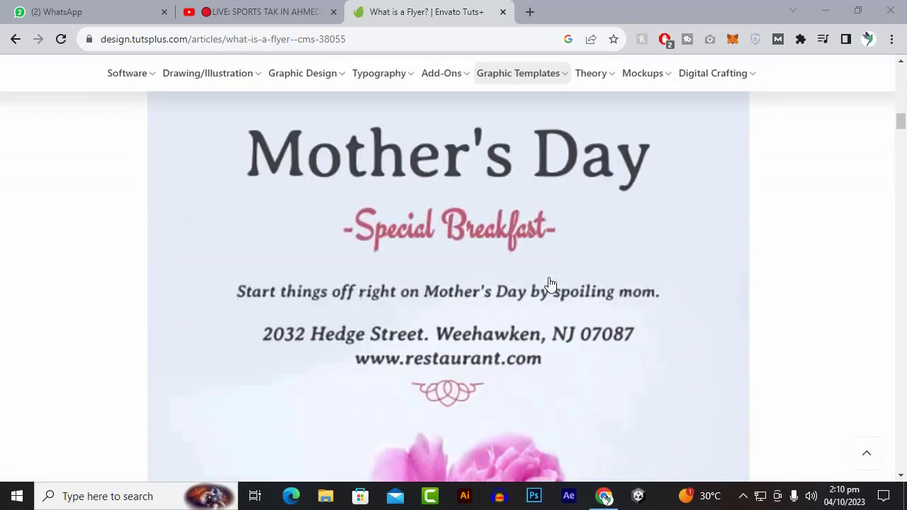
pyautogui.scroll(-10, 439, 298)
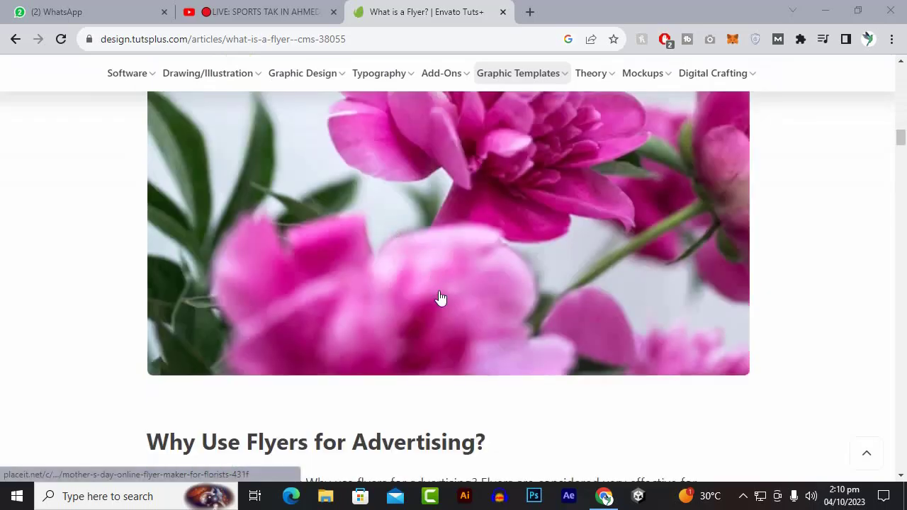
pyautogui.scroll(-3, 437, 297)
pyautogui.scroll(1, 436, 298)
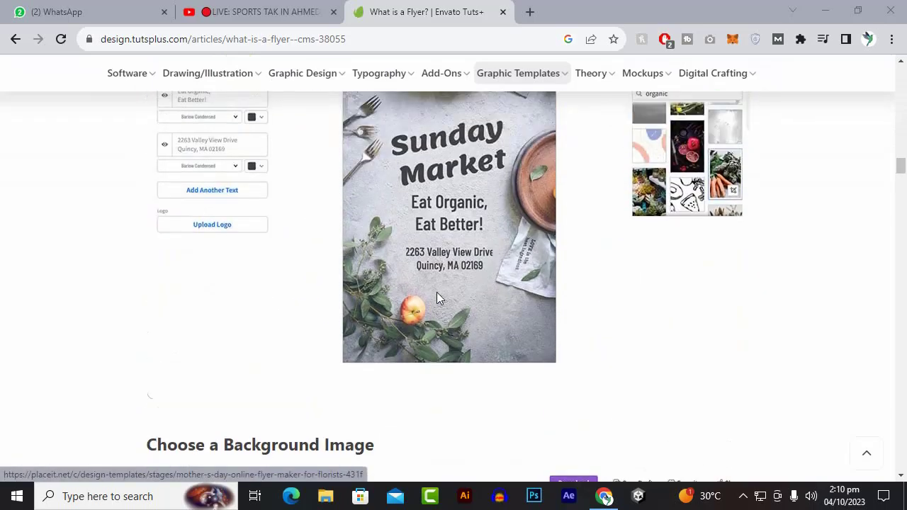
pyautogui.scroll(2, 397, 223)
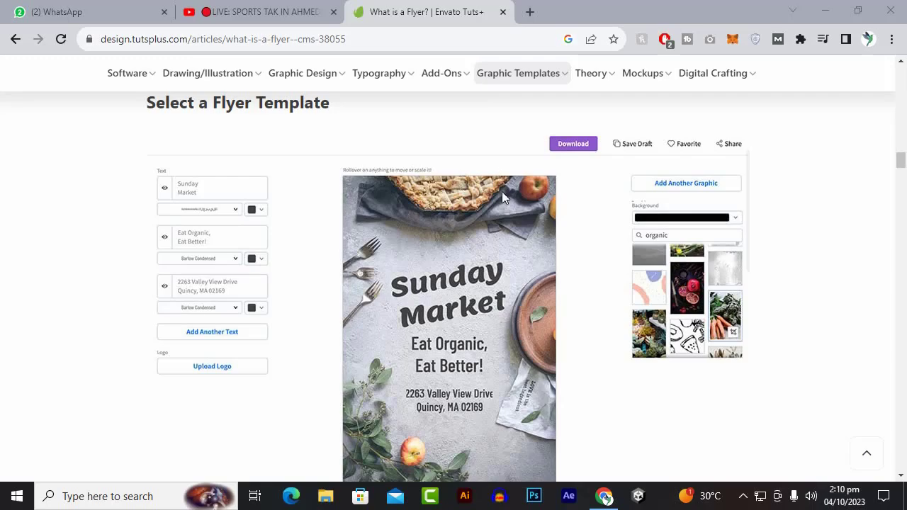
pyautogui.scroll(-2, 474, 188)
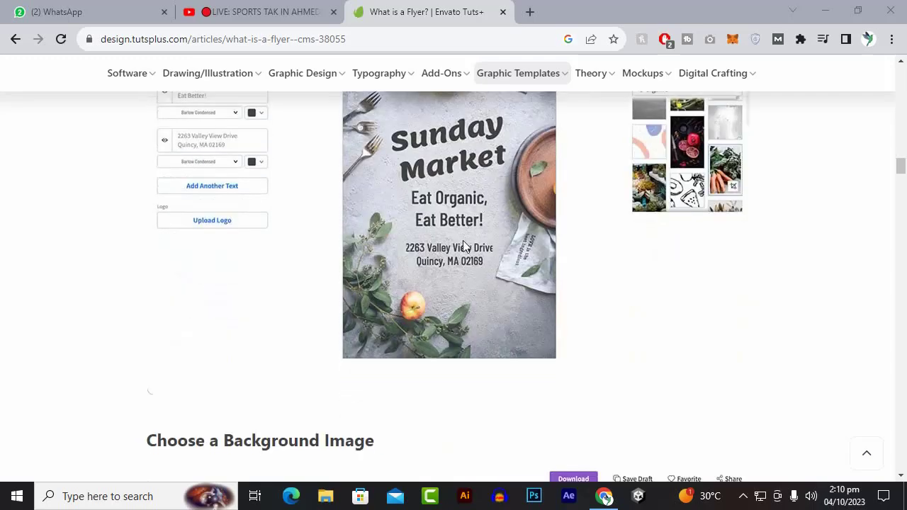
pyautogui.scroll(-8, 463, 241)
pyautogui.scroll(-15, 464, 245)
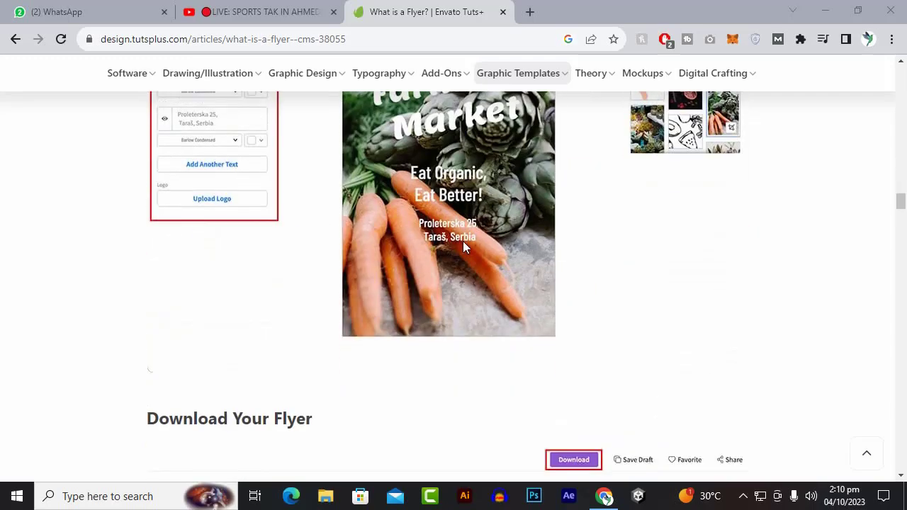
pyautogui.scroll(-15, 466, 265)
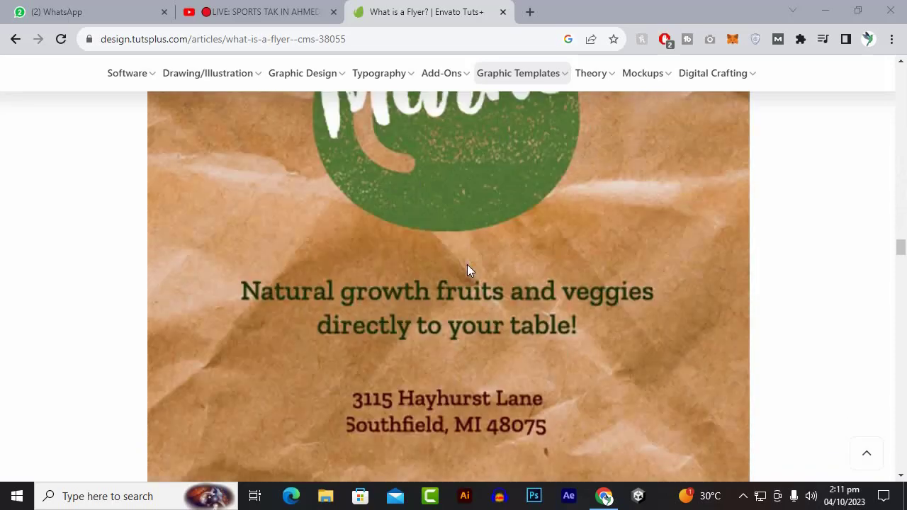
pyautogui.scroll(-15, 466, 269)
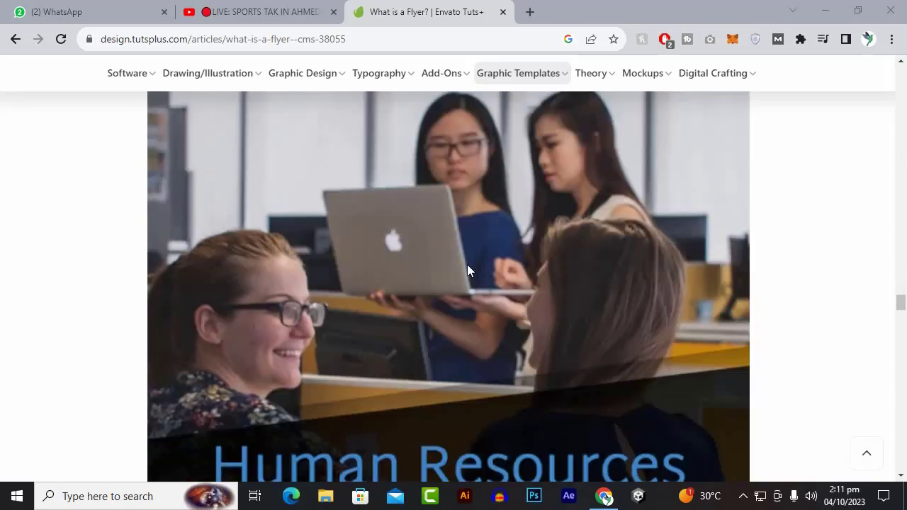
pyautogui.scroll(-10, 467, 270)
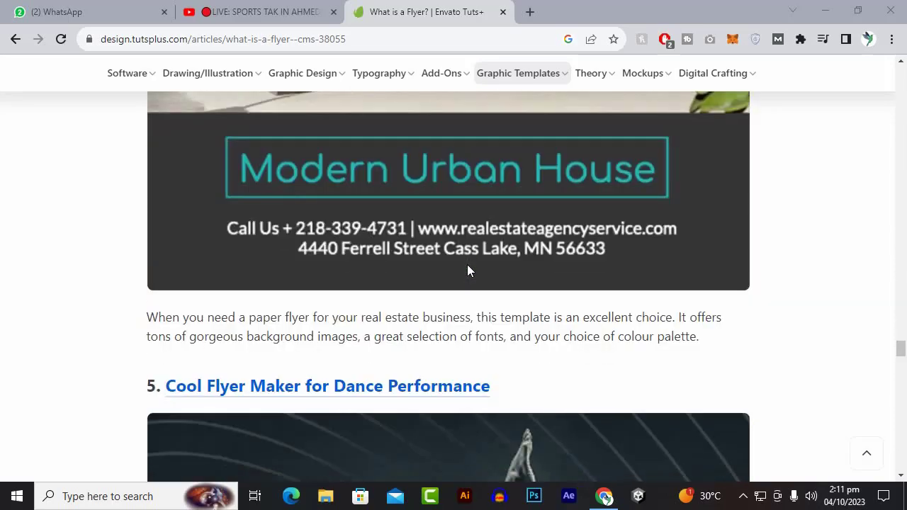
pyautogui.scroll(-15, 467, 272)
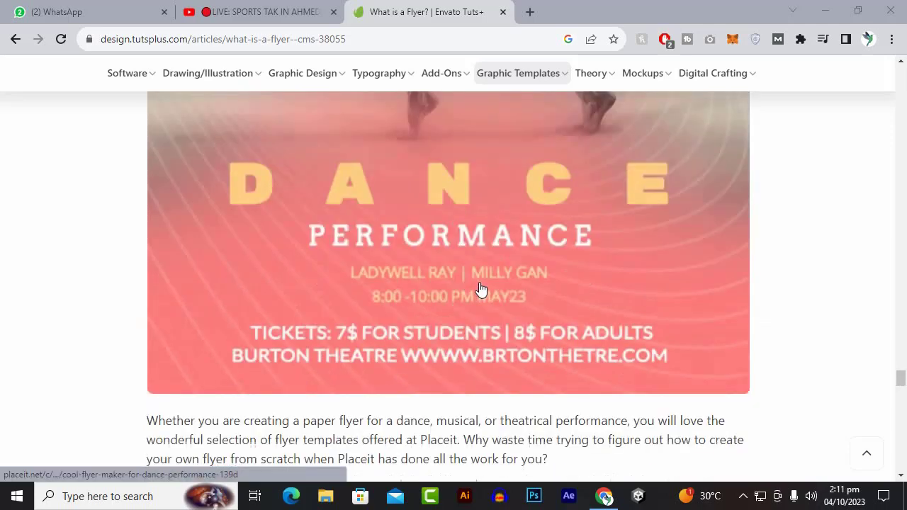
pyautogui.scroll(-10, 477, 283)
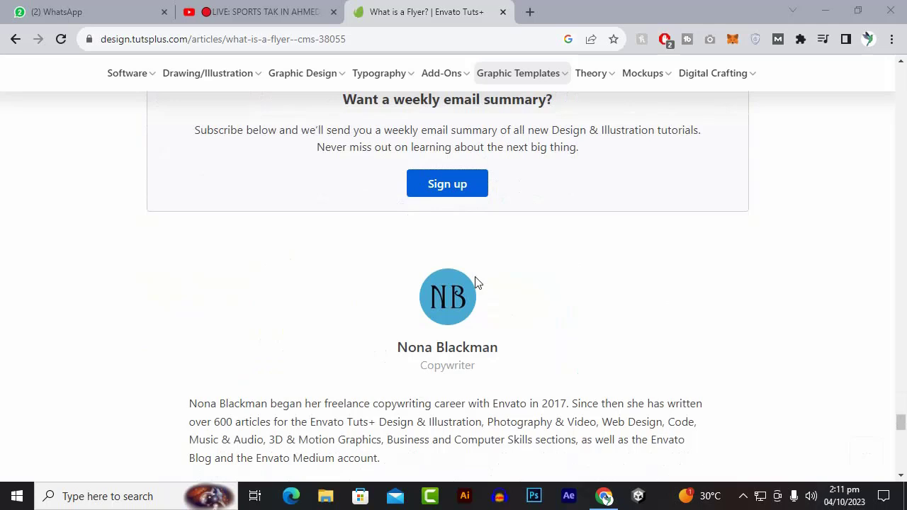
pyautogui.scroll(1, 476, 282)
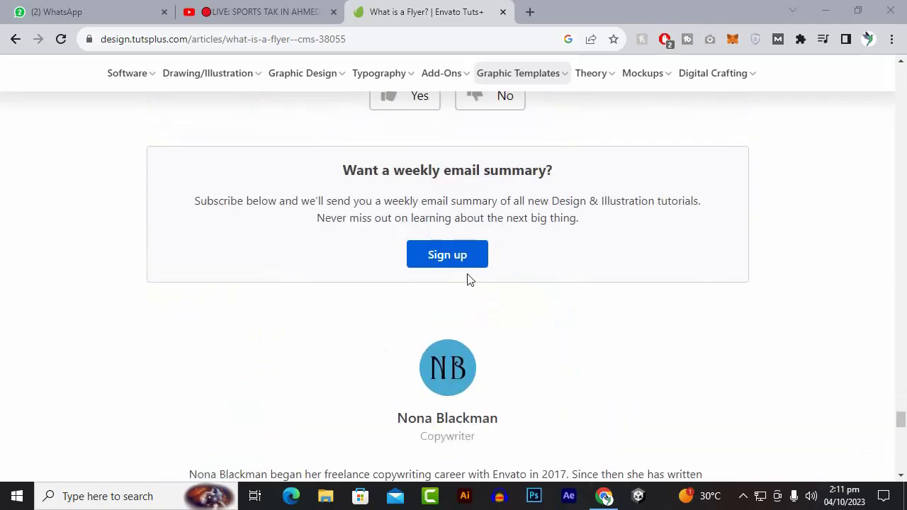
pyautogui.scroll(-5, 467, 278)
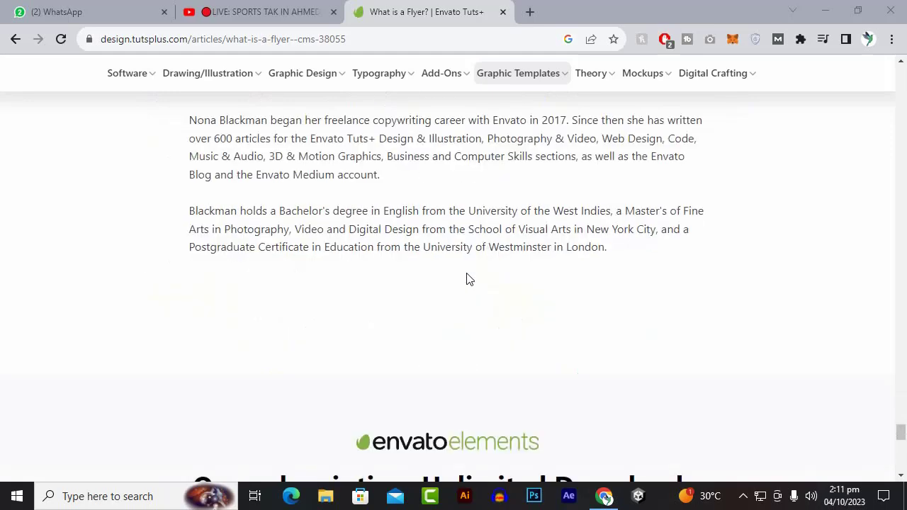
pyautogui.scroll(15, 441, 263)
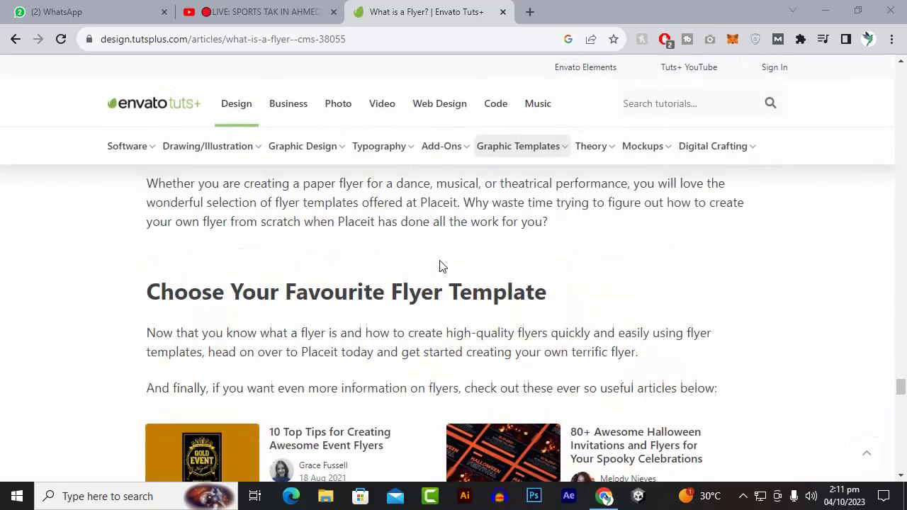
pyautogui.scroll(8, 434, 263)
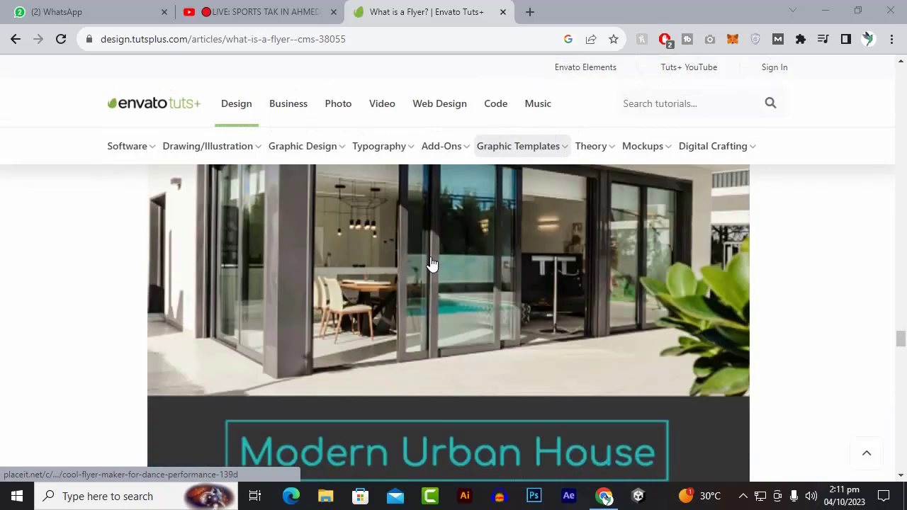
pyautogui.scroll(10, 431, 263)
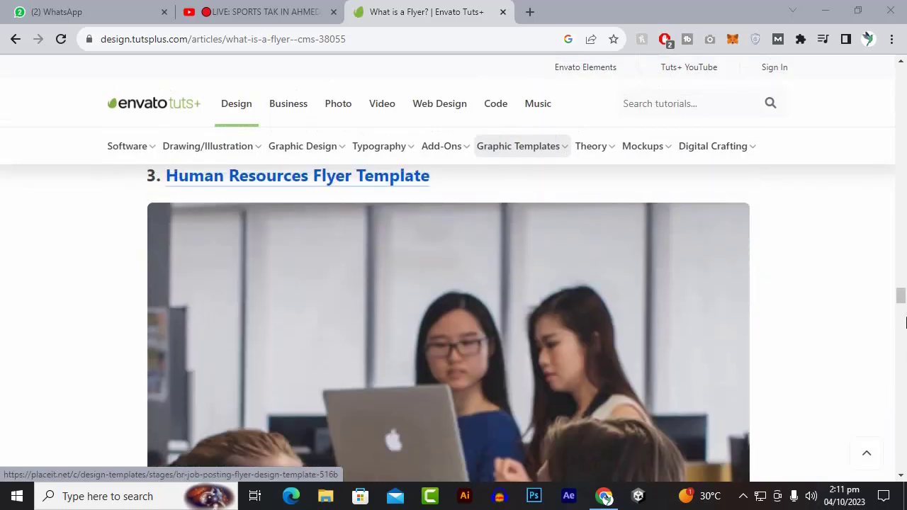
# Step: Go to the Freepik website in the current tab
pyautogui.click(440, 44)
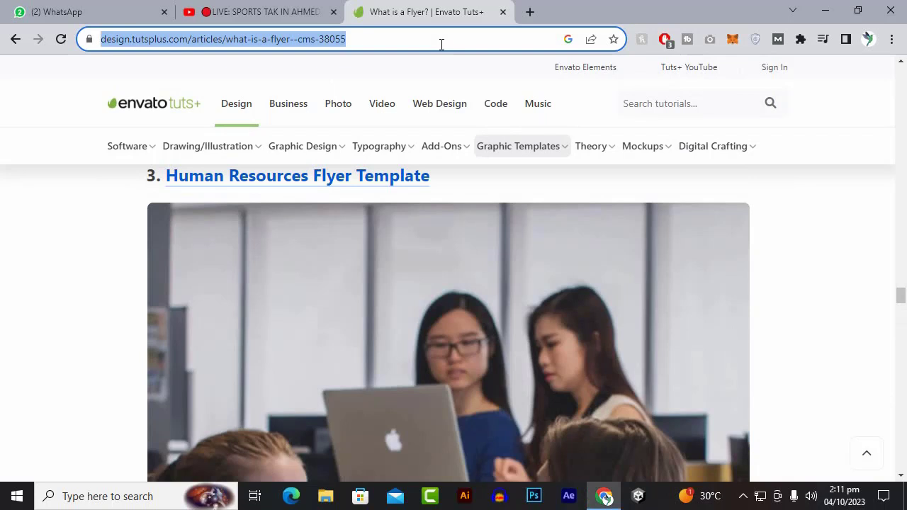
pyautogui.write('fl')
pyautogui.press('BackSpace')
pyautogui.press('BackSpace')
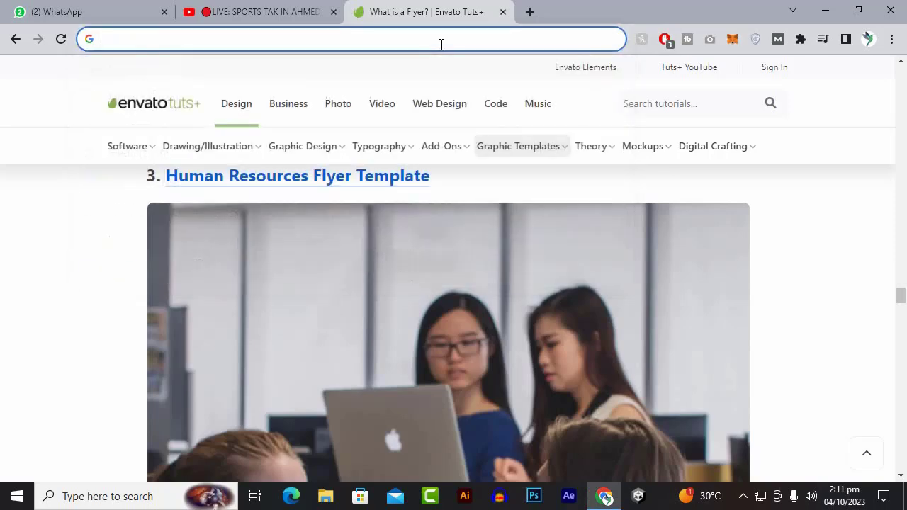
pyautogui.write('fr')
pyautogui.press('Return')
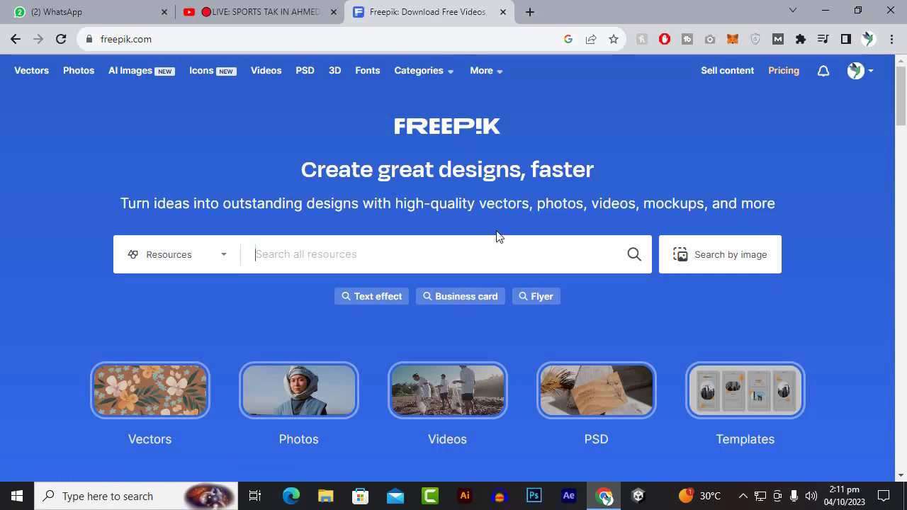
# Step: Search all Freepik resources for "corporate identity"
pyautogui.write('cor')
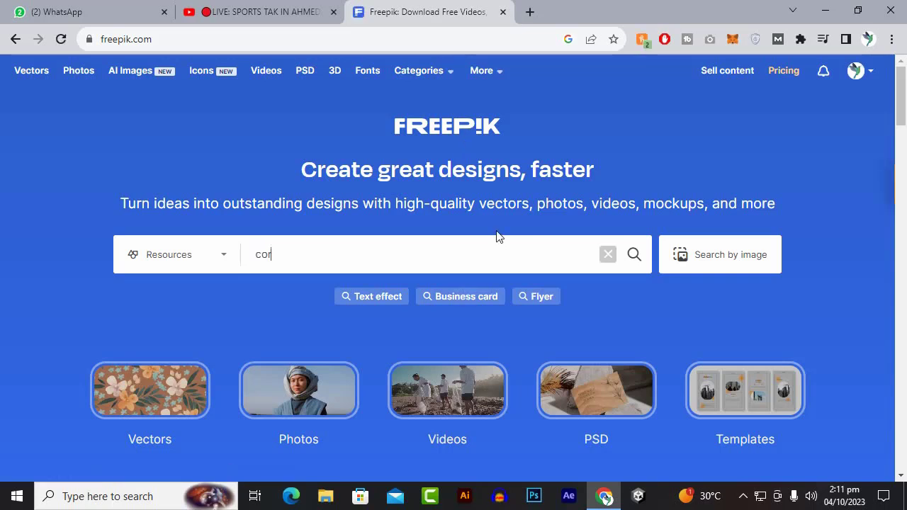
pyautogui.write('porat')
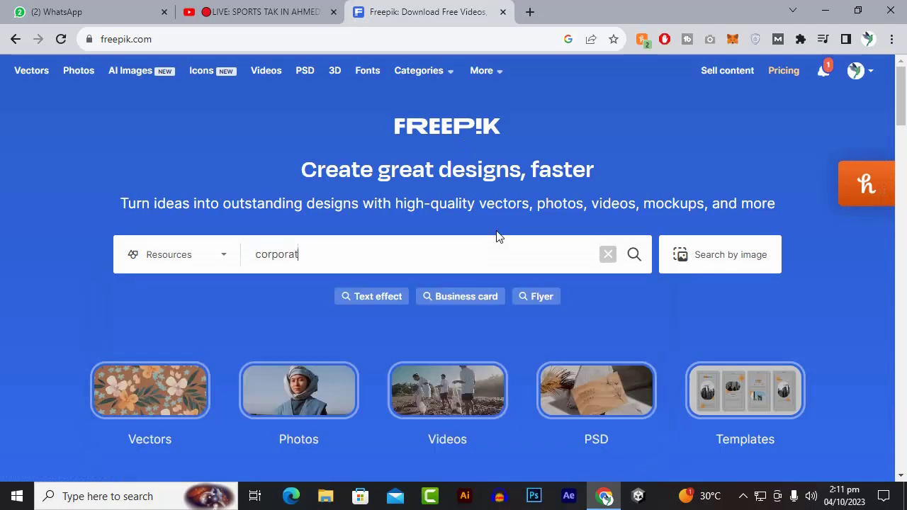
pyautogui.write('e idend')
pyautogui.write('ity')
pyautogui.press('Return')
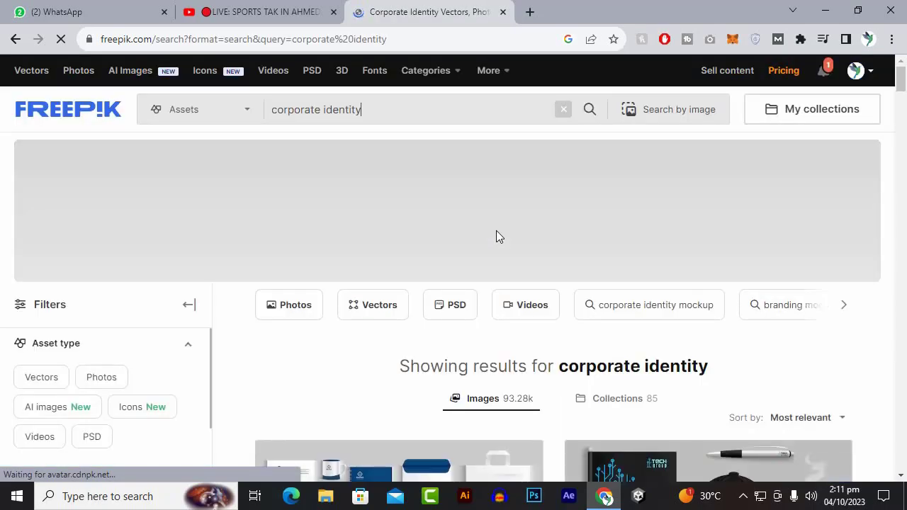
# Step: Open the red business branding stationery set and the blue stationery items set from the results in separate background tabs
pyautogui.scroll(-3, 530, 253)
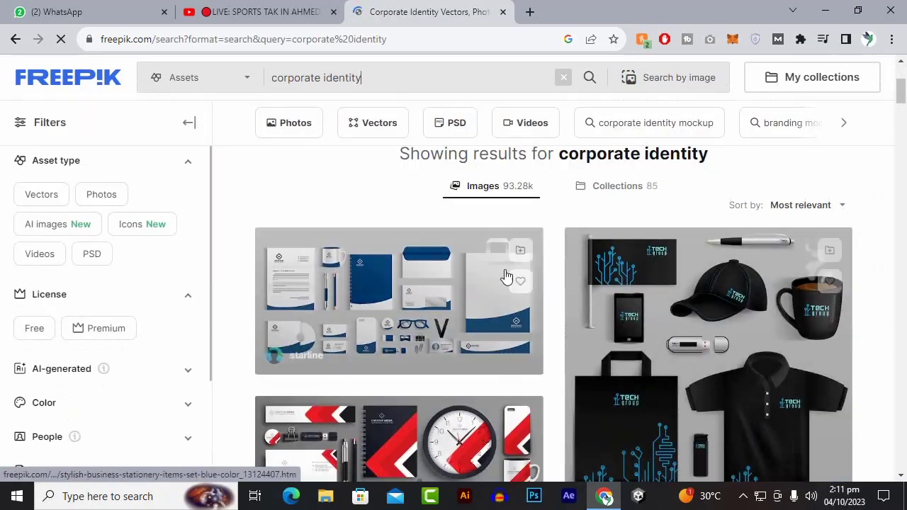
pyautogui.scroll(-3, 406, 205)
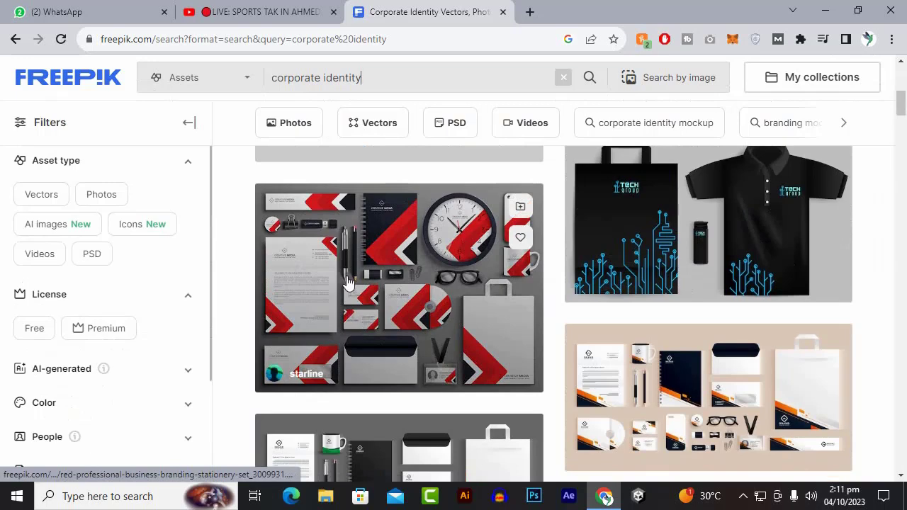
pyautogui.rightClick(368, 257)
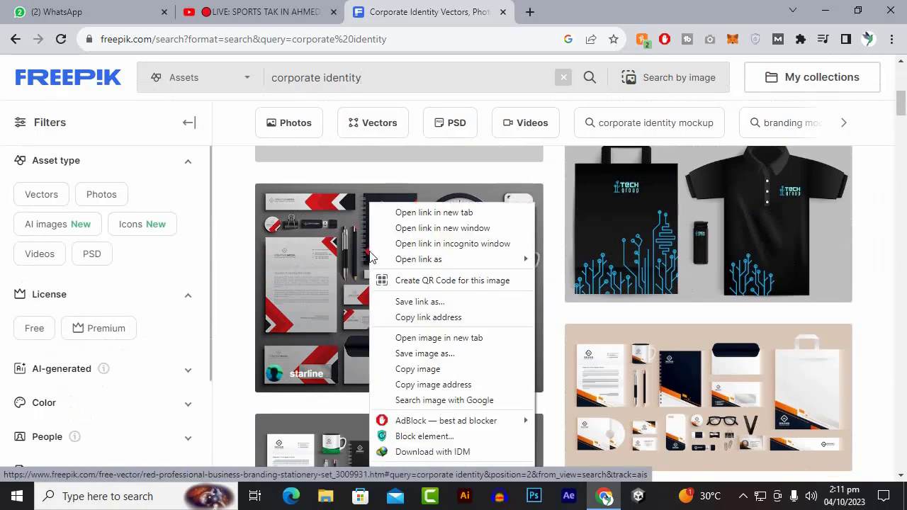
pyautogui.click(401, 213)
pyautogui.scroll(3, 415, 300)
pyautogui.rightClick(387, 203)
pyautogui.click(434, 216)
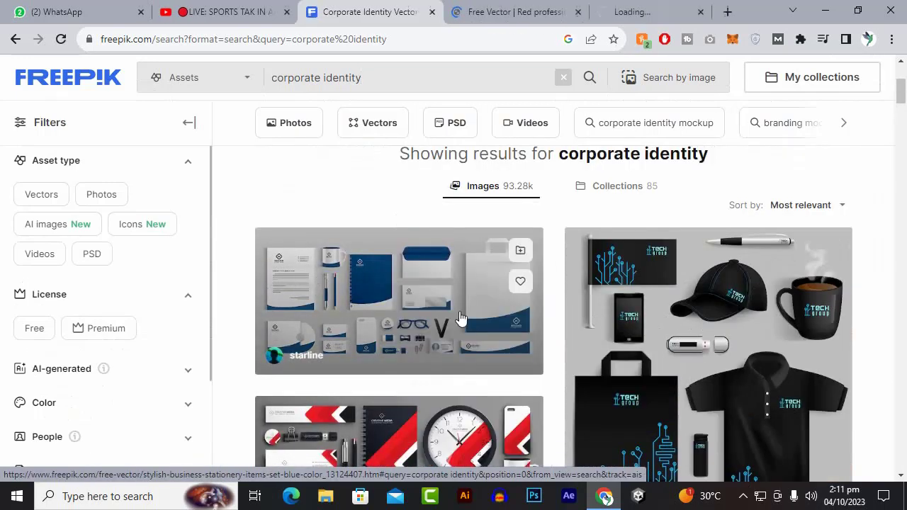
# Step: Open the green business stationery set in another background tab and look through more corporate identity results
pyautogui.scroll(-6, 459, 317)
pyautogui.scroll(1, 457, 319)
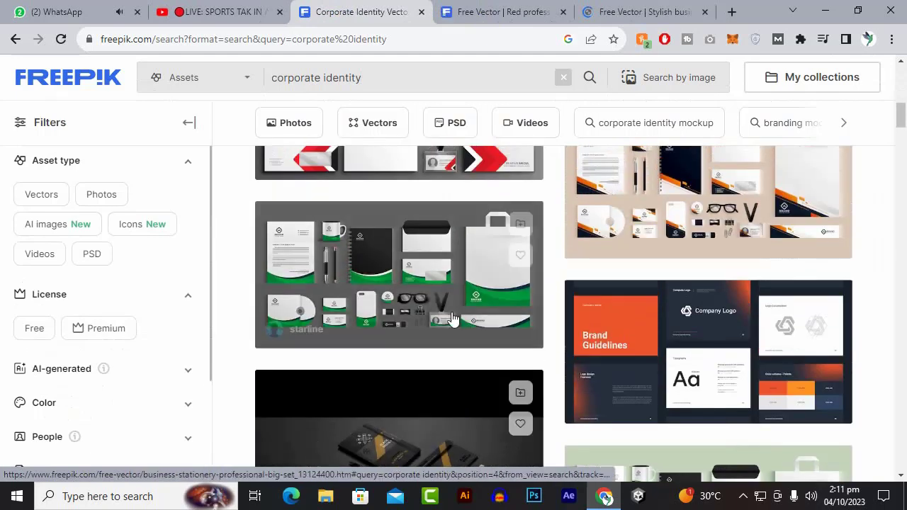
pyautogui.rightClick(411, 202)
pyautogui.click(433, 211)
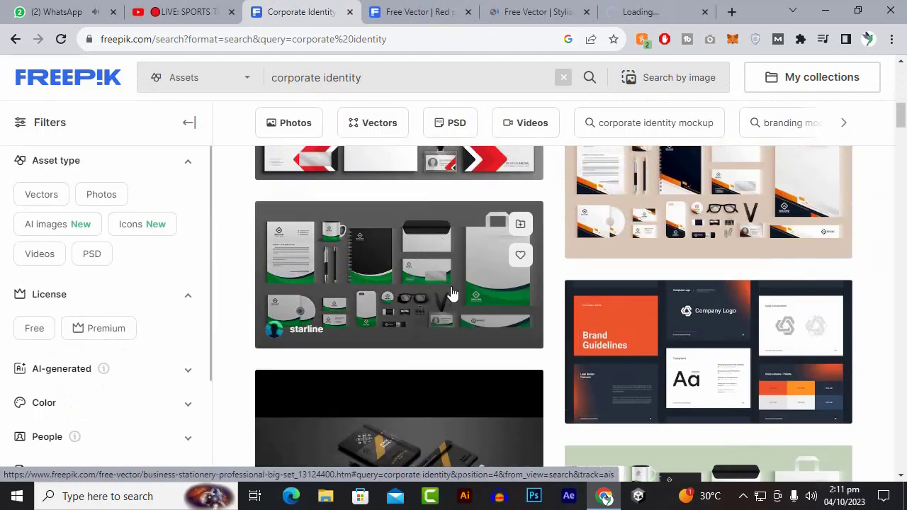
pyautogui.scroll(-4, 452, 296)
pyautogui.scroll(-2, 457, 345)
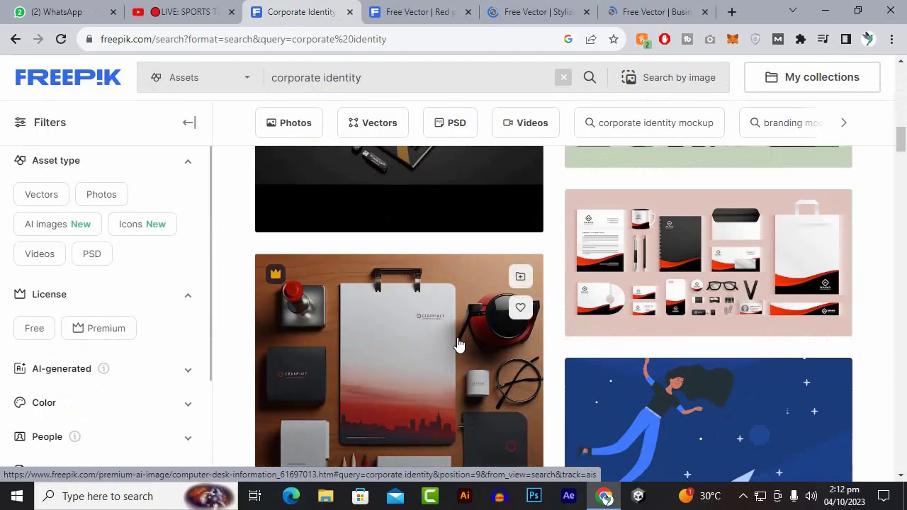
# Step: Examine the items in the red branding stationery set, followed by those in the blue stationery set
pyautogui.click(400, 9)
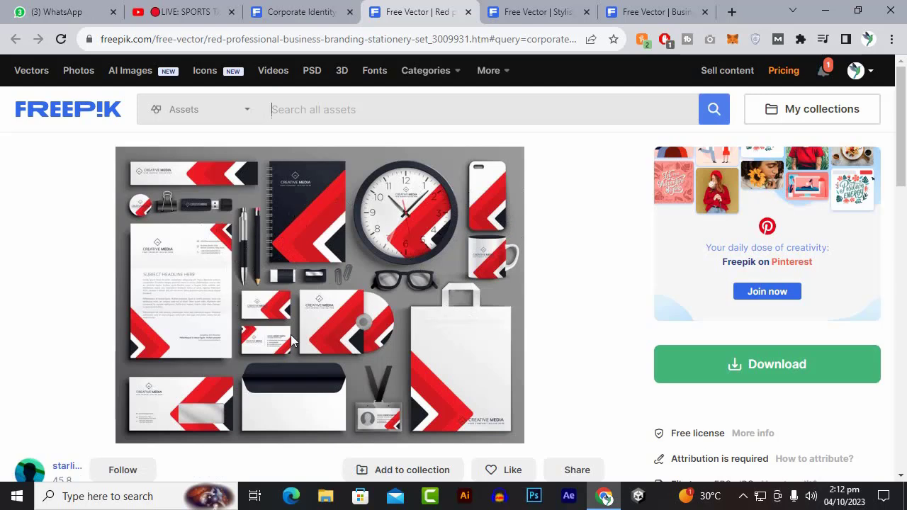
pyautogui.scroll(-1, 309, 349)
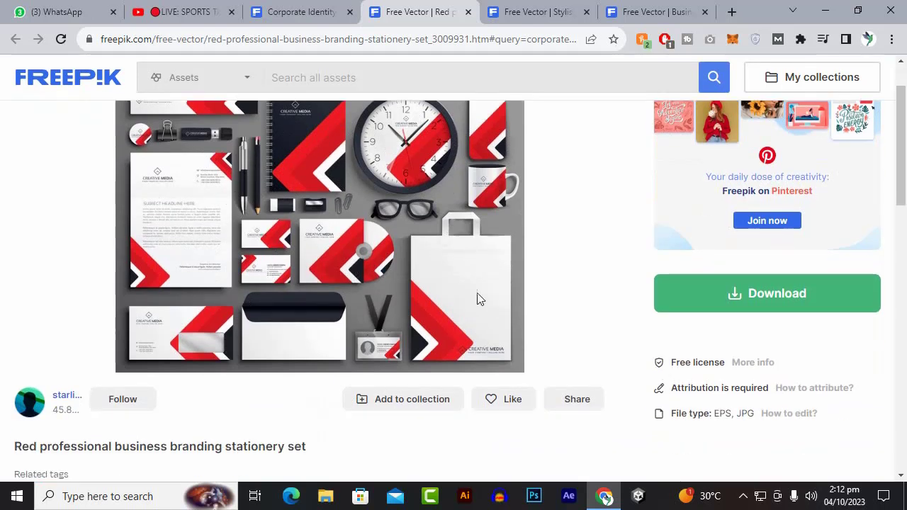
pyautogui.scroll(1, 477, 293)
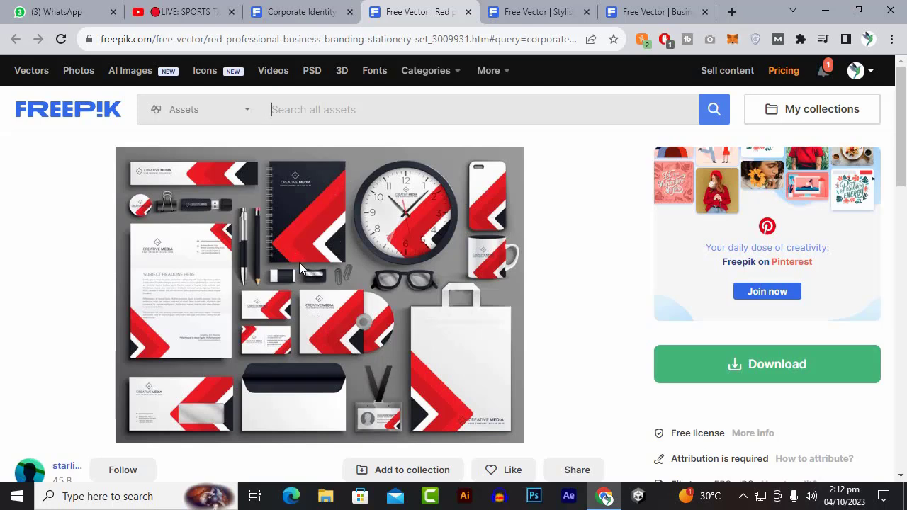
pyautogui.click(528, 9)
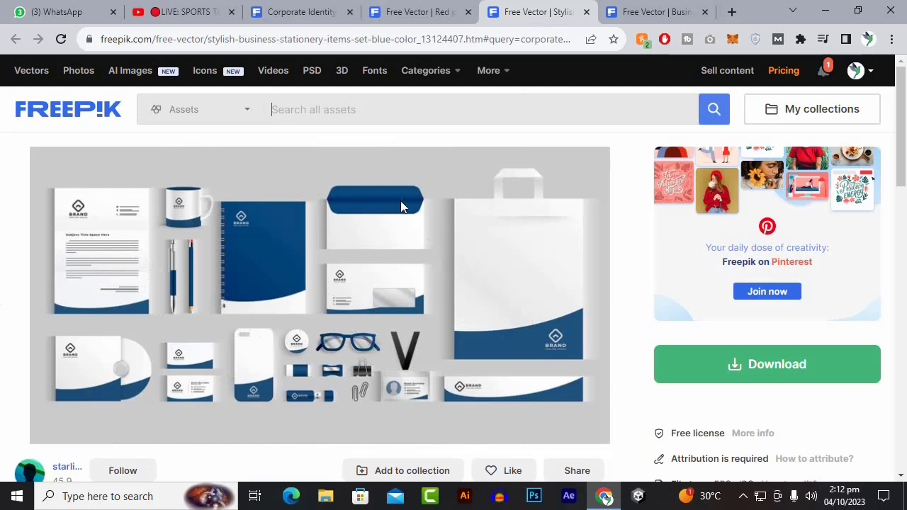
# Step: View the green stationery set, close the three stationery set tabs, and return to the "corporate identity" results
pyautogui.hotkey('ctrl', 'Tab')
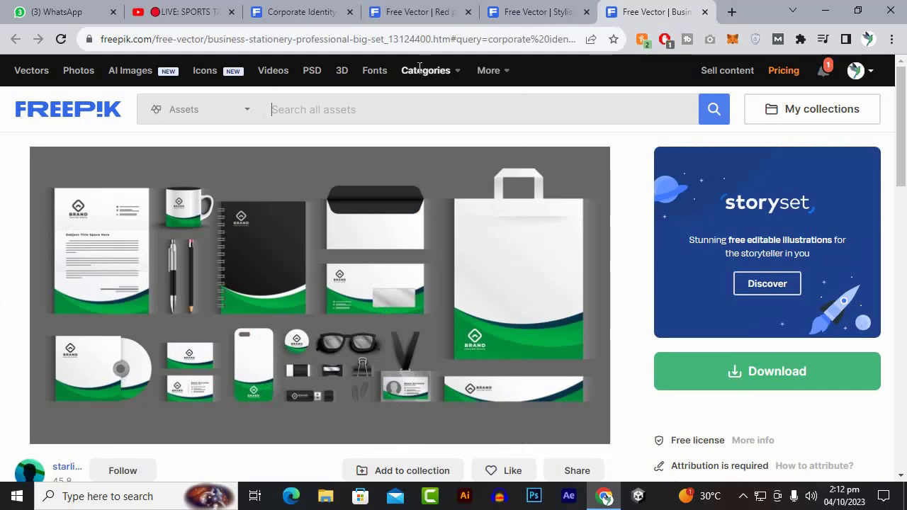
pyautogui.click(440, 11)
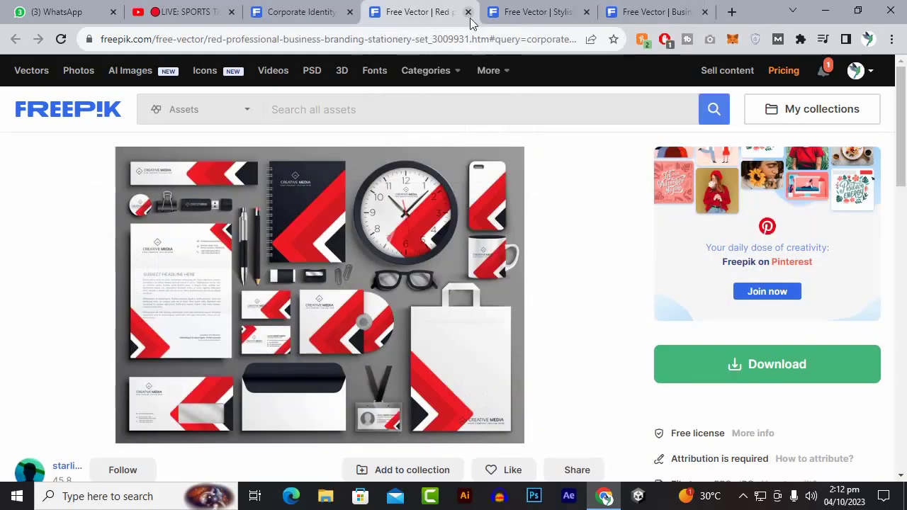
pyautogui.click(467, 17)
pyautogui.click(467, 17)
pyautogui.click(467, 17)
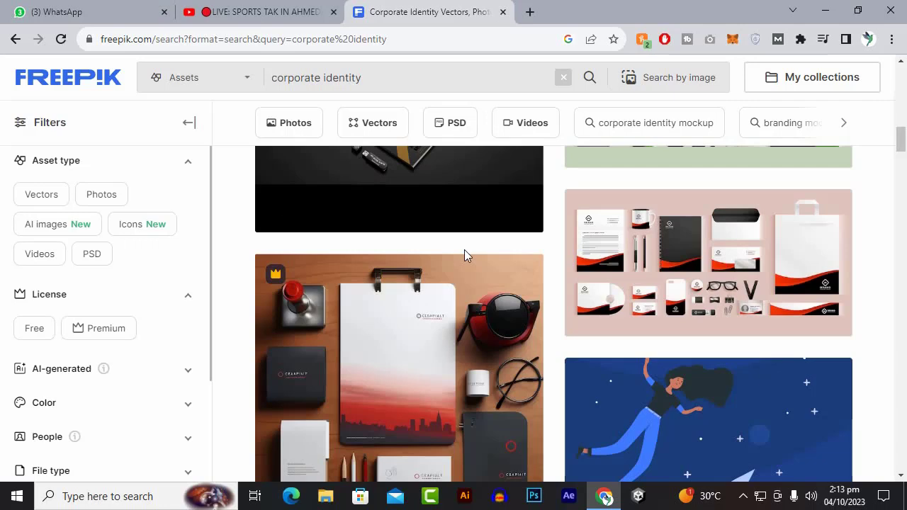
pyautogui.scroll(3, 464, 249)
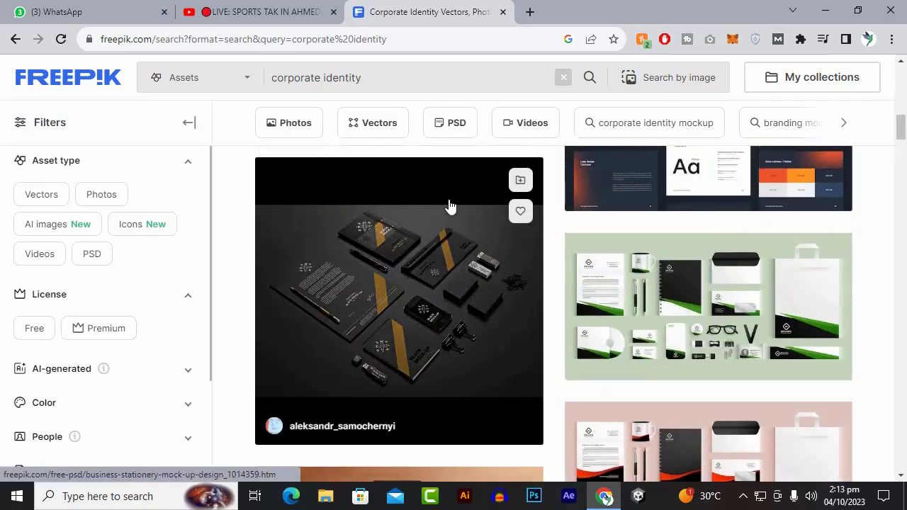
pyautogui.click(403, 78)
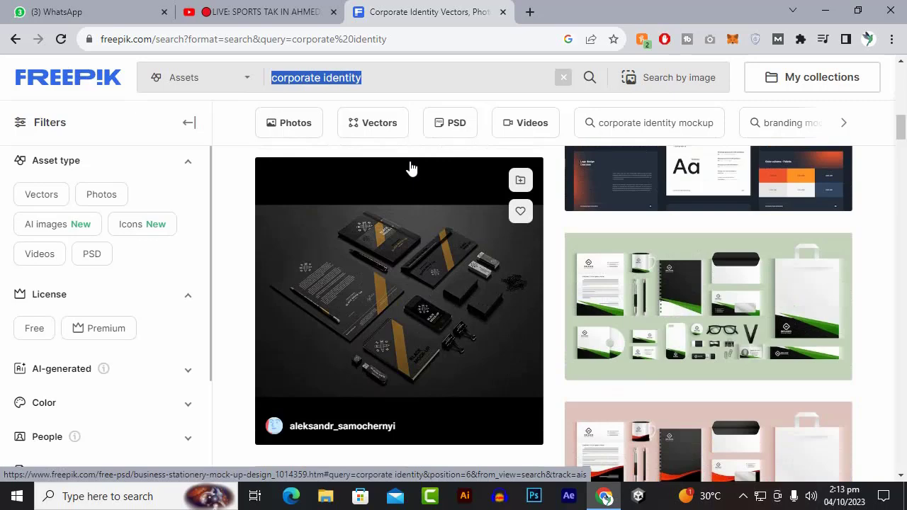
# Step: Open roganicpakistan.com in a new browser tab and go to its shop page
pyautogui.click(529, 12)
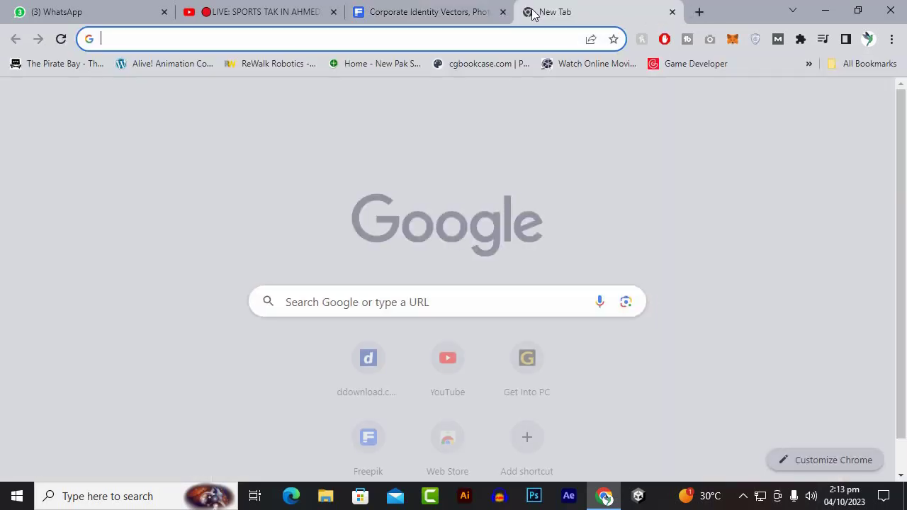
pyautogui.write('ro')
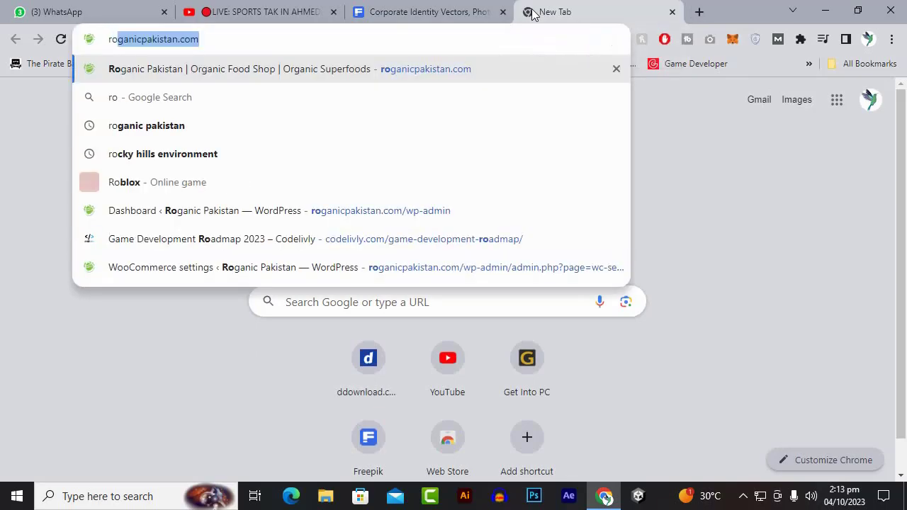
pyautogui.press('Return')
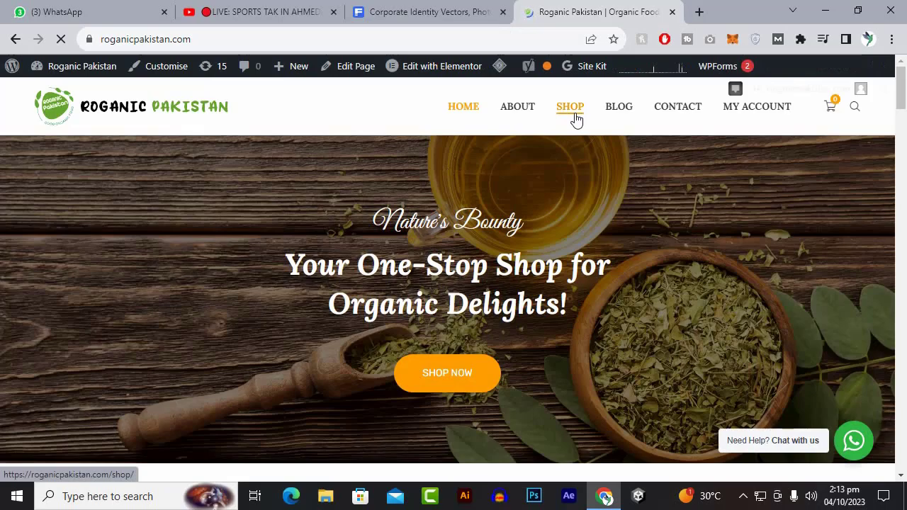
pyautogui.click(576, 119)
# Step: Look over the product flyer images in the shop and open the Green Cardamom Elaichi 50 g product page
pyautogui.scroll(-7, 240, 333)
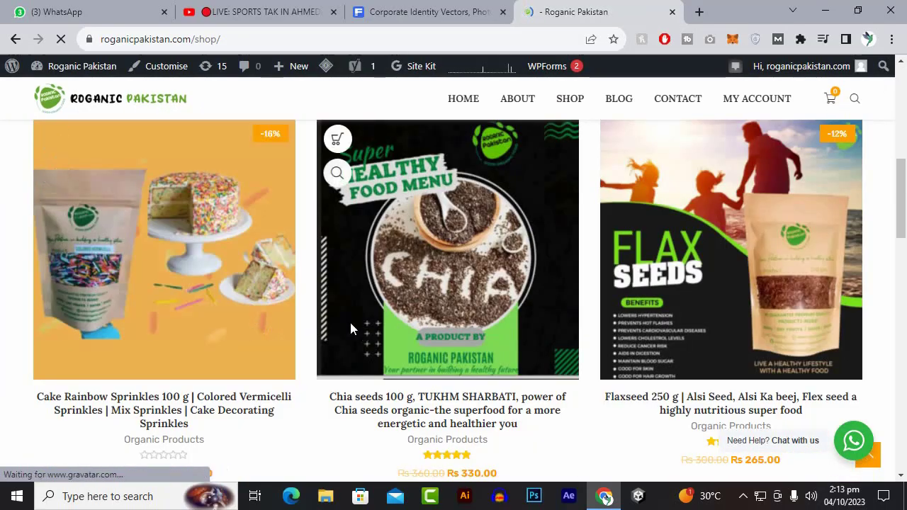
pyautogui.scroll(-6, 243, 290)
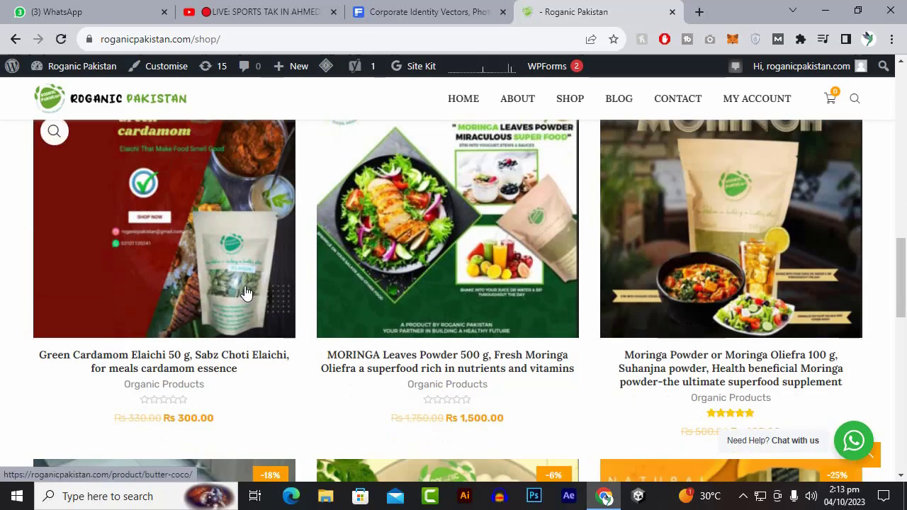
pyautogui.scroll(1, 248, 289)
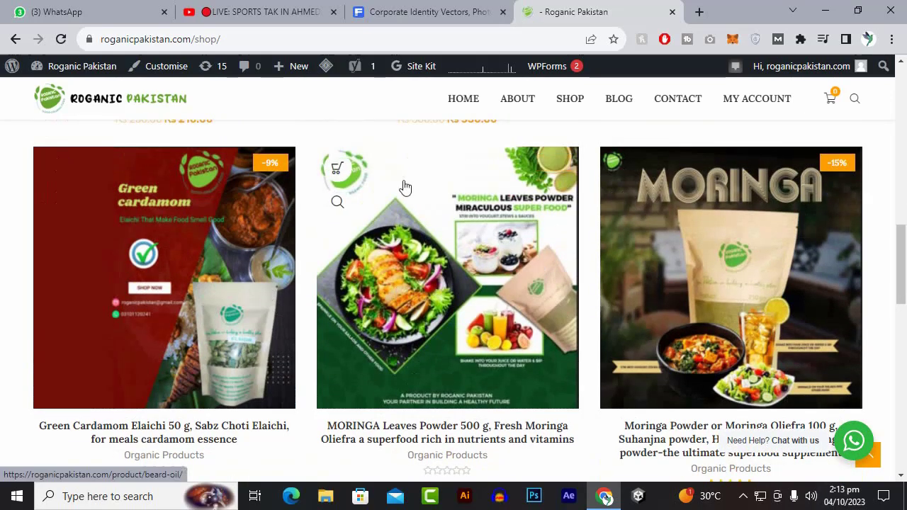
pyautogui.scroll(-3, 259, 275)
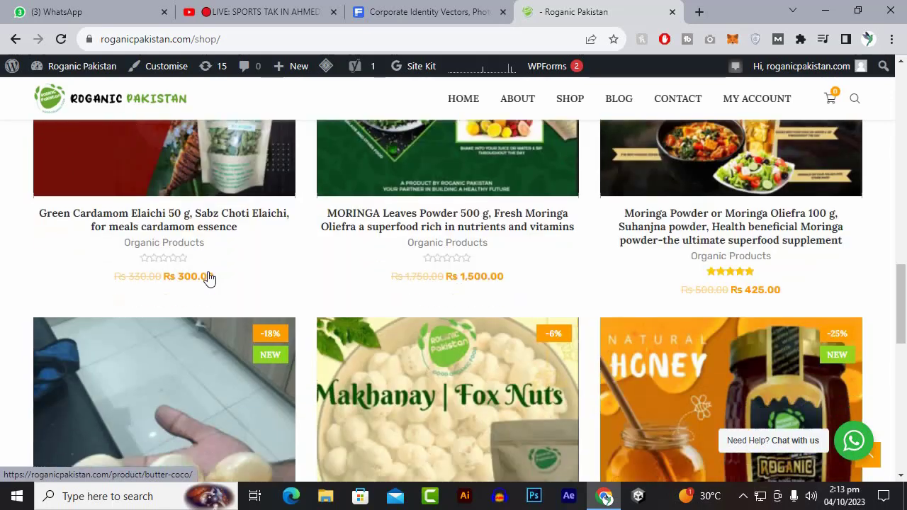
pyautogui.scroll(1, 226, 290)
pyautogui.click(198, 232)
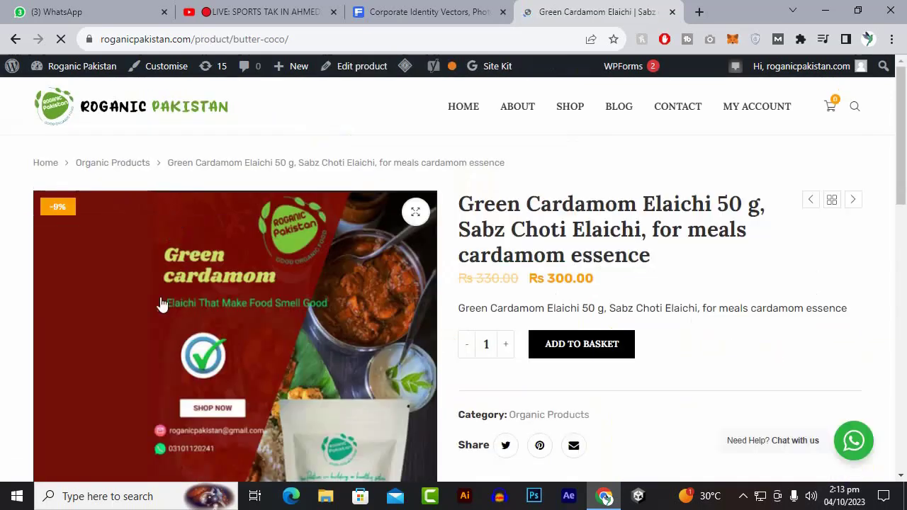
# Step: Copy "Green Cardamom" from the product title and use it to search Freepik for "Green Cardamom flyer"
pyautogui.moveTo(459, 205); pyautogui.dragTo(630, 205)
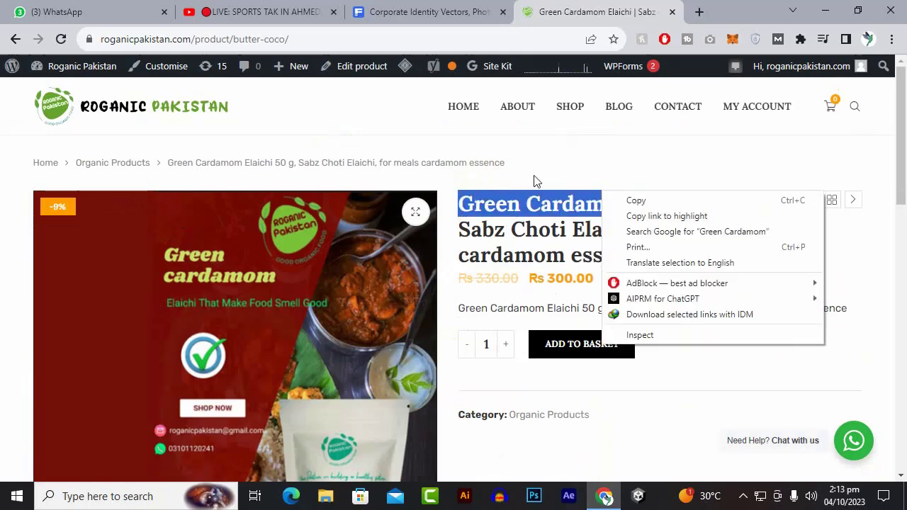
pyautogui.click(629, 201)
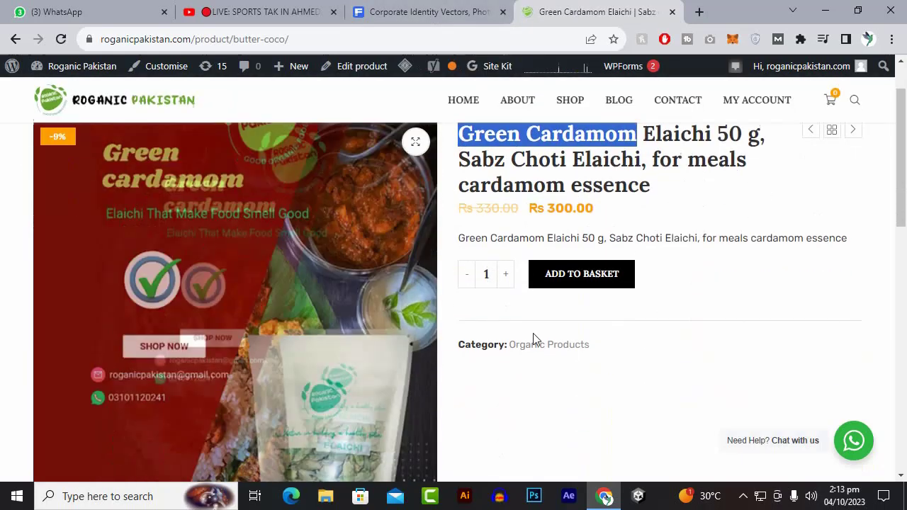
pyautogui.click(434, 16)
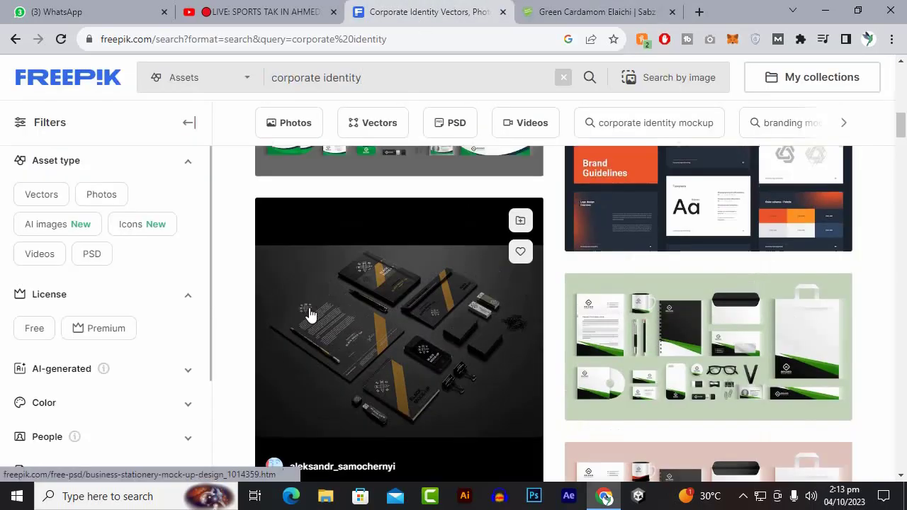
pyautogui.scroll(-5, 308, 316)
pyautogui.moveTo(397, 77); pyautogui.dragTo(238, 81)
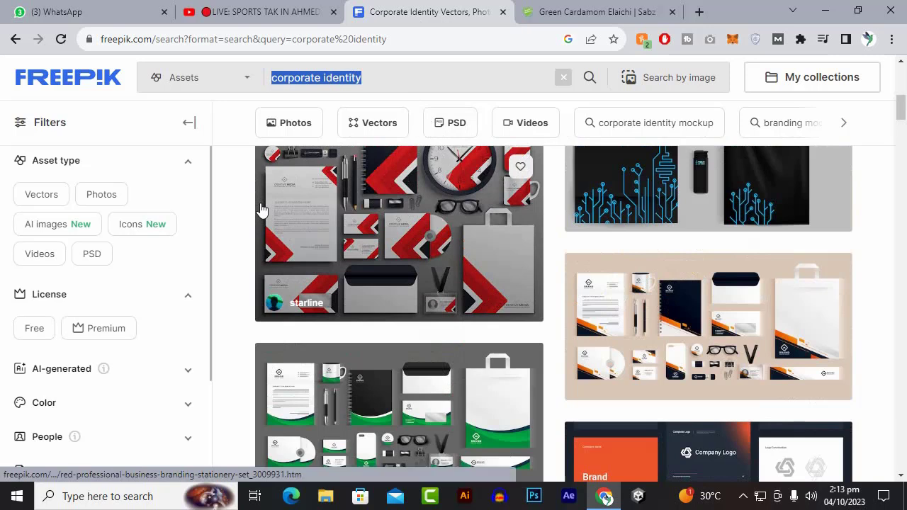
pyautogui.hotkey('ctrl', 'v')
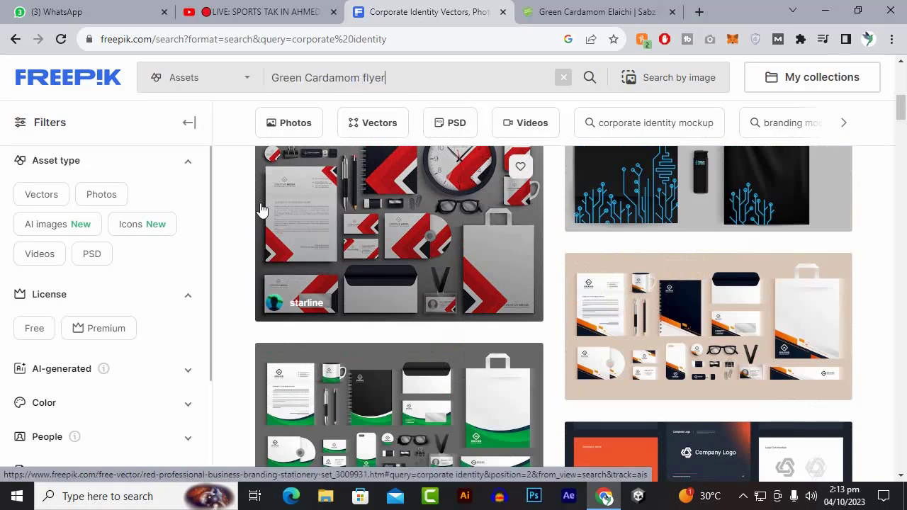
pyautogui.press('Return')
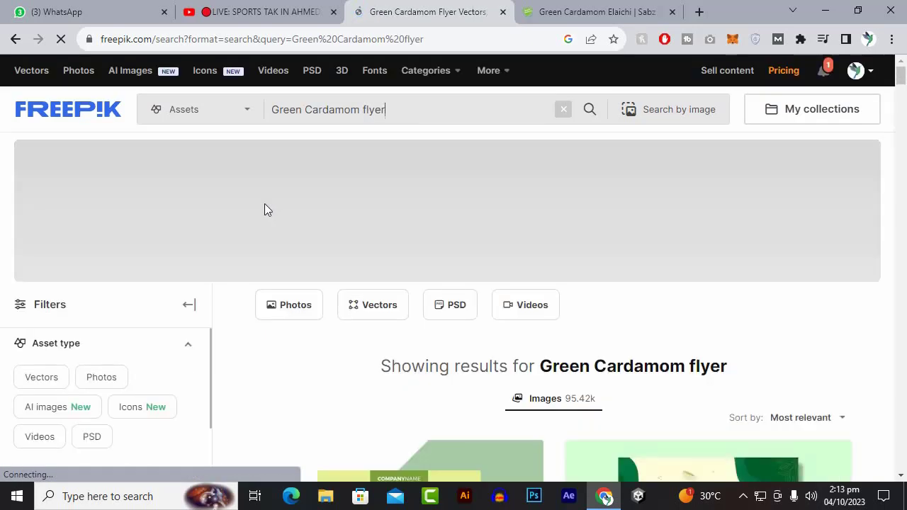
# Step: Examine the food and matcha flyer designs in the "Green Cardamom flyer" search results
pyautogui.scroll(-4, 325, 290)
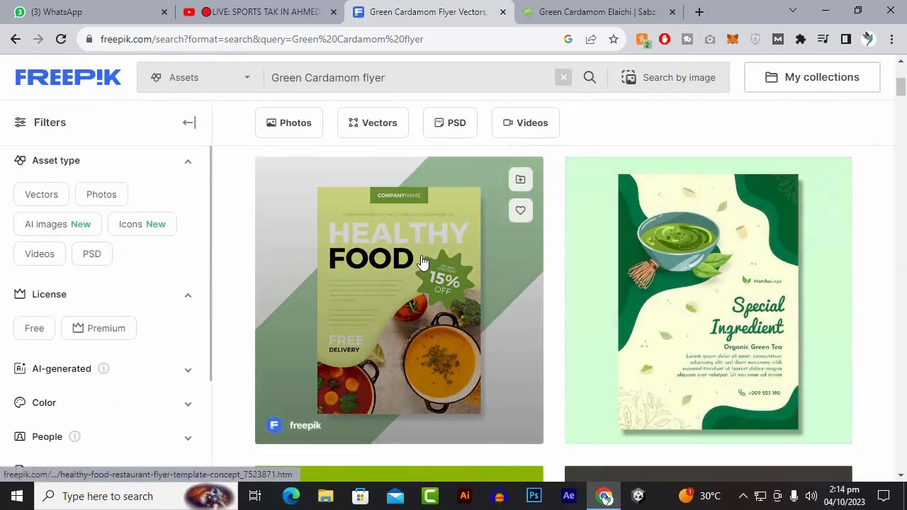
pyautogui.scroll(-5, 425, 283)
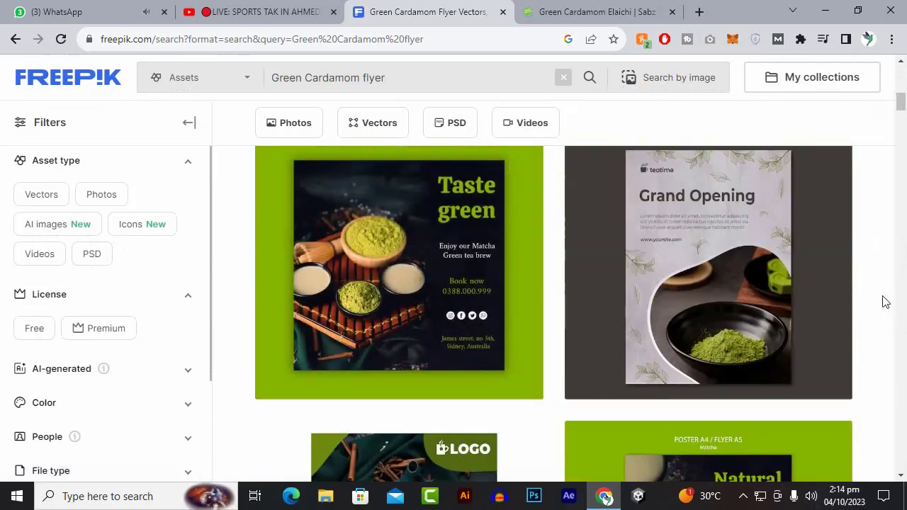
pyautogui.scroll(-7, 884, 302)
pyautogui.scroll(4, 885, 302)
pyautogui.scroll(6, 885, 301)
pyautogui.scroll(-8, 884, 301)
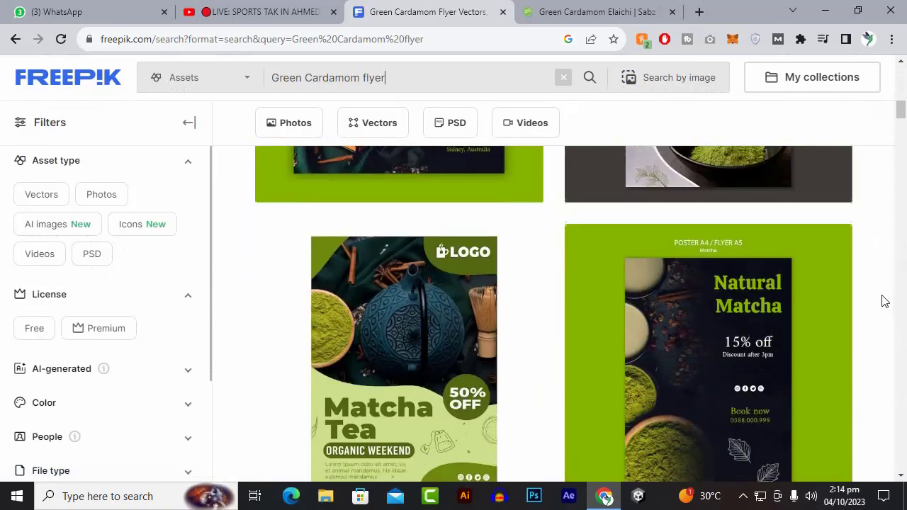
pyautogui.scroll(8, 884, 302)
pyautogui.scroll(8, 885, 301)
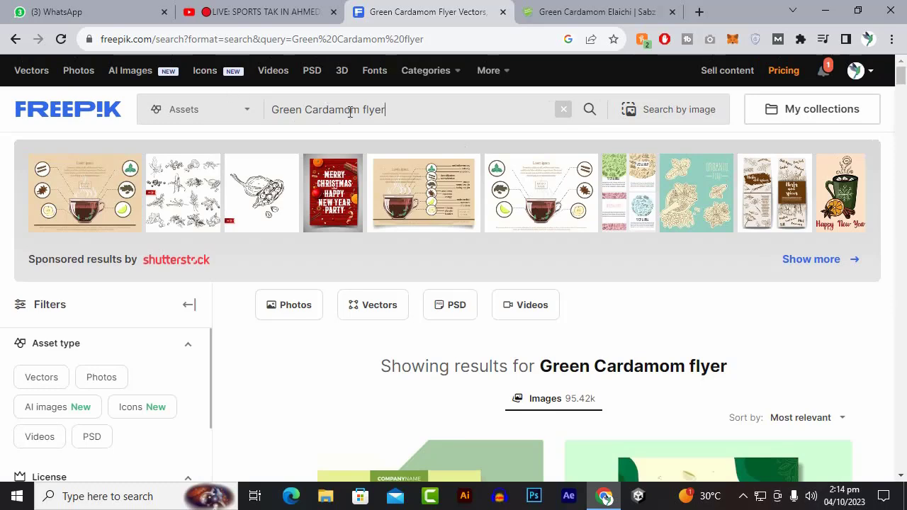
# Step: Replace "Green Cardamom" with "organic" in the search query and search Freepik for "organic flyer"
pyautogui.moveTo(364, 109); pyautogui.dragTo(233, 93)
pyautogui.press('BackSpace')
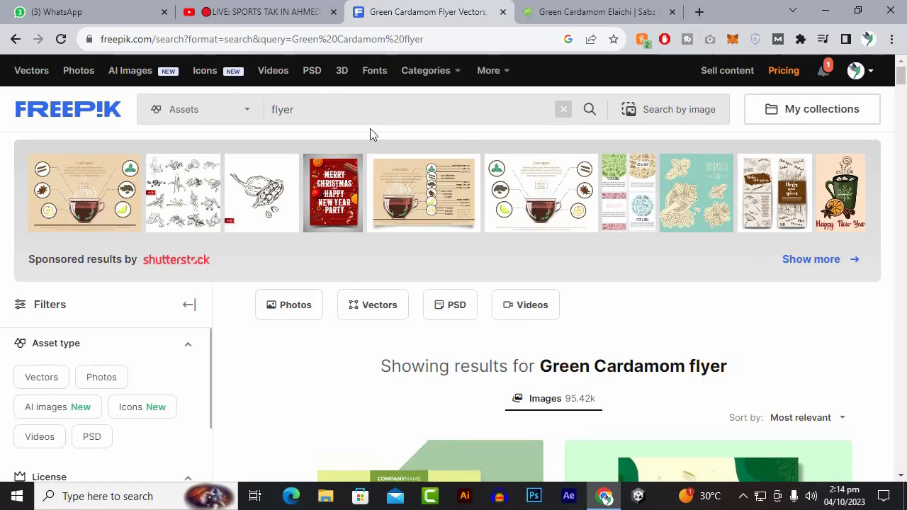
pyautogui.write('organic')
pyautogui.press('Return')
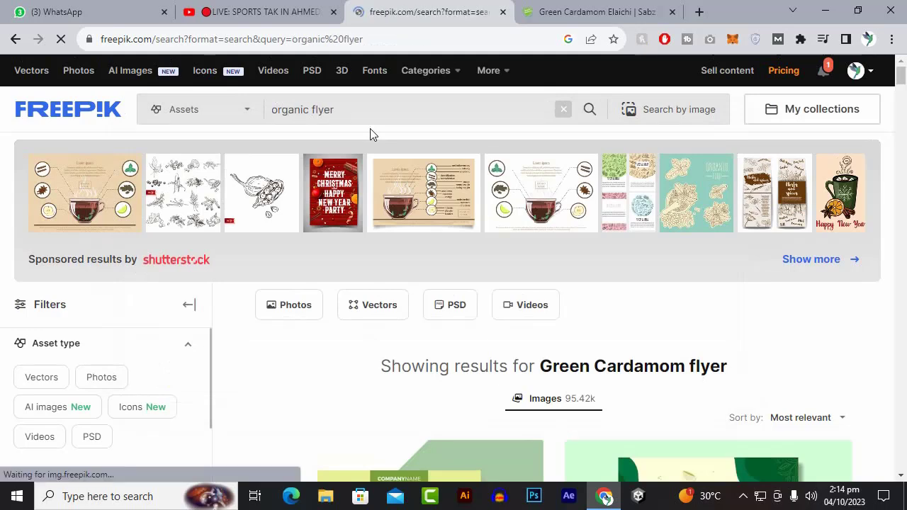
# Step: Examine the layouts of the healthy food, natural cosmetic and nature flyers in the "organic flyer" results
pyautogui.scroll(-4, 488, 189)
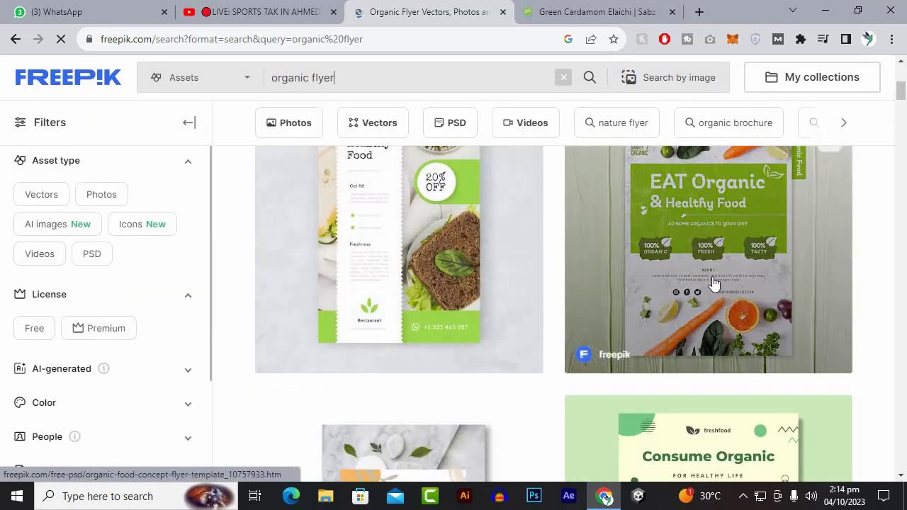
pyautogui.scroll(2, 712, 286)
pyautogui.scroll(-5, 667, 375)
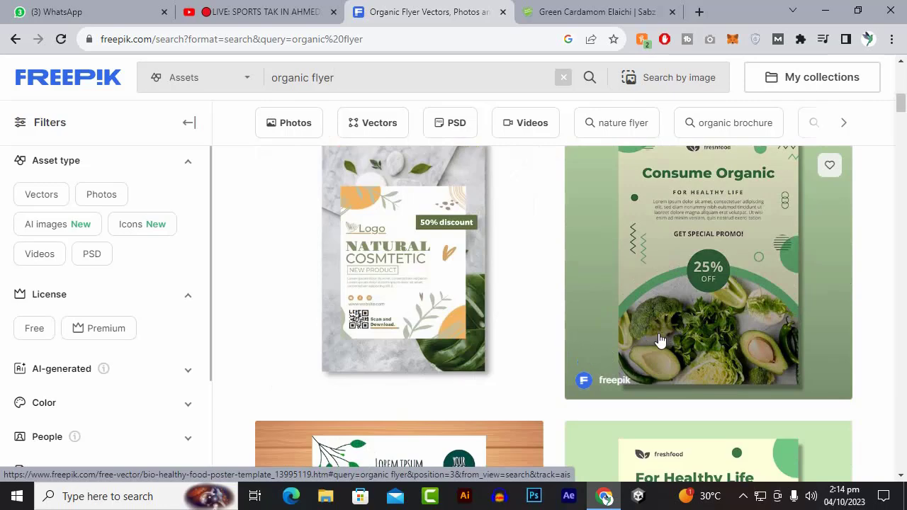
pyautogui.scroll(-4, 659, 340)
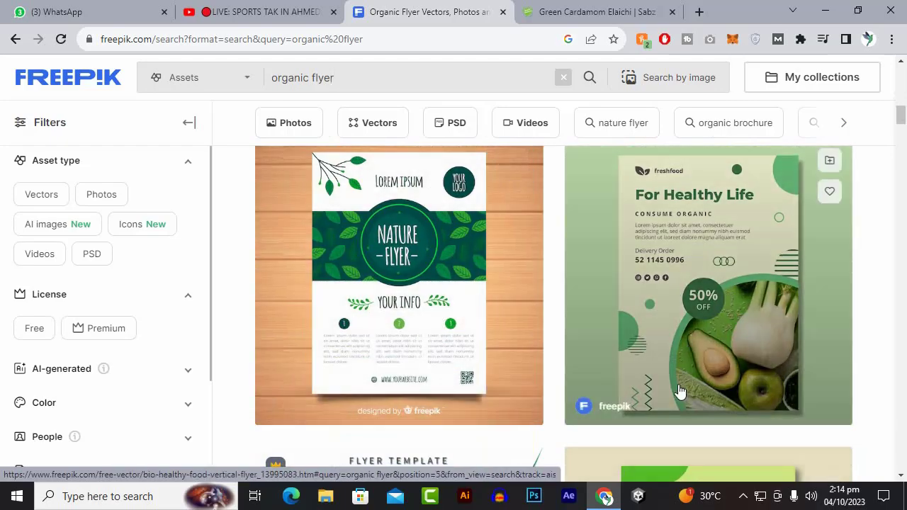
pyautogui.scroll(12, 578, 299)
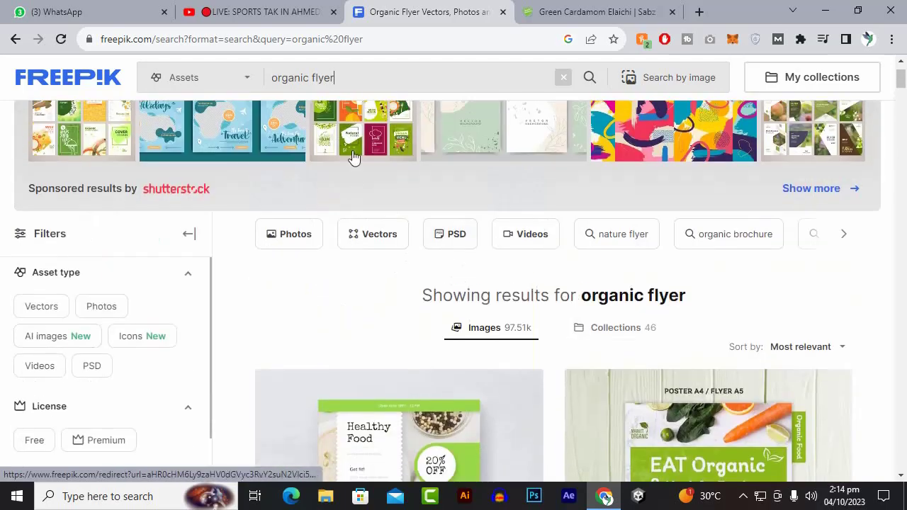
pyautogui.scroll(-4, 378, 239)
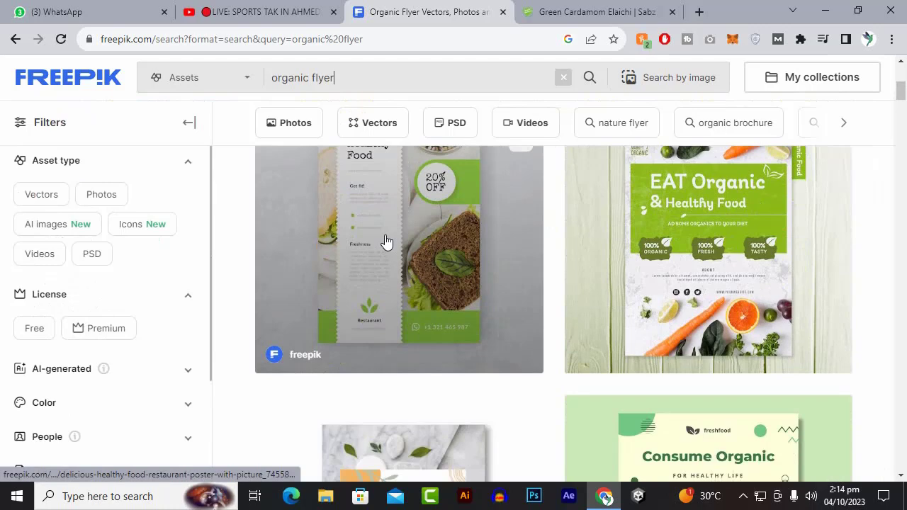
pyautogui.scroll(4, 405, 294)
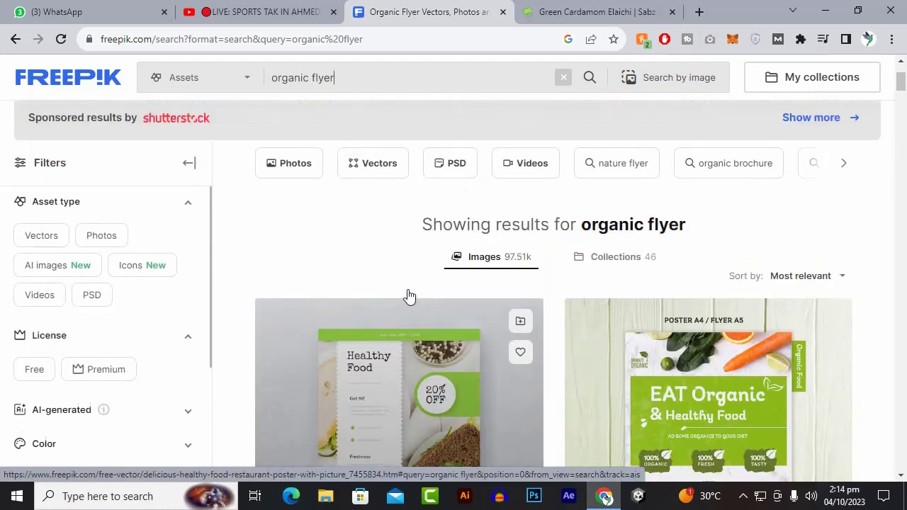
pyautogui.scroll(-5, 416, 301)
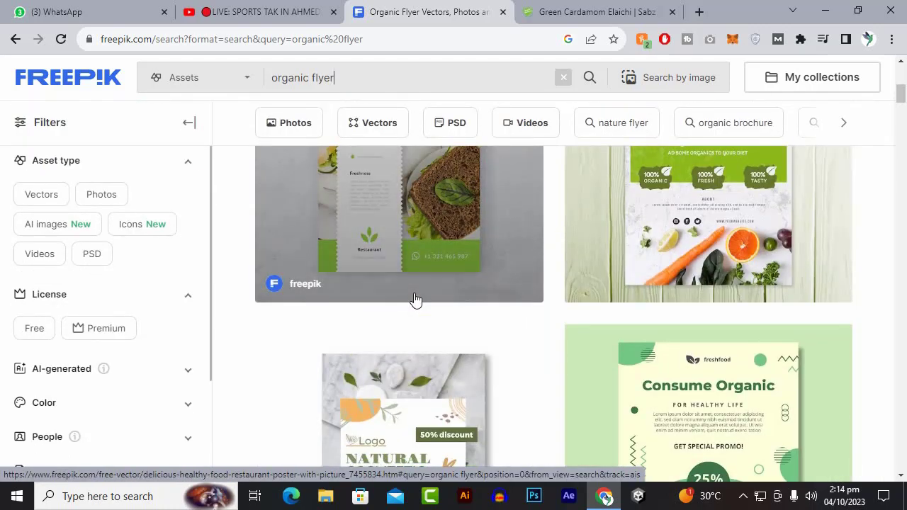
# Step: Open the details of the "Consume Organic" healthy food flyer with the 25% off badge from the results
pyautogui.scroll(-3, 416, 300)
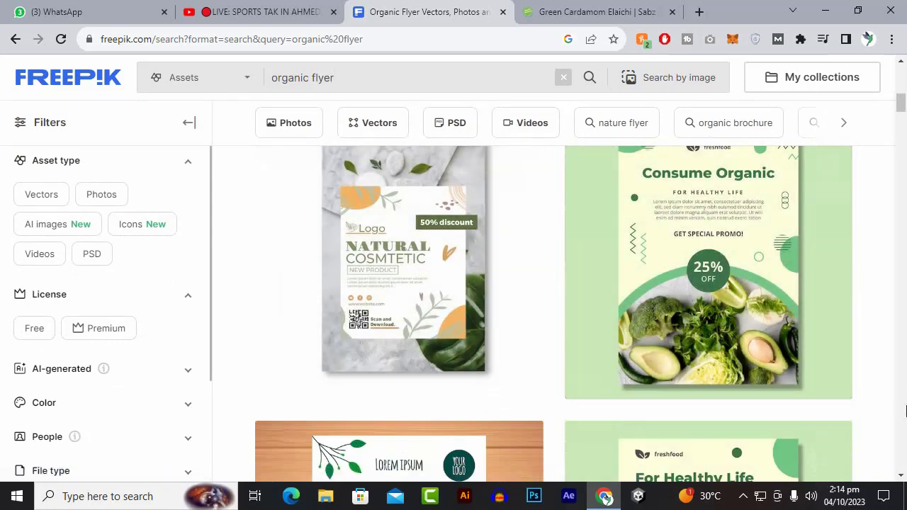
pyautogui.scroll(-1, 904, 407)
pyautogui.scroll(1, 779, 359)
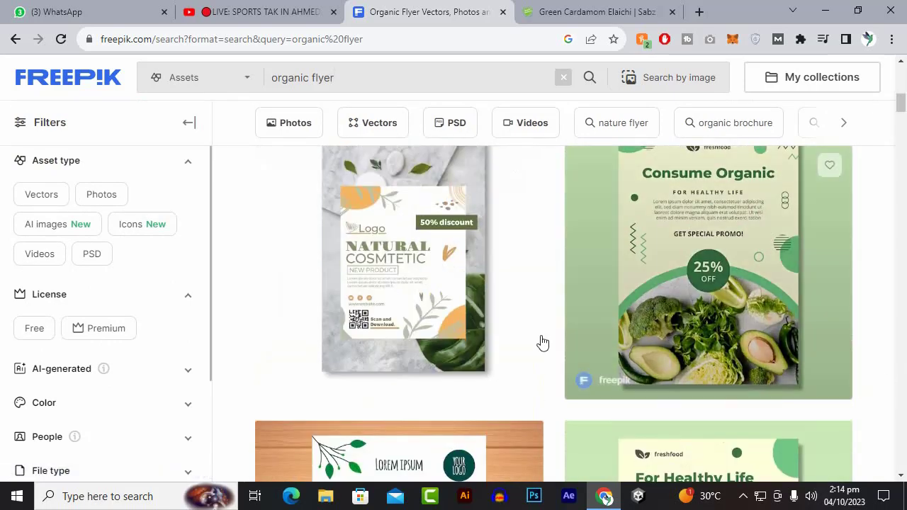
pyautogui.click(718, 343)
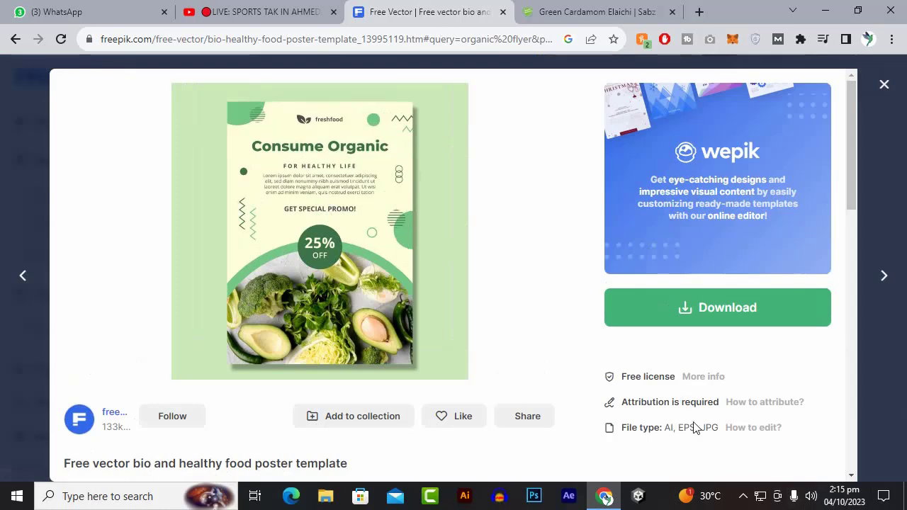
# Step: Leave the flyer's details and compare the other natural cosmetic, organic products and ecology flyers in the "organic flyer" results
pyautogui.click(883, 85)
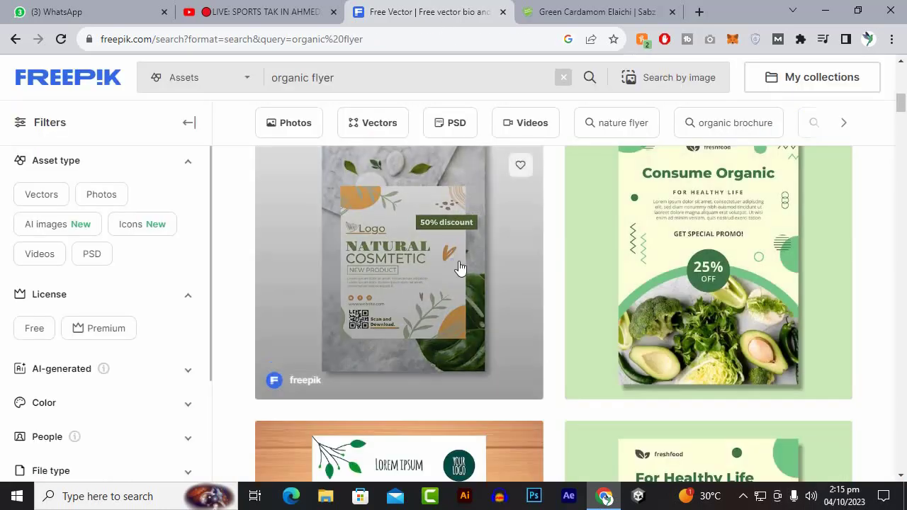
pyautogui.scroll(-5, 496, 290)
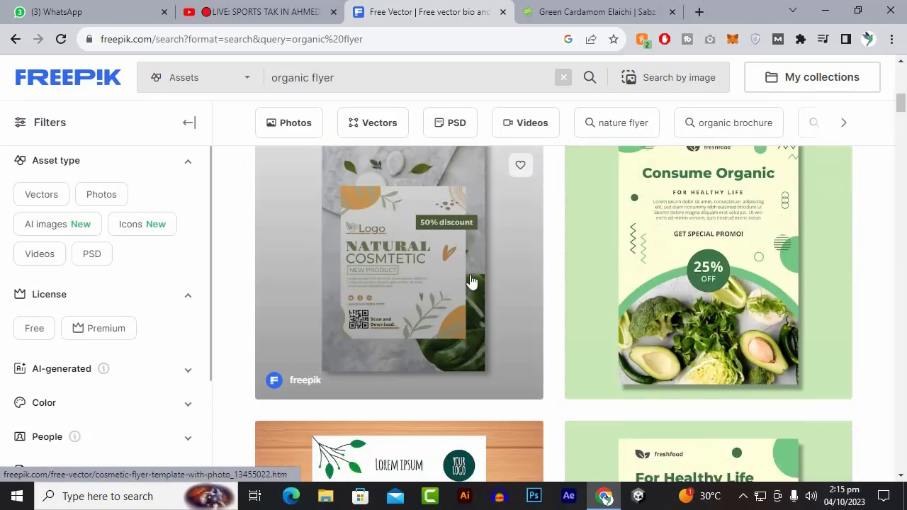
pyautogui.scroll(-6, 700, 290)
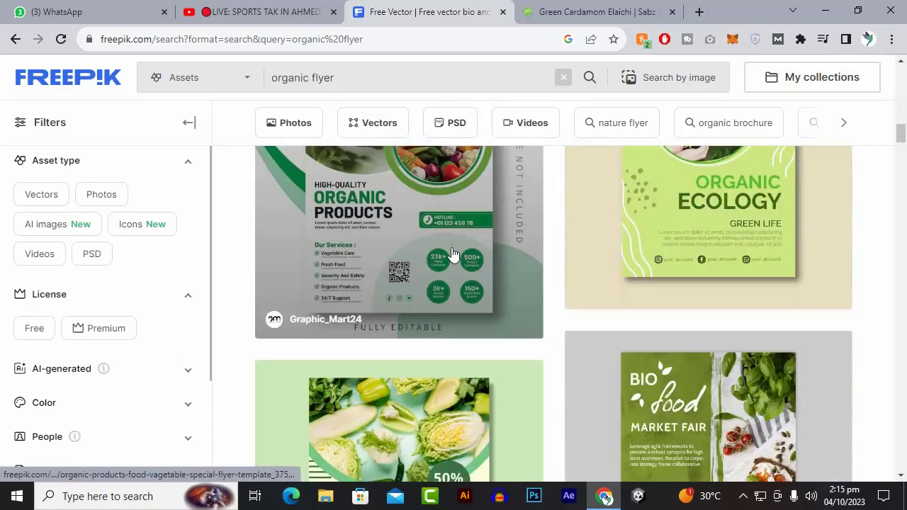
pyautogui.scroll(3, 695, 295)
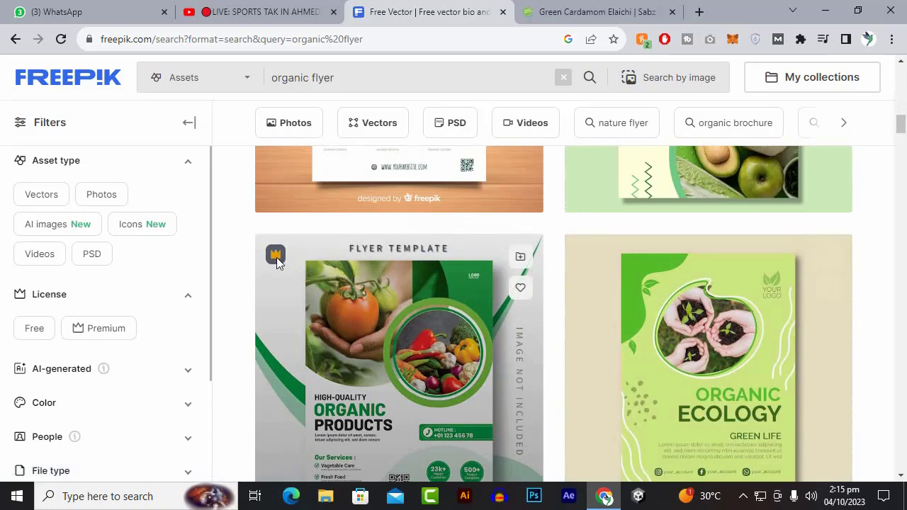
pyautogui.scroll(-2, 365, 343)
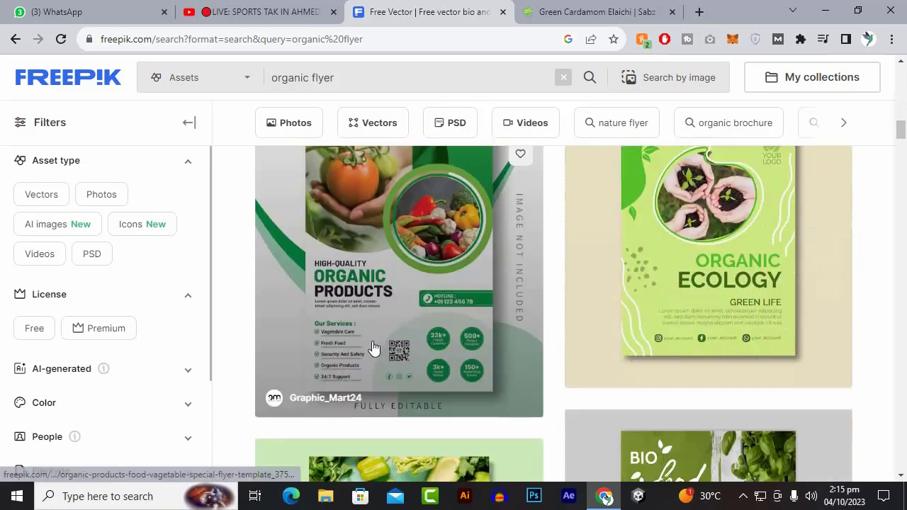
pyautogui.scroll(5, 579, 369)
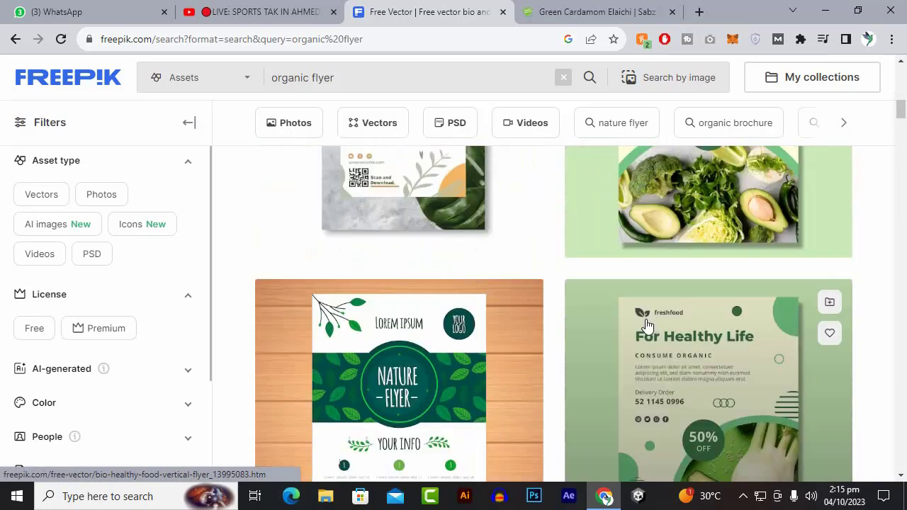
# Step: Reopen the "Consume Organic" flyer with the 25% off badge and download its template archive into the Compressed downloads folder
pyautogui.scroll(-1, 709, 369)
pyautogui.click(709, 369)
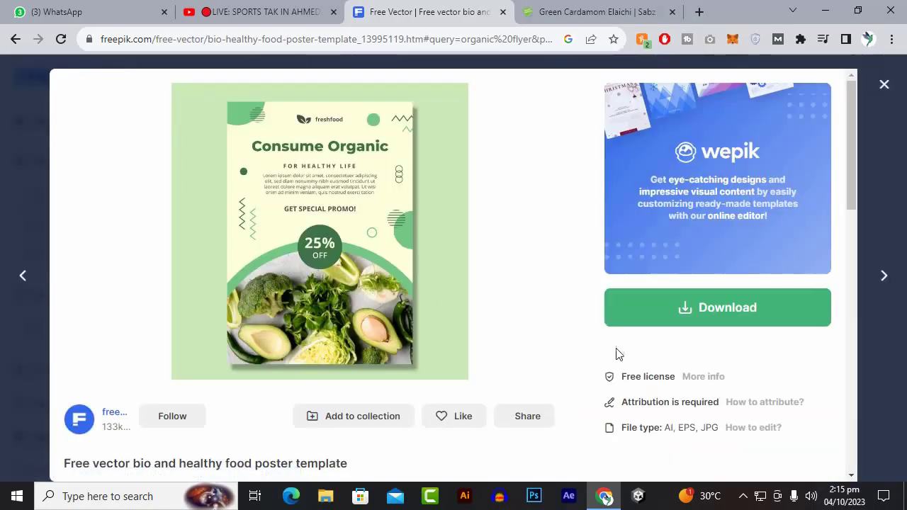
pyautogui.click(677, 319)
pyautogui.scroll(-1, 531, 408)
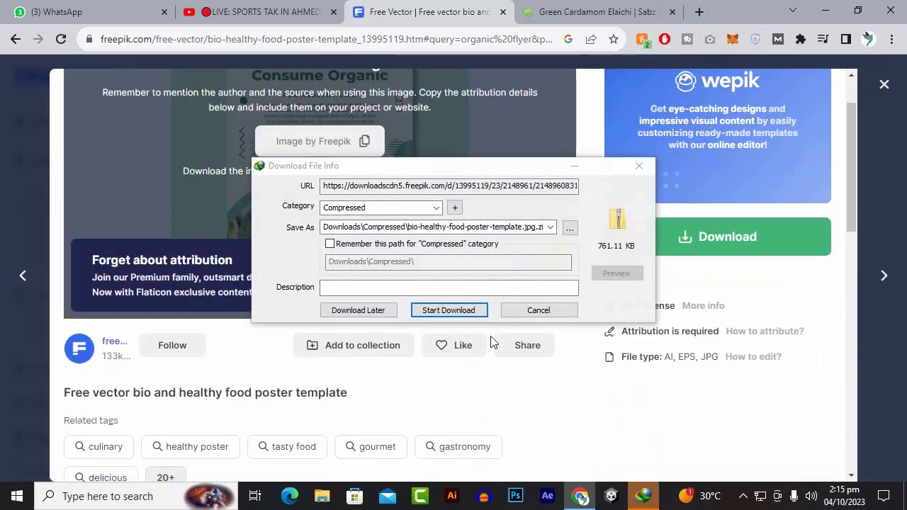
pyautogui.click(464, 312)
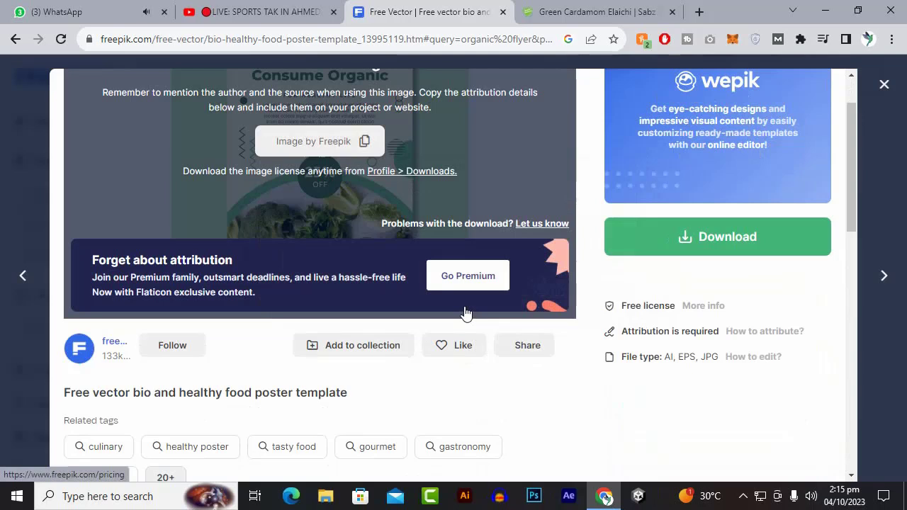
# Step: Switch to Internet Download Manager and open the folder that holds the downloaded archives
pyautogui.click(741, 498)
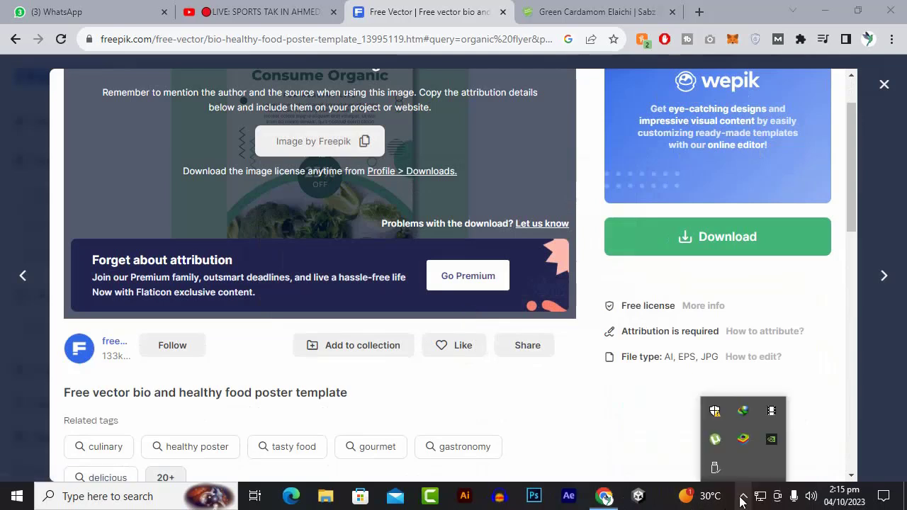
pyautogui.doubleClick(742, 411)
pyautogui.click(553, 356)
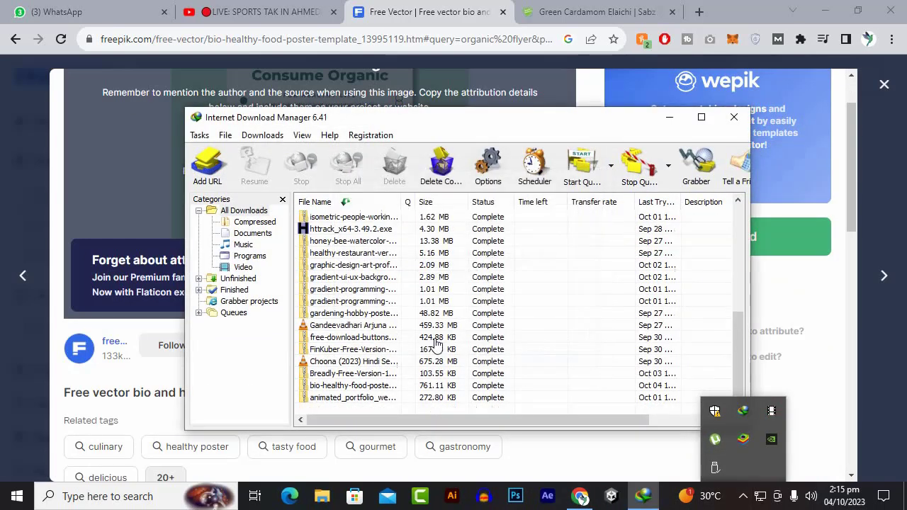
pyautogui.rightClick(347, 399)
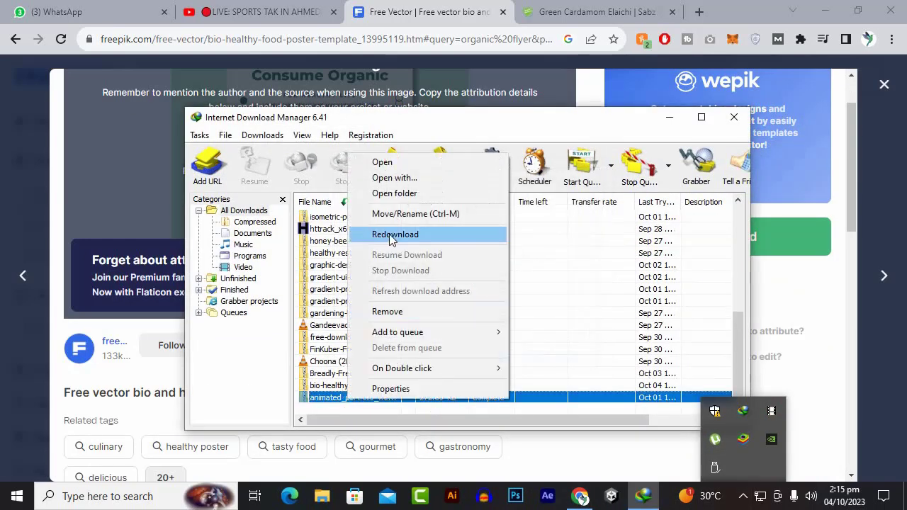
pyautogui.click(418, 195)
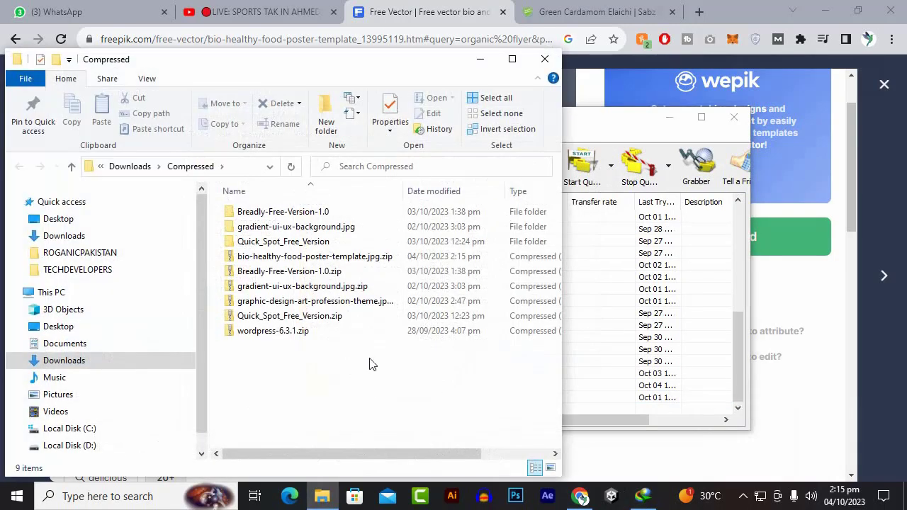
# Step: Extract bio-healthy-food-poster-template.jpg.zip with 7-Zip into its own folder within the Compressed folder
pyautogui.click(309, 218)
pyautogui.click(328, 369)
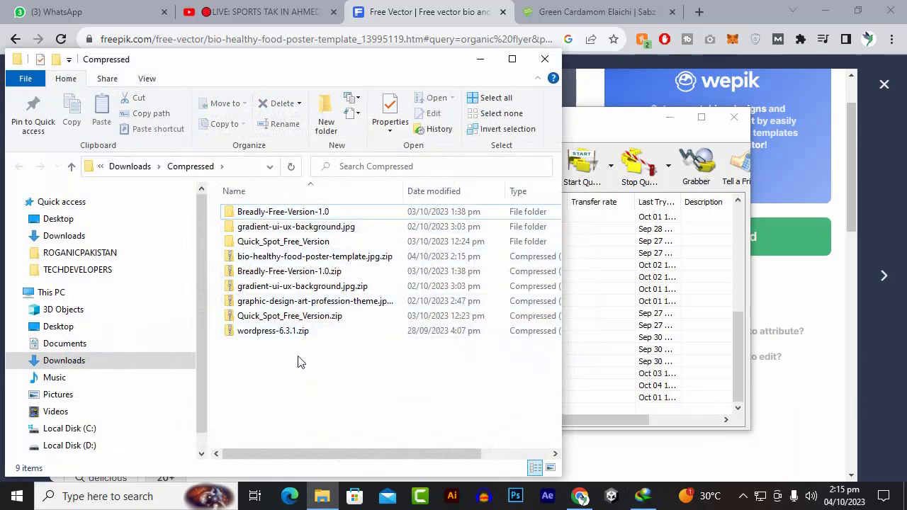
pyautogui.click(286, 303)
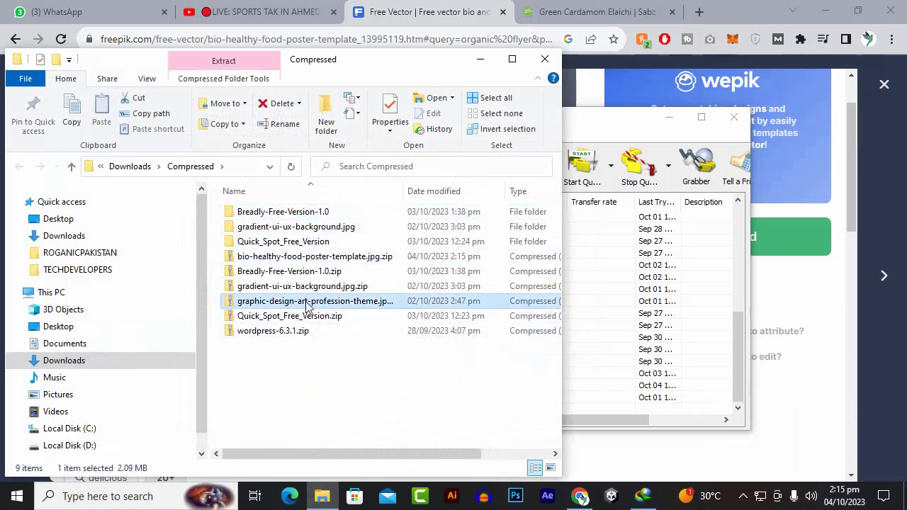
pyautogui.click(292, 289)
pyautogui.click(275, 276)
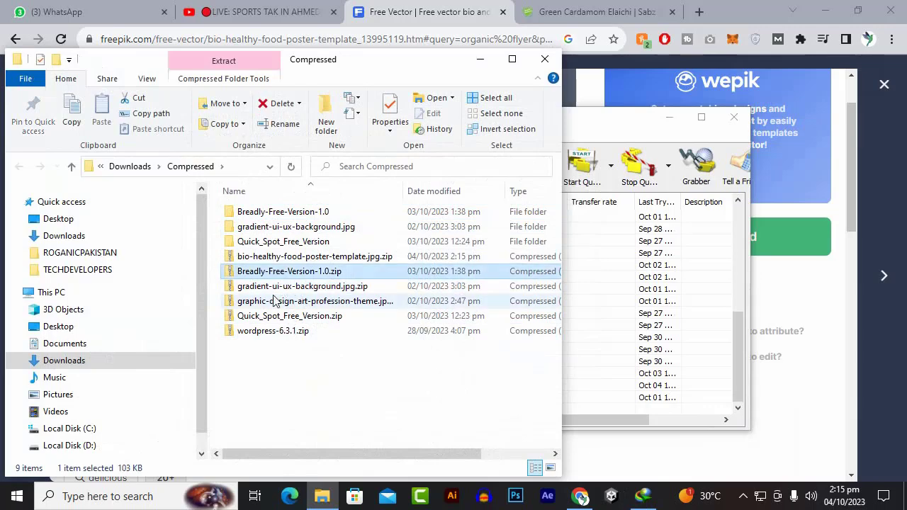
pyautogui.click(292, 261)
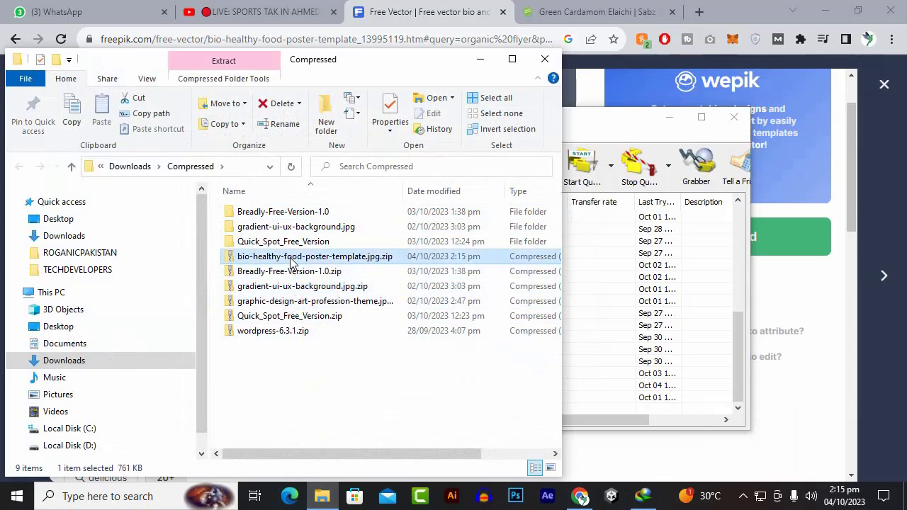
pyautogui.rightClick(292, 261)
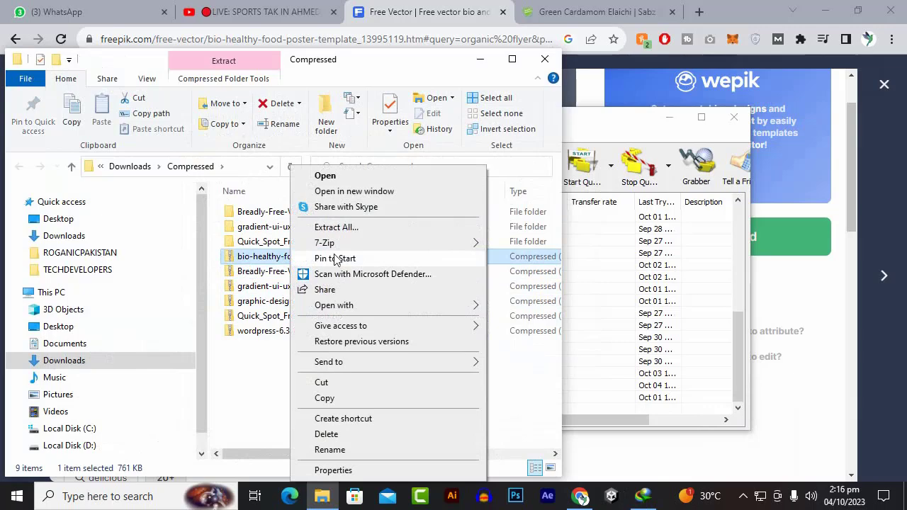
pyautogui.moveTo(339, 247)
pyautogui.click(578, 306)
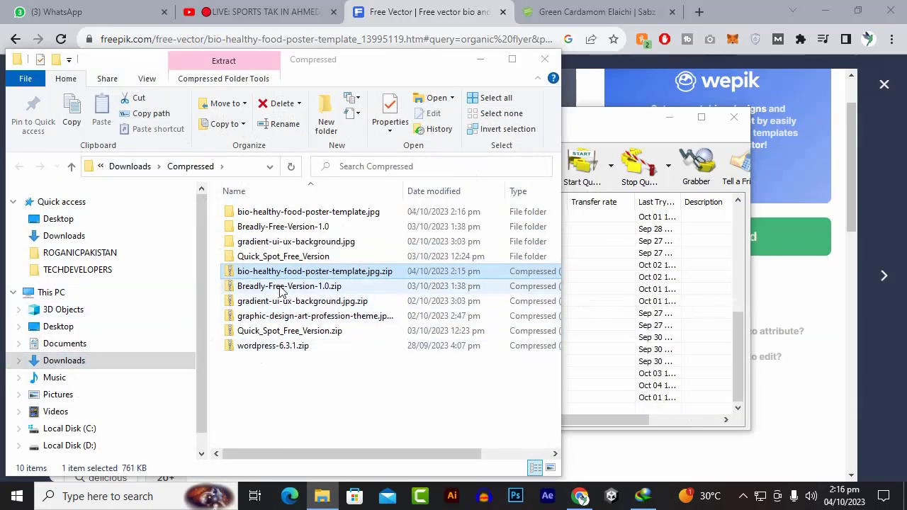
# Step: Open the extracted bio-healthy-food-poster-template.jpg folder and load 5416119.ai in Adobe Illustrator
pyautogui.doubleClick(308, 212)
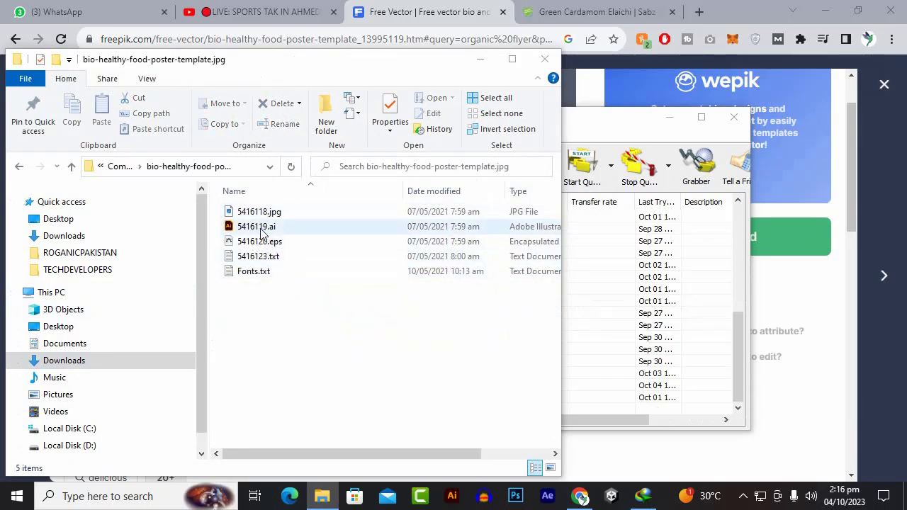
pyautogui.click(295, 236)
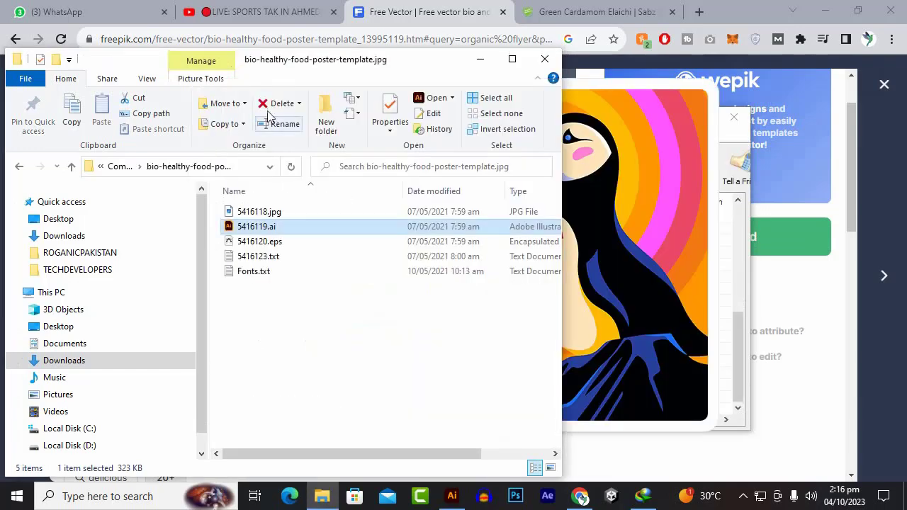
# Step: Preview the flyer image 5416118.jpg, and check the Green Cardamom product page before returning to the Freepik page
pyautogui.doubleClick(269, 212)
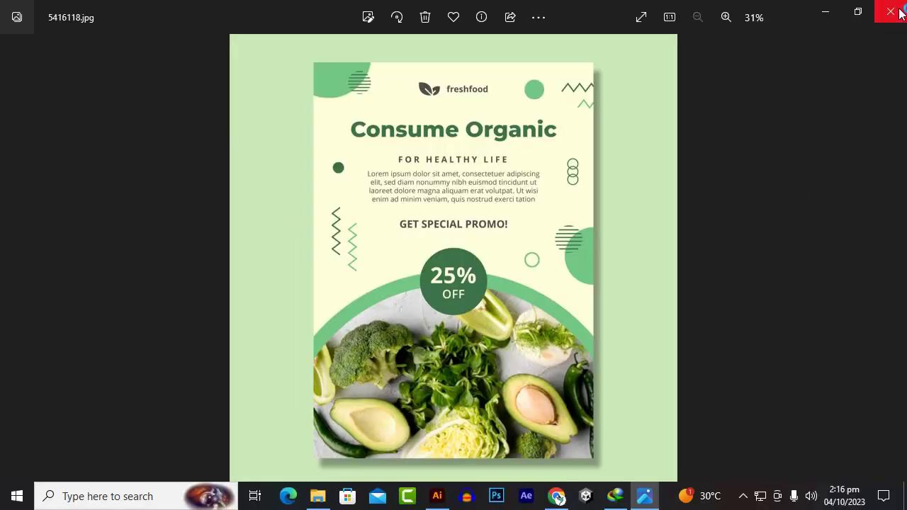
pyautogui.click(899, 13)
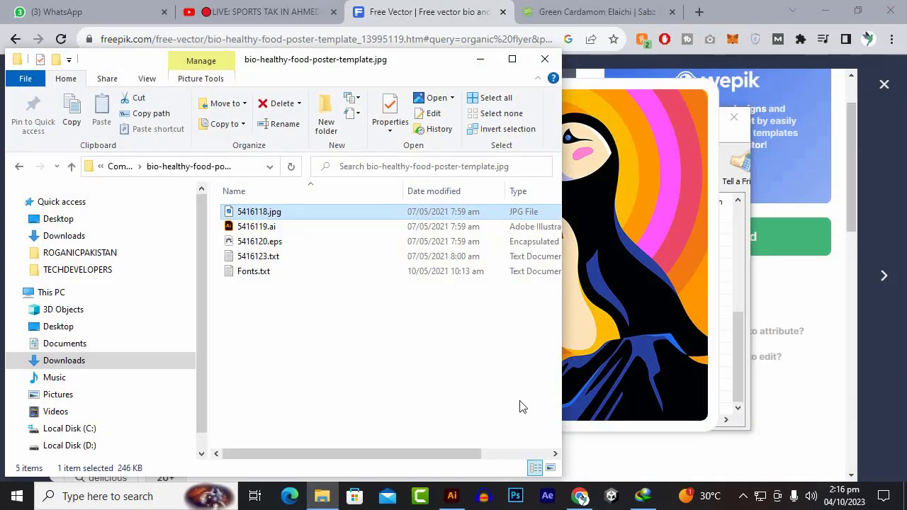
pyautogui.click(574, 11)
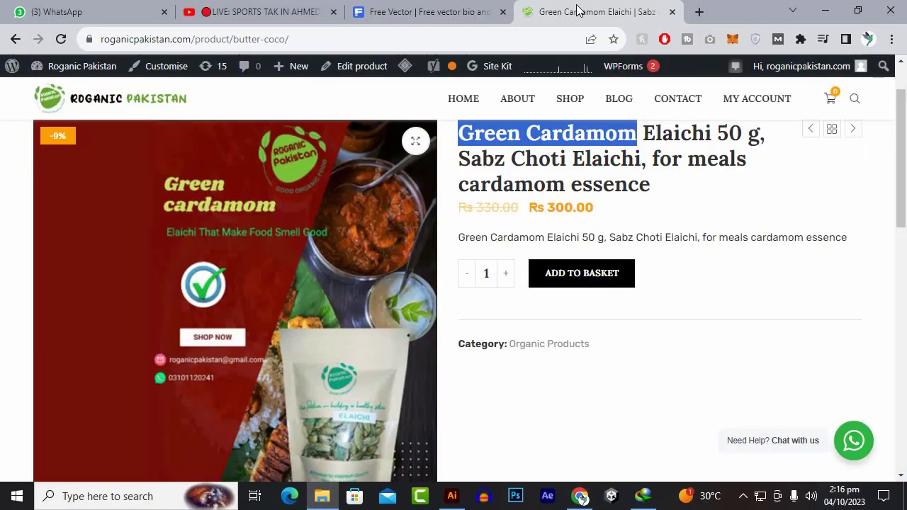
pyautogui.click(479, 7)
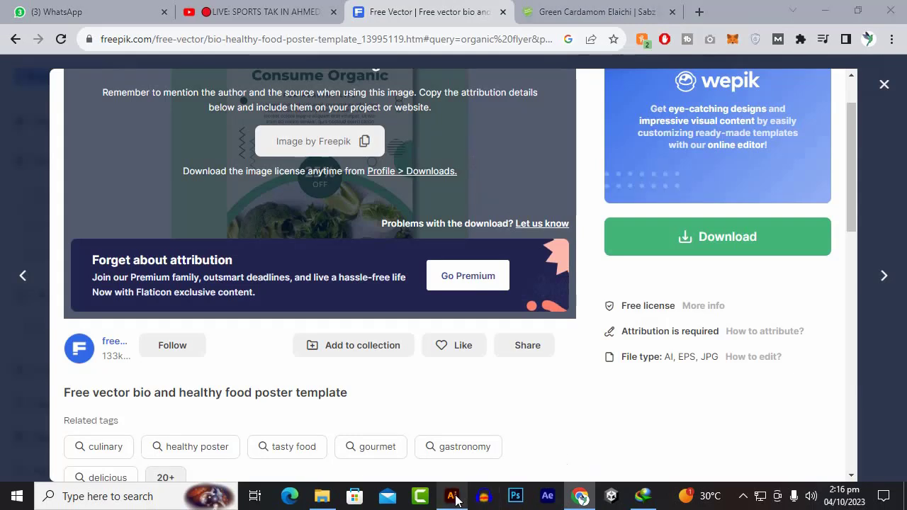
# Step: Switch to Illustrator and examine the flyer template's heading, body text, 25% off badge and photo area at different magnifications
pyautogui.click(824, 10)
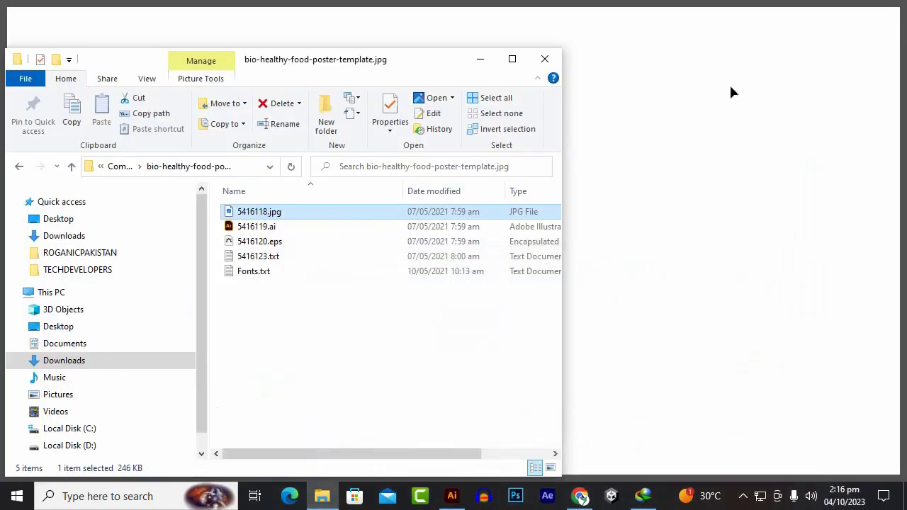
pyautogui.click(828, 43)
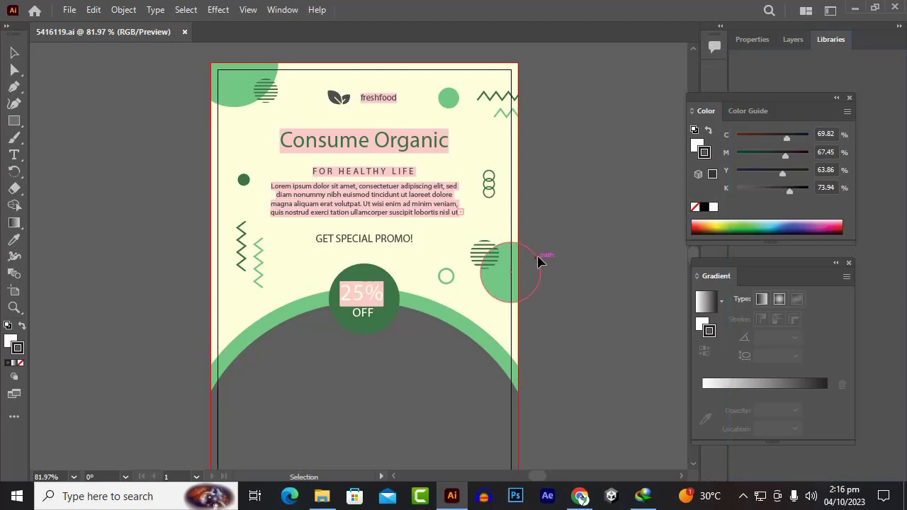
pyautogui.scroll(-1, 537, 263)
pyautogui.scroll(-1, 560, 213)
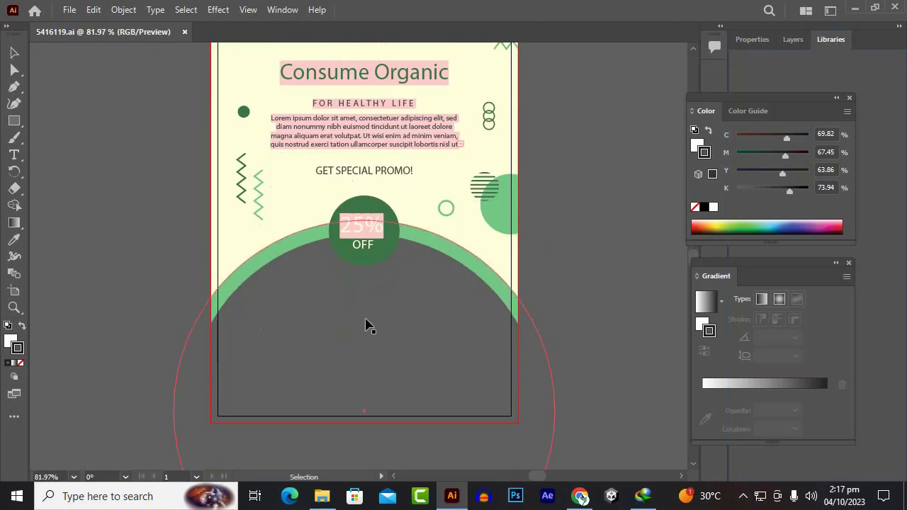
pyautogui.scroll(-2, 368, 329)
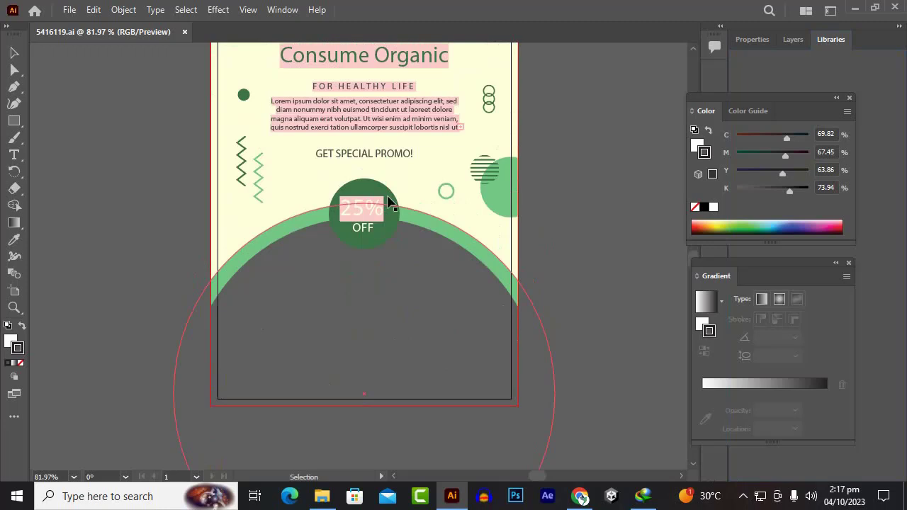
pyautogui.scroll(2, 439, 220)
pyautogui.scroll(1, 510, 263)
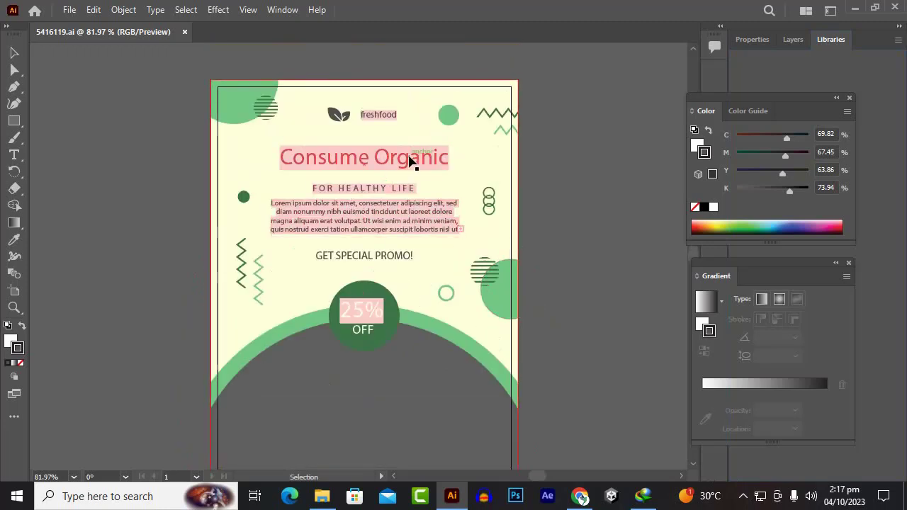
pyautogui.scroll(-2, 394, 239)
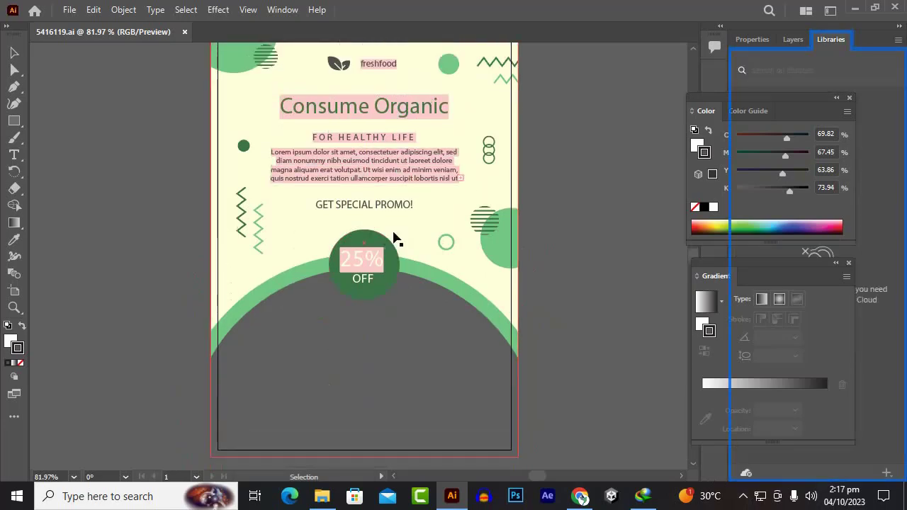
pyautogui.scroll(4, 374, 275)
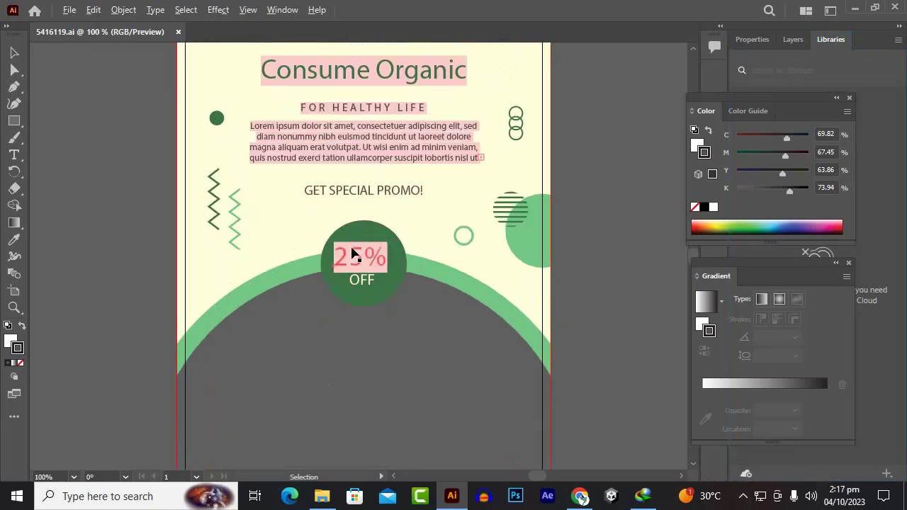
pyautogui.hotkey('ctrl', 'a')
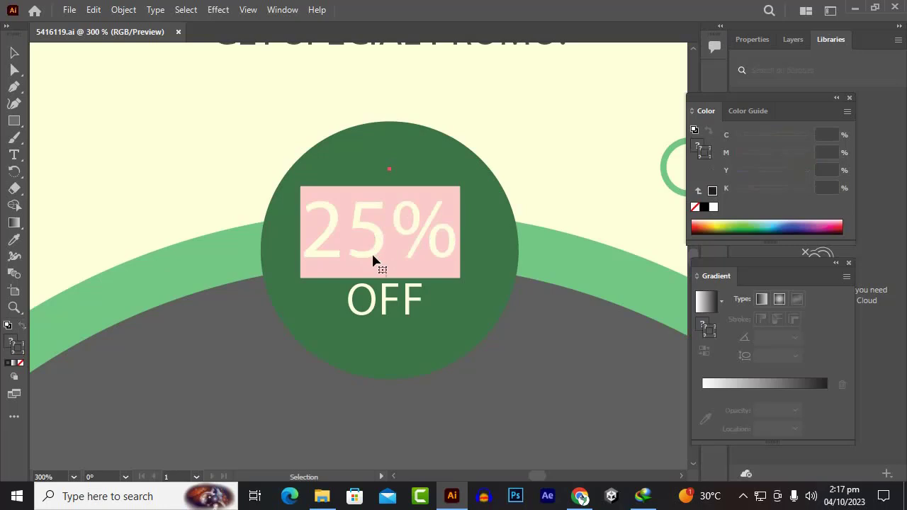
pyautogui.scroll(-3, 375, 259)
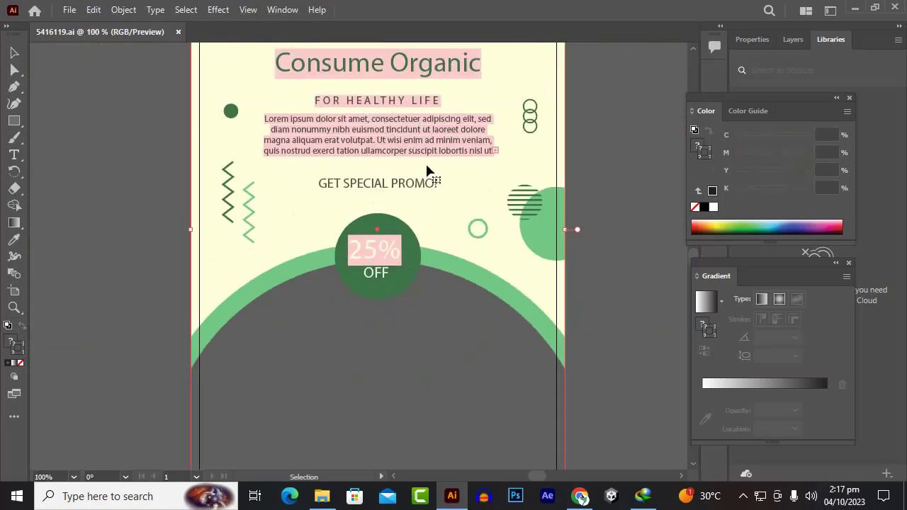
pyautogui.scroll(2, 391, 170)
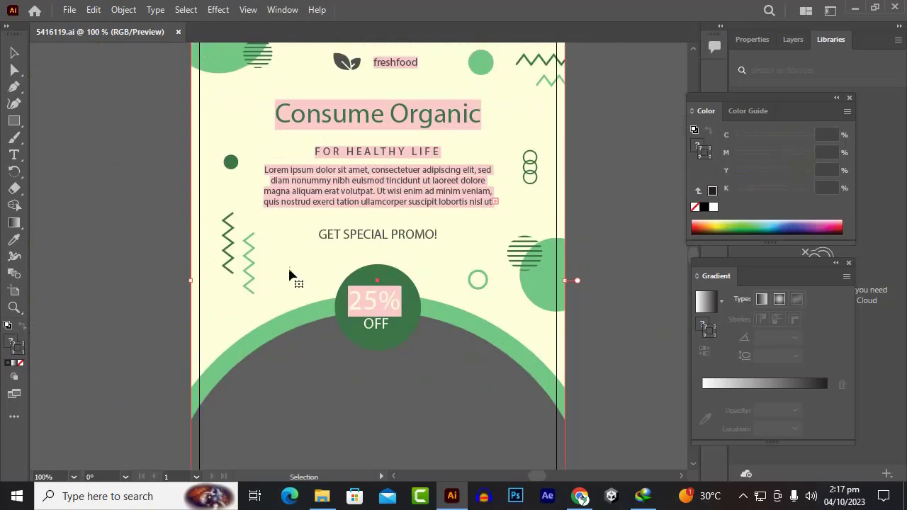
# Step: Delete the leaf icon and freshfood text from the flyer template's header
pyautogui.scroll(2, 291, 274)
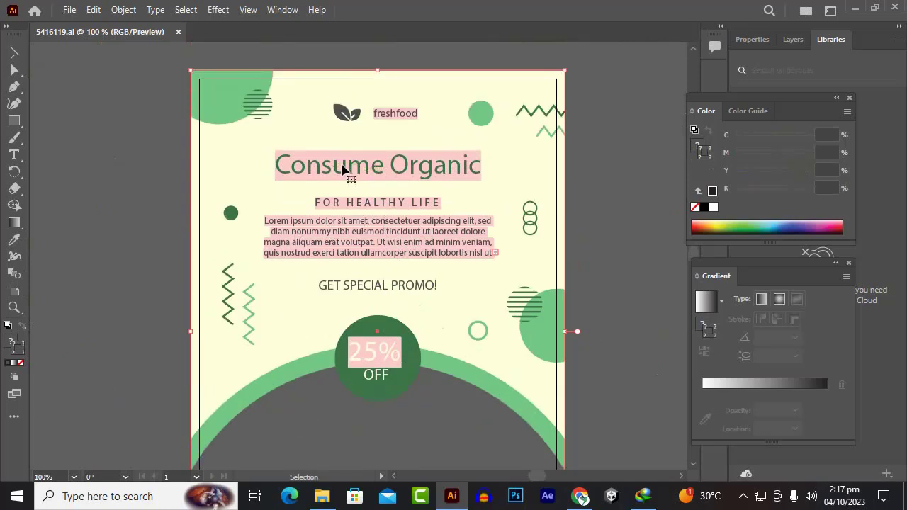
pyautogui.scroll(2, 416, 93)
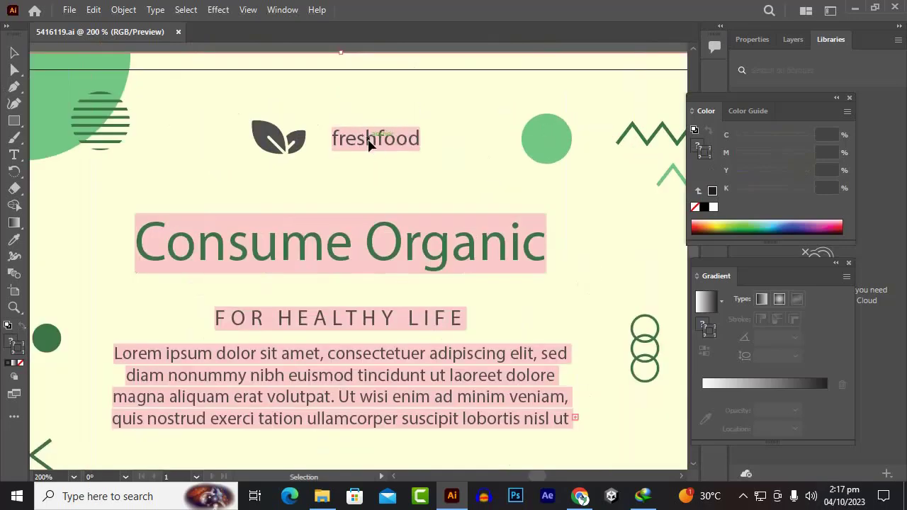
pyautogui.doubleClick(370, 145)
pyautogui.click(369, 145)
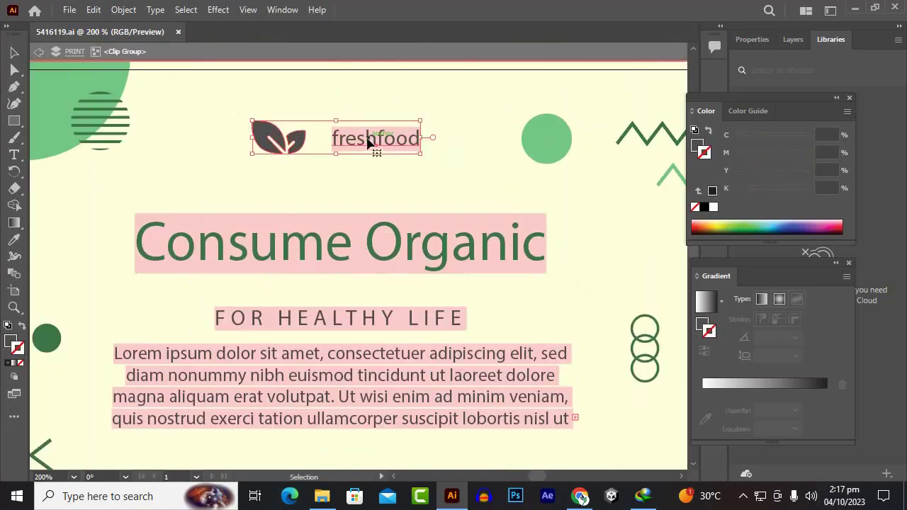
pyautogui.scroll(3, 393, 279)
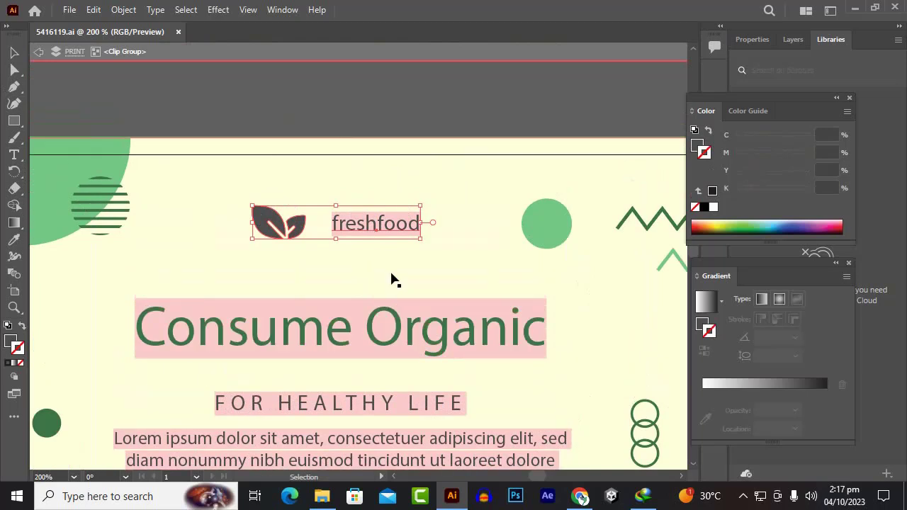
pyautogui.scroll(-2, 395, 272)
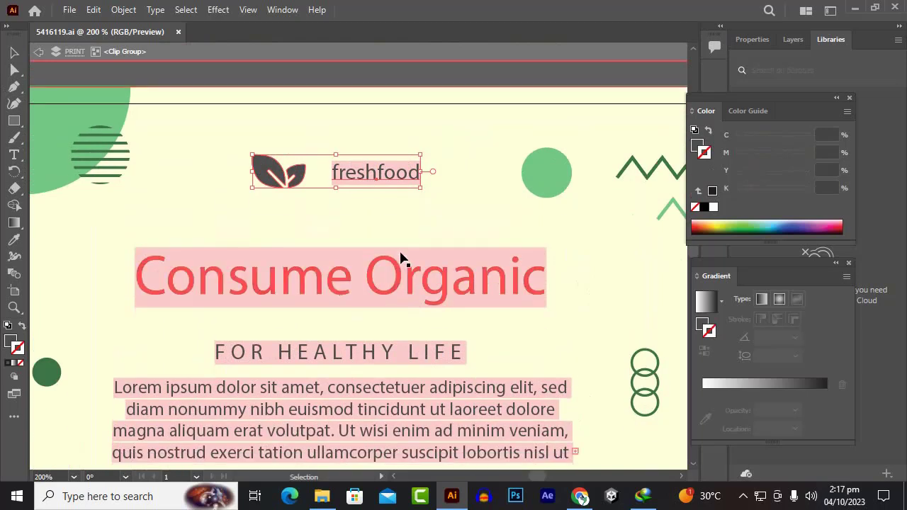
pyautogui.moveTo(394, 179)
pyautogui.mouseDown()
pyautogui.moveTo(301, 234)
pyautogui.moveTo(553, 155)
pyautogui.moveTo(338, 175)
pyautogui.moveTo(390, 177)
pyautogui.moveTo(384, 179)
pyautogui.mouseUp()
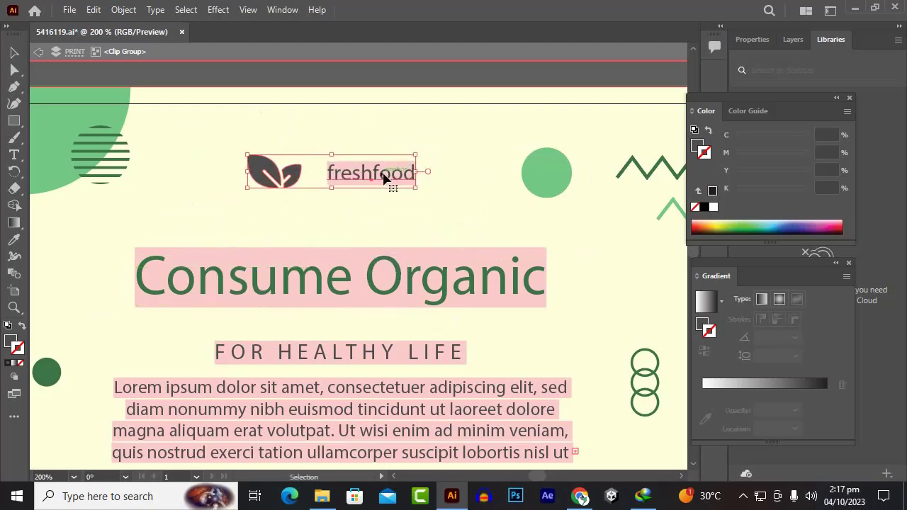
pyautogui.press('Delete')
# Step: Delete the Consume Organic heading with its subheading and body text, along with the GET SPECIAL PROMO! line
pyautogui.click(373, 277)
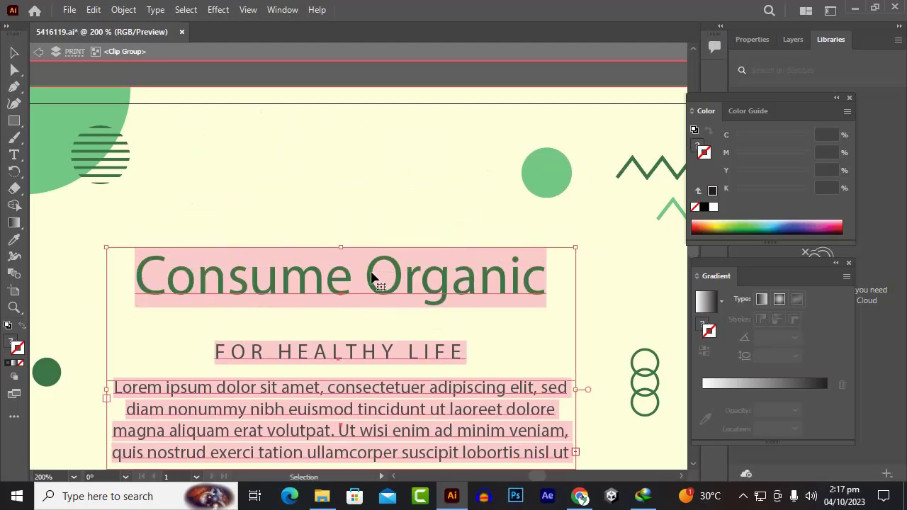
pyautogui.press('Delete')
pyautogui.scroll(-10, 372, 276)
pyautogui.click(371, 274)
pyautogui.press('Delete')
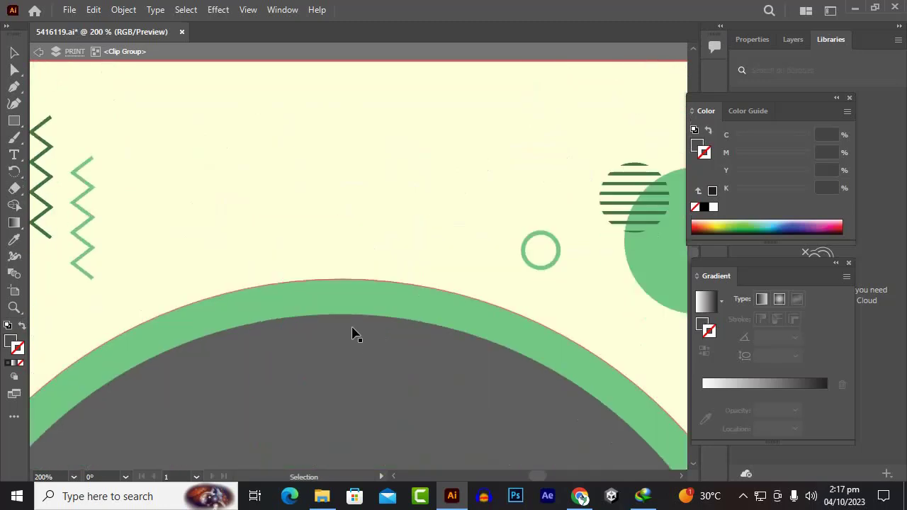
# Step: Undo the deletion of the round badge and remove only its 25% OFF text, keeping the dark green circle
pyautogui.scroll(-4, 395, 212)
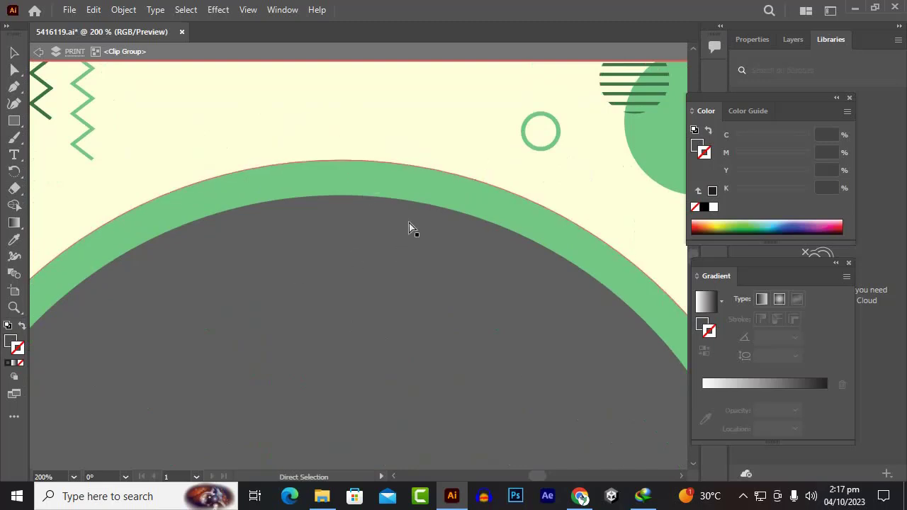
pyautogui.hotkey('ctrl', 'z')
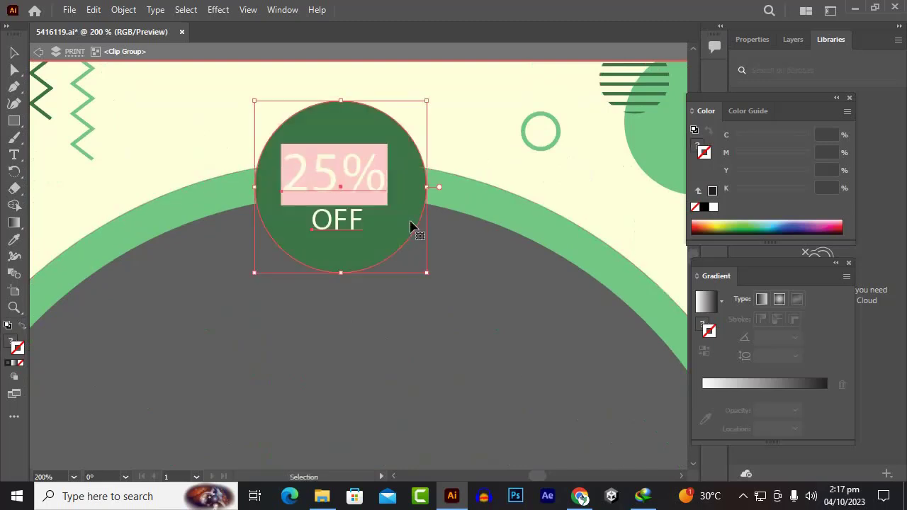
pyautogui.doubleClick(333, 188)
pyautogui.moveTo(333, 190); pyautogui.dragTo(335, 201)
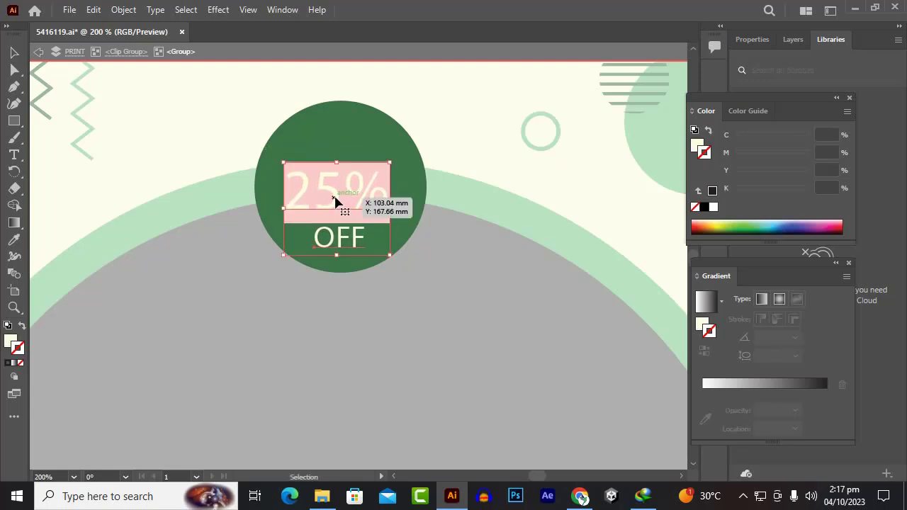
pyautogui.press('Delete')
pyautogui.doubleClick(201, 126)
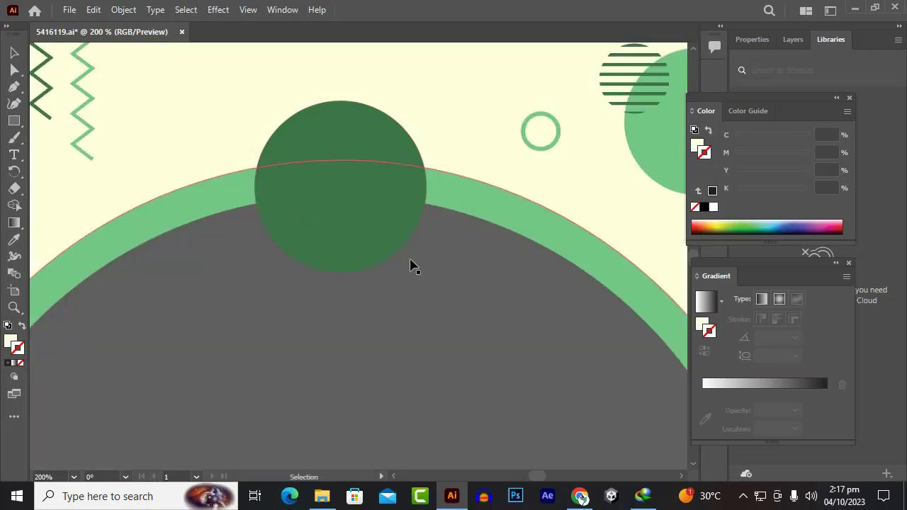
# Step: Try to move the whole flyer artwork aside from the artboard, and undo the move
pyautogui.hotkey('ctrl', '0')
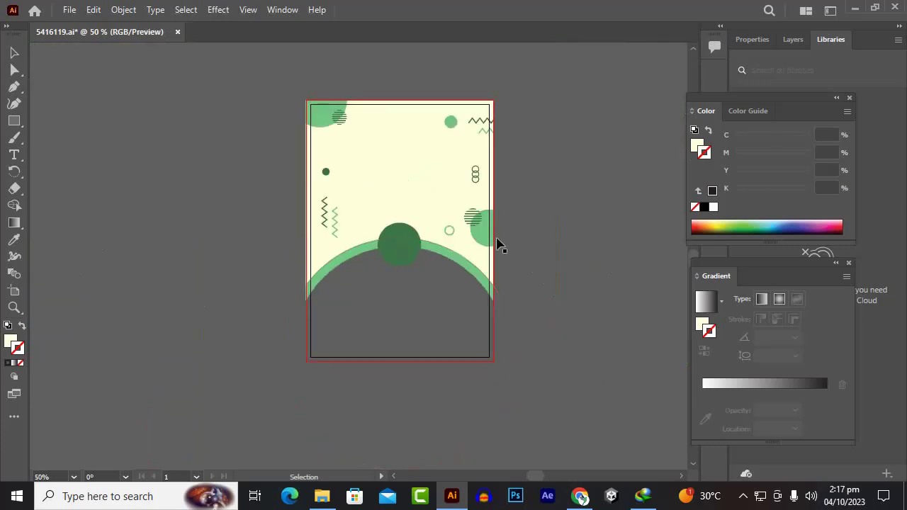
pyautogui.scroll(2, 425, 336)
pyautogui.scroll(-2, 431, 316)
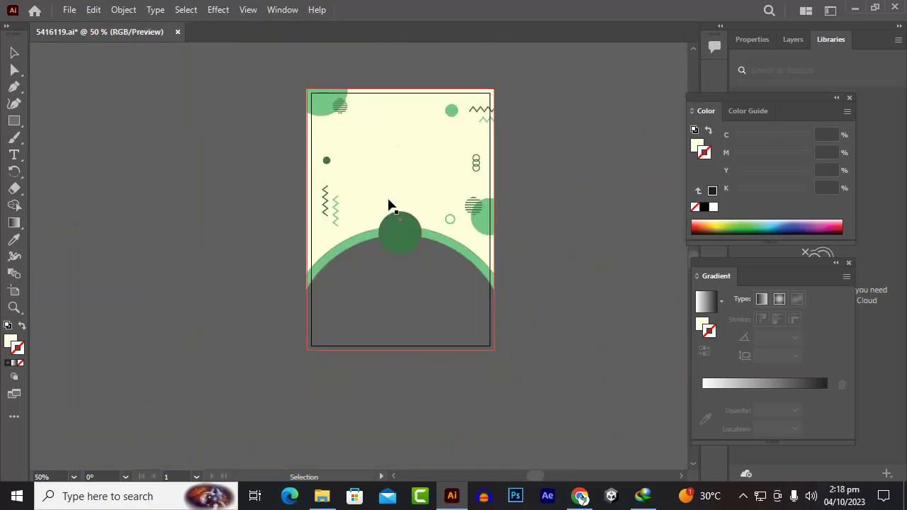
pyautogui.click(481, 115)
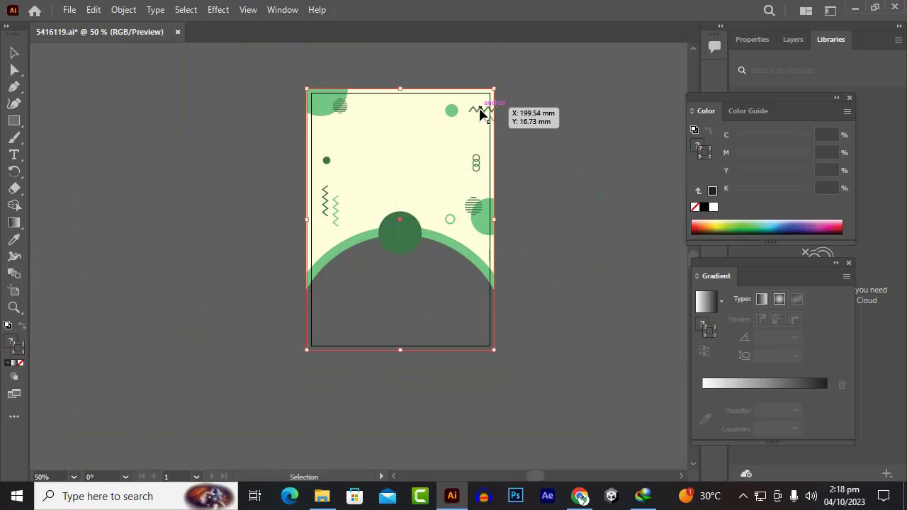
pyautogui.click(572, 228)
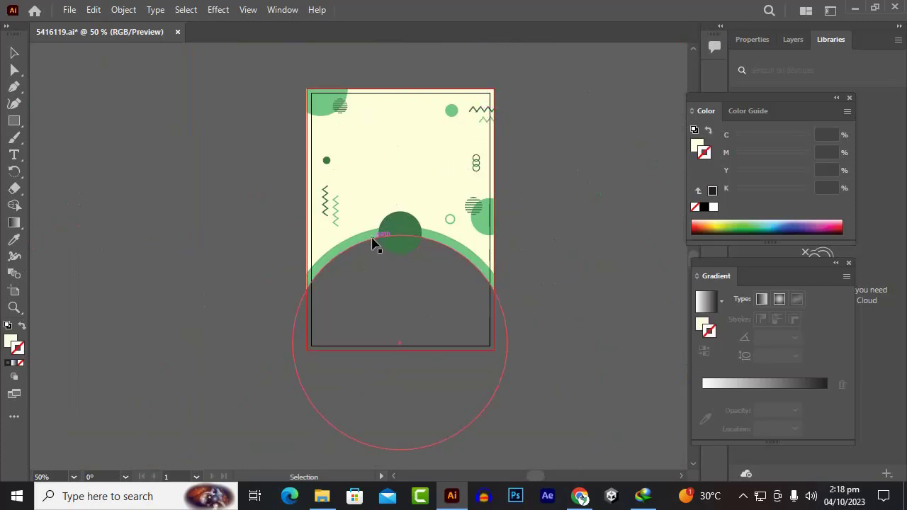
pyautogui.moveTo(399, 192); pyautogui.dragTo(111, 193)
pyautogui.hotkey('ctrl', 'z')
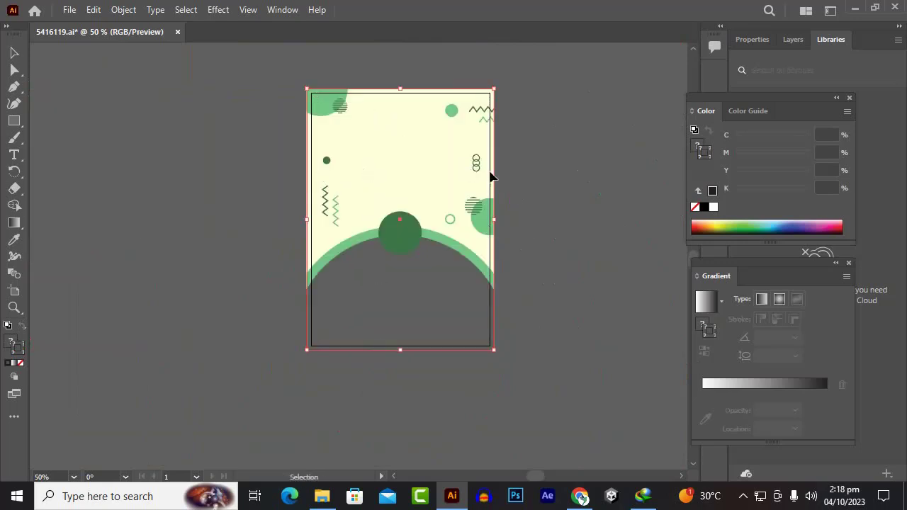
# Step: Isolate the flyer's clip group, try to move all of its artwork together, and undo the move
pyautogui.click(601, 225)
pyautogui.scroll(1, 480, 210)
pyautogui.scroll(1, 481, 210)
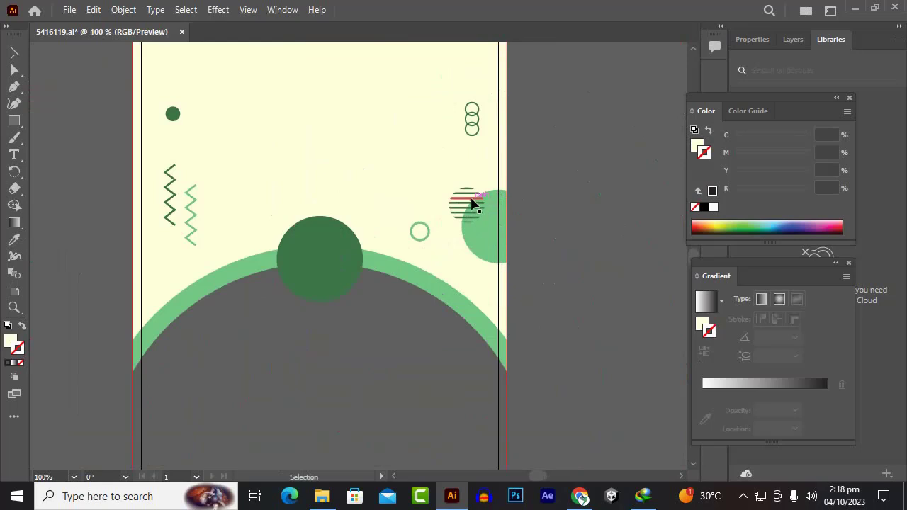
pyautogui.scroll(3, 465, 203)
pyautogui.click(455, 202)
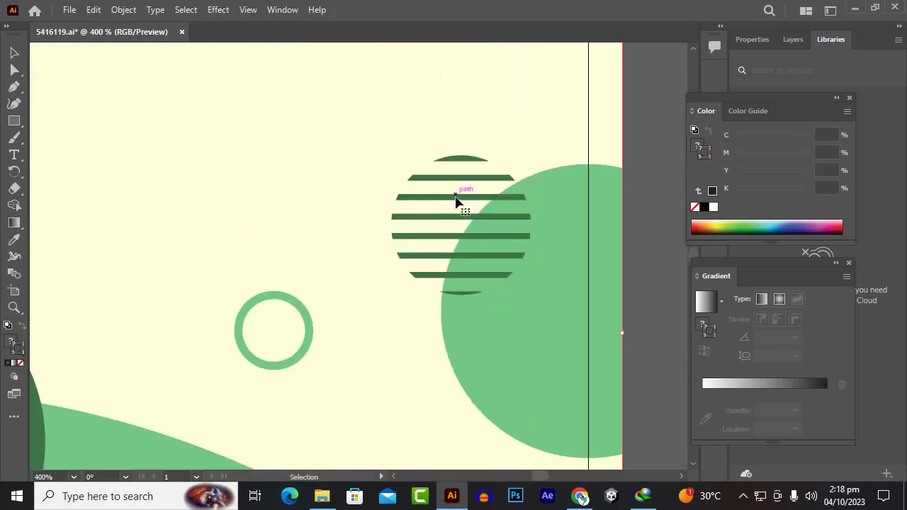
pyautogui.doubleClick(455, 202)
pyautogui.hotkey('ctrl', 'a')
pyautogui.moveTo(455, 202); pyautogui.dragTo(337, 202)
pyautogui.hotkey('ctrl', 'z')
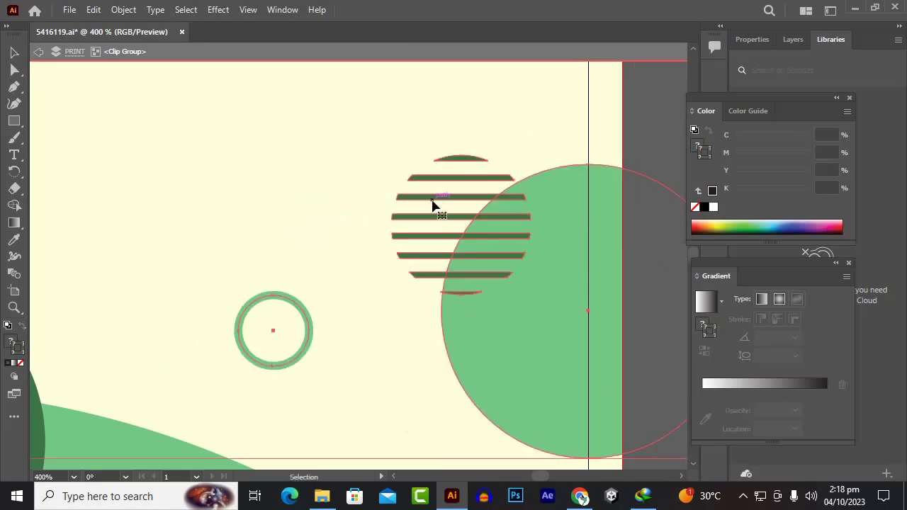
# Step: Isolate the striped circle's nested group, try to move one stripe out of it, undo that and leave isolation
pyautogui.doubleClick(432, 201)
pyautogui.hotkey('ctrl', 'a')
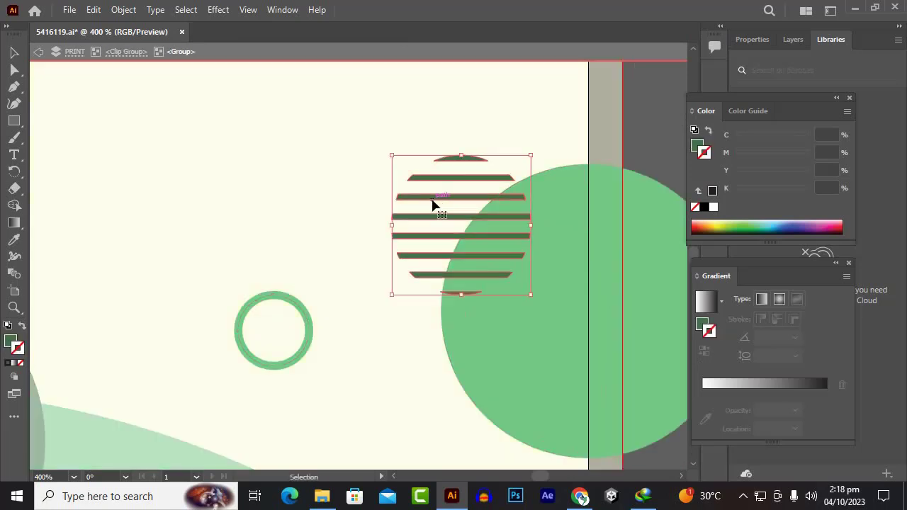
pyautogui.doubleClick(432, 201)
pyautogui.click(432, 201)
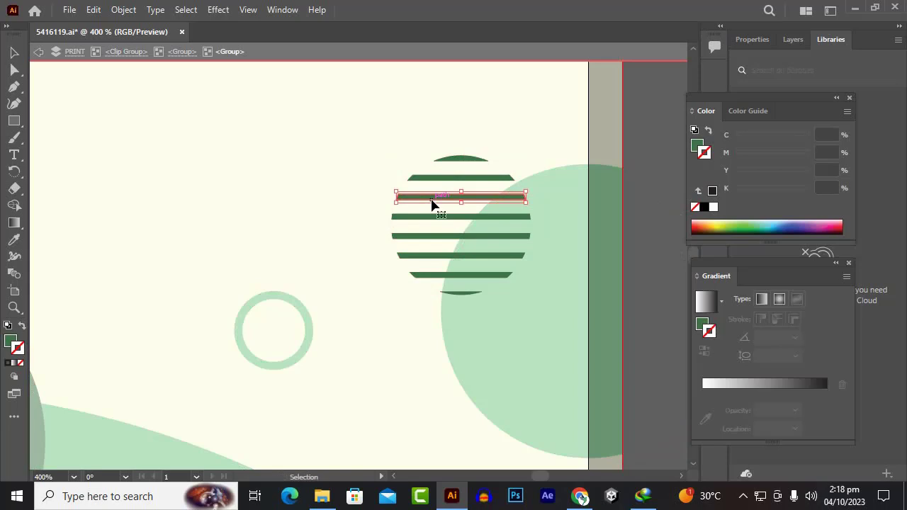
pyautogui.moveTo(432, 204); pyautogui.dragTo(263, 201)
pyautogui.hotkey('ctrl', 'z')
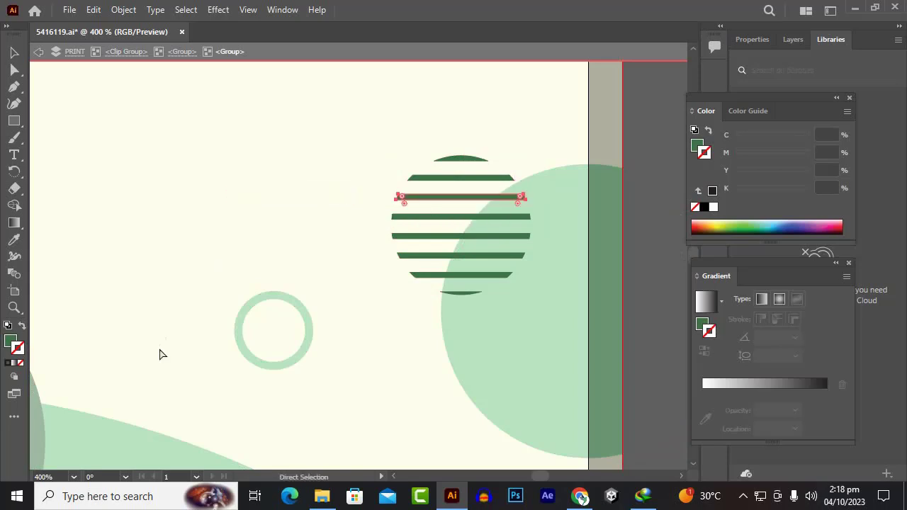
pyautogui.scroll(-6, 238, 244)
pyautogui.press('Escape')
pyautogui.scroll(-2, 658, 300)
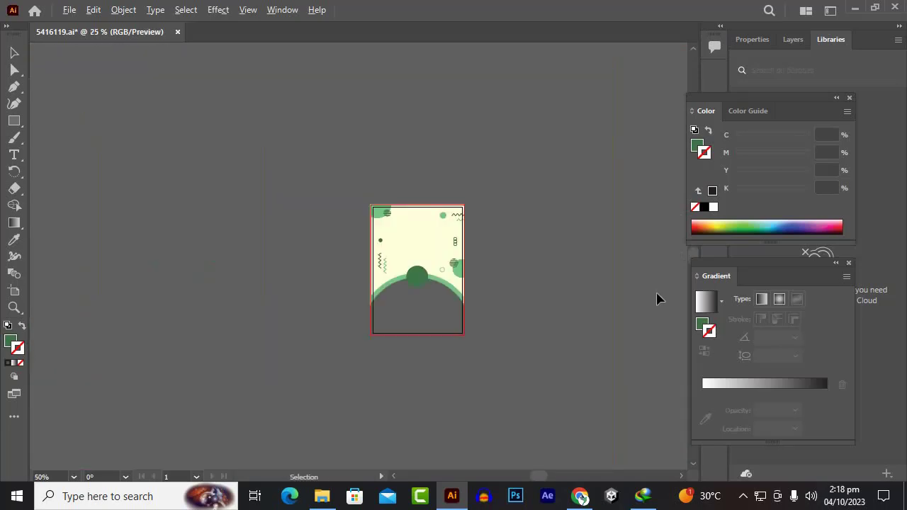
pyautogui.scroll(-1, 515, 290)
pyautogui.scroll(1, 515, 290)
pyautogui.scroll(-3, 501, 194)
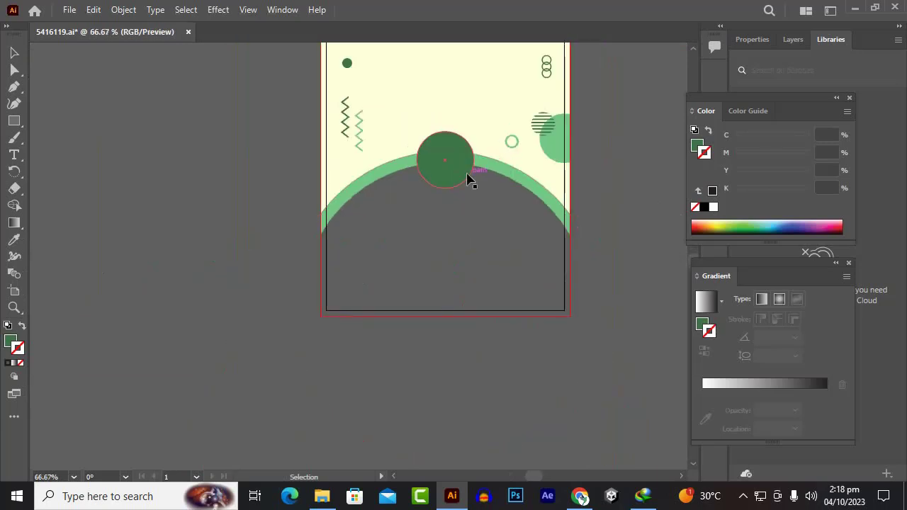
pyautogui.scroll(-2, 520, 280)
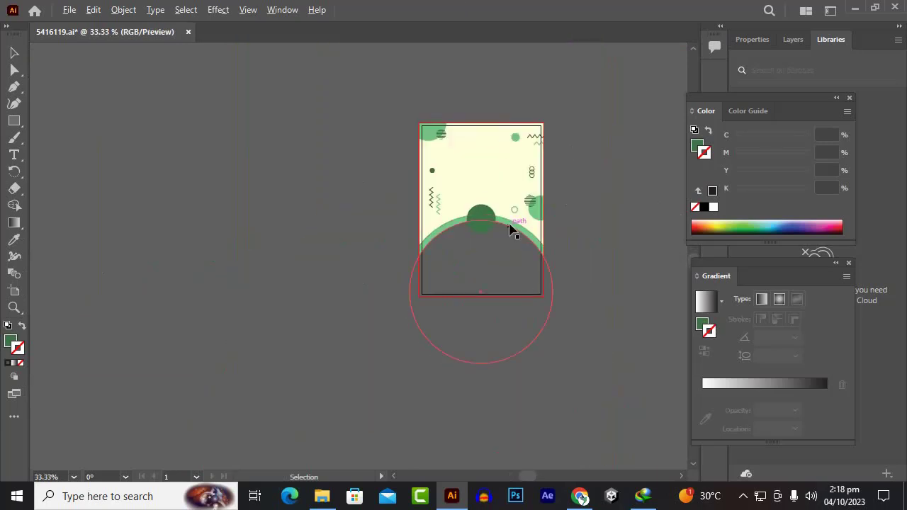
pyautogui.scroll(2, 511, 223)
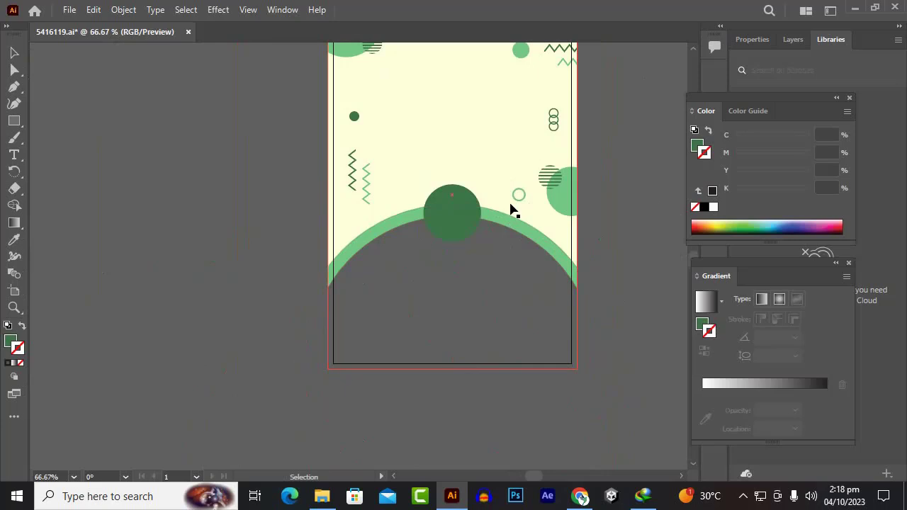
pyautogui.scroll(2, 514, 209)
# Step: Export the cleared flyer template to the Desktop as 5416119.png in PNG format
pyautogui.click(69, 11)
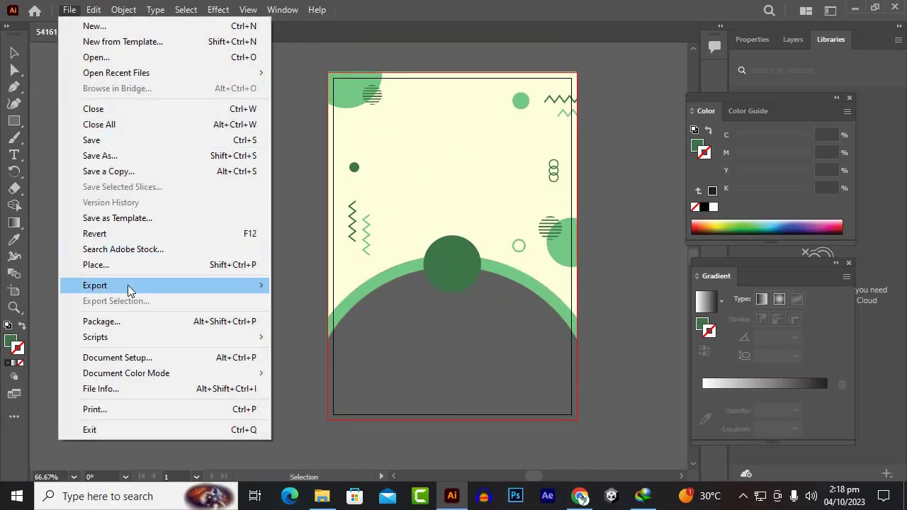
pyautogui.moveTo(249, 289)
pyautogui.click(308, 302)
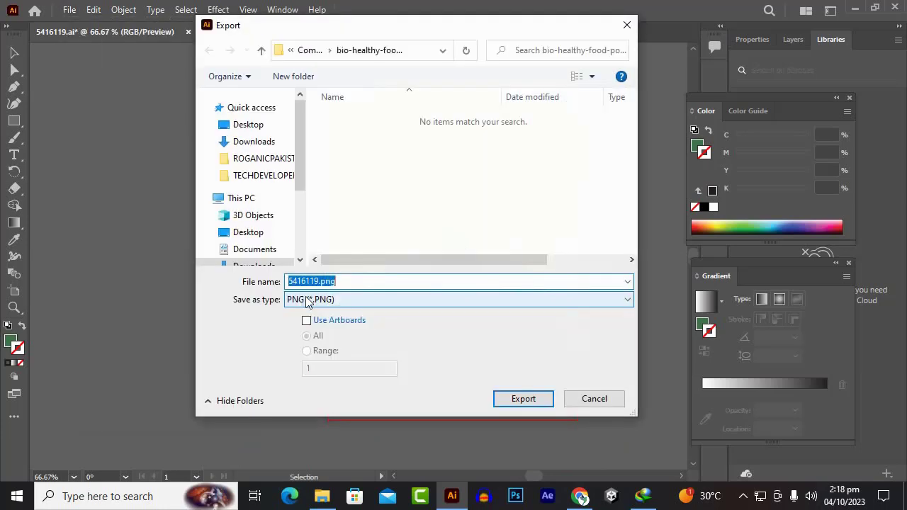
pyautogui.click(248, 232)
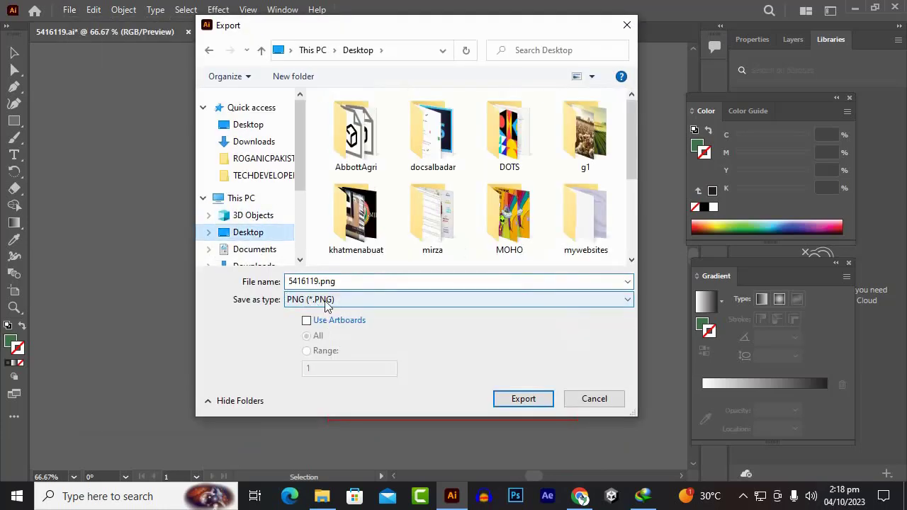
pyautogui.click(516, 395)
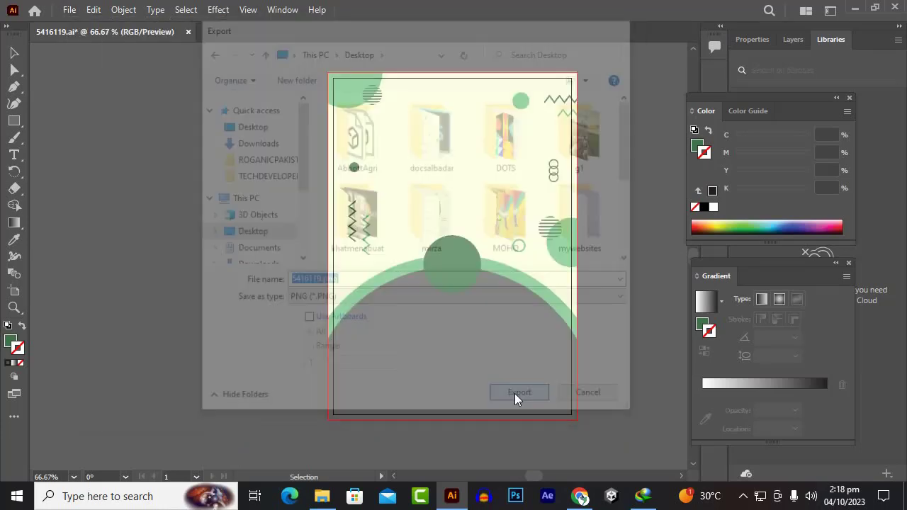
pyautogui.click(461, 461)
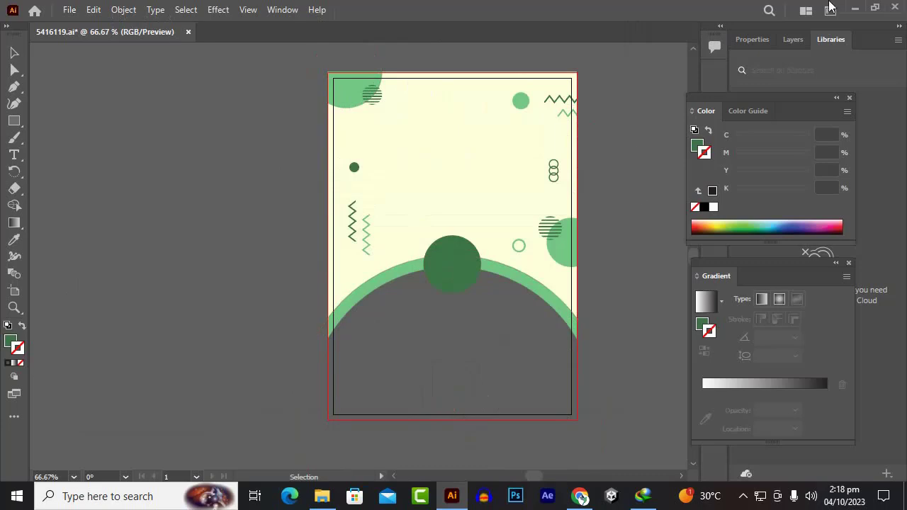
# Step: Close Illustrator without saving the changes to 5416119.ai, and start Photoshop
pyautogui.click(894, 8)
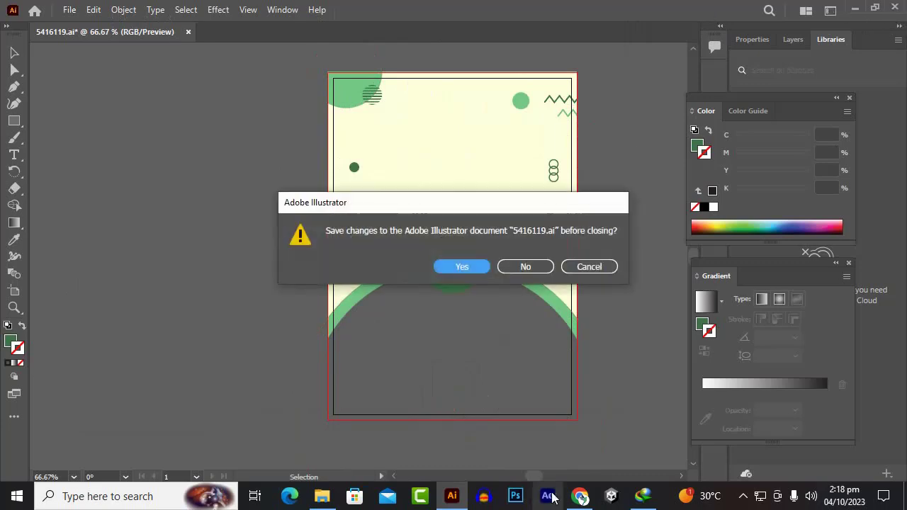
pyautogui.click(524, 267)
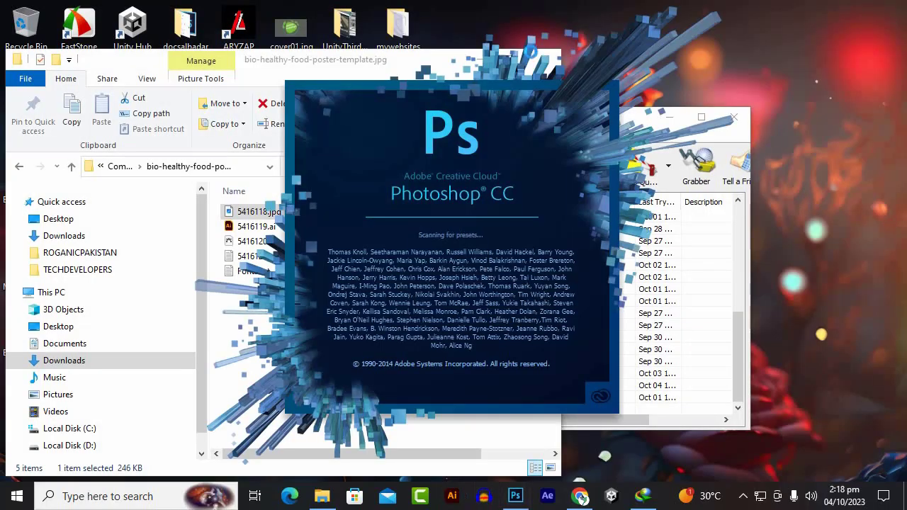
pyautogui.click(422, 61)
pyautogui.click(549, 58)
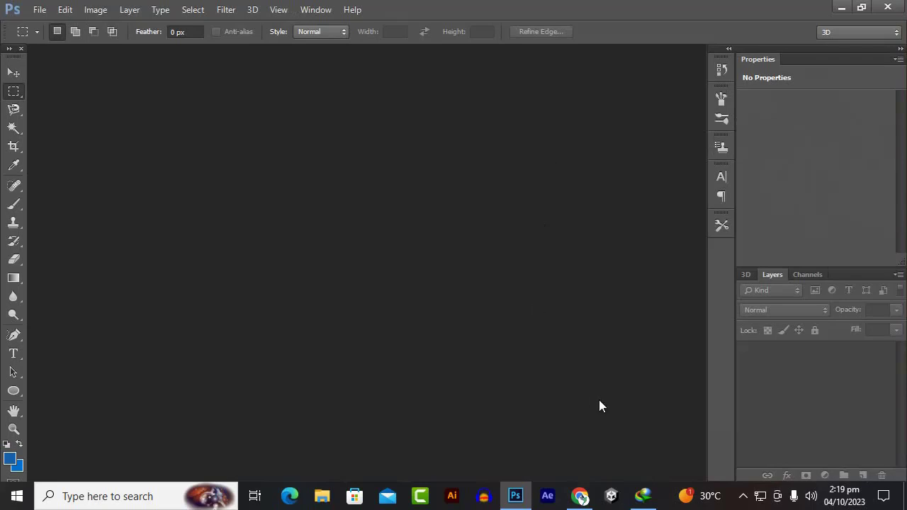
# Step: Open 5416119.png from the Desktop folder in Photoshop and dock its window in the workspace
pyautogui.click(334, 498)
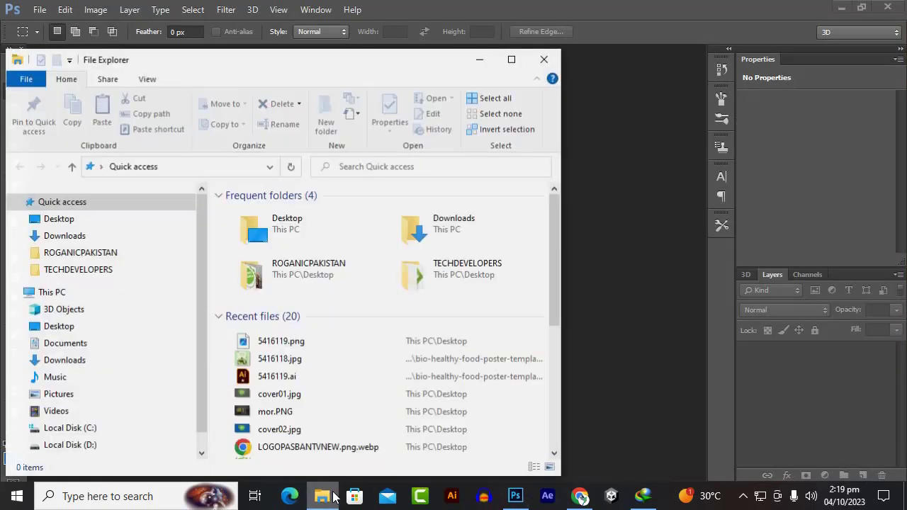
pyautogui.doubleClick(338, 234)
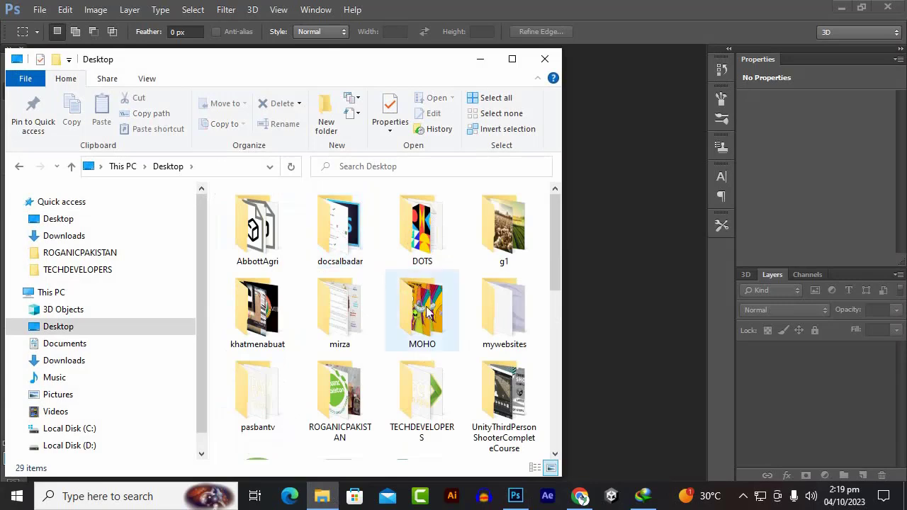
pyautogui.scroll(-10, 425, 319)
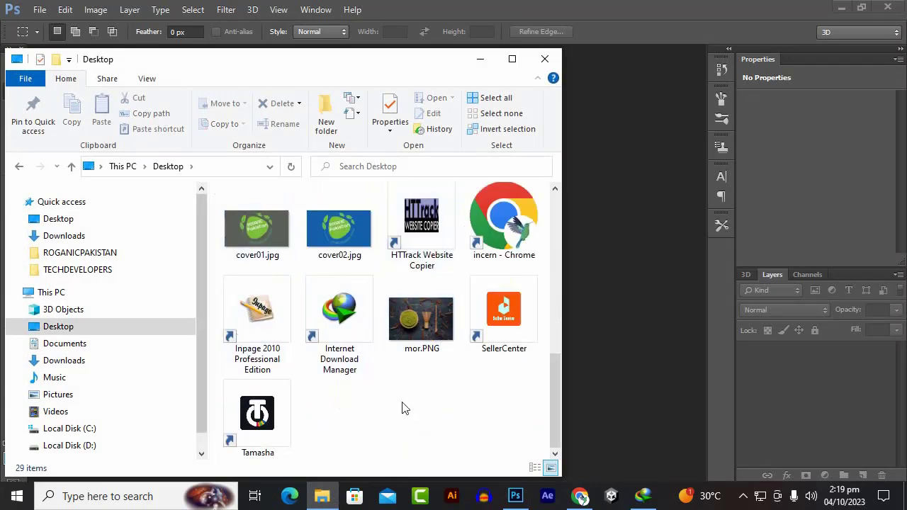
pyautogui.moveTo(423, 56); pyautogui.dragTo(821, 49)
pyautogui.moveTo(726, 61); pyautogui.dragTo(513, 49)
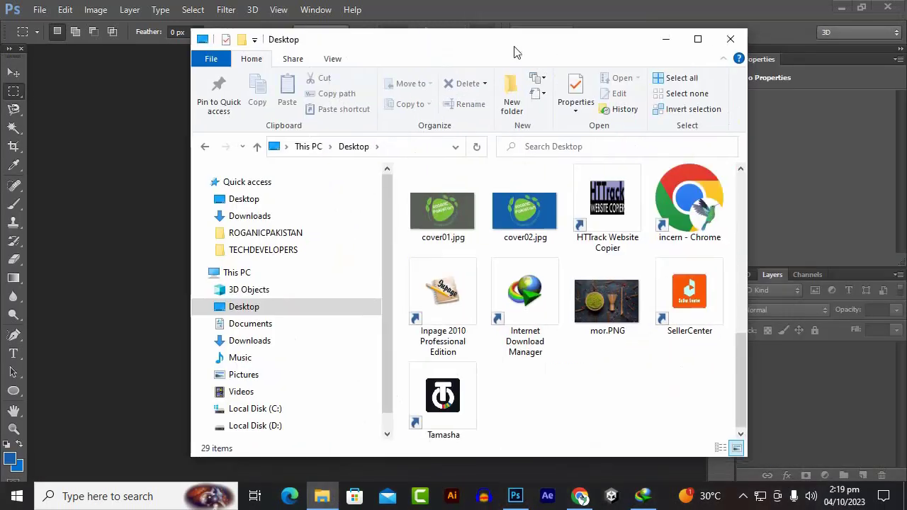
pyautogui.scroll(10, 553, 326)
pyautogui.scroll(-3, 553, 326)
pyautogui.moveTo(607, 213); pyautogui.dragTo(159, 345)
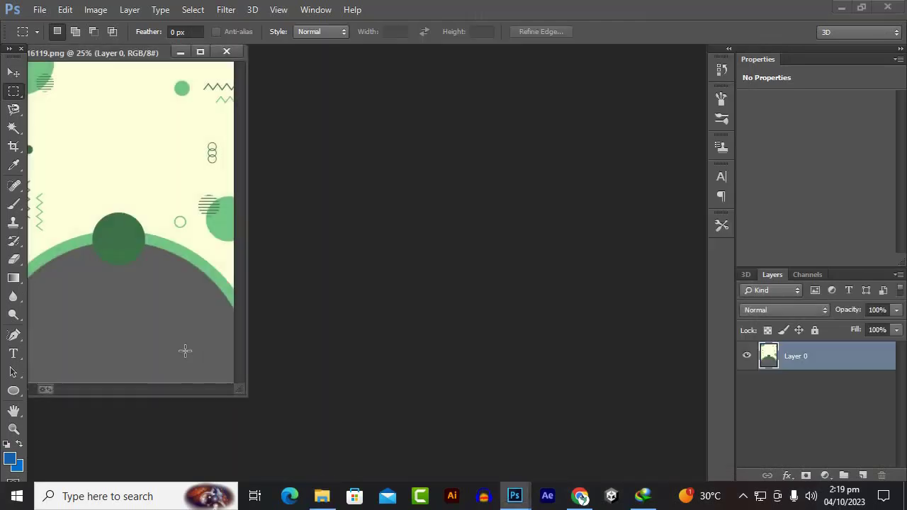
pyautogui.moveTo(111, 57); pyautogui.dragTo(343, 45)
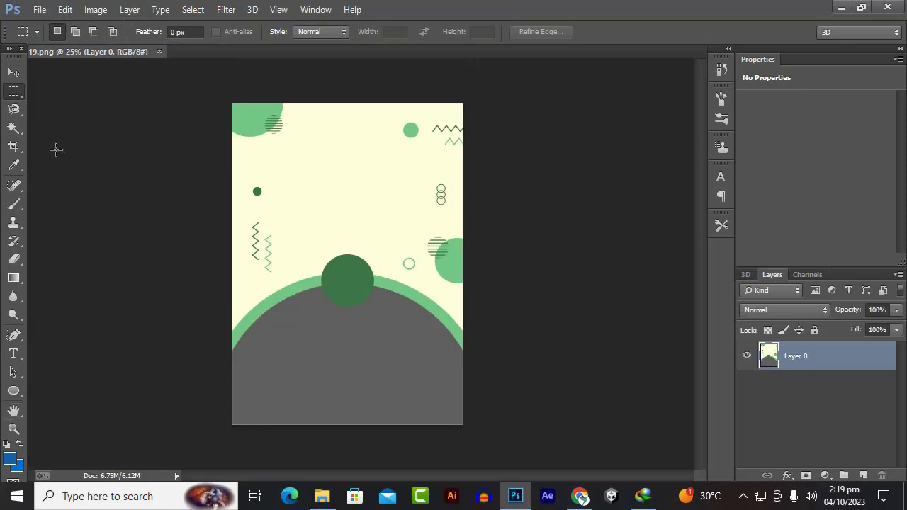
# Step: Examine the flyer image's pixel dimensions and resolution without changing them
pyautogui.click(95, 9)
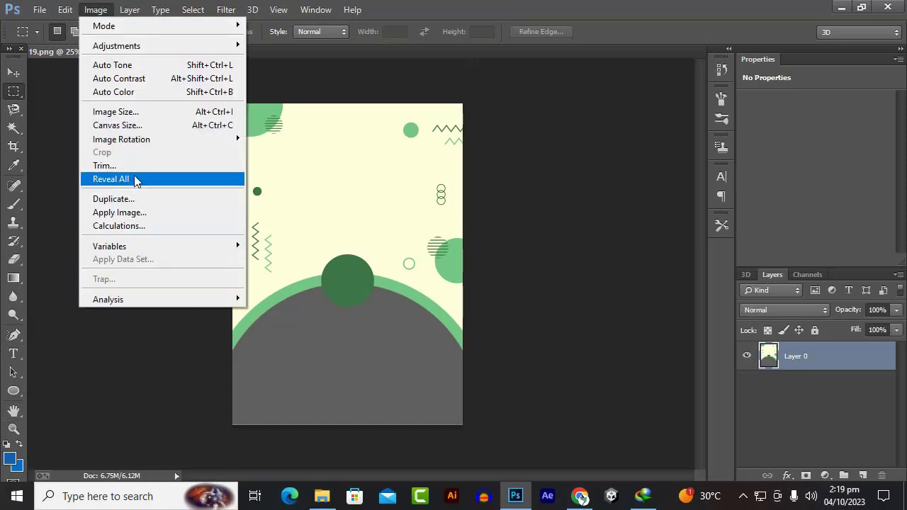
pyautogui.click(139, 113)
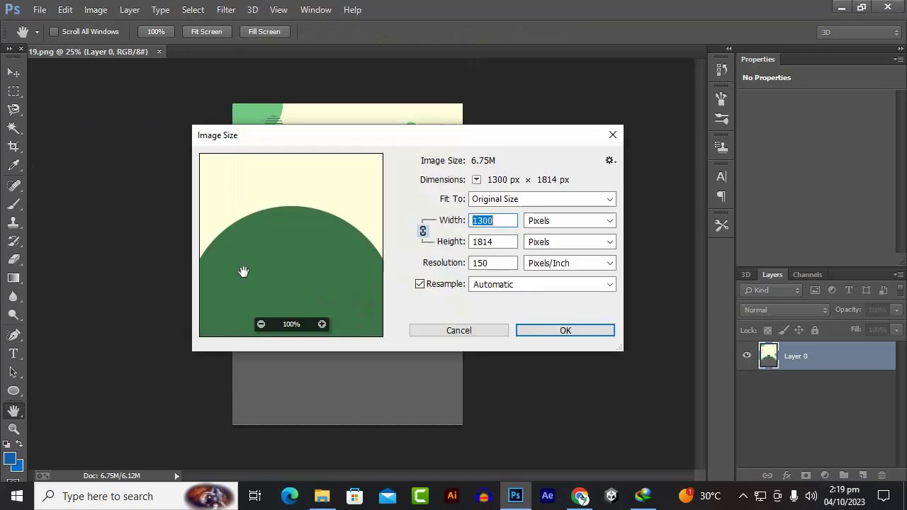
pyautogui.click(500, 240)
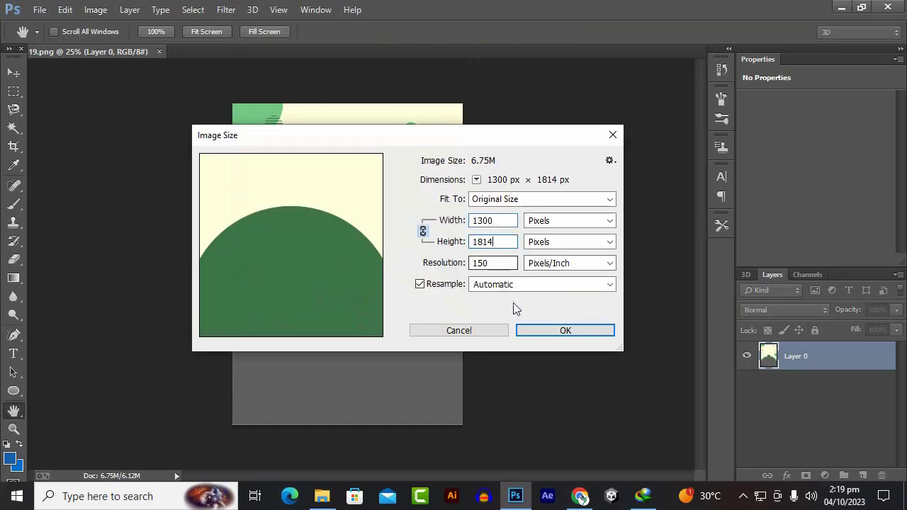
pyautogui.moveTo(502, 220); pyautogui.dragTo(467, 221)
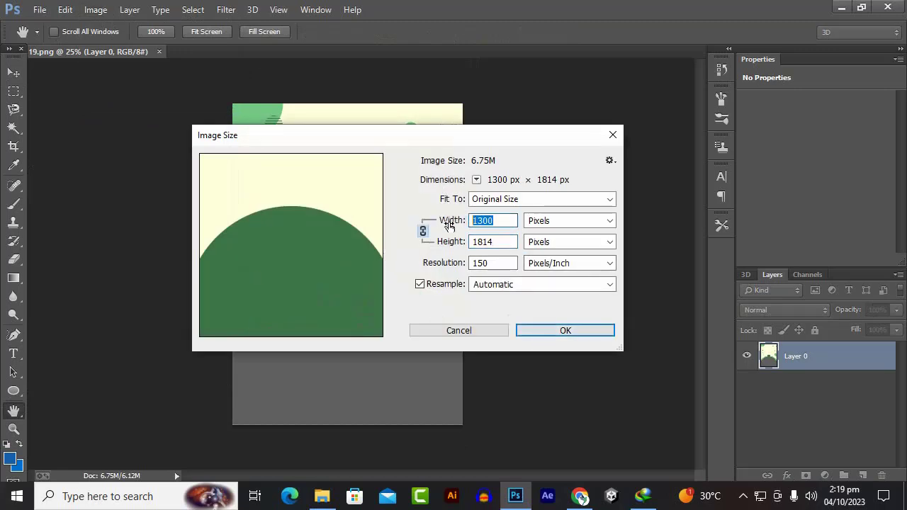
pyautogui.moveTo(500, 135); pyautogui.dragTo(518, 162)
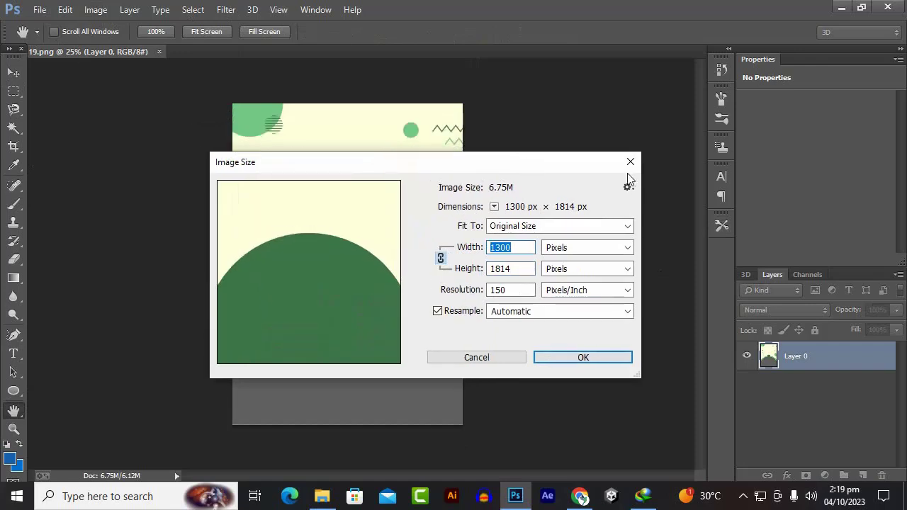
pyautogui.click(566, 354)
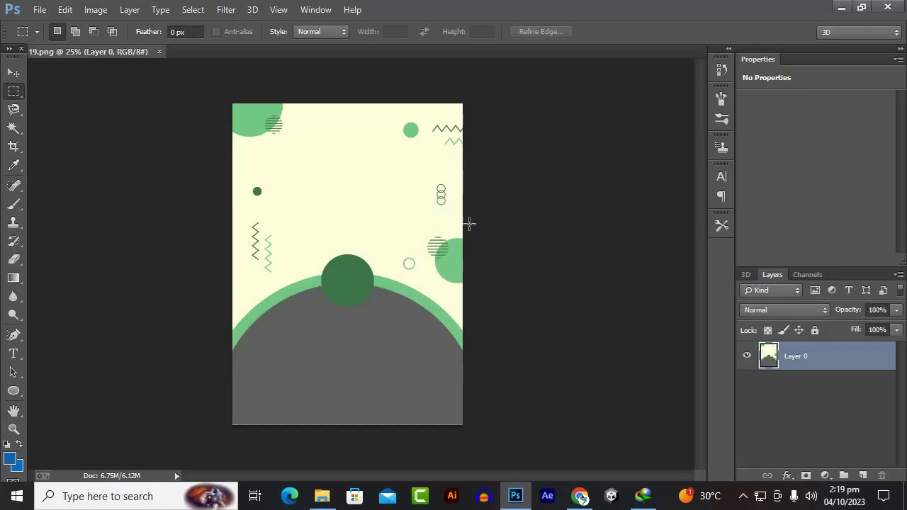
# Step: Copy the Green Cardamom Elaichi product title from the Roganic Pakistan product page and paste it as new text on the flyer's upper area
pyautogui.click(7, 75)
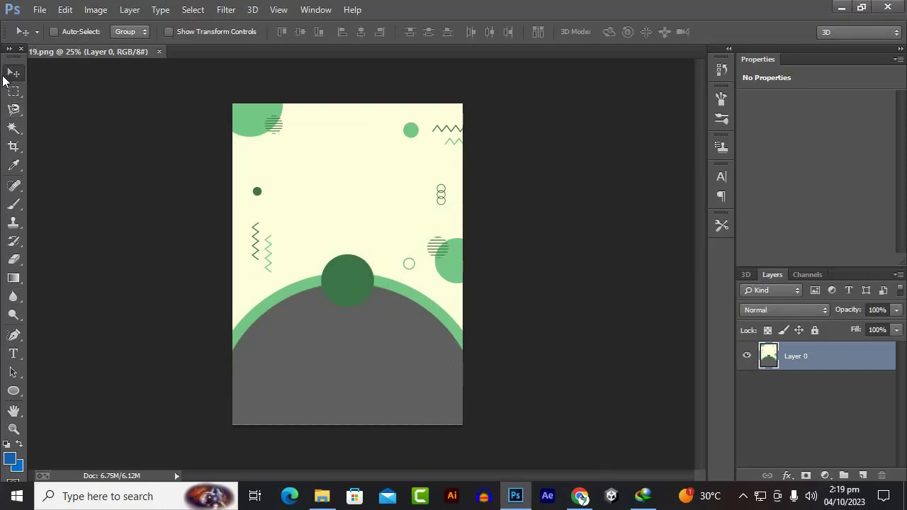
pyautogui.click(742, 496)
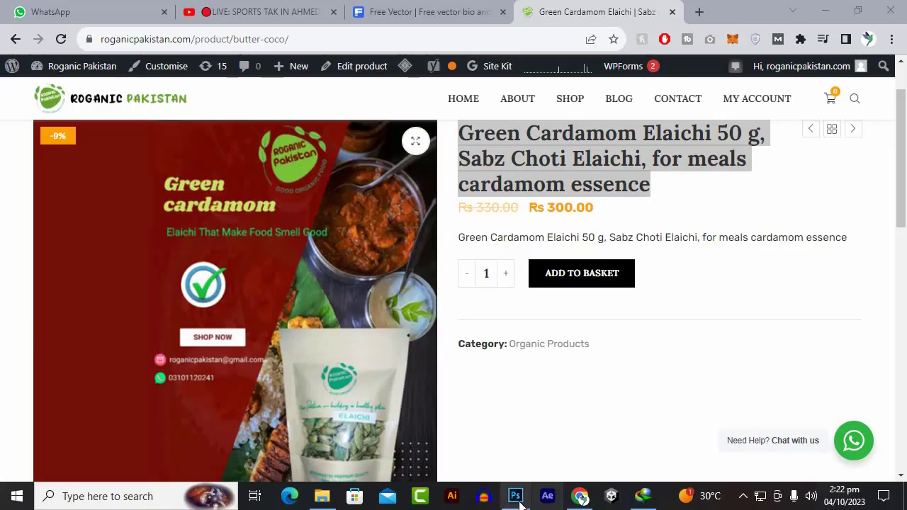
pyautogui.click(515, 496)
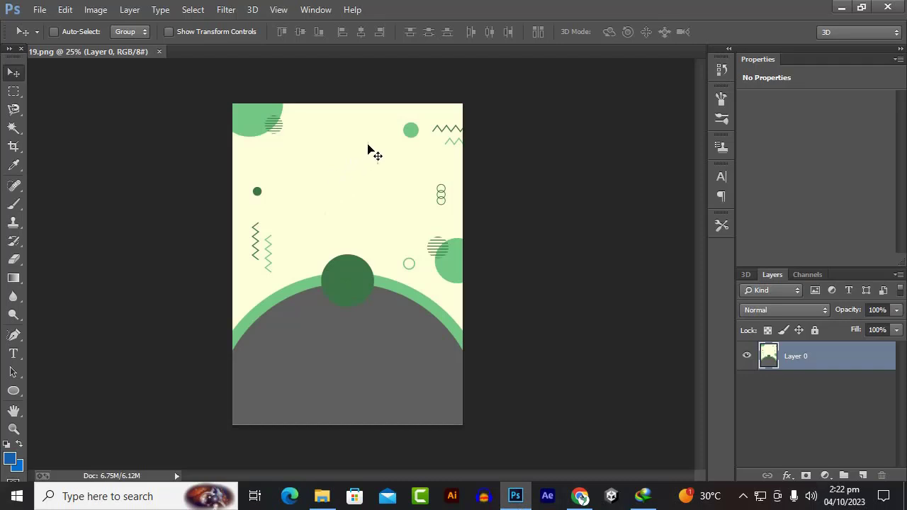
pyautogui.scroll(1, 316, 138)
pyautogui.press('alt')
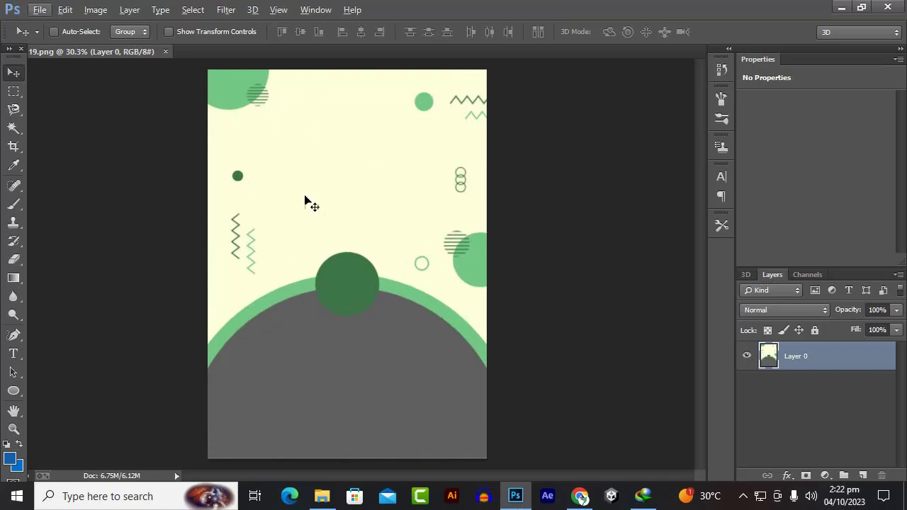
pyautogui.click(13, 353)
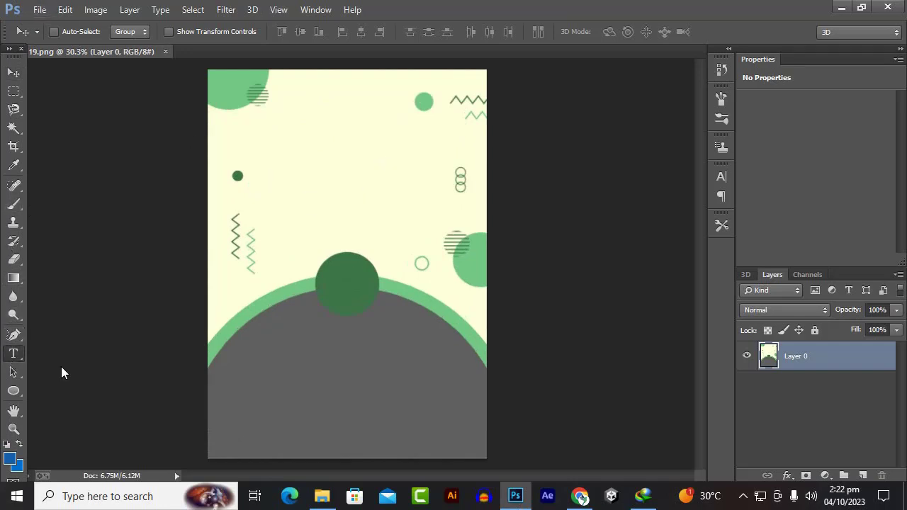
pyautogui.click(306, 150)
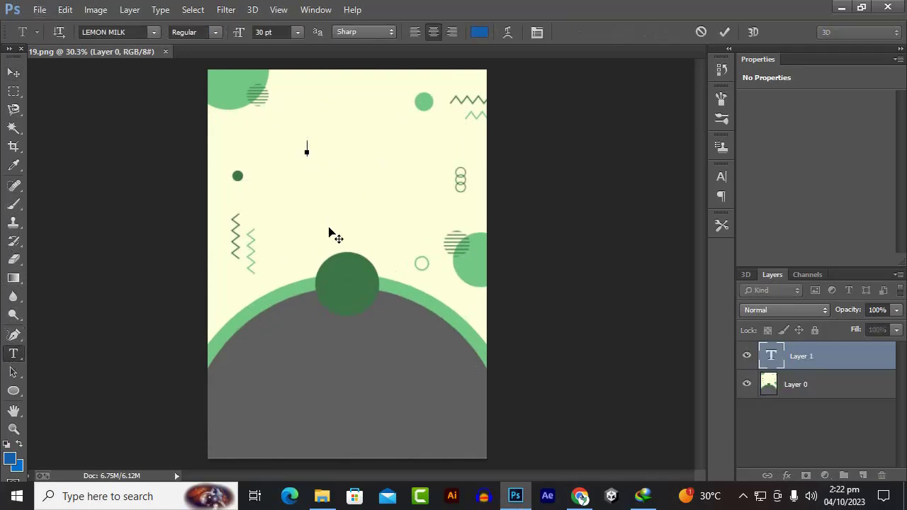
pyautogui.hotkey('ctrl', 'v')
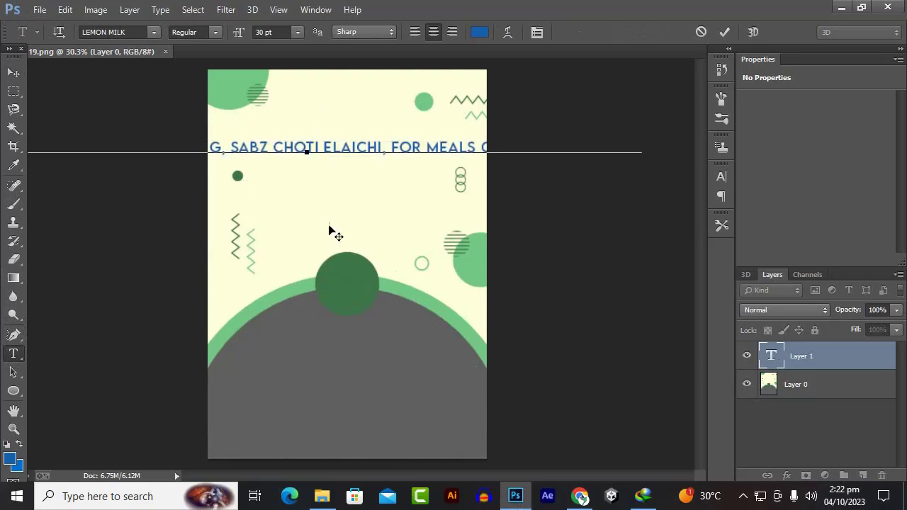
# Step: Keep the LEMON MILK font and move the product title so its first words sit in the flyer's upper area
pyautogui.hotkey('ctrl', 'a')
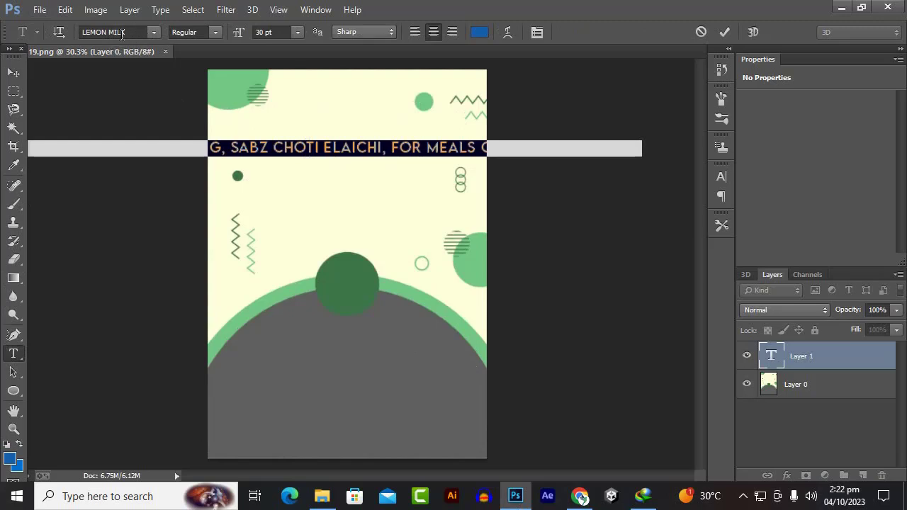
pyautogui.click(153, 33)
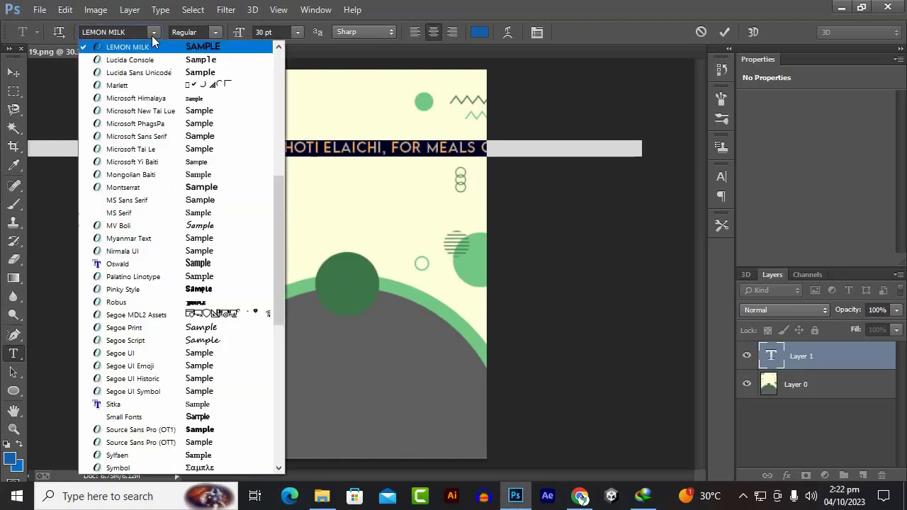
pyautogui.click(153, 34)
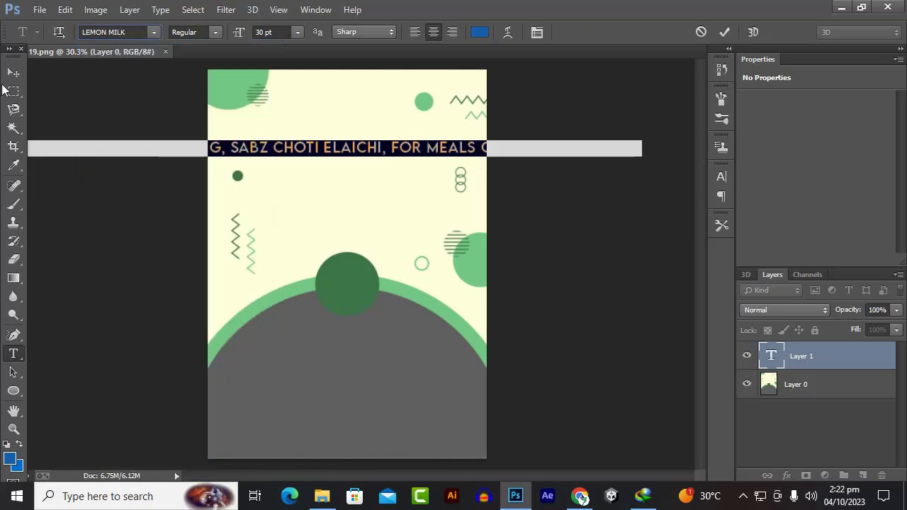
pyautogui.click(14, 71)
pyautogui.moveTo(345, 160); pyautogui.dragTo(623, 169)
pyautogui.moveTo(394, 161); pyautogui.dragTo(397, 148)
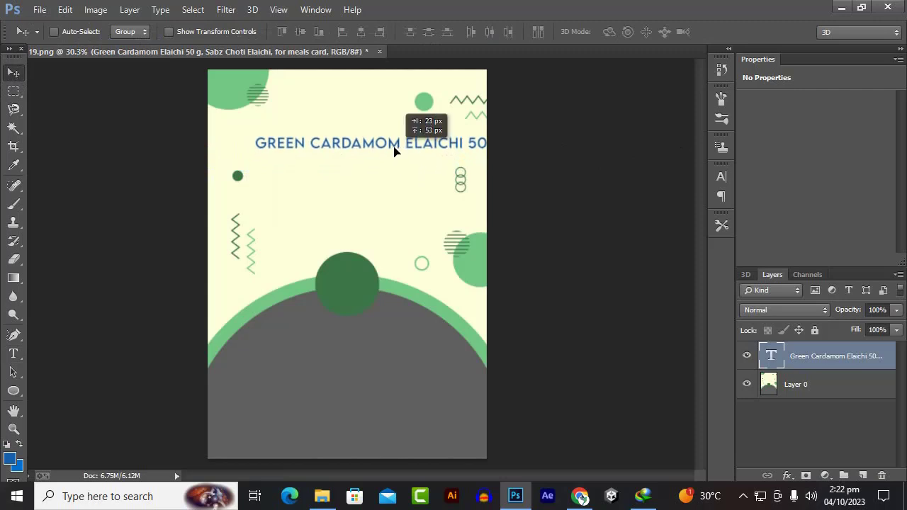
# Step: Break the product title before "50 g" onto a second line and shift the text back over the flyer
pyautogui.click(13, 353)
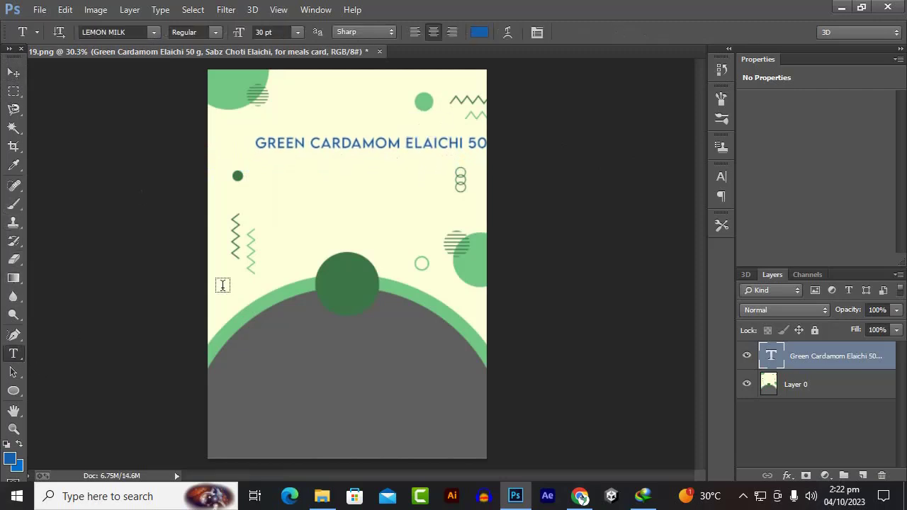
pyautogui.click(466, 143)
pyautogui.press('Return')
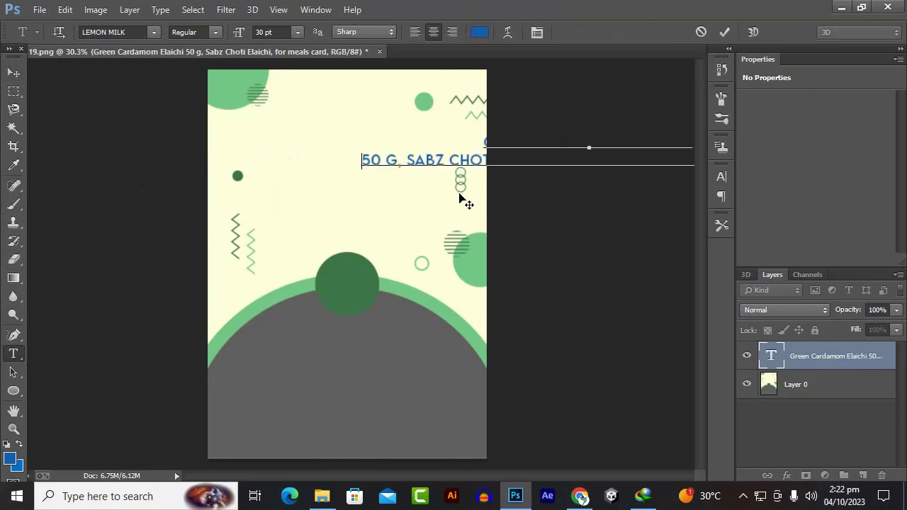
pyautogui.click(14, 71)
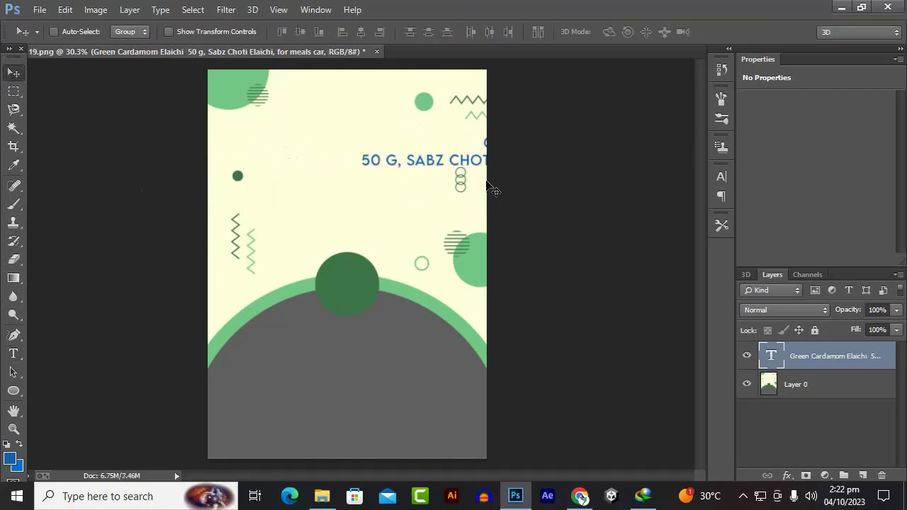
pyautogui.moveTo(492, 188); pyautogui.dragTo(338, 195)
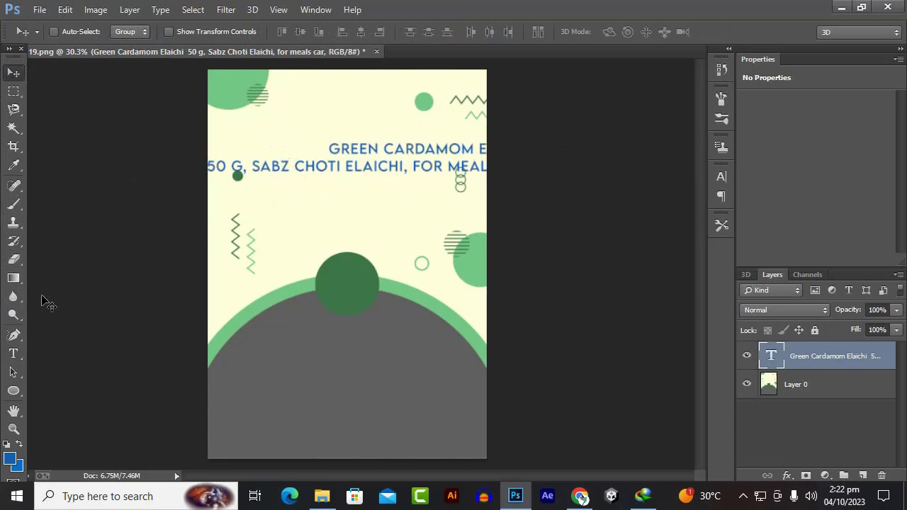
# Step: Left-align the two-line product title and move it so both lines start inside the flyer's cream area
pyautogui.click(13, 353)
pyautogui.click(415, 160)
pyautogui.hotkey('ctrl', 'a')
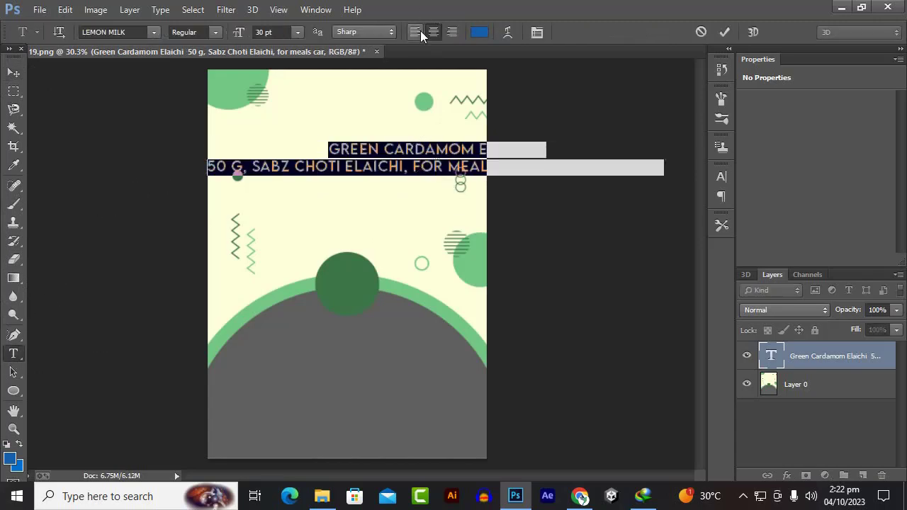
pyautogui.click(418, 31)
pyautogui.click(12, 72)
pyautogui.moveTo(491, 159); pyautogui.dragTo(308, 153)
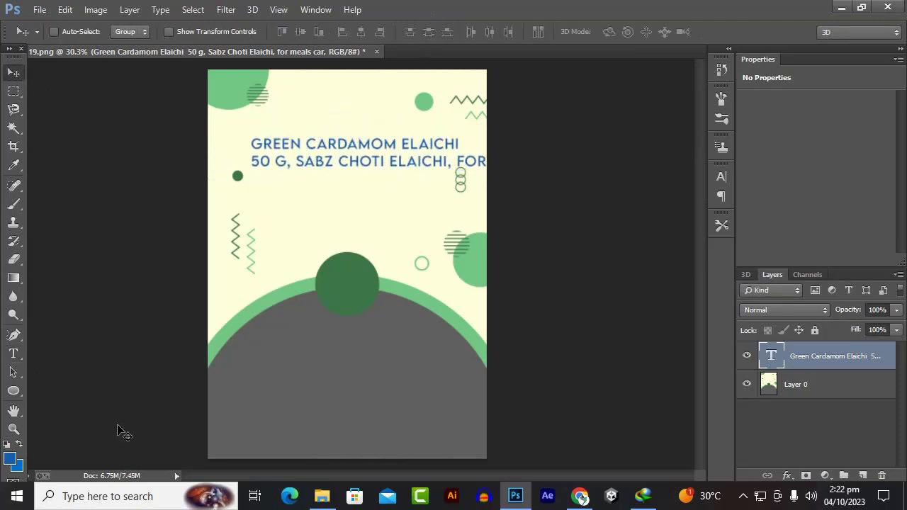
# Step: Break the second line of the product title before "for meals" to make a third line
pyautogui.click(12, 354)
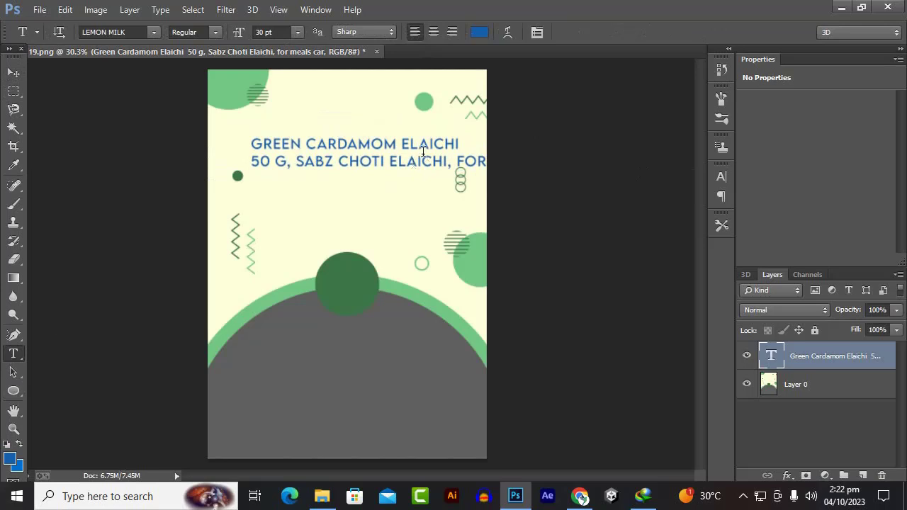
pyautogui.click(388, 161)
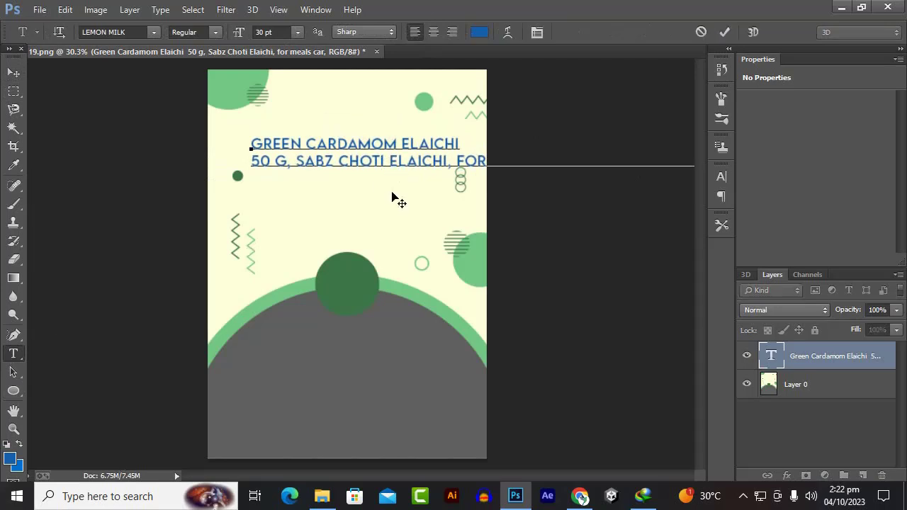
pyautogui.press('Return')
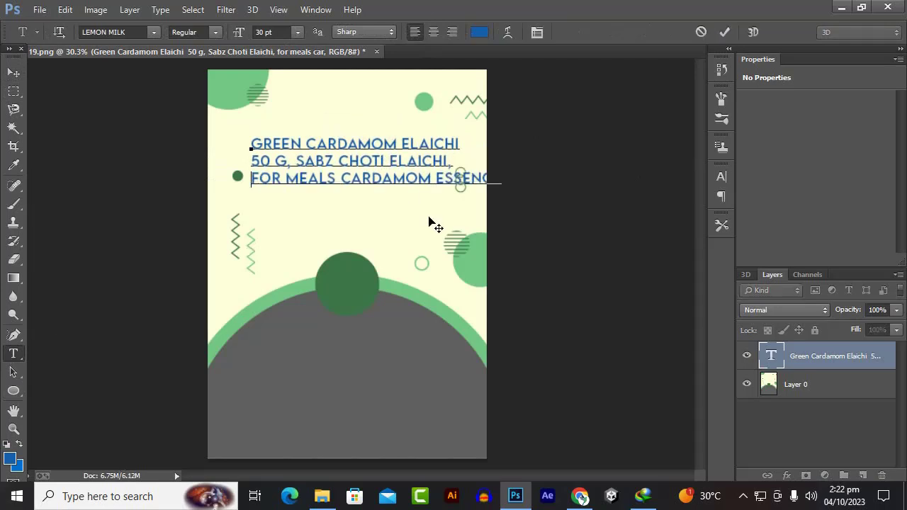
# Step: Try to put "essence" on a fourth line of the product title, and rejoin it with the third line
pyautogui.click(437, 182)
pyautogui.press('Return')
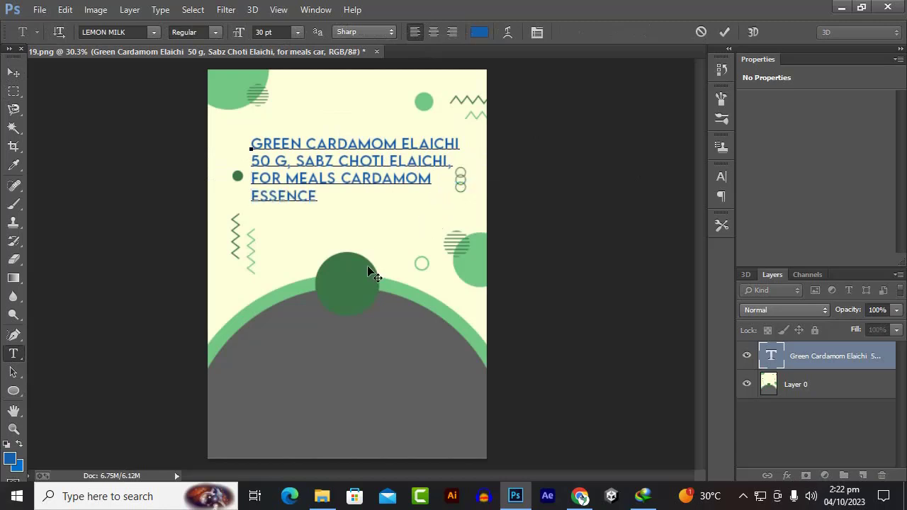
pyautogui.press('Delete')
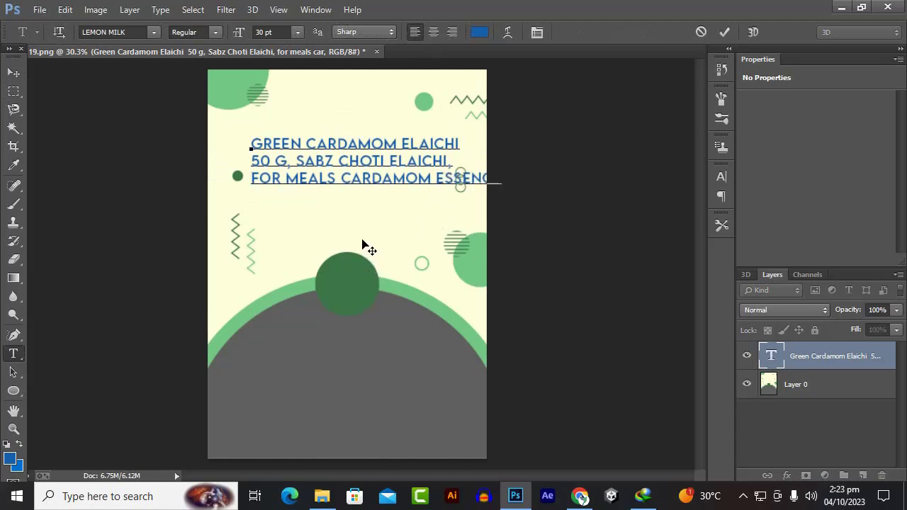
# Step: Set the whole product title to 24 pt and reposition it slightly lower within the flyer's cream area
pyautogui.hotkey('ctrl', 'a')
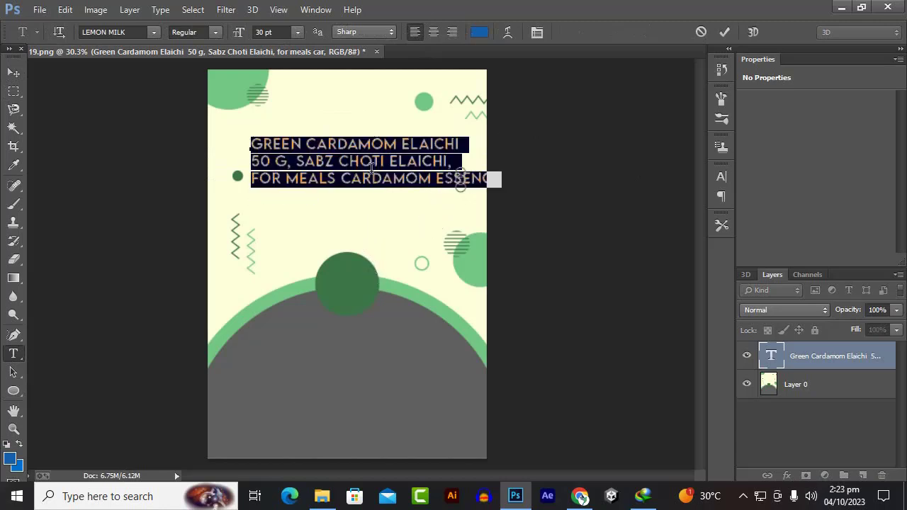
pyautogui.click(297, 32)
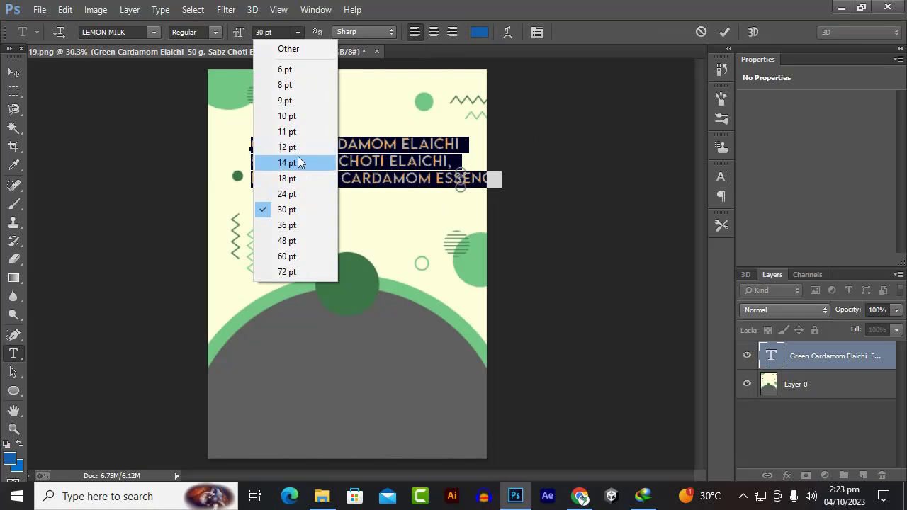
pyautogui.click(297, 197)
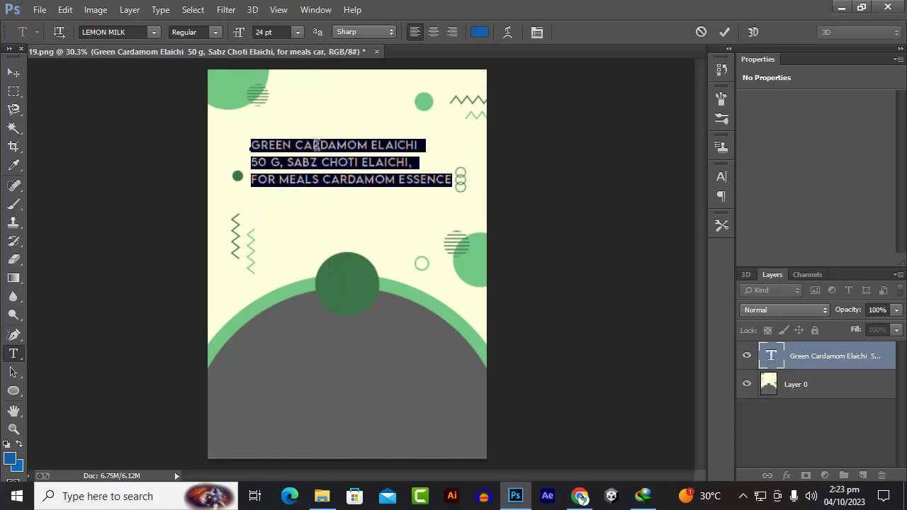
pyautogui.click(14, 73)
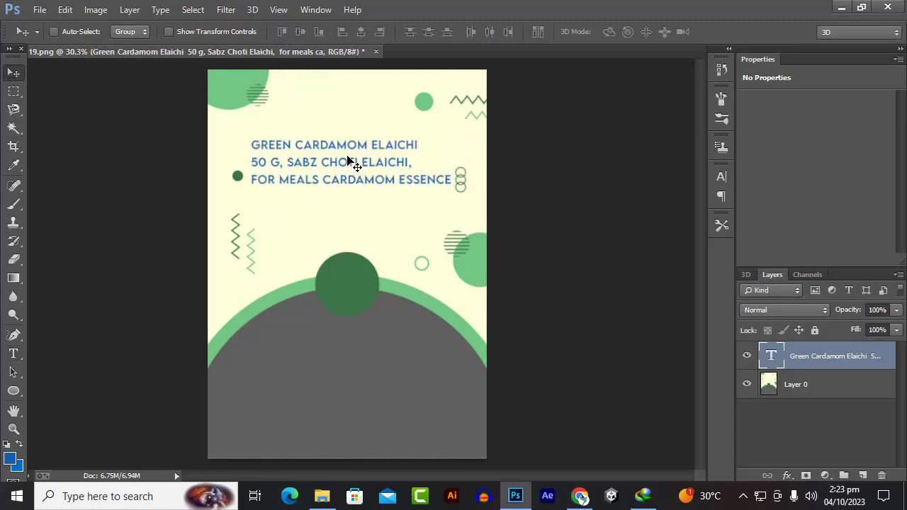
pyautogui.moveTo(347, 162); pyautogui.dragTo(371, 169)
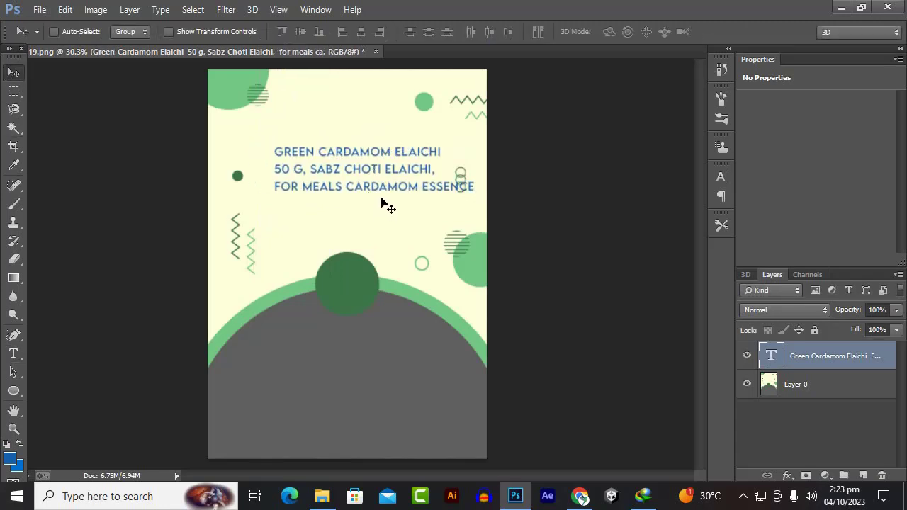
pyautogui.scroll(3, 373, 154)
pyautogui.moveTo(373, 154); pyautogui.dragTo(360, 159)
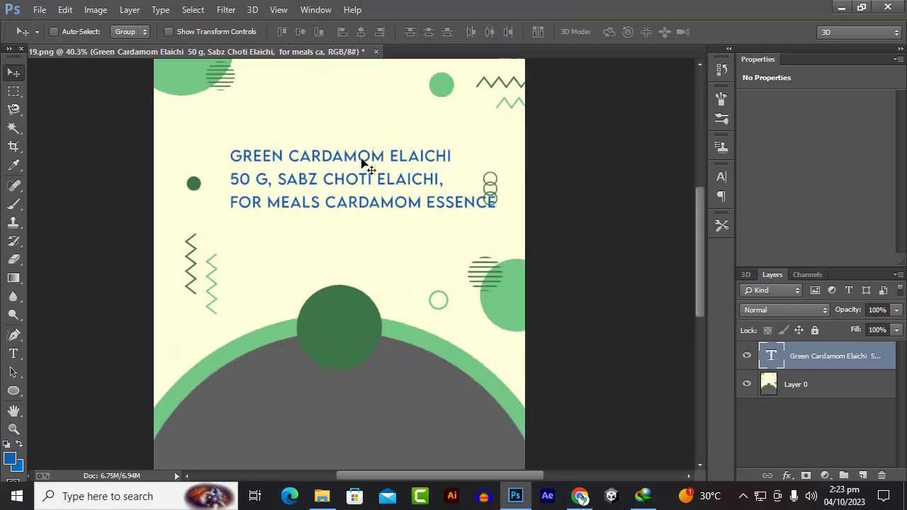
# Step: Try recolouring the product title with the dark green #3d7449 sampled from the flyer's central circle
pyautogui.click(10, 458)
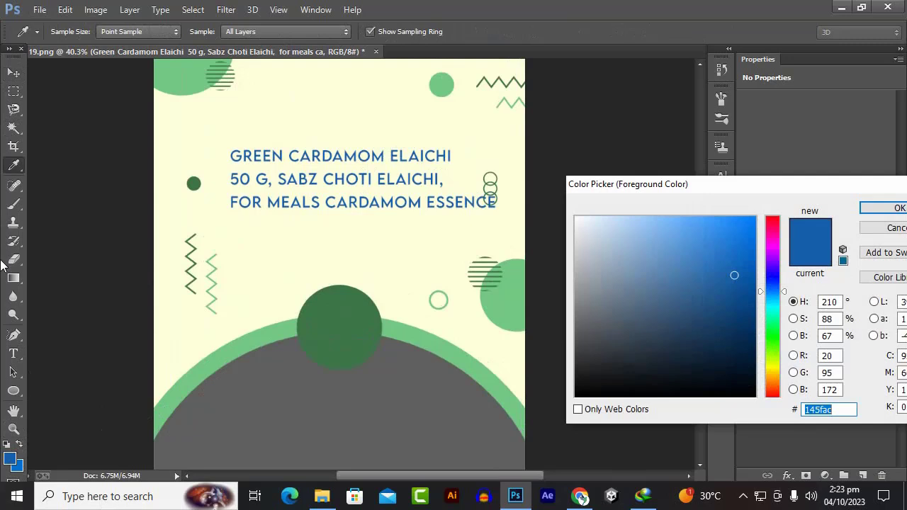
pyautogui.click(335, 314)
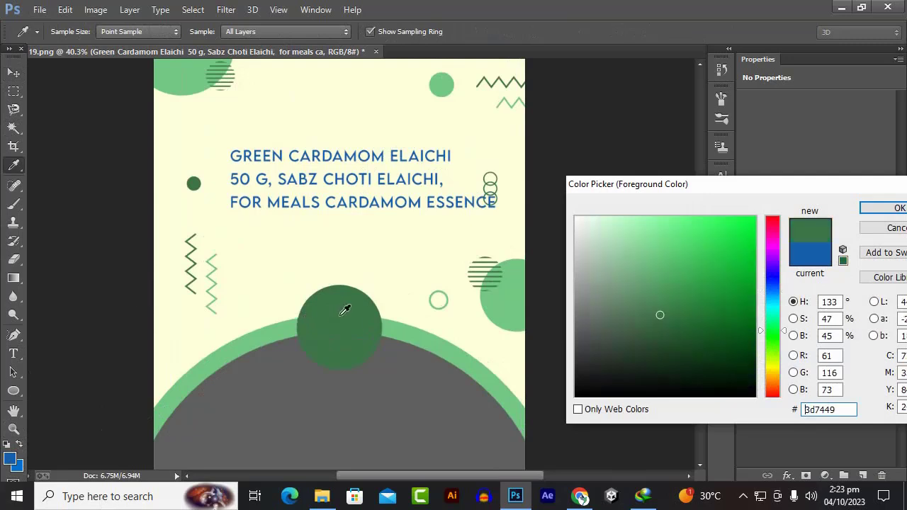
pyautogui.click(894, 208)
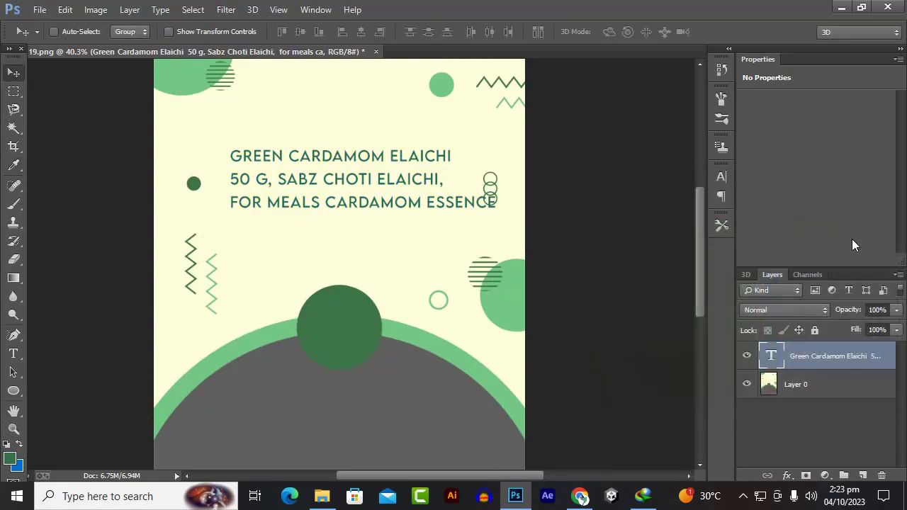
pyautogui.hotkey('ctrl', '-')
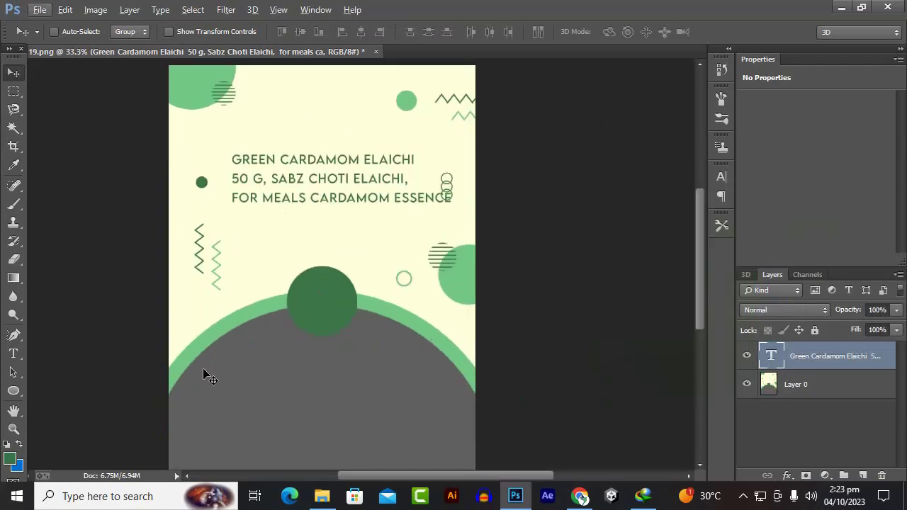
# Step: Try the grey #606060 sampled from the flyer's large arch as the product title's colour
pyautogui.click(10, 458)
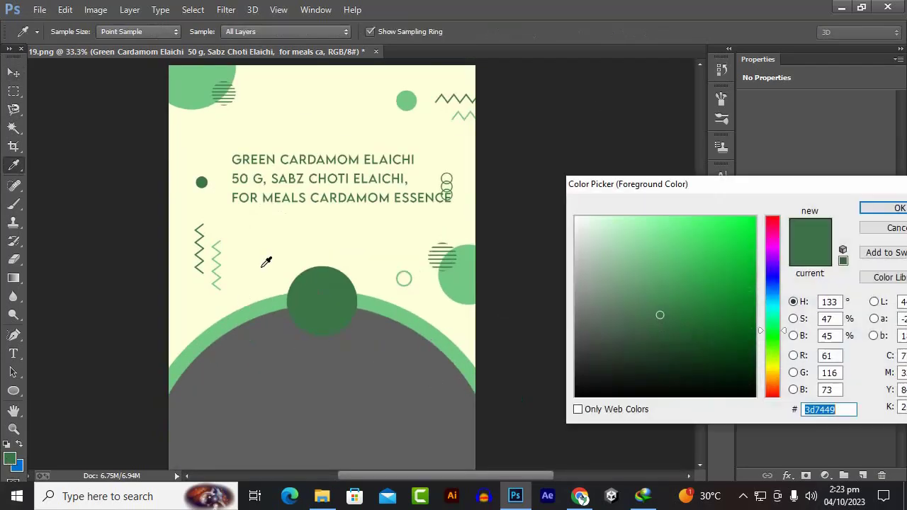
pyautogui.click(357, 390)
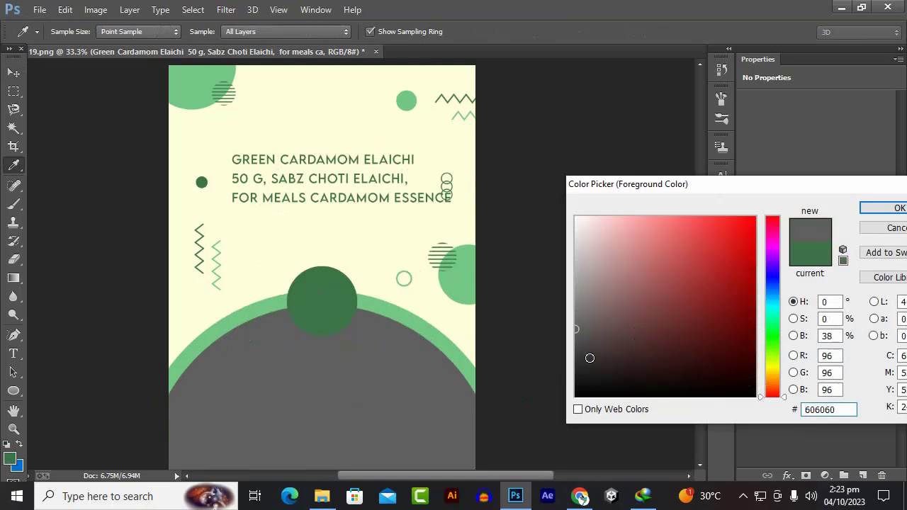
pyautogui.click(879, 209)
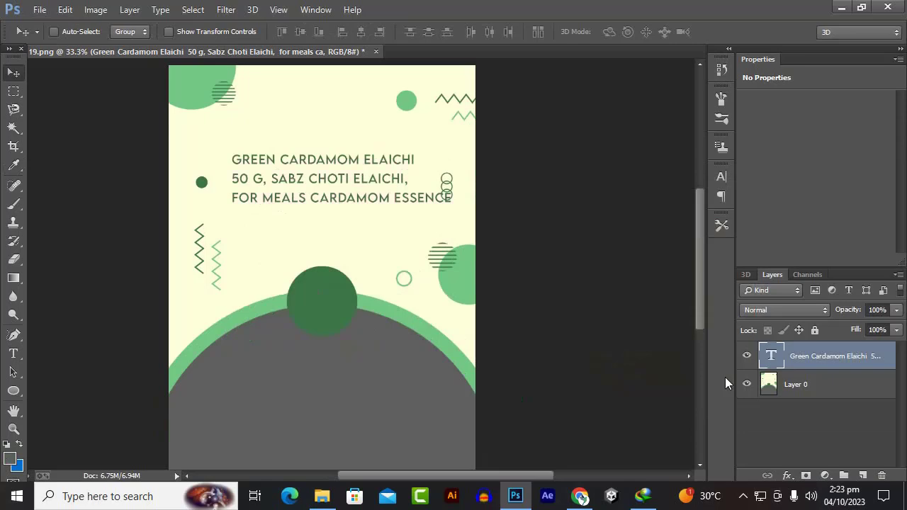
pyautogui.scroll(2, 195, 228)
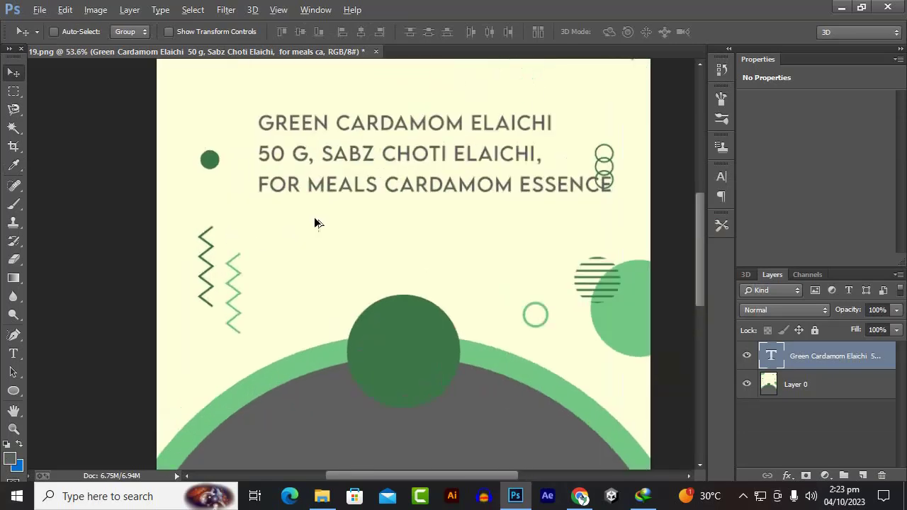
# Step: Try the near-black #040404 as the product title's colour
pyautogui.scroll(-2, 316, 224)
pyautogui.click(9, 458)
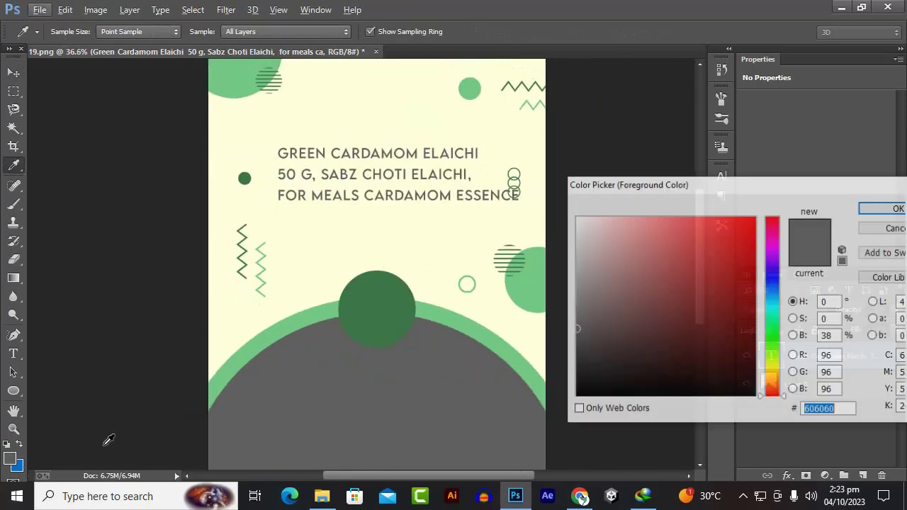
pyautogui.moveTo(683, 310); pyautogui.dragTo(556, 394)
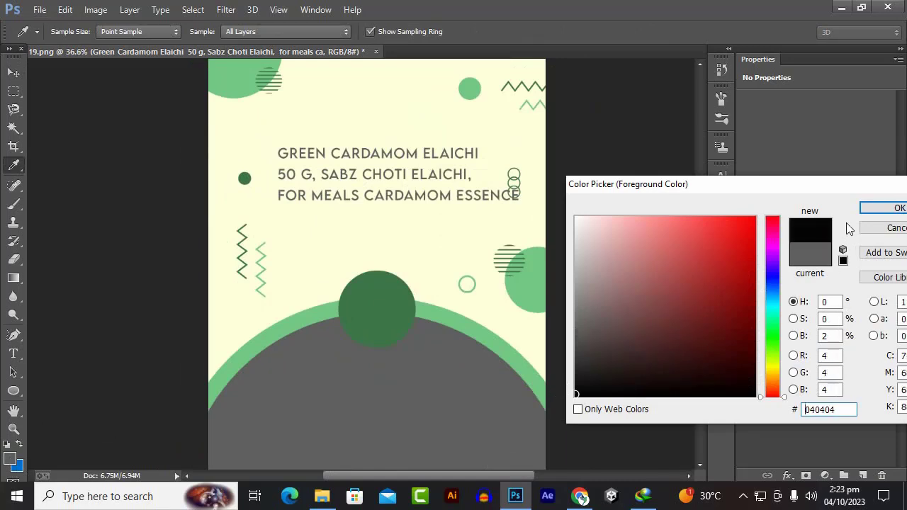
pyautogui.click(872, 207)
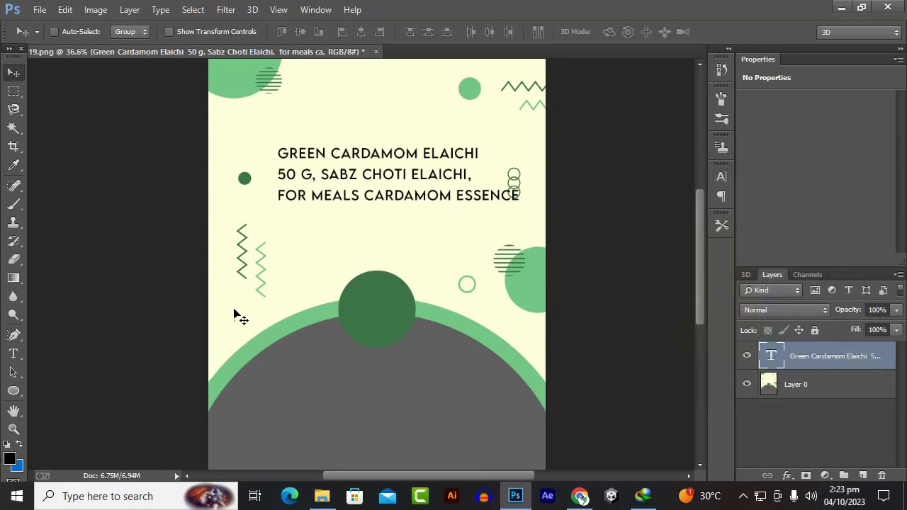
# Step: Set the product title's colour to pure black, #000000
pyautogui.scroll(3, 380, 201)
pyautogui.moveTo(408, 197); pyautogui.dragTo(409, 226)
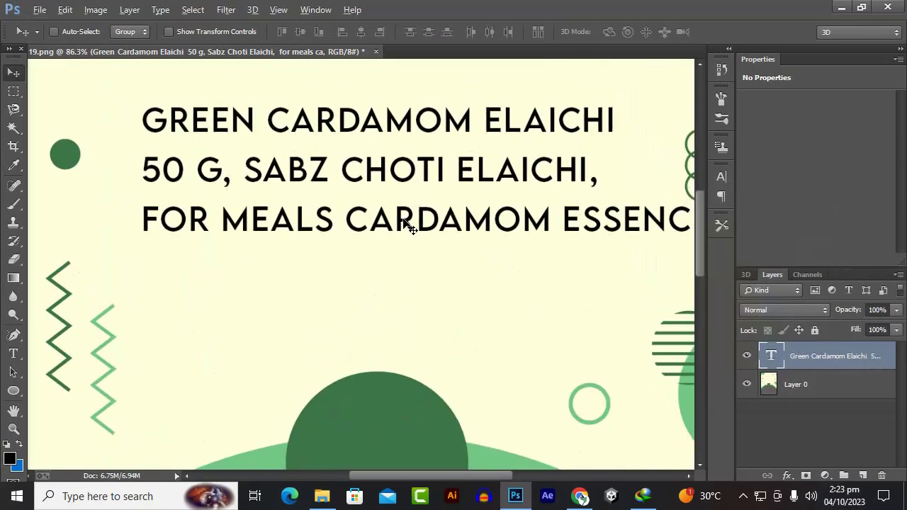
pyautogui.press('alt')
pyautogui.click(10, 460)
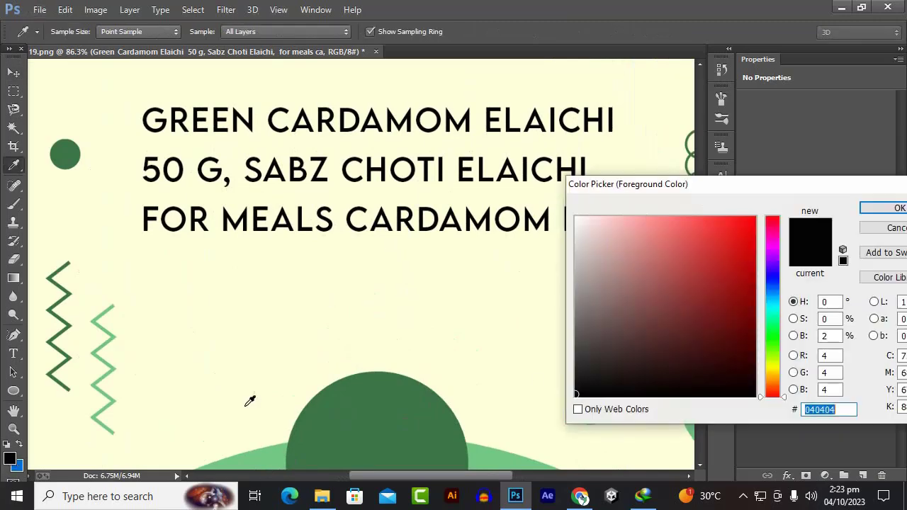
pyautogui.write('000000')
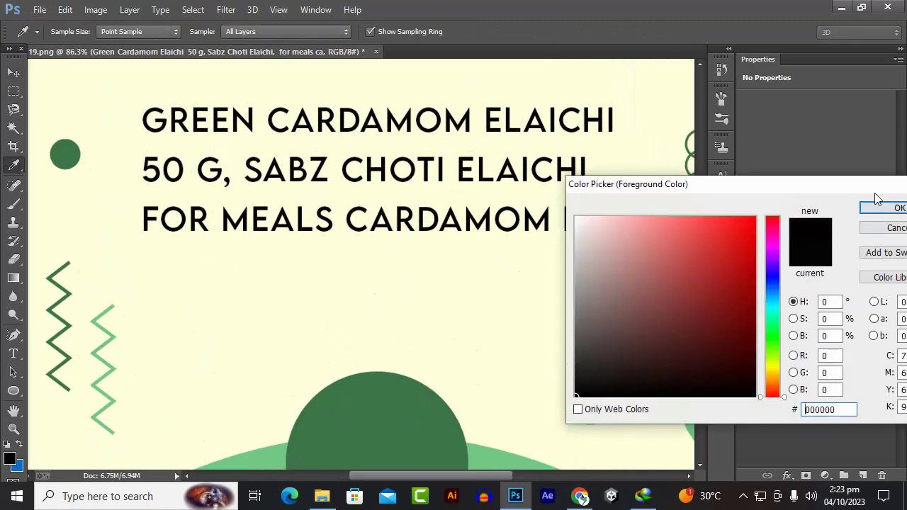
pyautogui.click(872, 210)
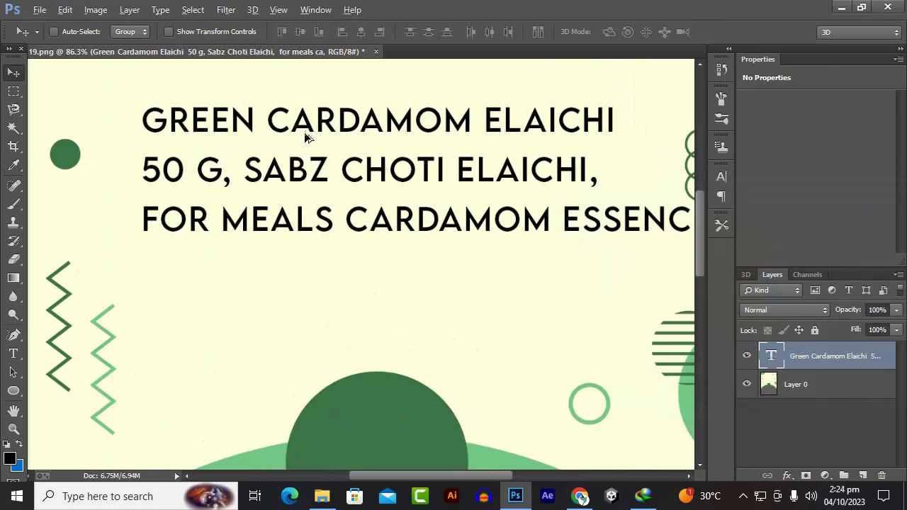
# Step: Move the black product title lower and towards the flyer's right edge
pyautogui.scroll(-3, 338, 222)
pyautogui.moveTo(350, 190); pyautogui.dragTo(394, 208)
pyautogui.scroll(4, 344, 151)
pyautogui.scroll(2, 399, 216)
# Step: Try duplicating the product title slightly higher on the flyer, and undo the copy
pyautogui.moveTo(435, 244); pyautogui.dragTo(405, 208)
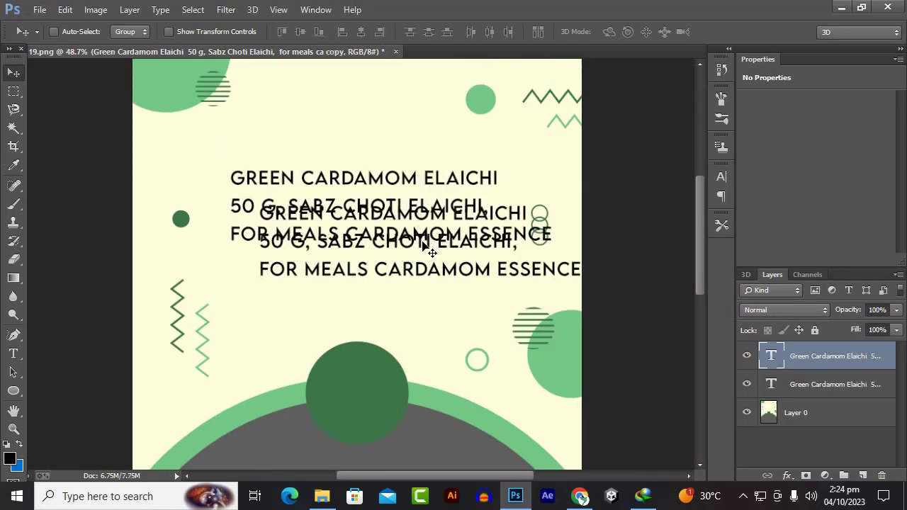
pyautogui.hotkey('ctrl', 'z')
pyautogui.scroll(2, 351, 157)
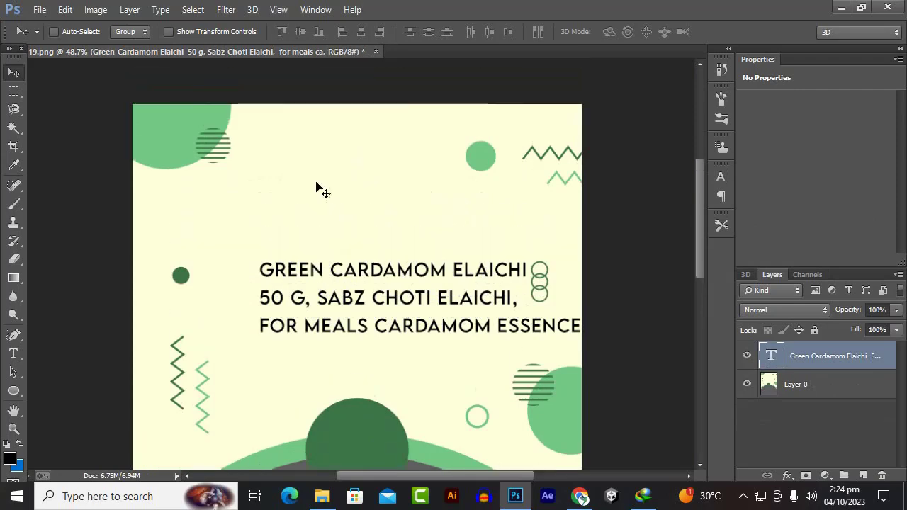
# Step: Switch to File Explorer, open the desktop's ROGANICPAKISTAN folder and try to bring LOGOROGANICPAKISTAN.png into the flyer
pyautogui.click(321, 496)
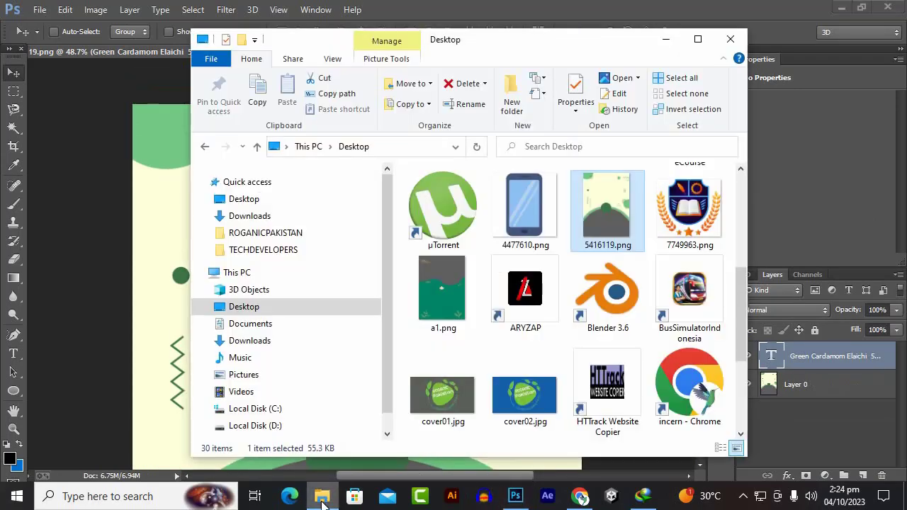
pyautogui.scroll(-3, 569, 340)
pyautogui.scroll(5, 570, 342)
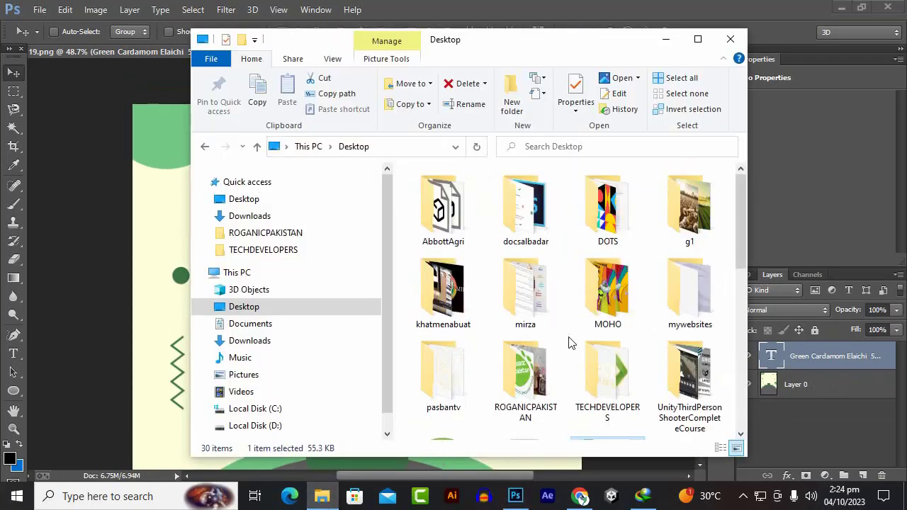
pyautogui.scroll(-2, 570, 342)
pyautogui.doubleClick(532, 319)
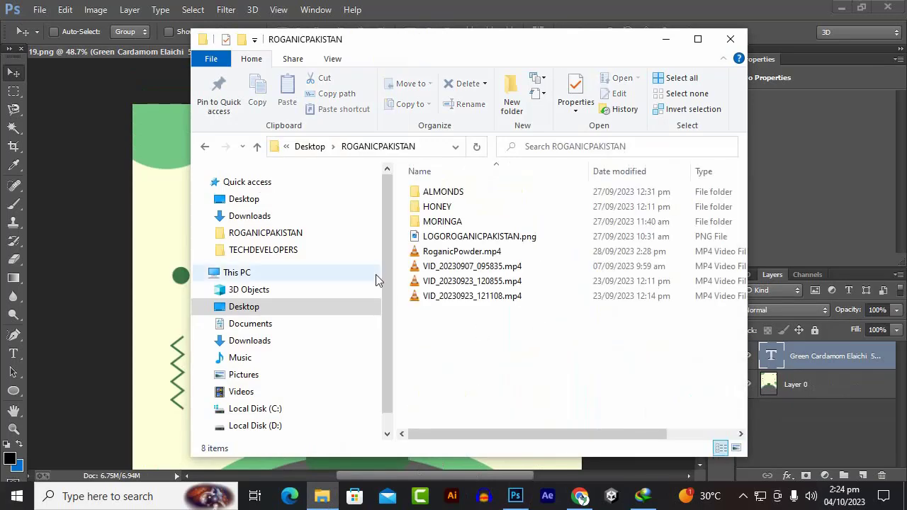
pyautogui.moveTo(432, 237); pyautogui.dragTo(199, 217)
pyautogui.click(178, 225)
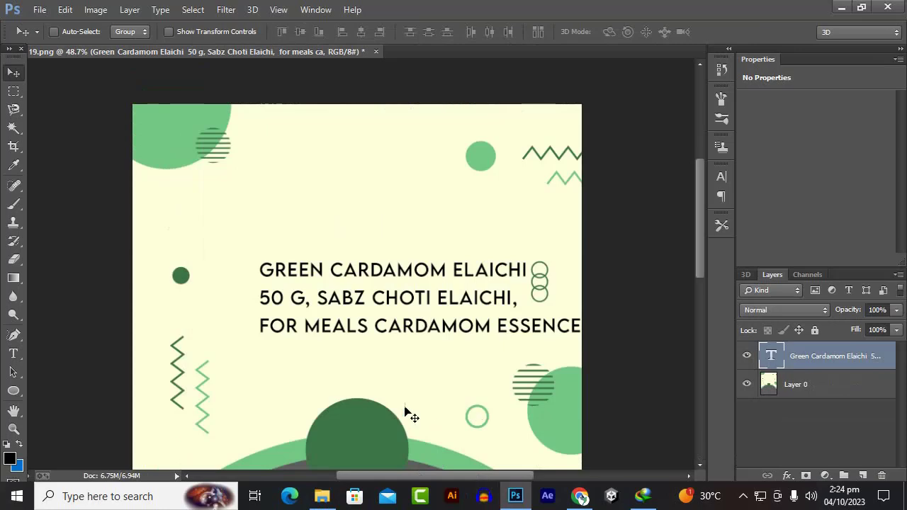
# Step: Look through the ROGANICPAKISTAN folder and the desktop in File Explorer for the LOGOROGANICPAKISTAN.png file
pyautogui.click(321, 496)
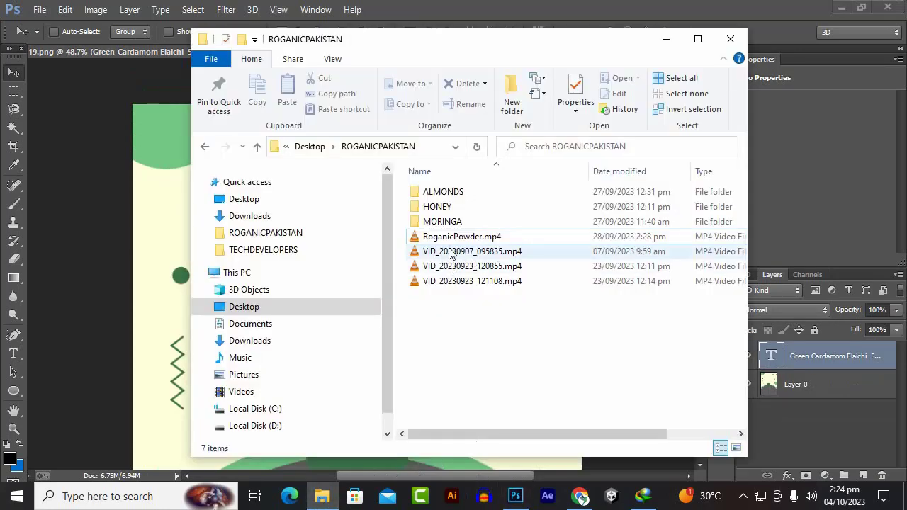
pyautogui.moveTo(440, 57); pyautogui.dragTo(476, 59)
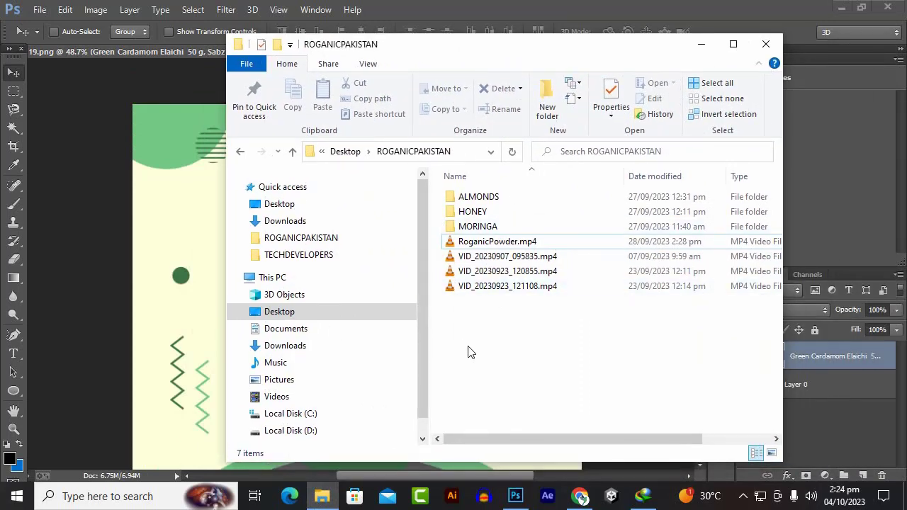
pyautogui.click(307, 311)
pyautogui.scroll(-5, 581, 326)
pyautogui.scroll(5, 597, 325)
pyautogui.scroll(-5, 597, 324)
pyautogui.scroll(5, 560, 283)
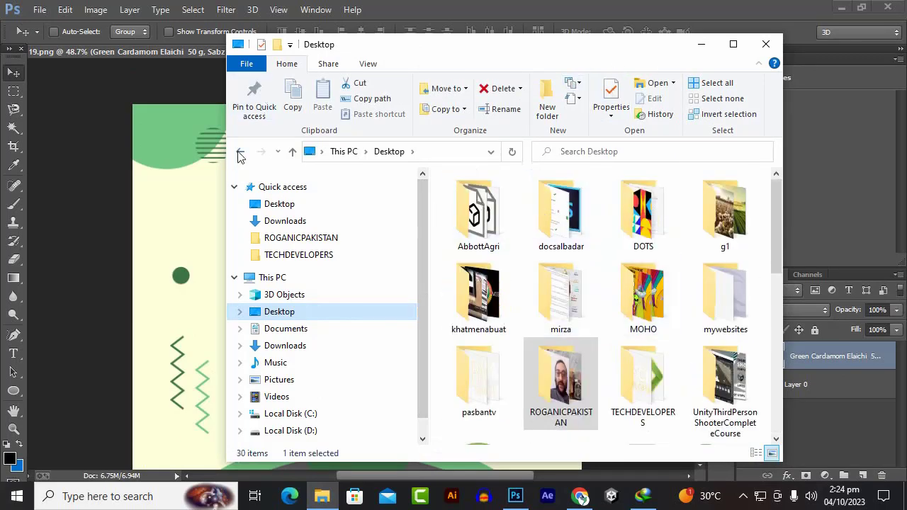
pyautogui.press('Return')
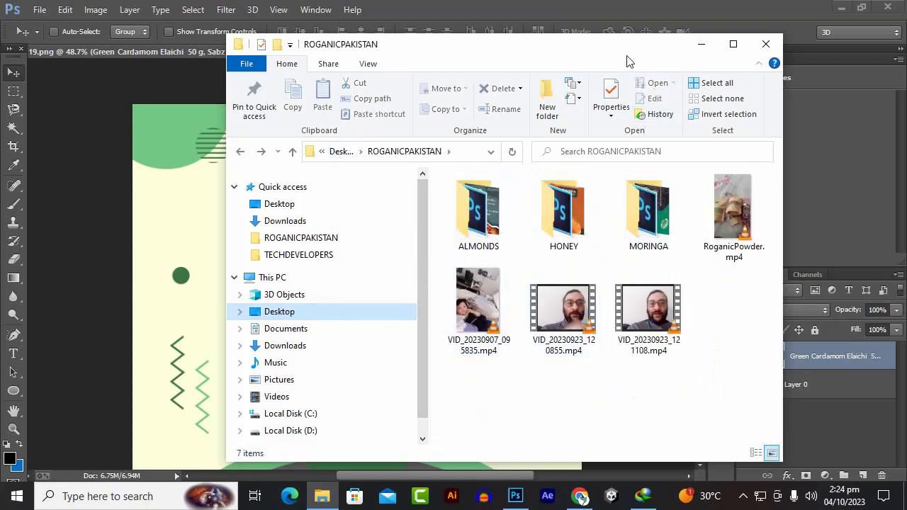
# Step: Place LOGOROGANICPAKISTAN.png into the flyer and shrink it to a small logo above the product title
pyautogui.moveTo(733, 305); pyautogui.dragTo(111, 310)
pyautogui.moveTo(196, 270); pyautogui.dragTo(195, 259)
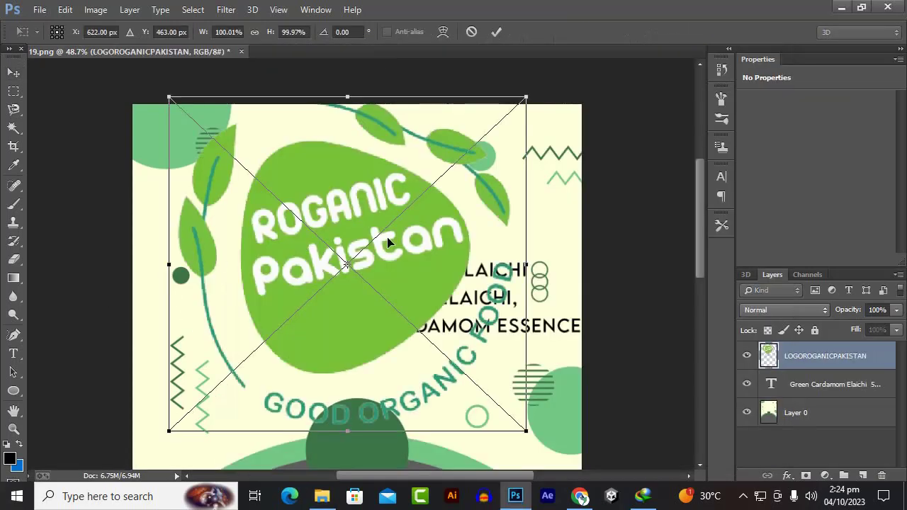
pyautogui.moveTo(527, 97); pyautogui.dragTo(278, 329)
pyautogui.moveTo(263, 383); pyautogui.dragTo(395, 174)
# Step: Scale the Roganic Pakistan logo to about 24% and position it near the flyer's top edge, roughly centred above the product title
pyautogui.moveTo(409, 119)
pyautogui.mouseDown()
pyautogui.moveTo(397, 127)
pyautogui.moveTo(403, 123)
pyautogui.mouseUp()
pyautogui.moveTo(406, 210); pyautogui.dragTo(422, 239)
pyautogui.moveTo(394, 187); pyautogui.dragTo(386, 184)
pyautogui.moveTo(416, 126); pyautogui.dragTo(390, 158)
pyautogui.moveTo(364, 192); pyautogui.dragTo(375, 159)
pyautogui.moveTo(404, 195); pyautogui.dragTo(387, 182)
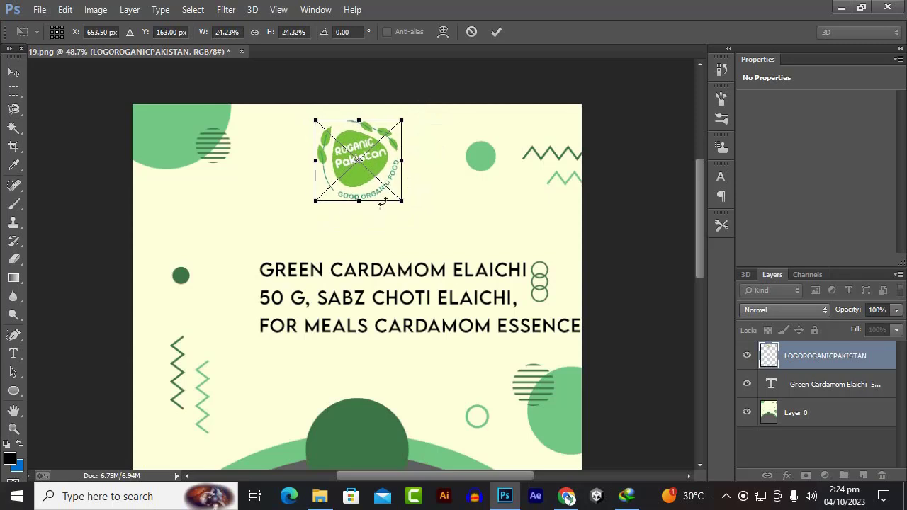
pyautogui.press('Return')
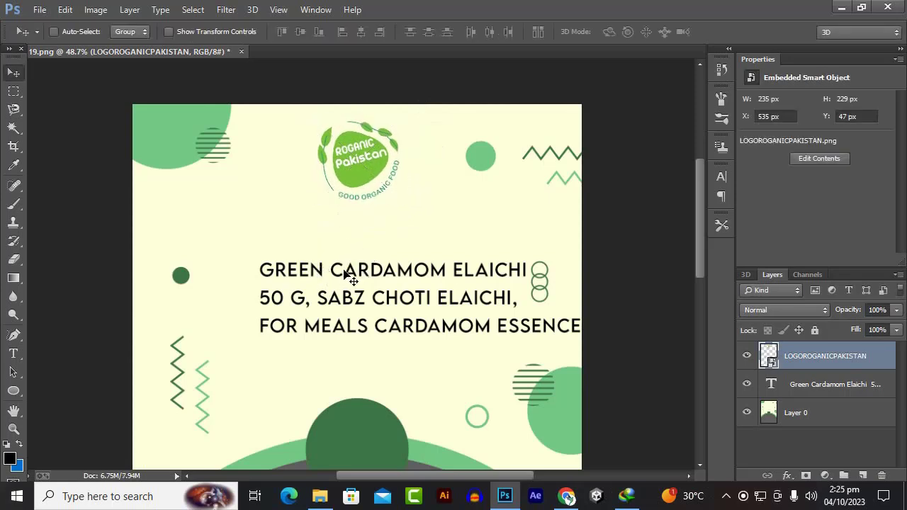
pyautogui.scroll(3, 365, 161)
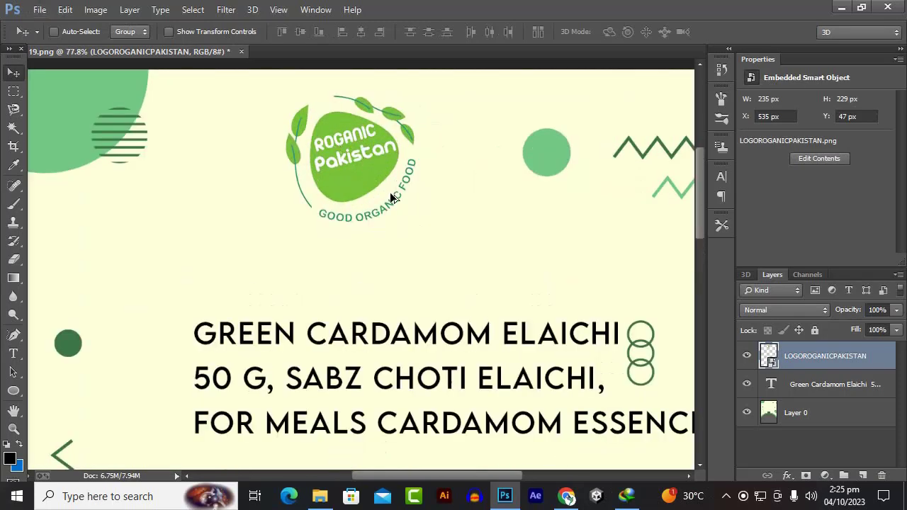
# Step: Centre-align all three lines of the Green Cardamom Elaichi product title
pyautogui.scroll(-5, 370, 165)
pyautogui.scroll(3, 357, 162)
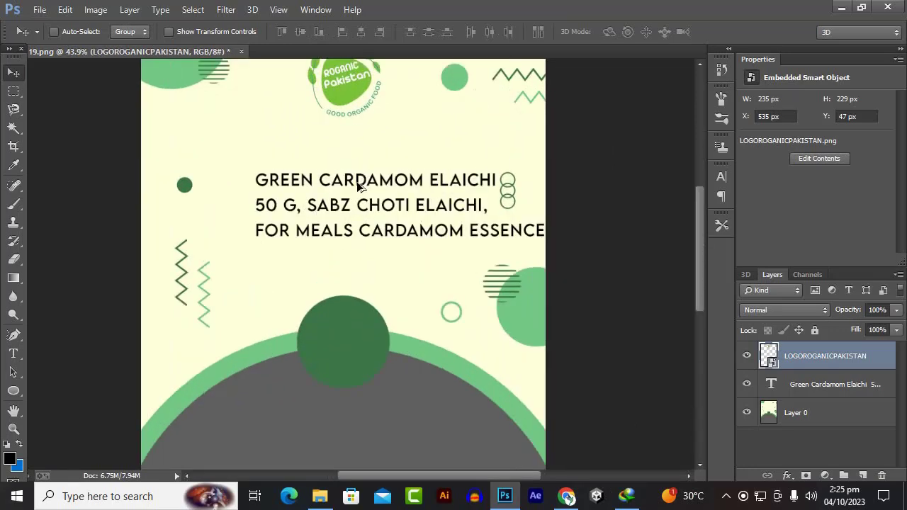
pyautogui.rightClick(373, 188)
pyautogui.click(386, 191)
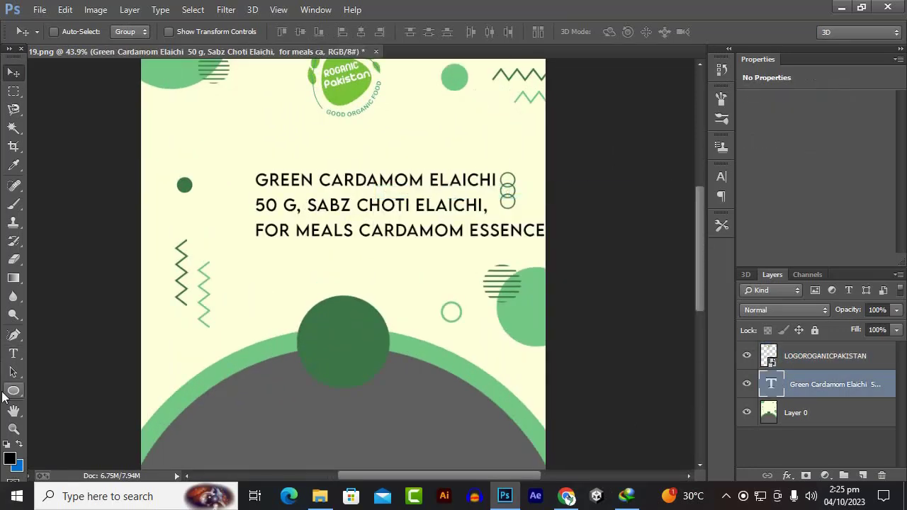
pyautogui.click(12, 352)
pyautogui.click(361, 209)
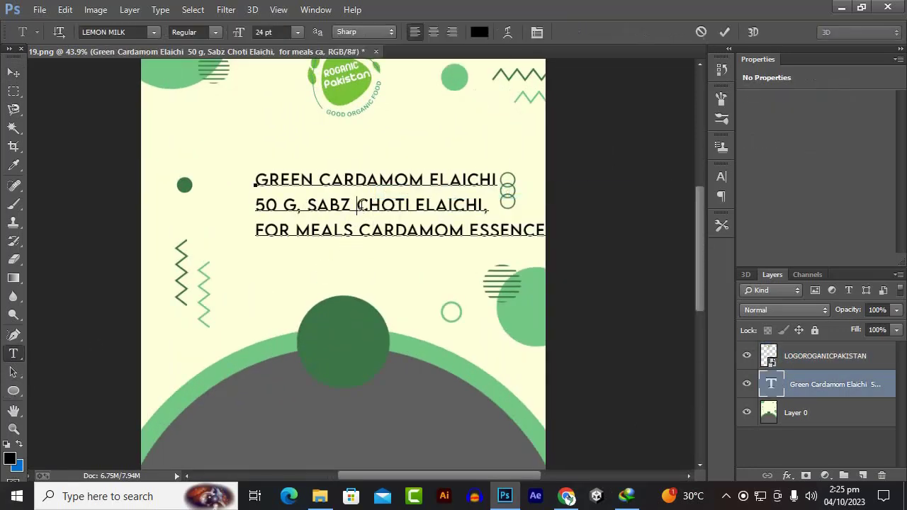
pyautogui.hotkey('ctrl', 'a')
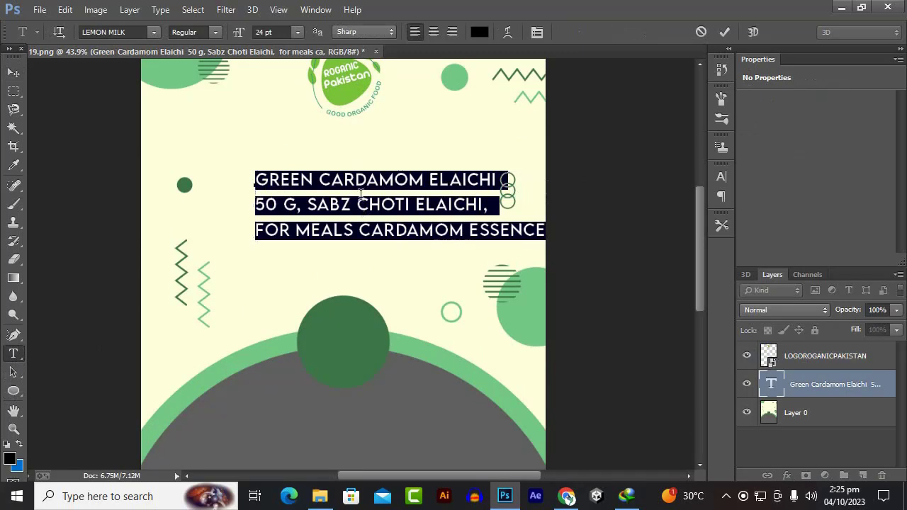
pyautogui.click(434, 31)
pyautogui.click(13, 72)
# Step: Scale the product title to about 77% and centre it on the flyer just beneath the Roganic Pakistan logo
pyautogui.moveTo(290, 176); pyautogui.dragTo(380, 158)
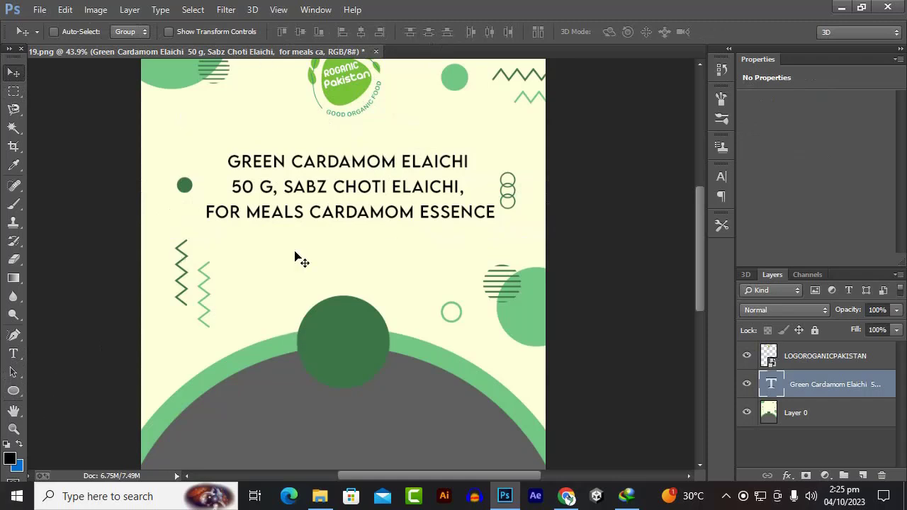
pyautogui.hotkey('ctrl', 't')
pyautogui.moveTo(500, 223); pyautogui.dragTo(413, 193)
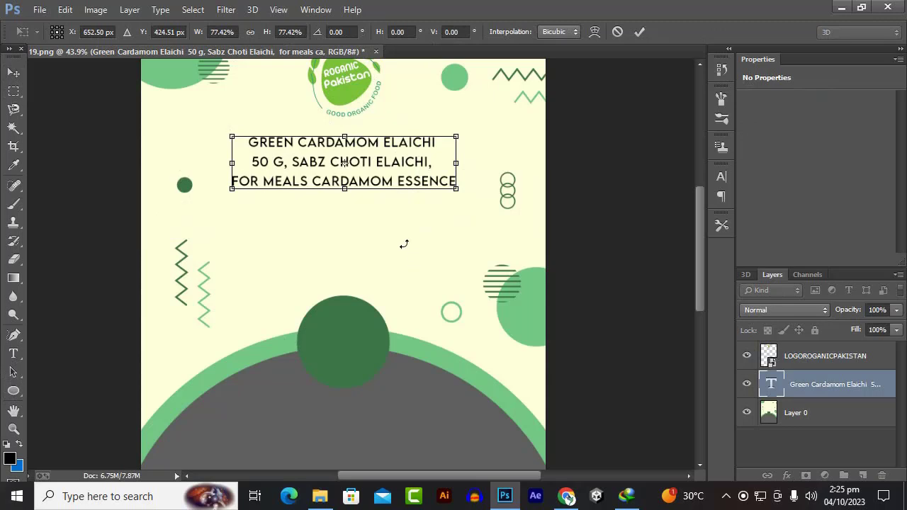
pyautogui.press('Return')
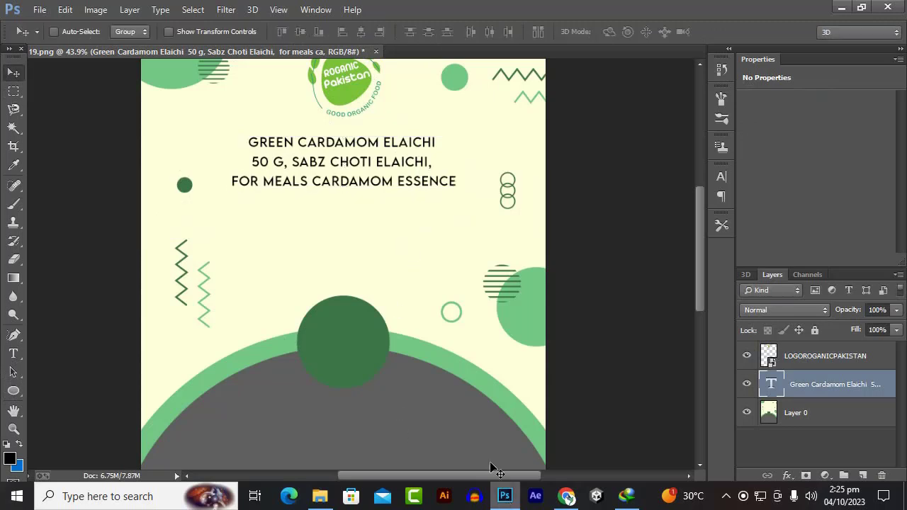
# Step: Switch to Chrome and copy the first sentence of the Green Cardamom product description, from "Indulge in" to "intoxicating aroma."
pyautogui.click(568, 495)
pyautogui.scroll(-10, 504, 191)
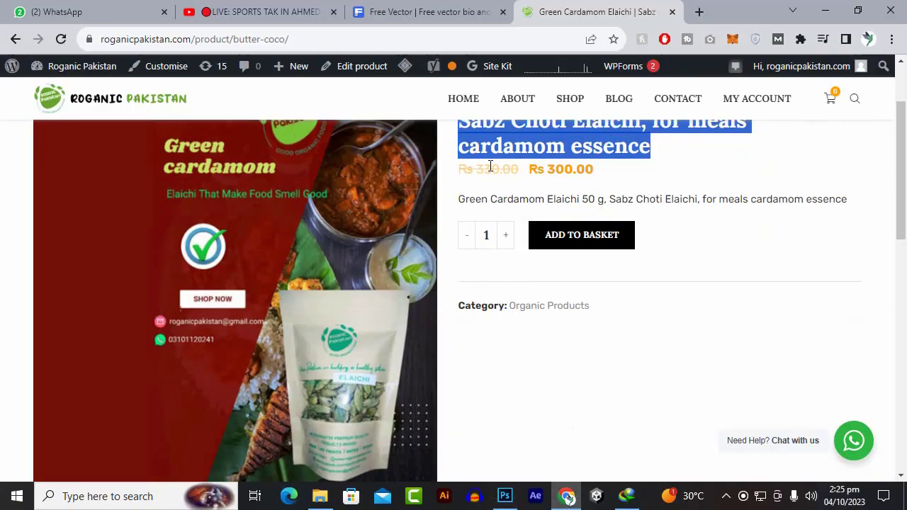
pyautogui.scroll(2, 504, 191)
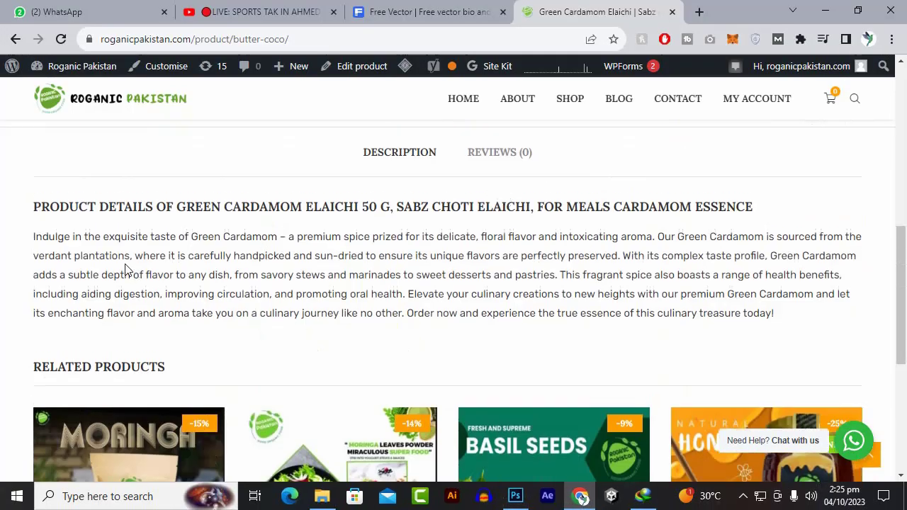
pyautogui.moveTo(32, 241); pyautogui.dragTo(655, 236)
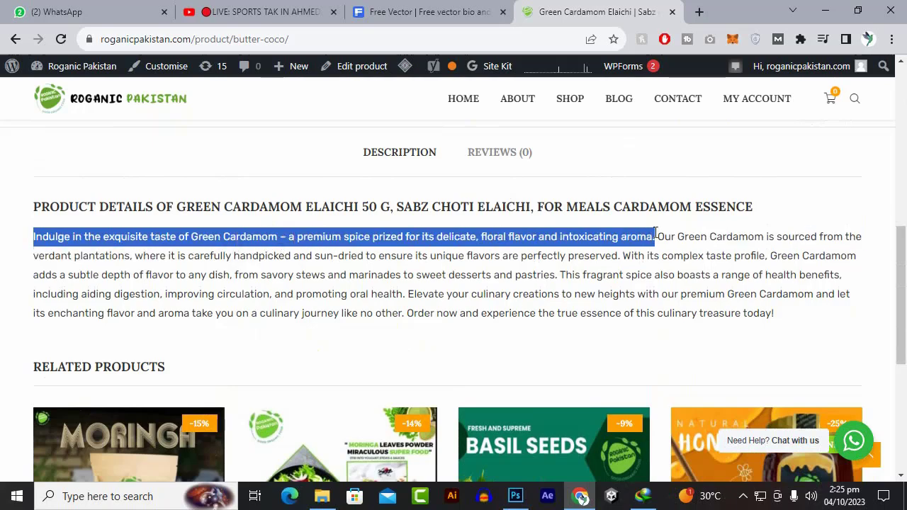
pyautogui.rightClick(615, 238)
pyautogui.click(594, 248)
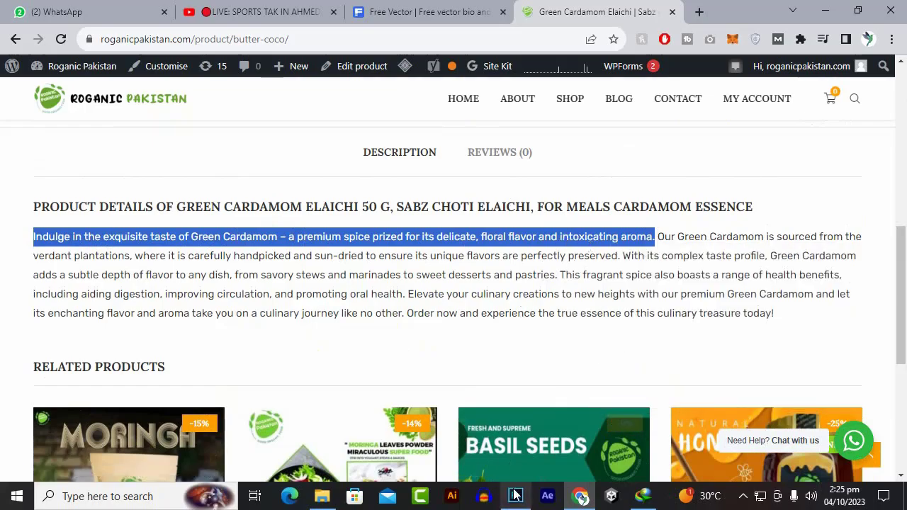
# Step: Switch back to Photoshop, duplicate the product title below the original and replace the duplicate's text with the copied description sentence
pyautogui.click(515, 496)
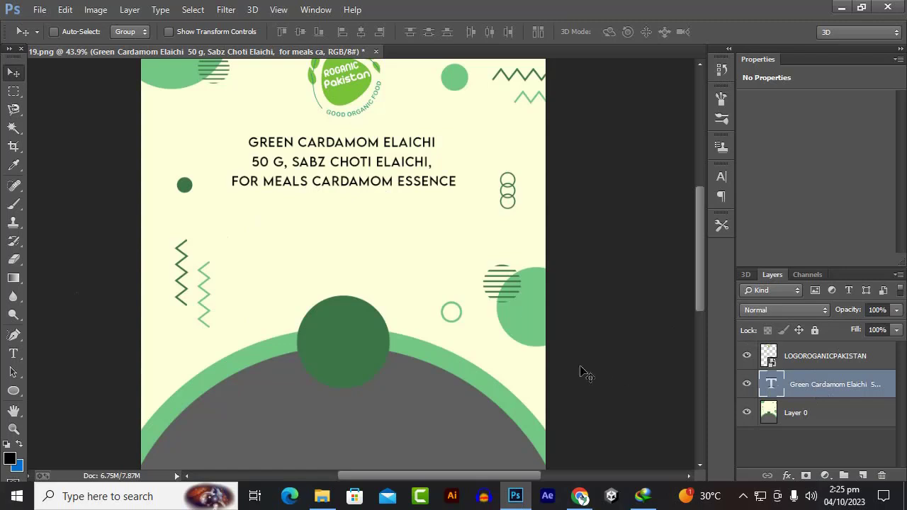
pyautogui.moveTo(421, 204); pyautogui.dragTo(381, 250)
pyautogui.click(12, 353)
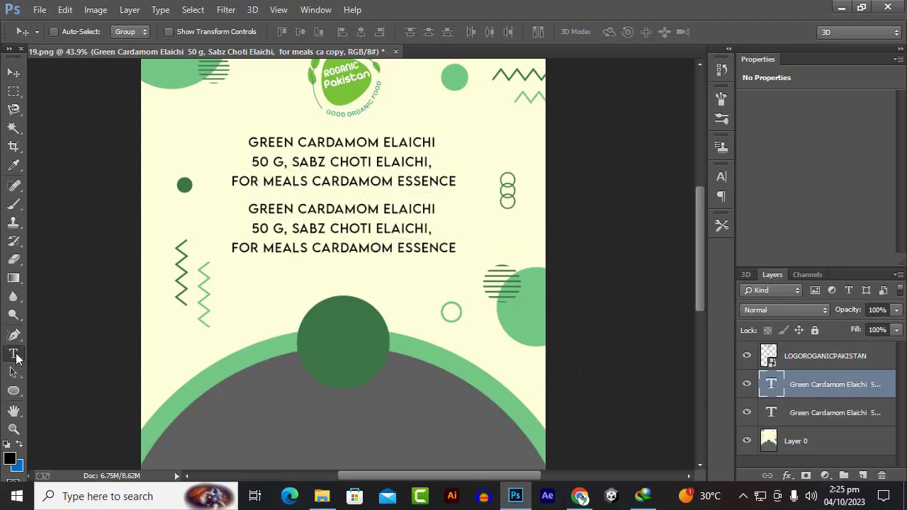
pyautogui.click(311, 244)
pyautogui.hotkey('ctrl', 'a')
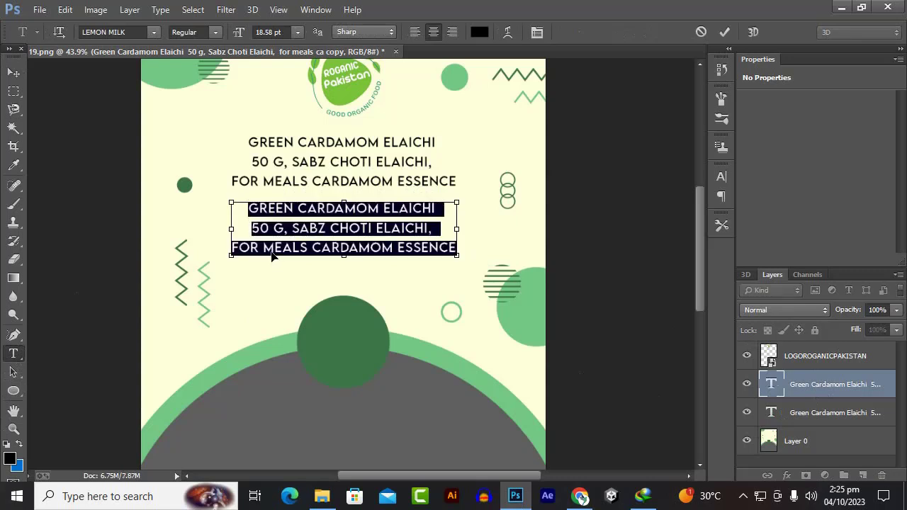
pyautogui.hotkey('ctrl', 'v')
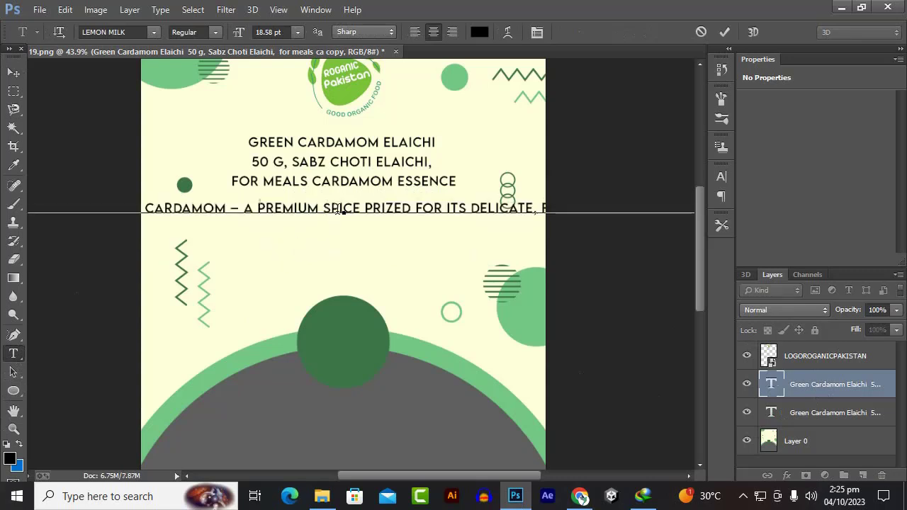
# Step: Break the description into four lines, starting new ones at "Cardamom", "prized" and "intoxicating"
pyautogui.press('Return')
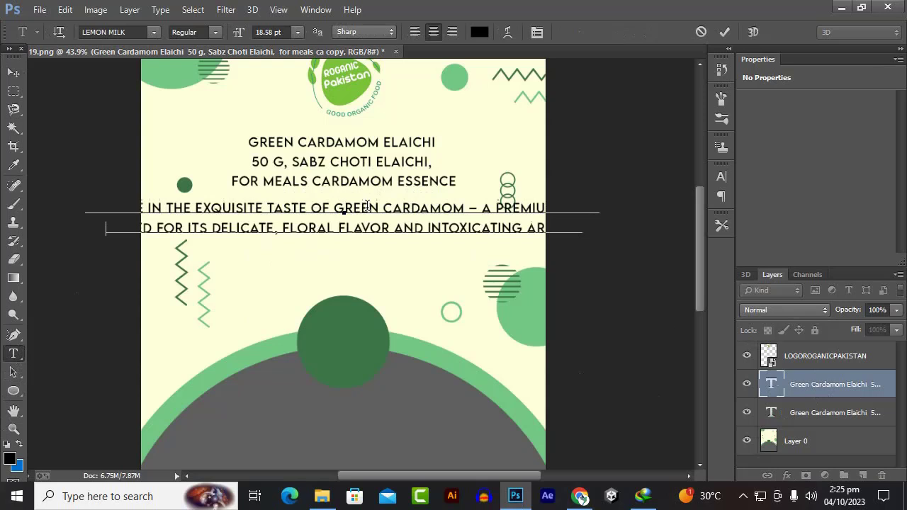
pyautogui.press('Return')
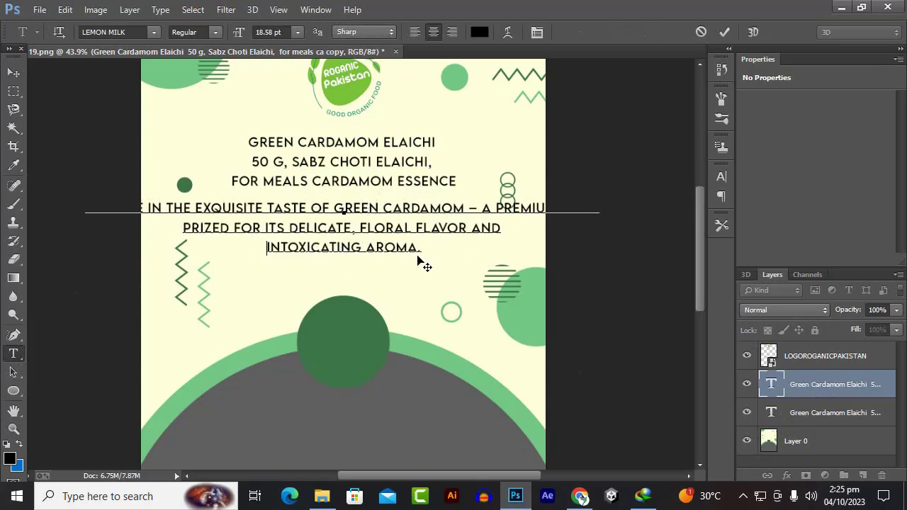
pyautogui.click(382, 209)
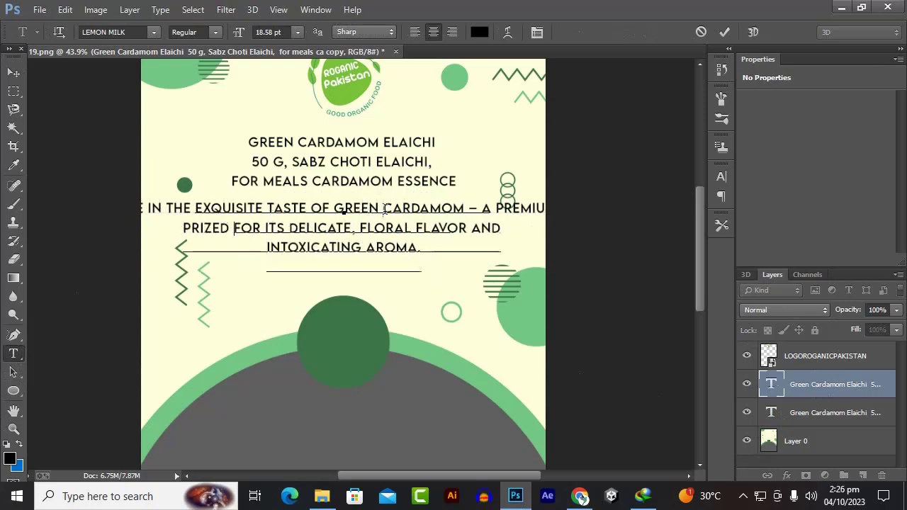
pyautogui.press('Return')
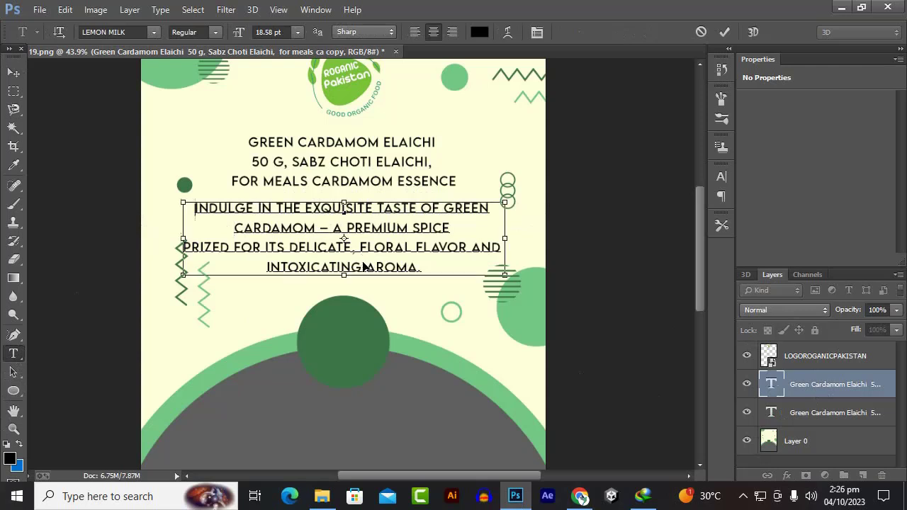
# Step: Set the whole description text to 14 pt with a line spacing of 21.12 pt
pyautogui.hotkey('ctrl', 'a')
pyautogui.click(301, 32)
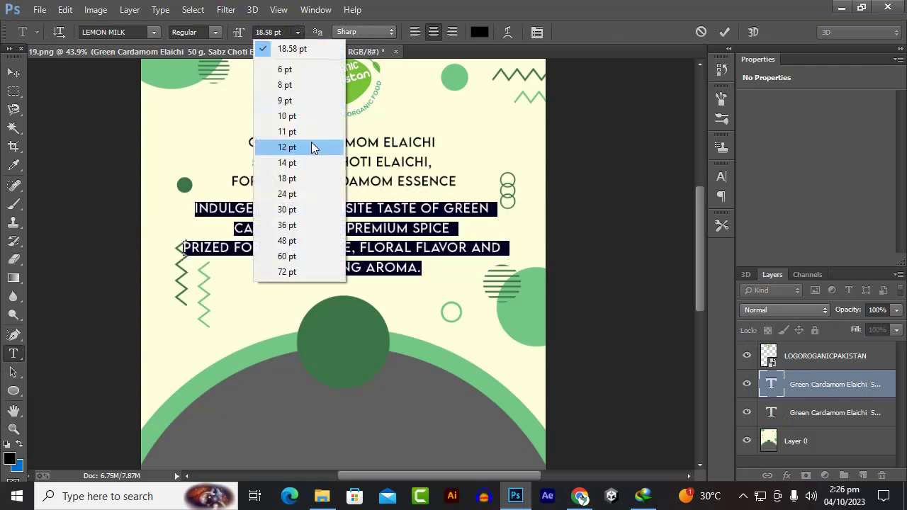
pyautogui.click(315, 167)
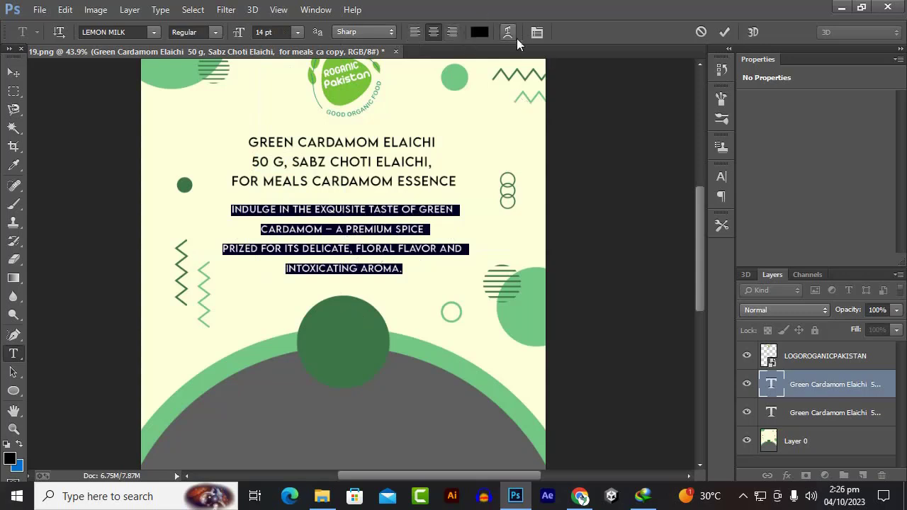
pyautogui.click(534, 36)
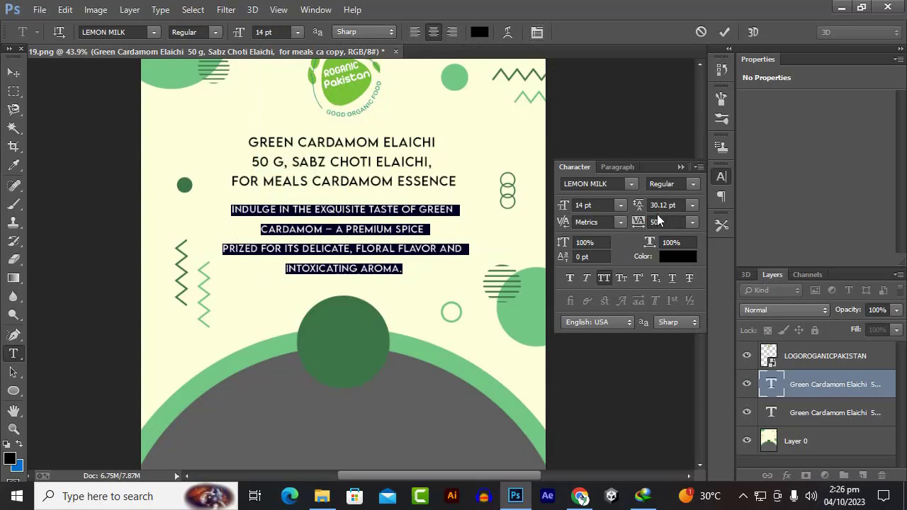
pyautogui.moveTo(640, 206); pyautogui.dragTo(630, 210)
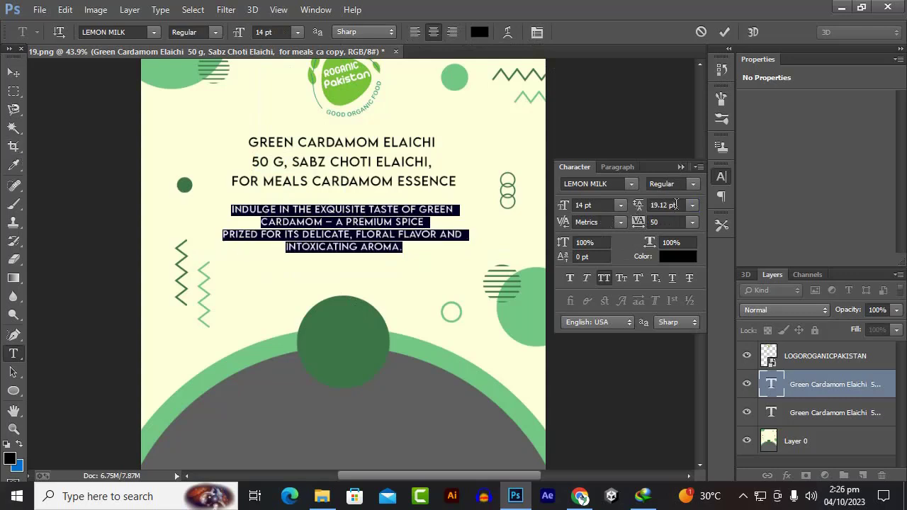
pyautogui.moveTo(637, 209); pyautogui.dragTo(638, 211)
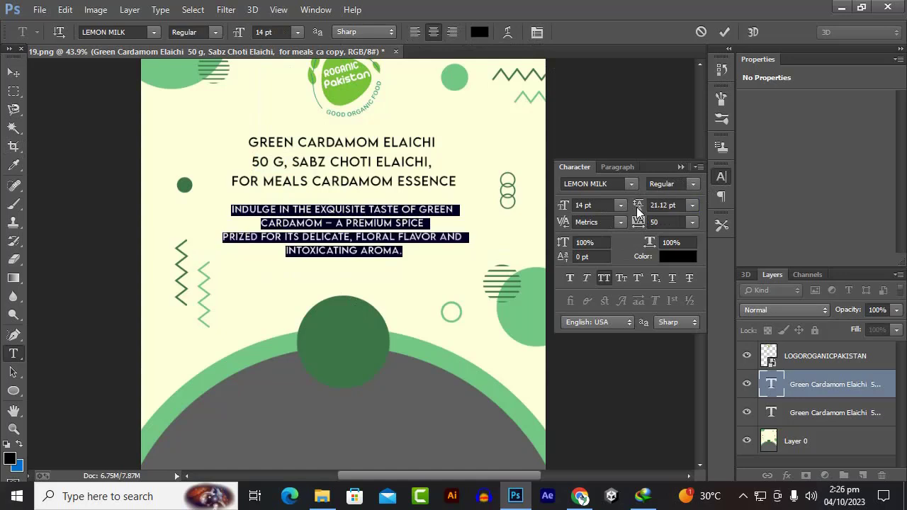
pyautogui.click(14, 73)
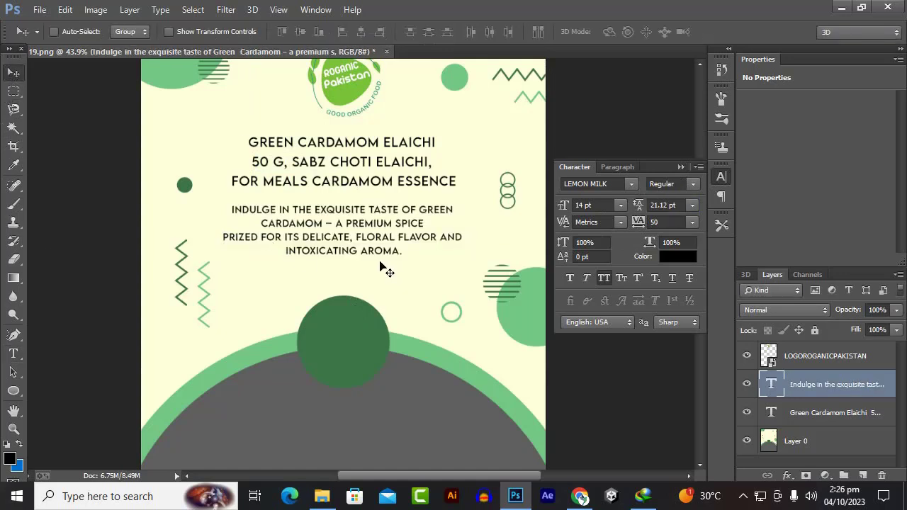
# Step: Rewrap the description with breaks before "of Green" and "floral flavor", and join "Cardamom" onto the "of Green" line
pyautogui.click(13, 353)
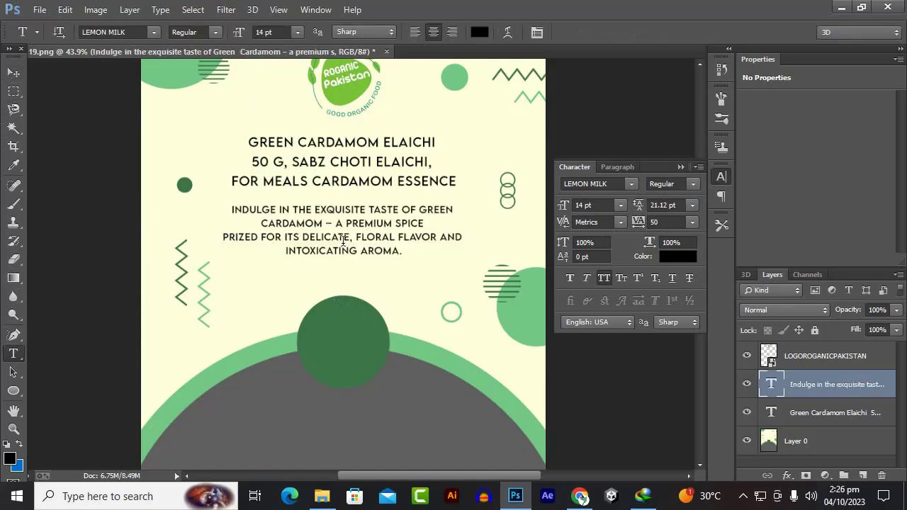
pyautogui.click(400, 211)
pyautogui.press('Return')
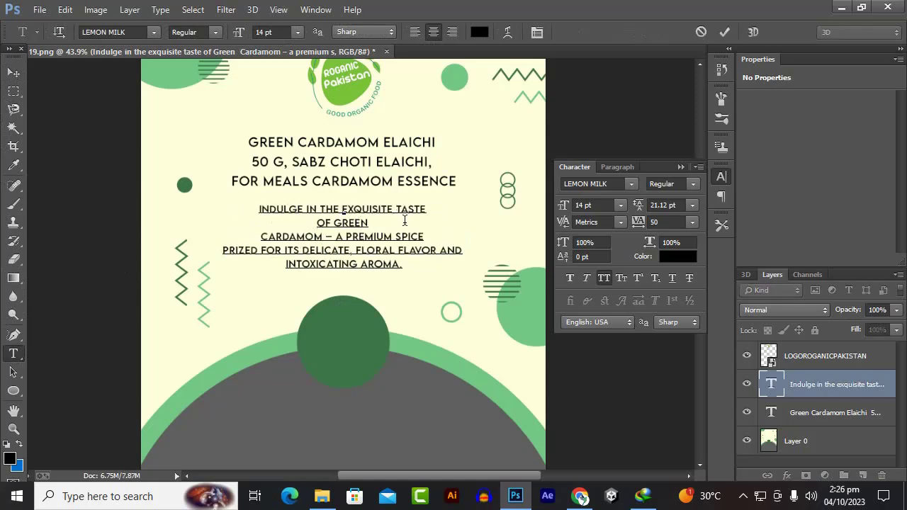
pyautogui.click(356, 253)
pyautogui.press('Return')
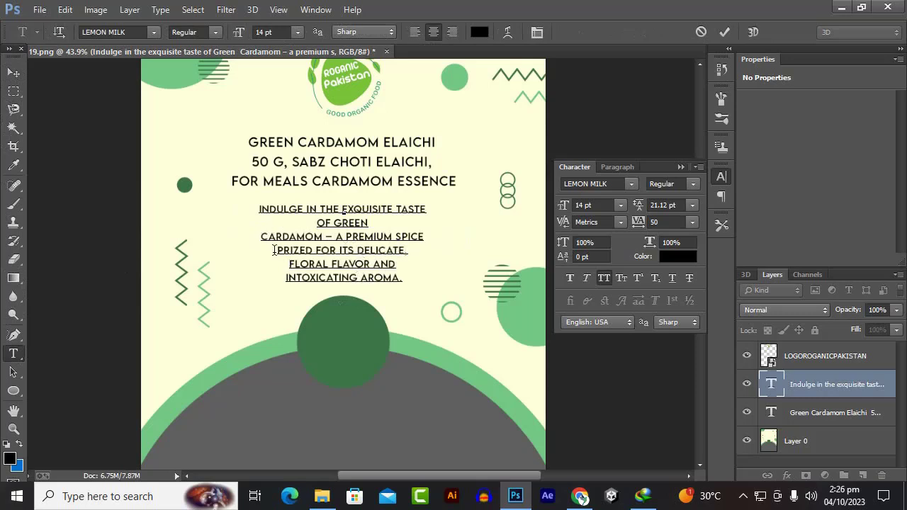
pyautogui.press('BackSpace')
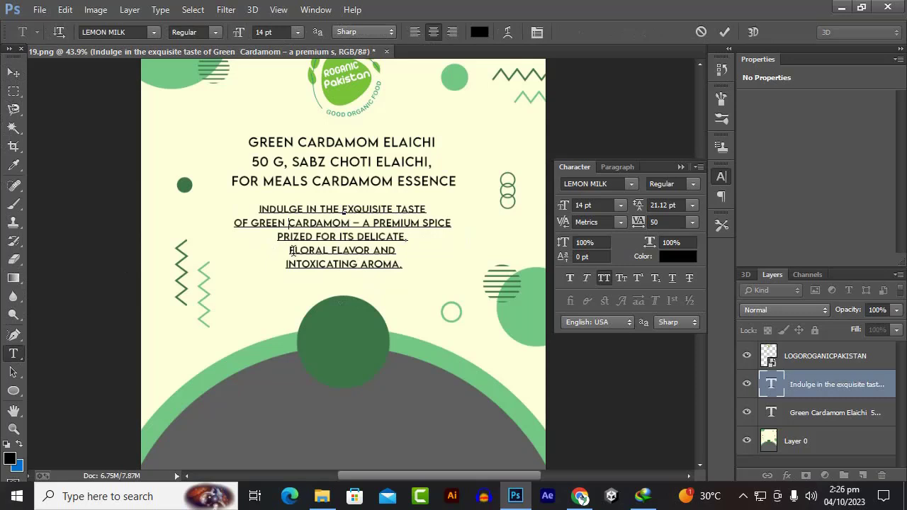
# Step: Remove the dash after "Cardamom", start a new line at "a premium spice", and nudge the description slightly down
pyautogui.click(359, 224)
pyautogui.press('BackSpace')
pyautogui.press('BackSpace')
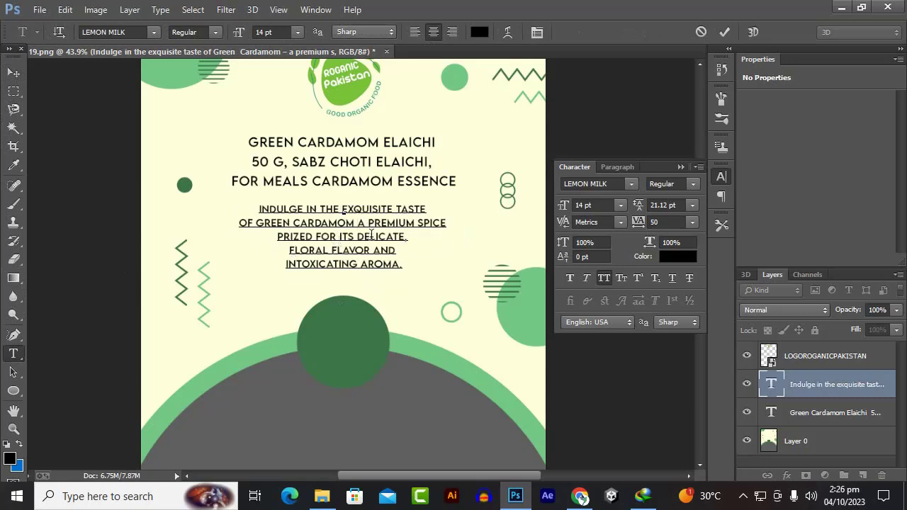
pyautogui.press('Return')
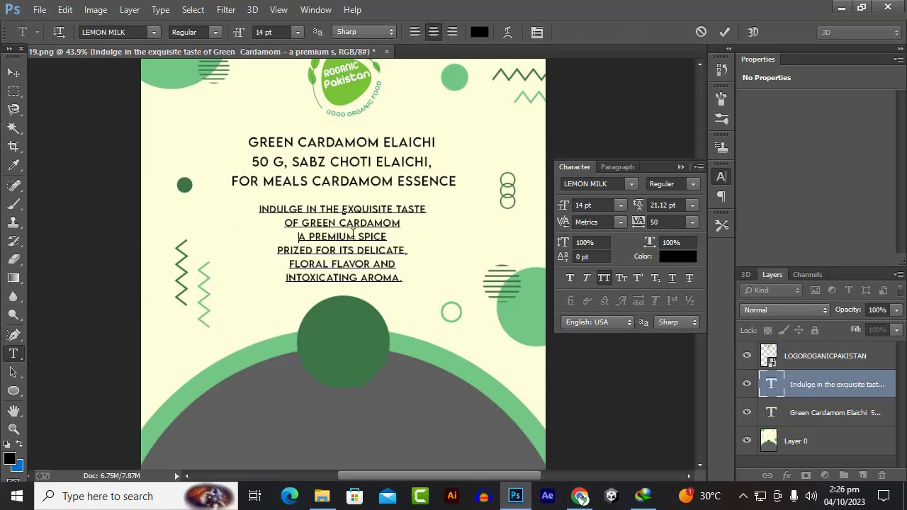
pyautogui.click(13, 72)
pyautogui.moveTo(333, 242); pyautogui.dragTo(343, 247)
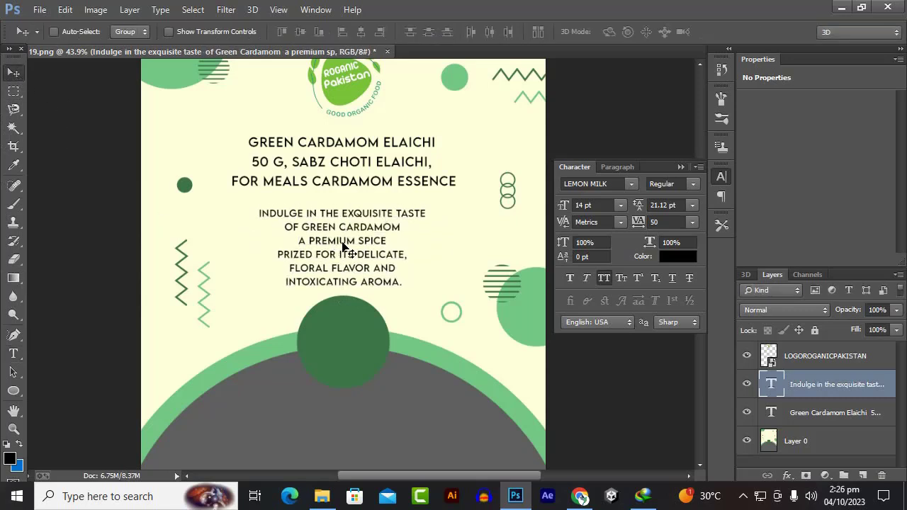
# Step: Draw a thin rectangle shape about 802 by 15 px as a divider between the product title and the description
pyautogui.scroll(-3, 342, 242)
pyautogui.scroll(2, 343, 243)
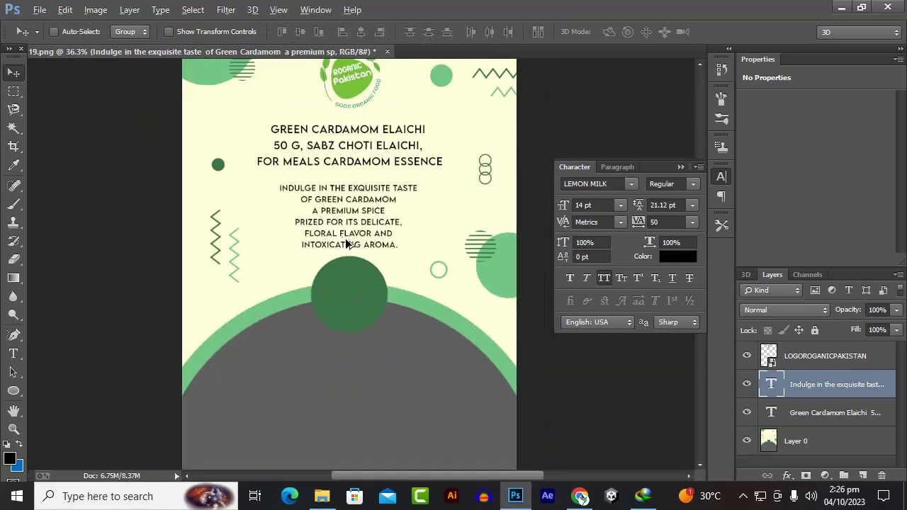
pyautogui.moveTo(14, 390); pyautogui.dragTo(75, 390)
pyautogui.click(76, 388)
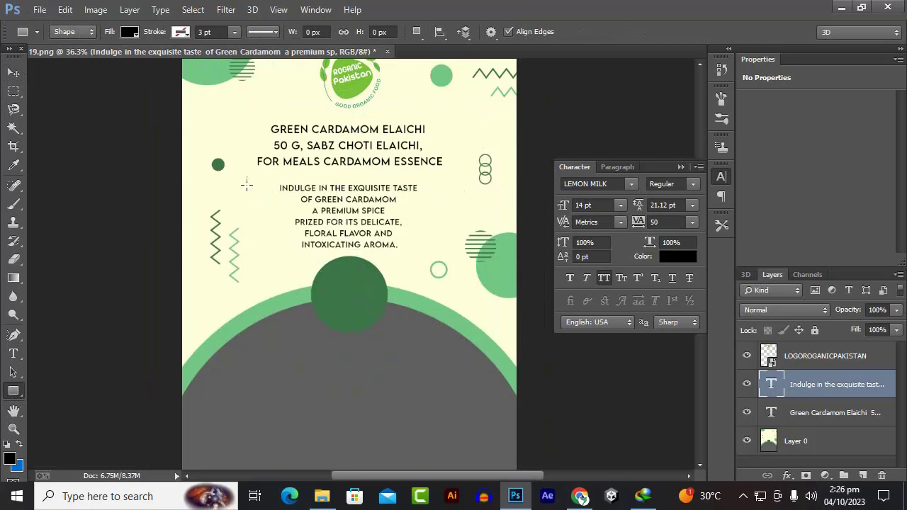
pyautogui.moveTo(245, 172); pyautogui.dragTo(451, 175)
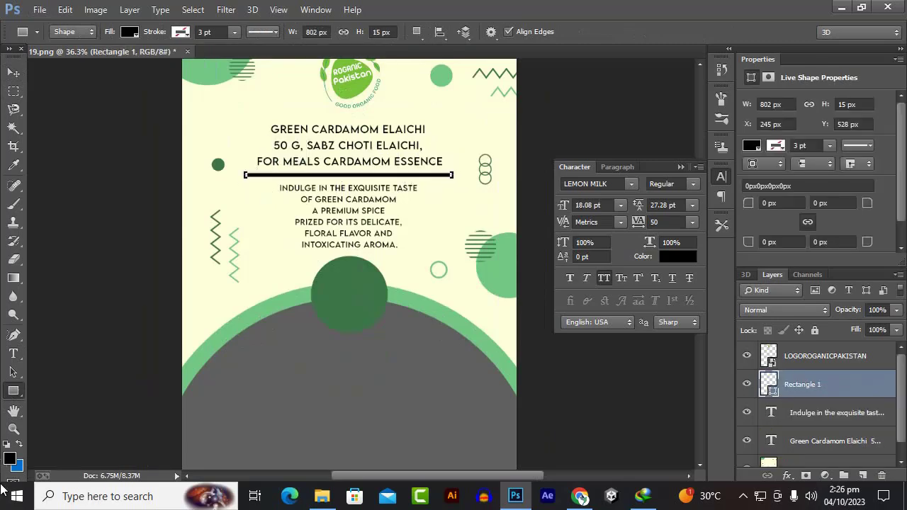
# Step: Sample the arc's light green (74c785) as the foreground colour and fill the divider rectangle with it
pyautogui.click(9, 458)
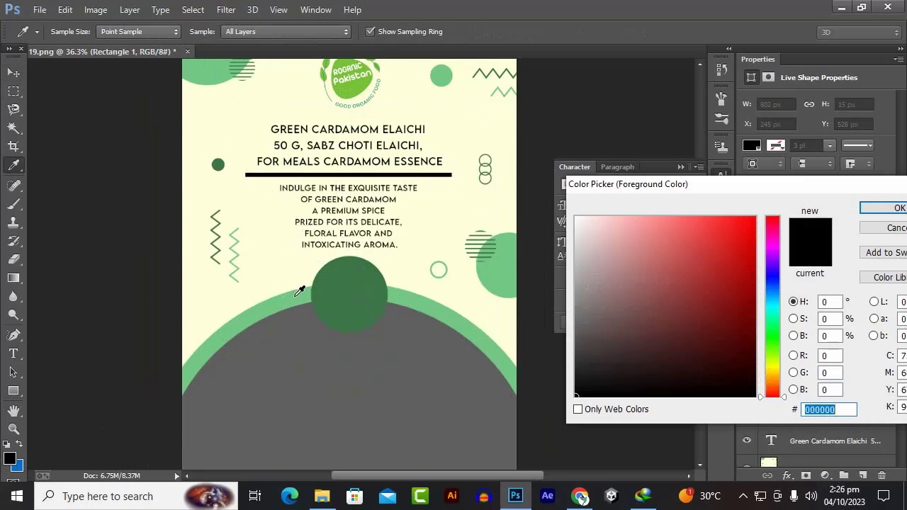
pyautogui.click(407, 291)
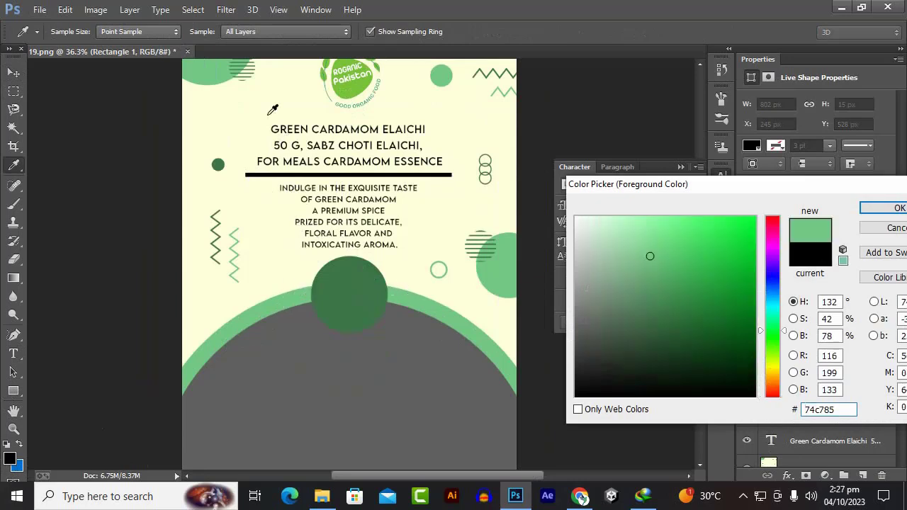
pyautogui.click(896, 208)
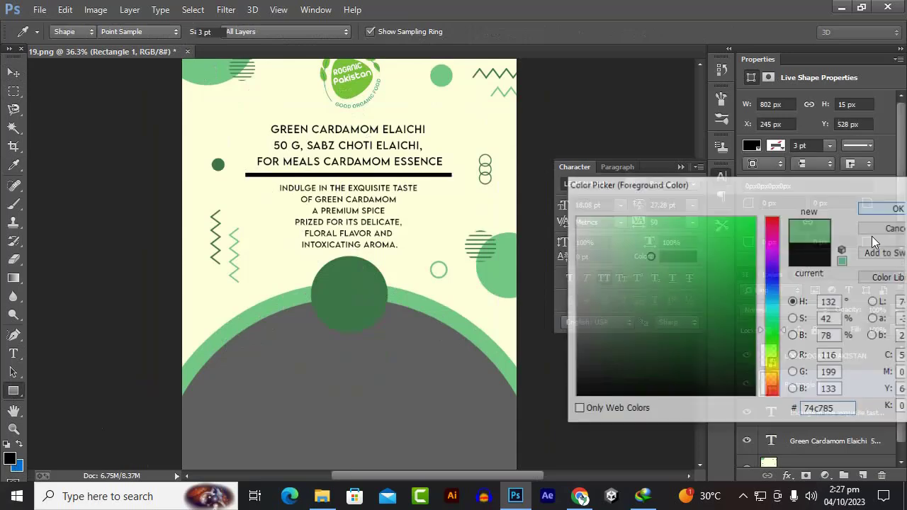
pyautogui.hotkey('alt', 'BackSpace')
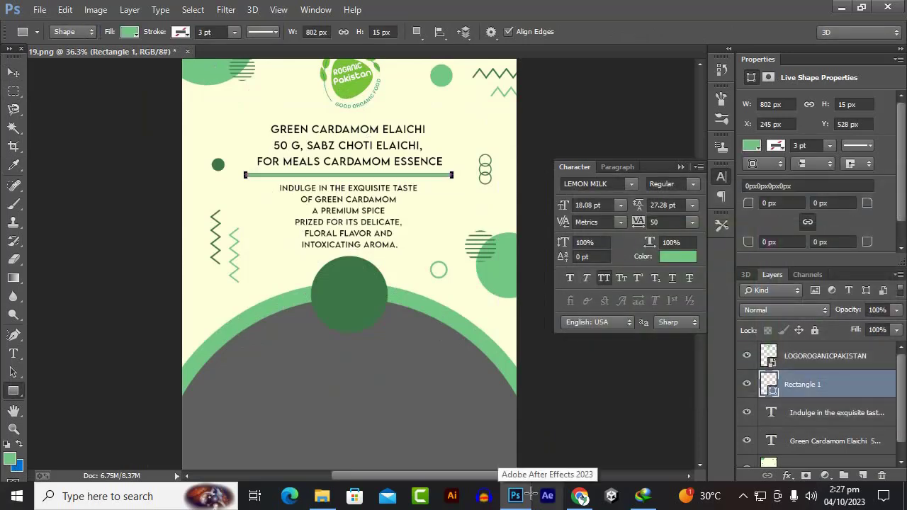
# Step: Duplicate the Green Cardamom Elaichi heading text down over the dark green circle
pyautogui.click(14, 72)
pyautogui.hotkey('ctrl', '0')
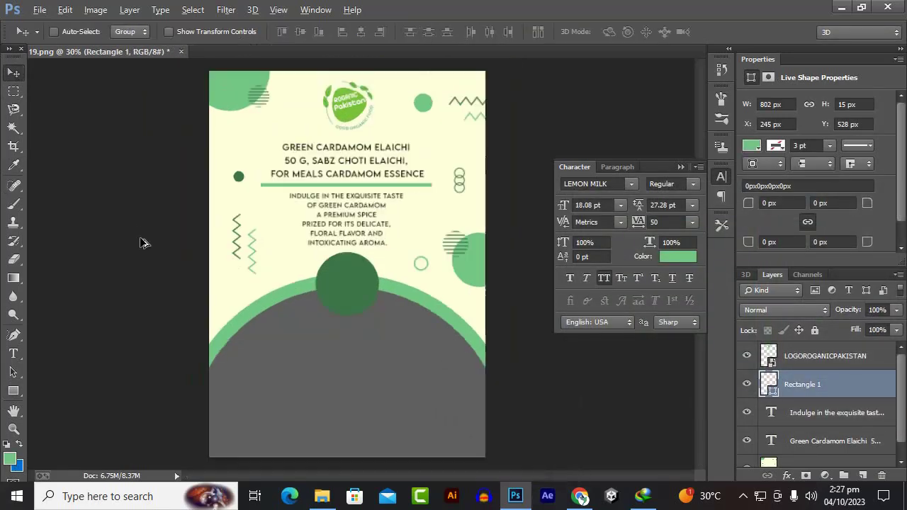
pyautogui.press('alt')
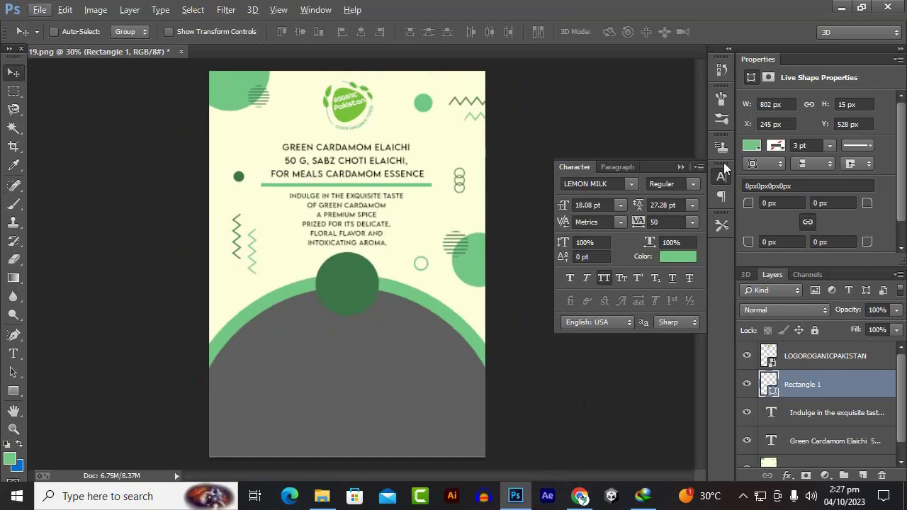
pyautogui.click(680, 167)
pyautogui.scroll(1, 324, 284)
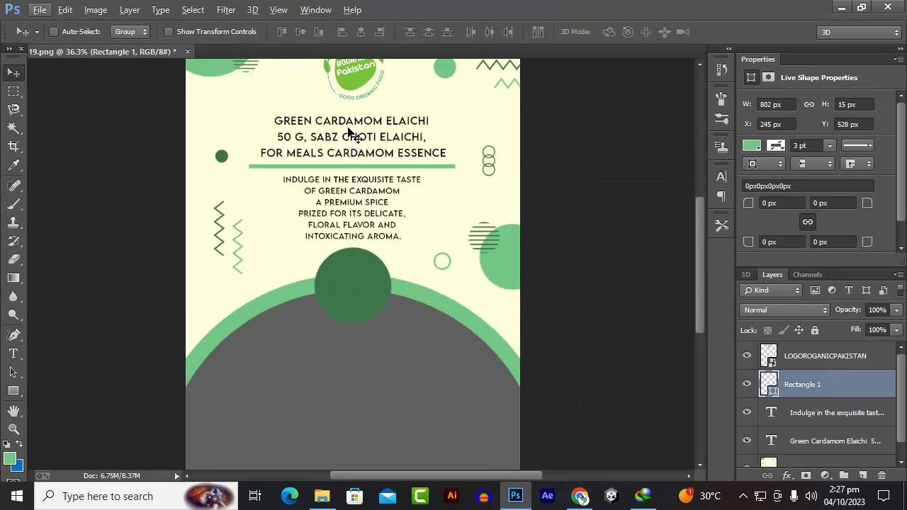
pyautogui.rightClick(347, 126)
pyautogui.click(358, 132)
pyautogui.moveTo(345, 133); pyautogui.dragTo(358, 275)
# Step: Replace the copied heading's text with "30% off" on two lines
pyautogui.click(13, 353)
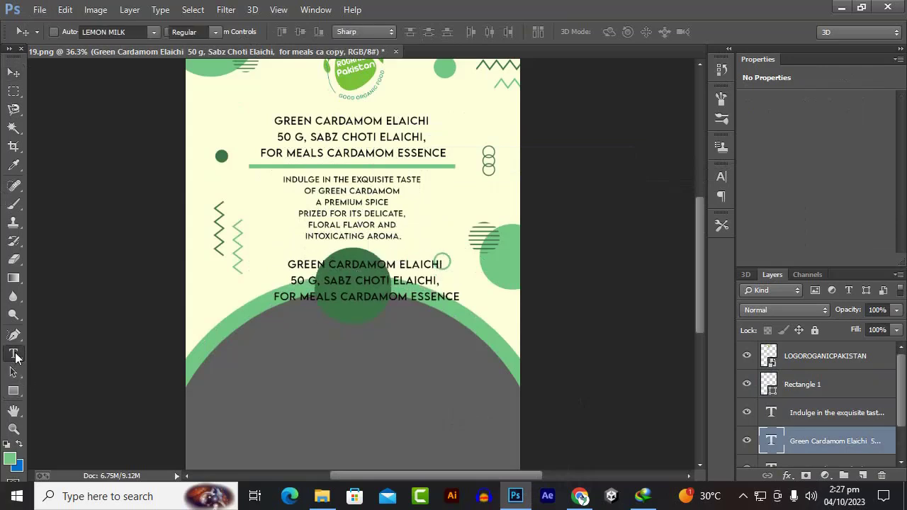
pyautogui.click(303, 265)
pyautogui.hotkey('ctrl', 'a')
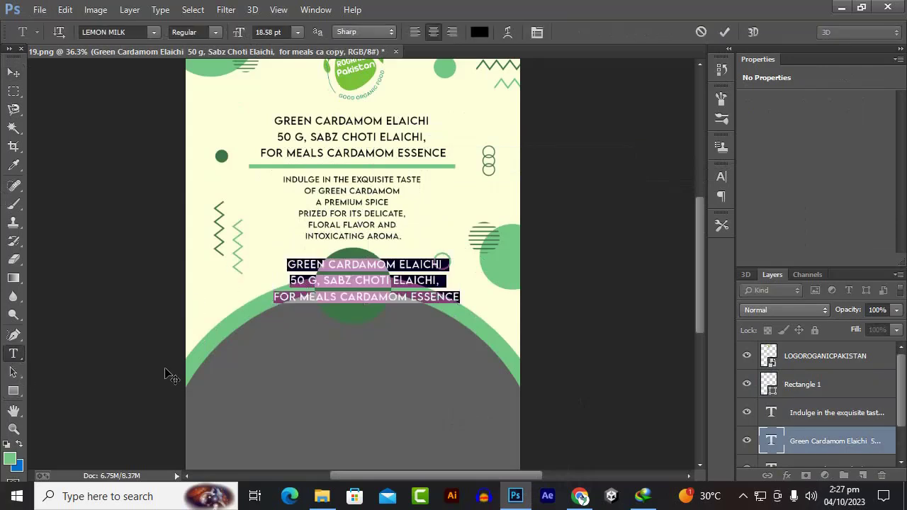
pyautogui.write('30')
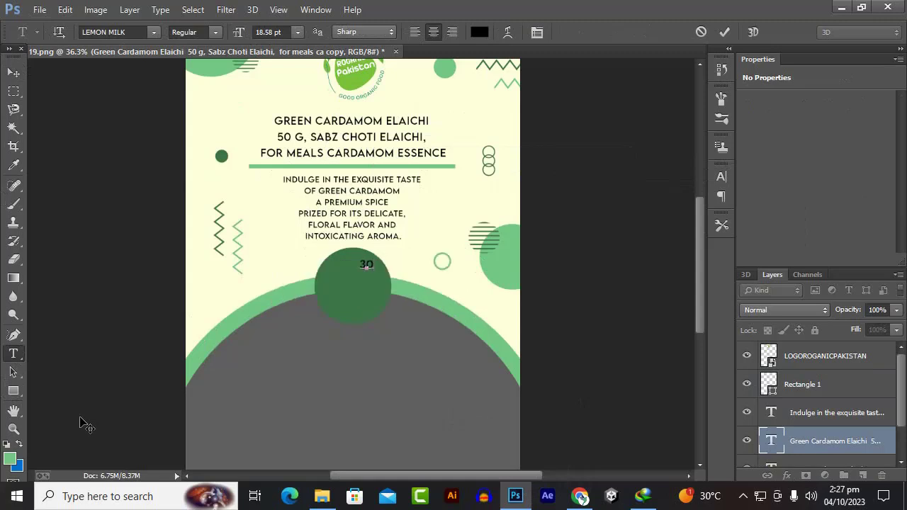
pyautogui.write('%')
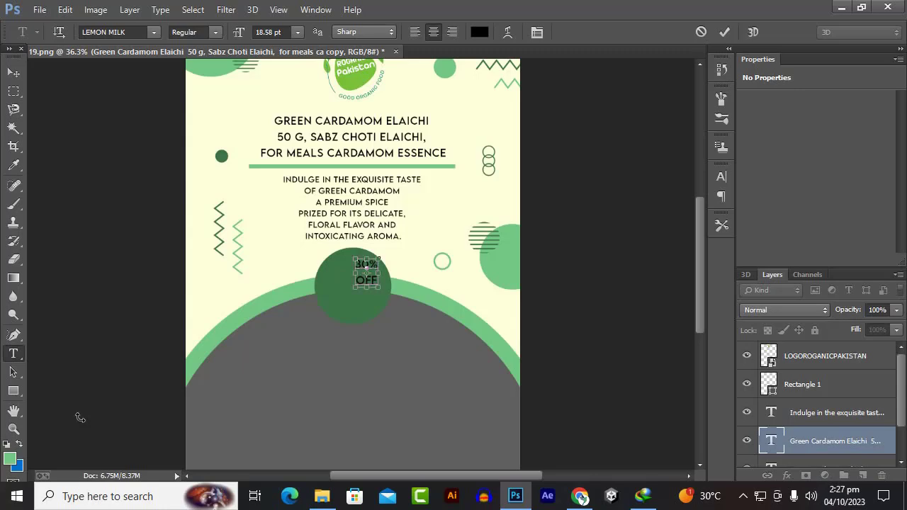
# Step: Change the color of the whole "30% off" text to white
pyautogui.hotkey('ctrl', 'a')
pyautogui.click(10, 459)
pyautogui.moveTo(606, 322)
pyautogui.mouseDown()
pyautogui.moveTo(587, 267)
pyautogui.moveTo(585, 208)
pyautogui.mouseUp()
pyautogui.click(889, 208)
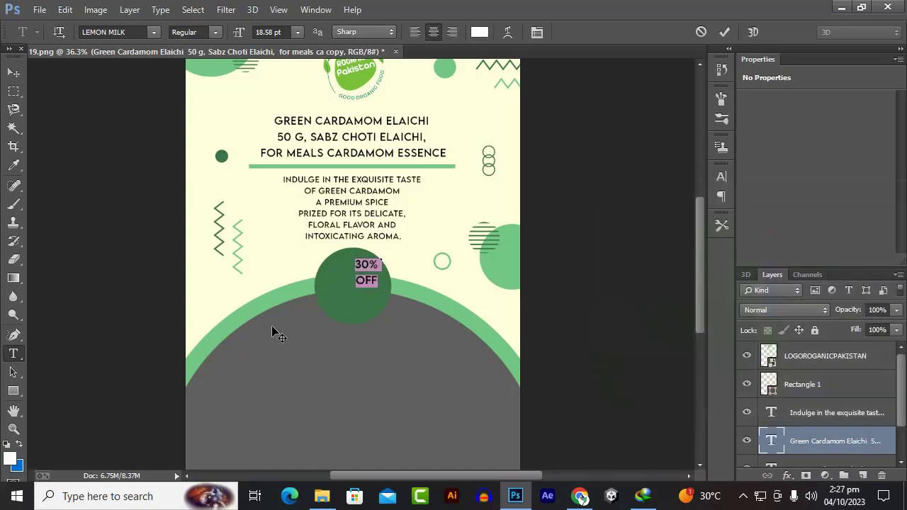
# Step: Center the "30% off" text on the dark green circle and scale it up to about 219%
pyautogui.click(13, 71)
pyautogui.moveTo(357, 289)
pyautogui.mouseDown()
pyautogui.moveTo(325, 295)
pyautogui.moveTo(375, 302)
pyautogui.moveTo(390, 325)
pyautogui.moveTo(358, 298)
pyautogui.moveTo(359, 306)
pyautogui.mouseUp()
pyautogui.hotkey('ctrl', 't')
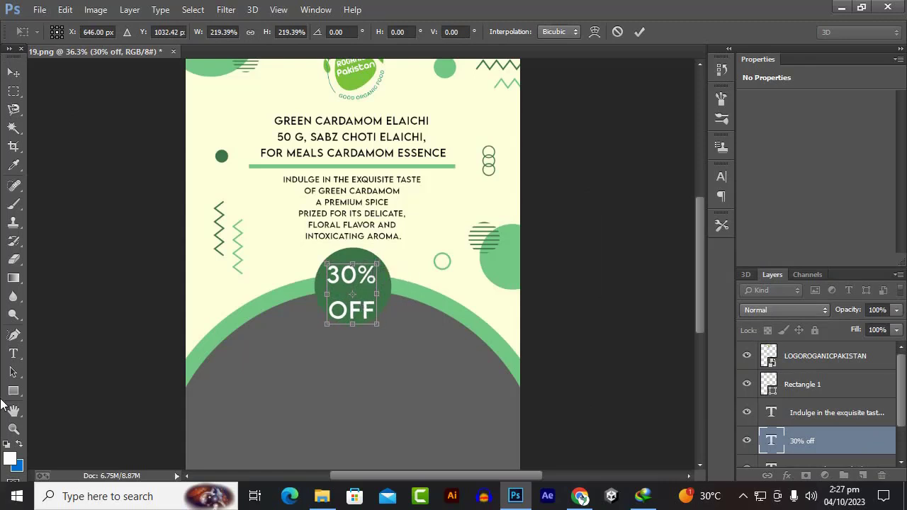
pyautogui.press('Return')
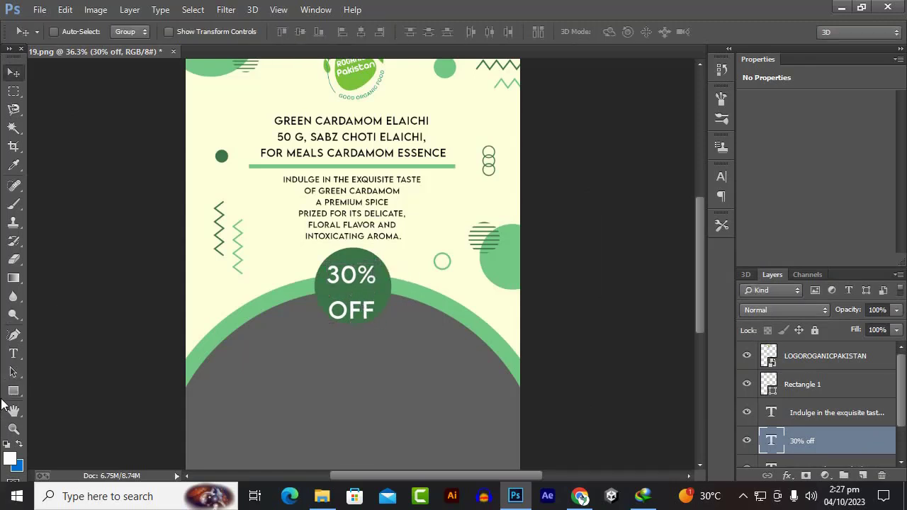
# Step: Reduce the line spacing of the "30% off" text to 47.07 pt so both lines fit in the circle
pyautogui.click(13, 352)
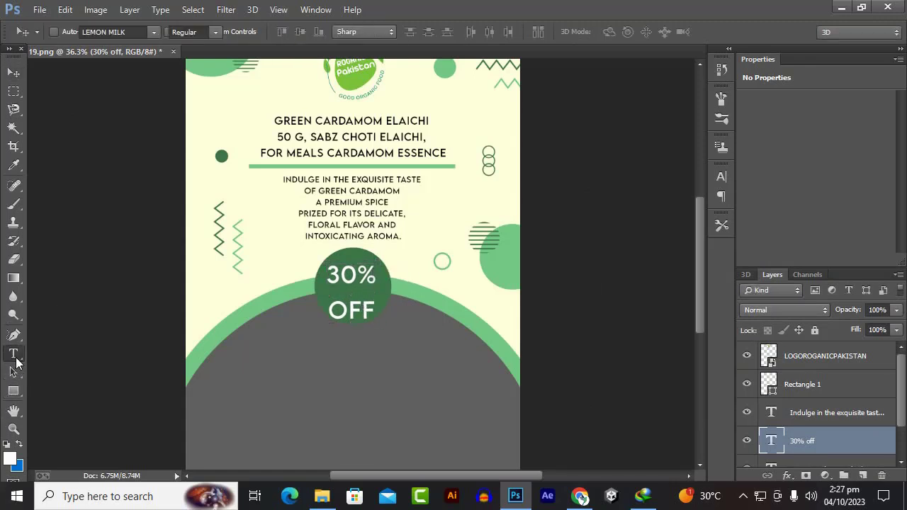
pyautogui.click(363, 306)
pyautogui.hotkey('ctrl', 'a')
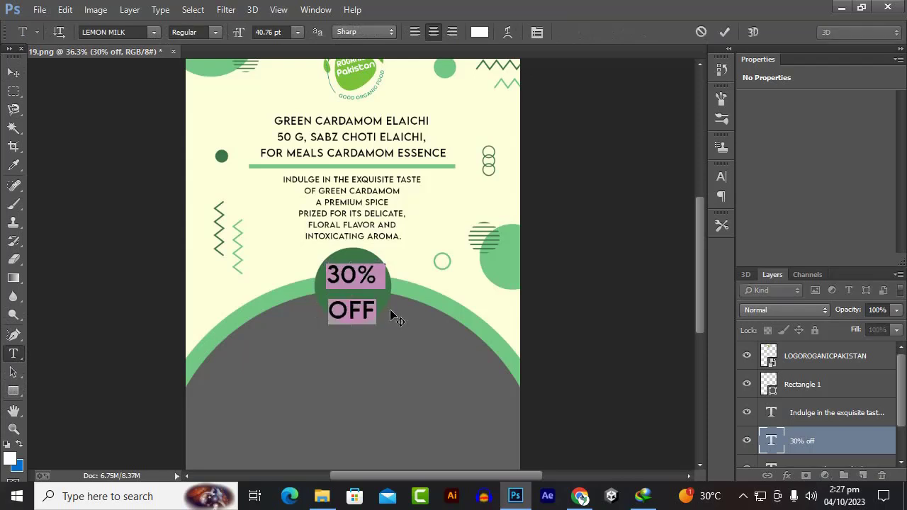
pyautogui.click(536, 31)
pyautogui.moveTo(635, 206); pyautogui.dragTo(622, 205)
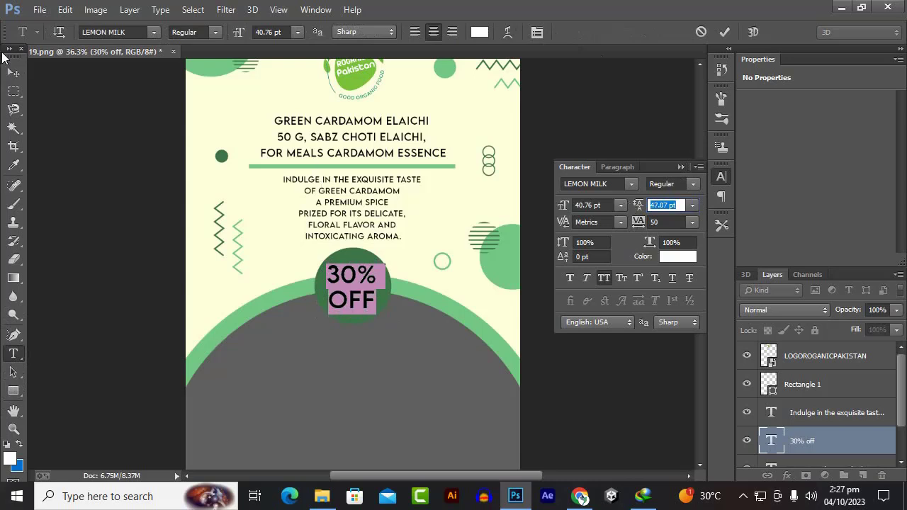
pyautogui.click(14, 72)
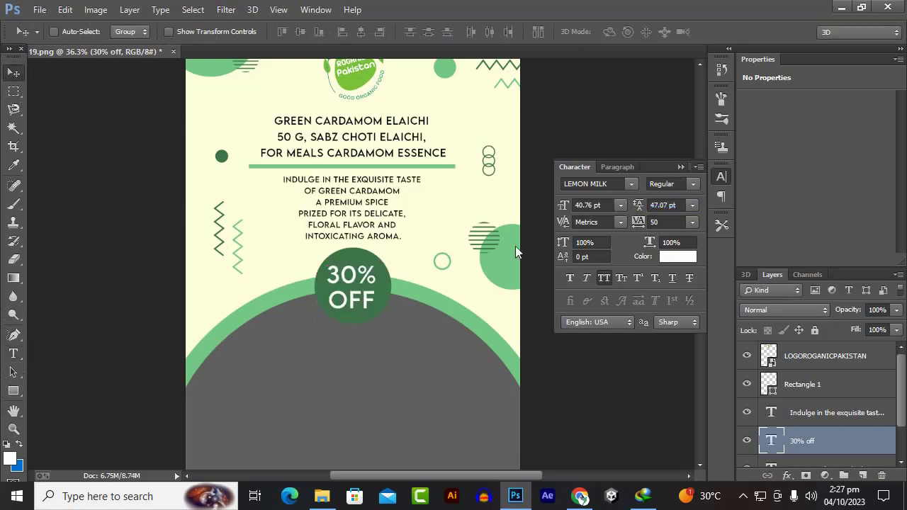
pyautogui.click(680, 167)
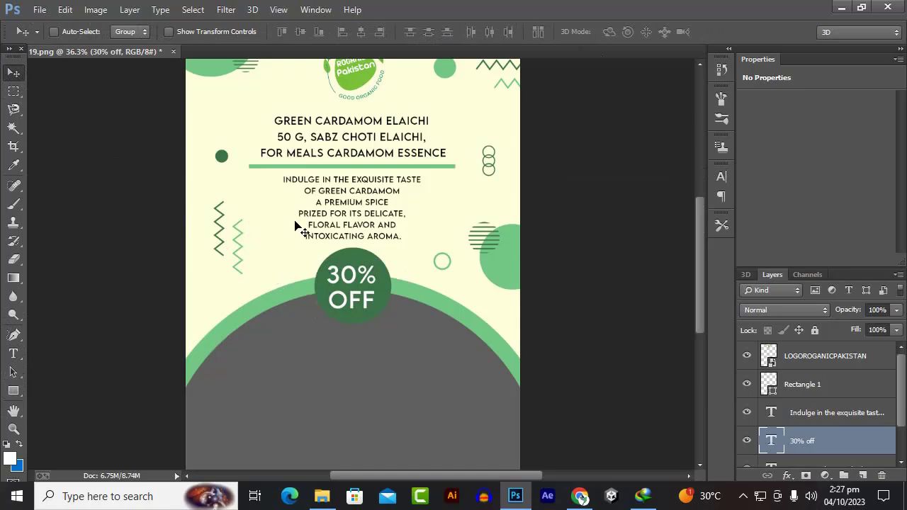
pyautogui.scroll(3, 295, 226)
pyautogui.scroll(-2, 294, 225)
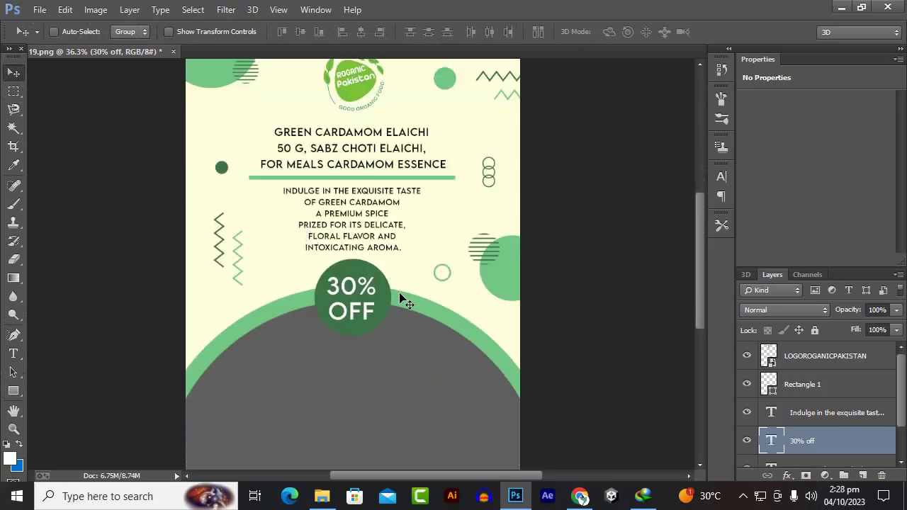
pyautogui.scroll(-2, 401, 298)
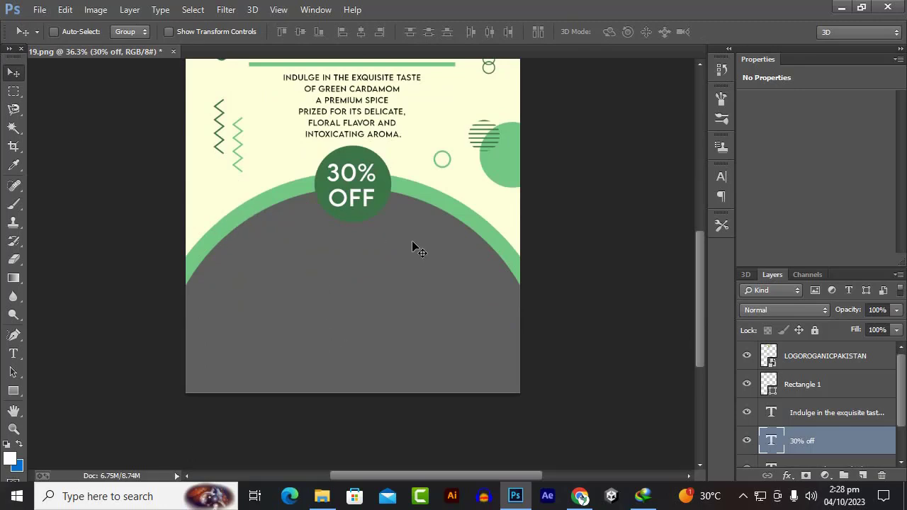
pyautogui.scroll(-2, 349, 241)
pyautogui.press('alt')
pyautogui.scroll(3, 340, 355)
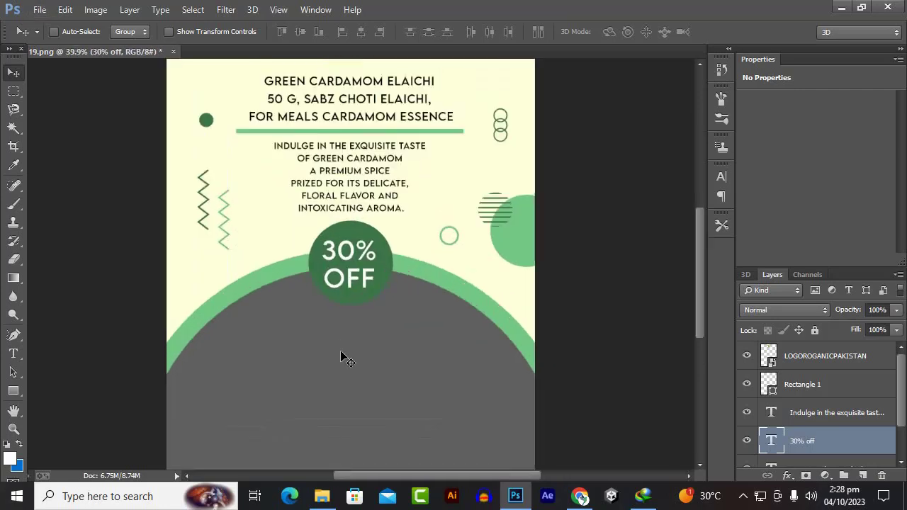
pyautogui.scroll(-2, 308, 322)
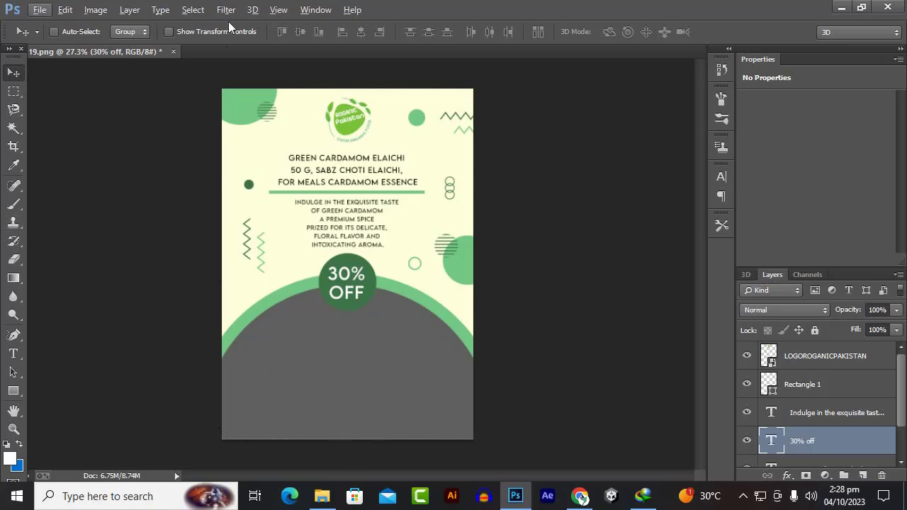
# Step: Select the gray area below the green arch with Color Range and try to delete it from the "30% off" layer
pyautogui.click(192, 10)
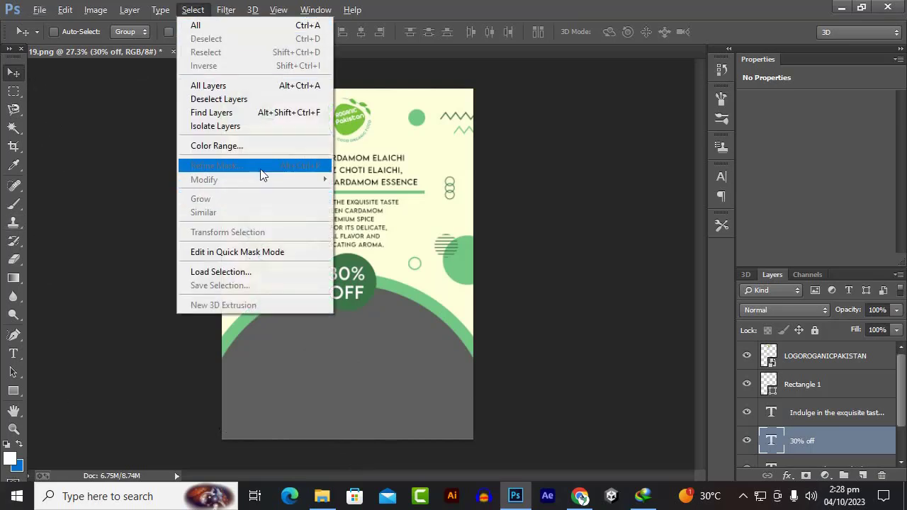
pyautogui.click(257, 147)
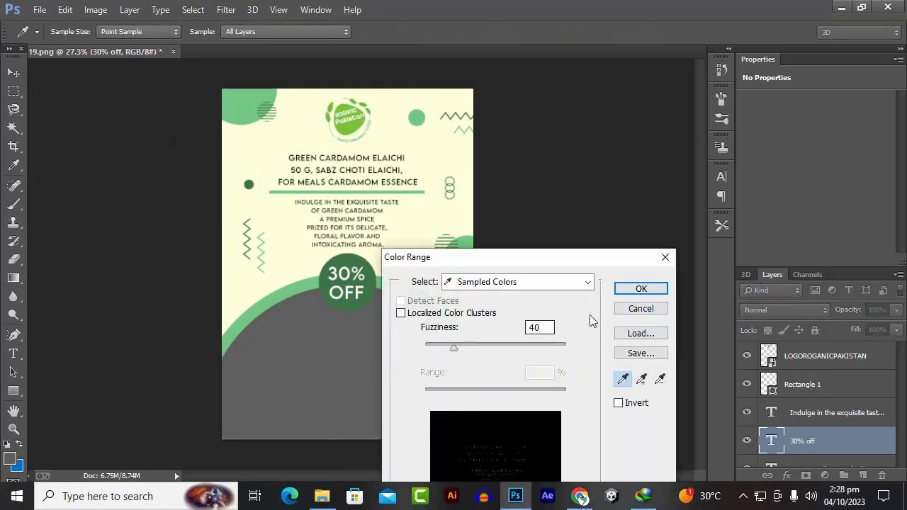
pyautogui.click(635, 291)
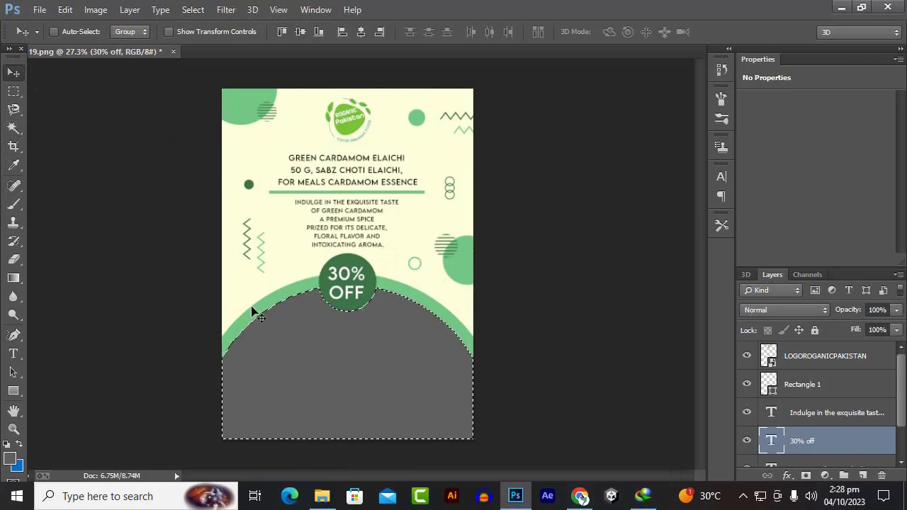
pyautogui.press('Delete')
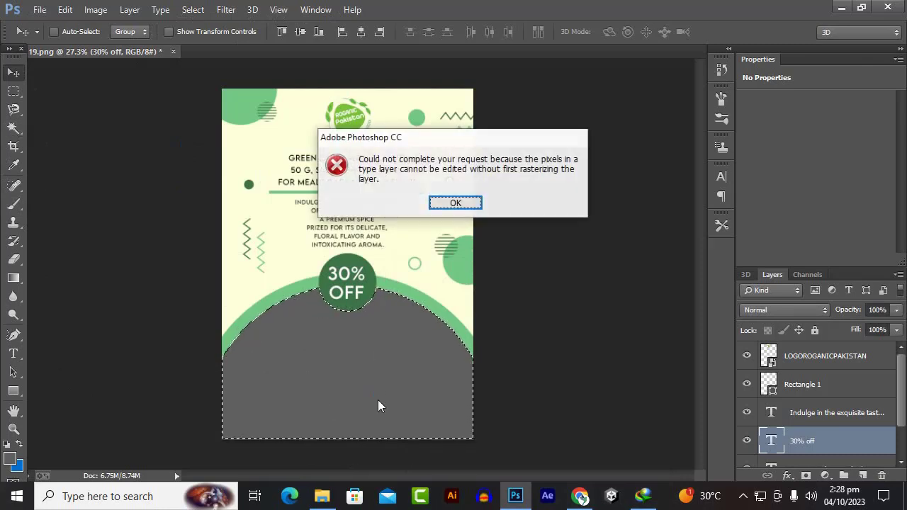
pyautogui.click(456, 203)
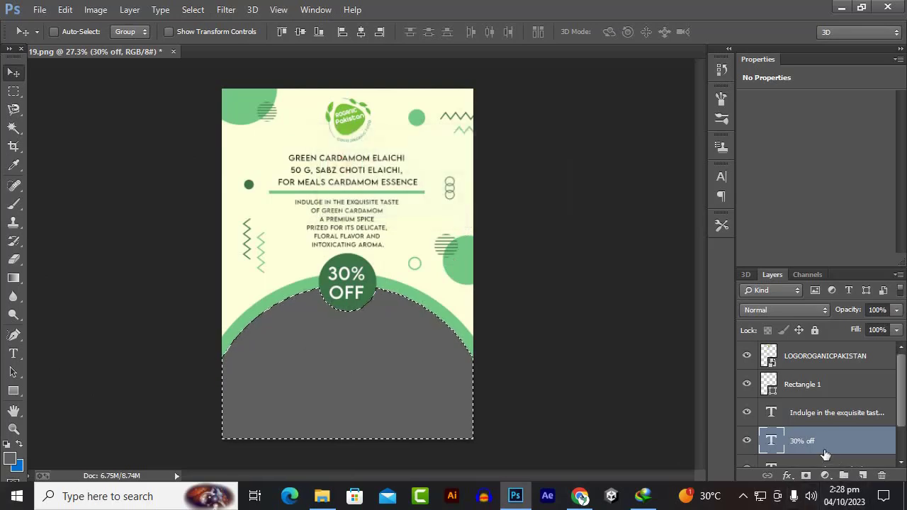
# Step: Convert Layer 0 to a smart object and try to delete the selected gray area from it
pyautogui.scroll(-1, 794, 424)
pyautogui.scroll(1, 792, 425)
pyautogui.scroll(-1, 797, 432)
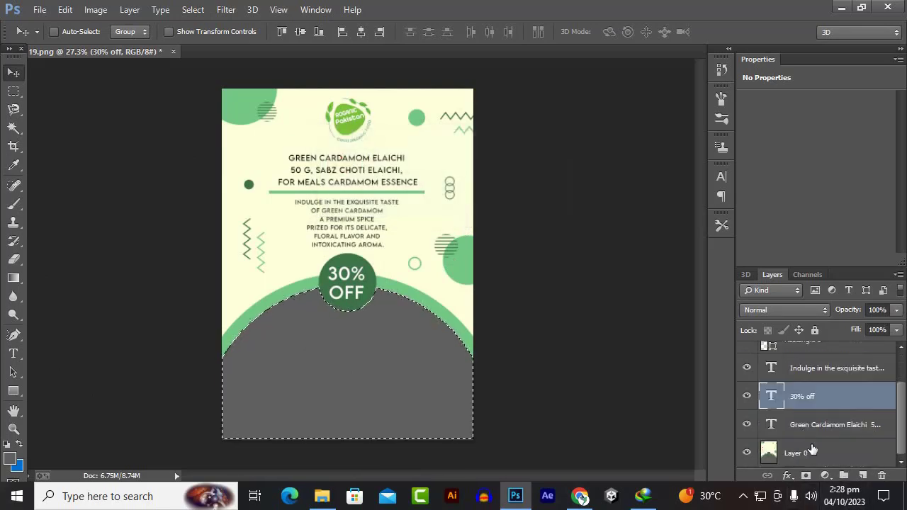
pyautogui.rightClick(802, 459)
pyautogui.click(801, 458)
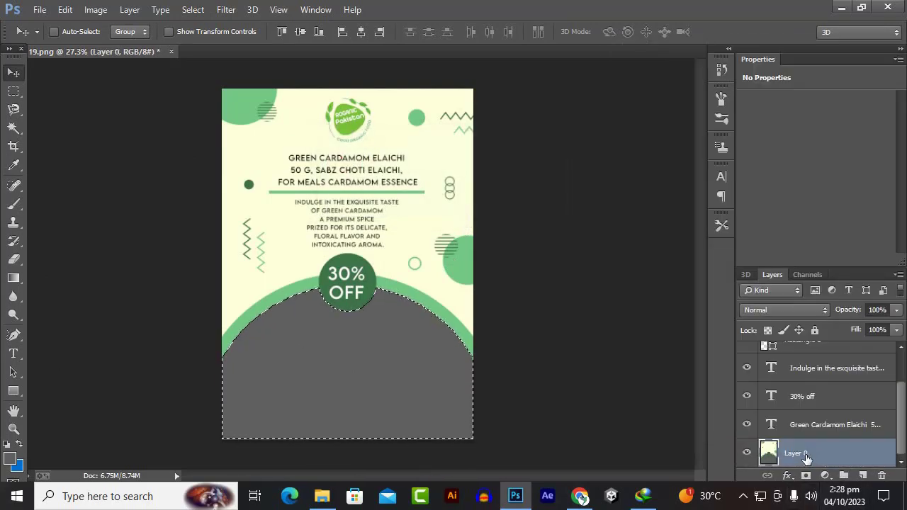
pyautogui.rightClick(801, 459)
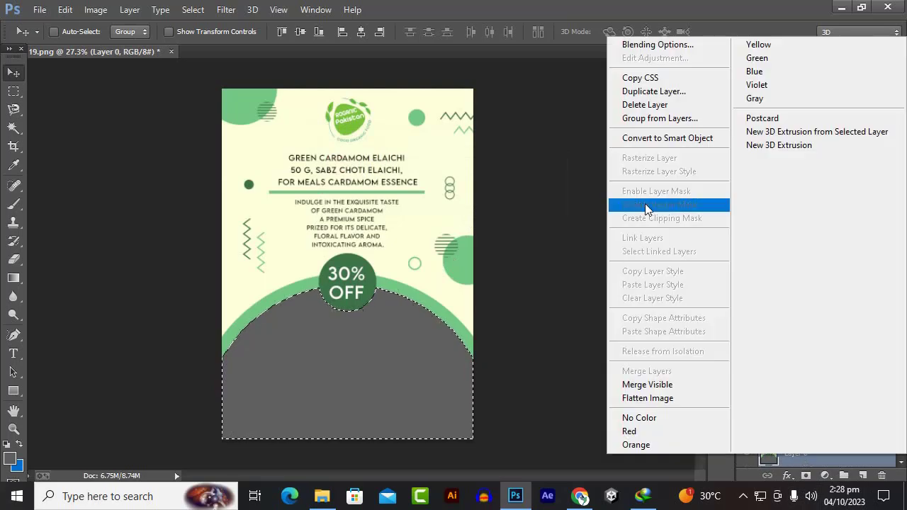
pyautogui.click(659, 138)
pyautogui.press('Delete')
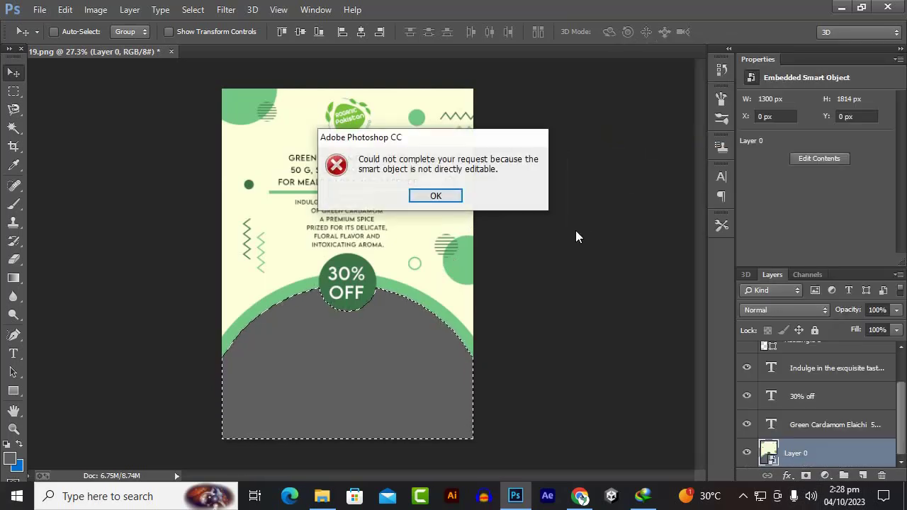
pyautogui.click(432, 196)
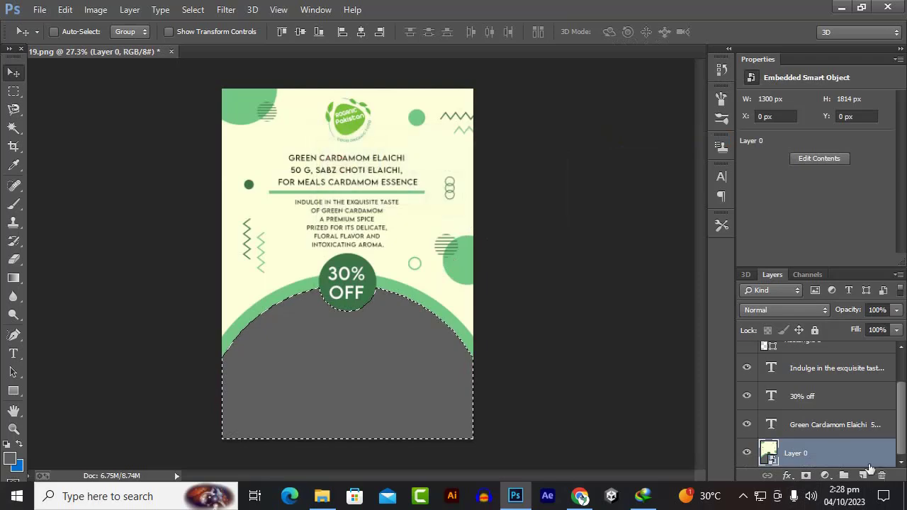
# Step: Rasterize Layer 0, delete the selected gray area below the arch, and clear the selection
pyautogui.rightClick(816, 462)
pyautogui.click(670, 187)
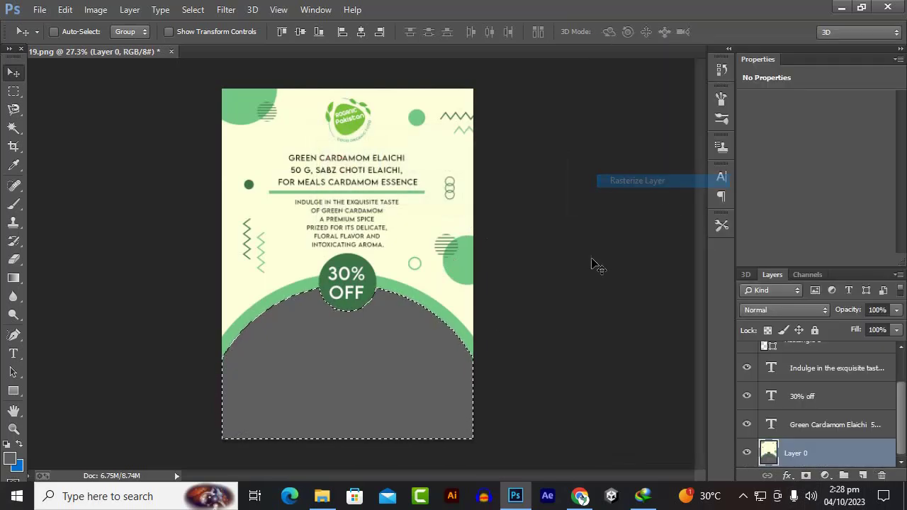
pyautogui.press('Delete')
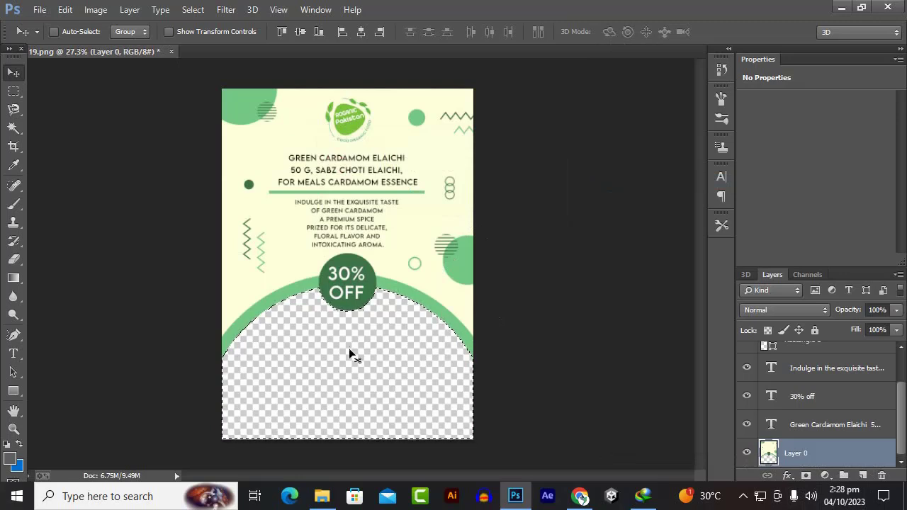
pyautogui.hotkey('ctrl', 'd')
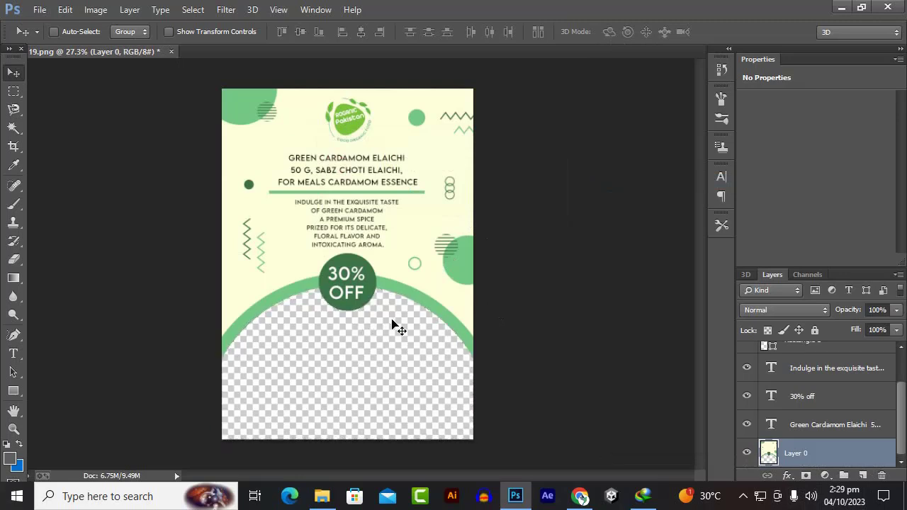
pyautogui.scroll(-4, 374, 303)
pyautogui.scroll(5, 373, 308)
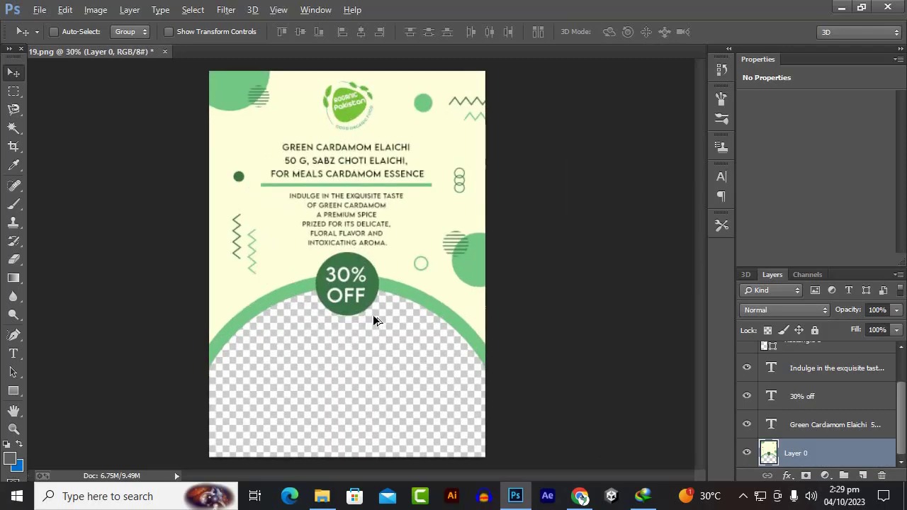
pyautogui.scroll(1, 358, 375)
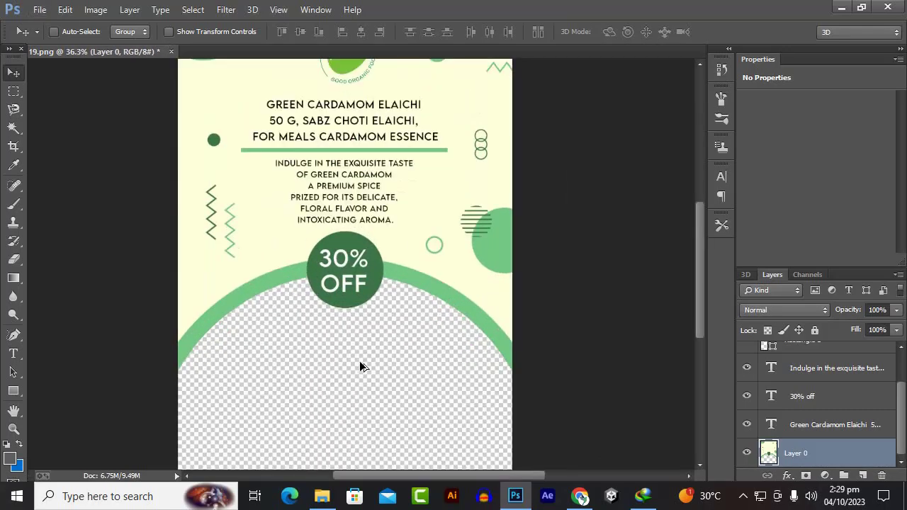
pyautogui.scroll(-3, 361, 363)
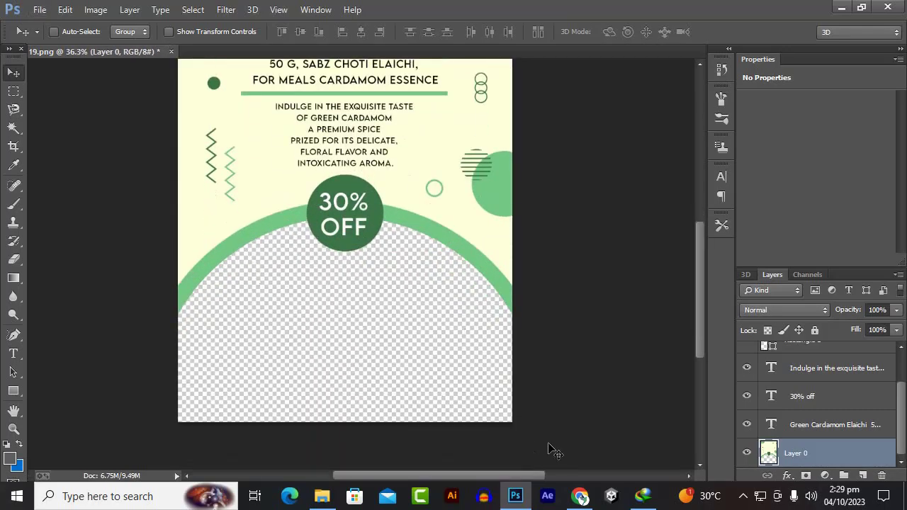
# Step: Switch to Chrome and copy the words "Green Cardamom" from the product title on the Roganic Pakistan page
pyautogui.click(579, 496)
pyautogui.scroll(-2, 435, 243)
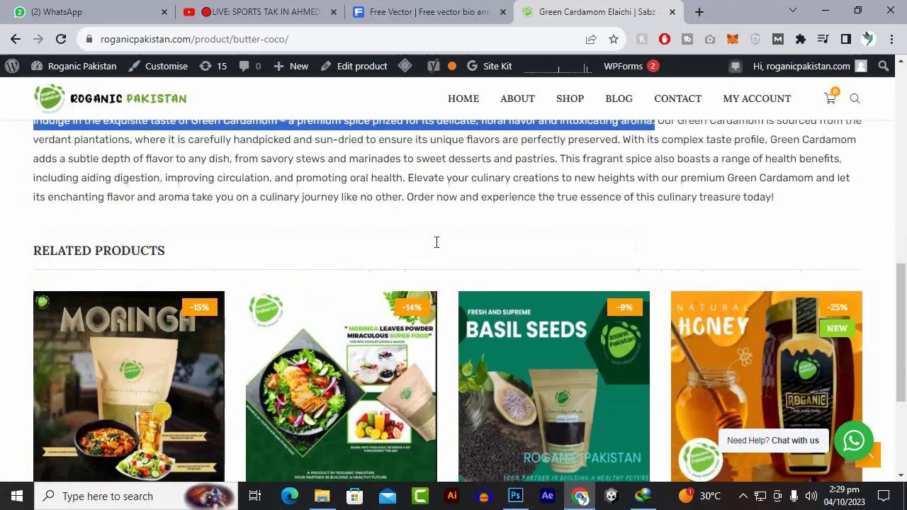
pyautogui.scroll(8, 437, 247)
pyautogui.scroll(-3, 436, 247)
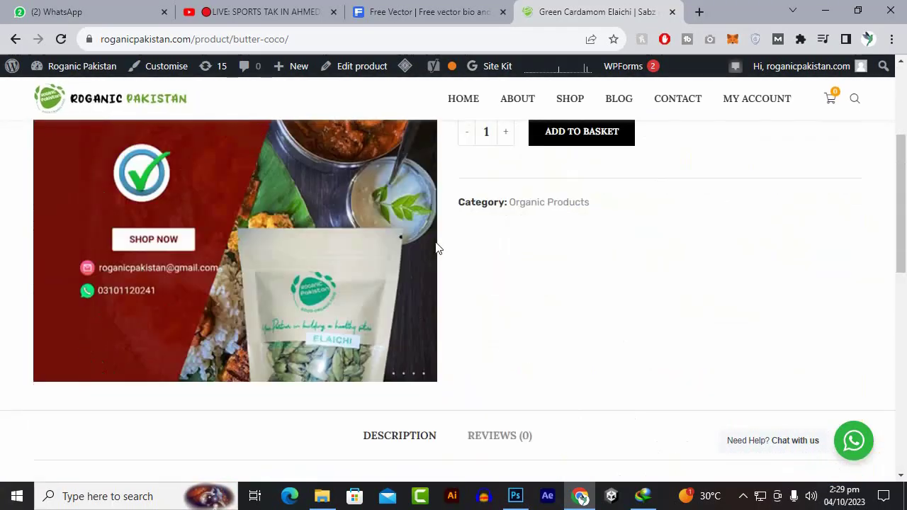
pyautogui.scroll(3, 437, 247)
pyautogui.scroll(-3, 437, 248)
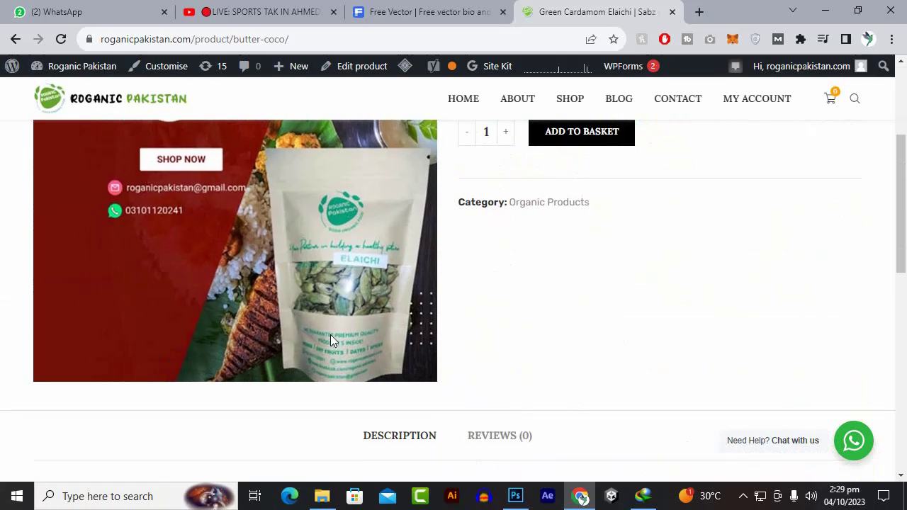
pyautogui.scroll(3, 347, 326)
pyautogui.moveTo(463, 204); pyautogui.dragTo(638, 205)
pyautogui.rightClick(638, 204)
pyautogui.click(658, 213)
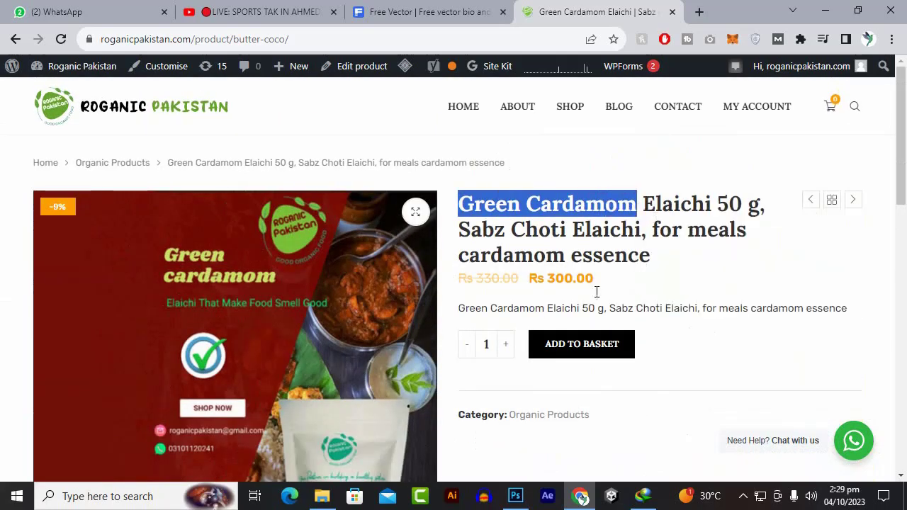
# Step: Close the poster template preview on Freepik and search the site for the copied text "Green Cardamom"
pyautogui.click(433, 12)
pyautogui.scroll(2, 468, 178)
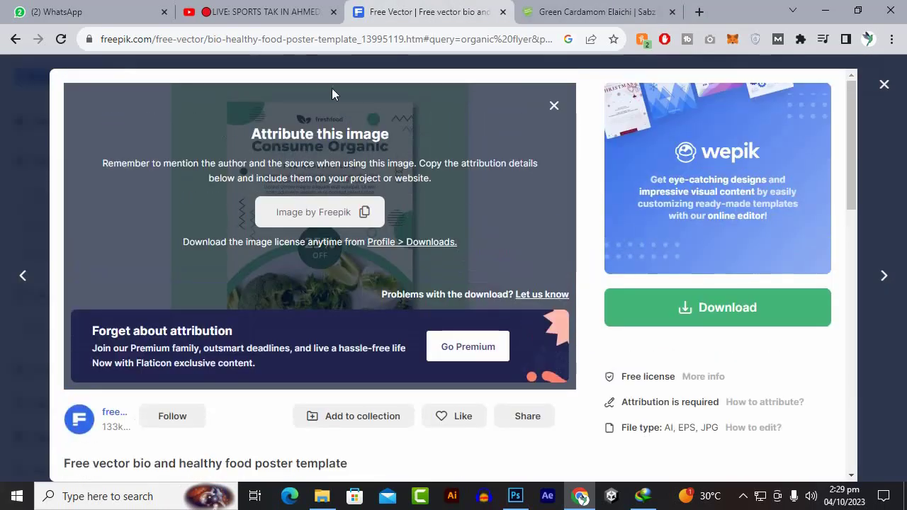
pyautogui.click(886, 86)
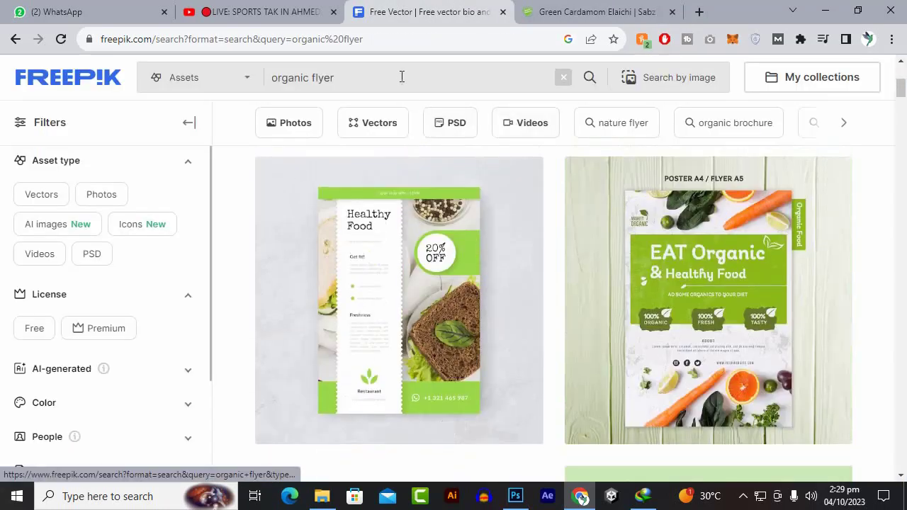
pyautogui.moveTo(399, 77); pyautogui.dragTo(168, 92)
pyautogui.rightClick(321, 83)
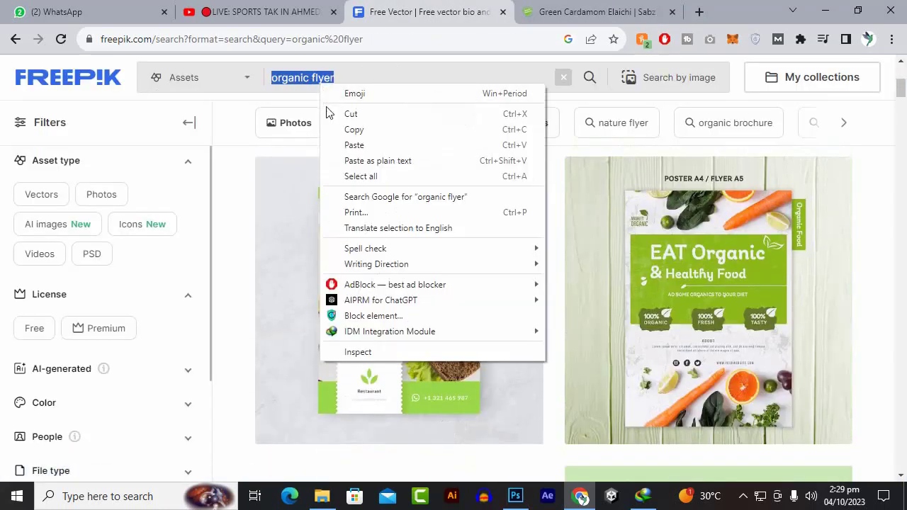
pyautogui.click(342, 145)
pyautogui.press('Return')
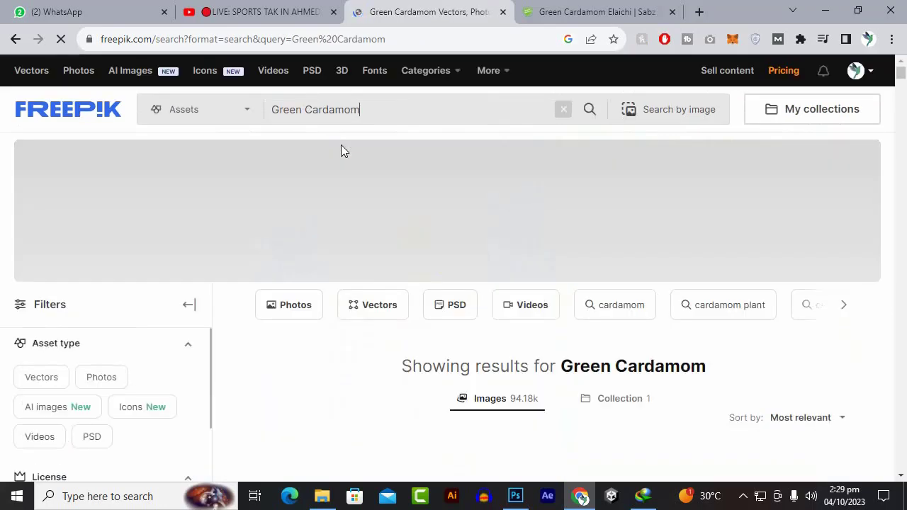
# Step: Open the free photos of the golden cardamom bowl and the cardamom glass jar from the Freepik results in new tabs
pyautogui.scroll(-3, 377, 239)
pyautogui.scroll(-3, 377, 240)
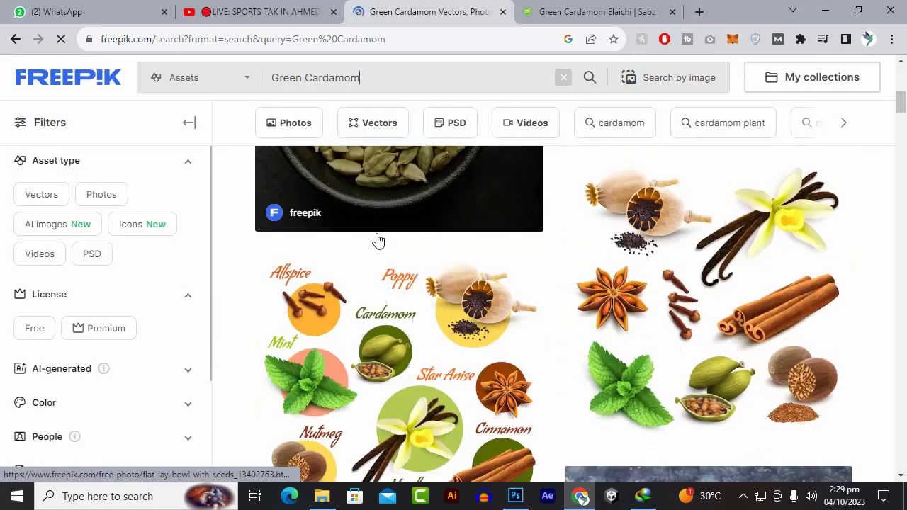
pyautogui.scroll(-3, 376, 239)
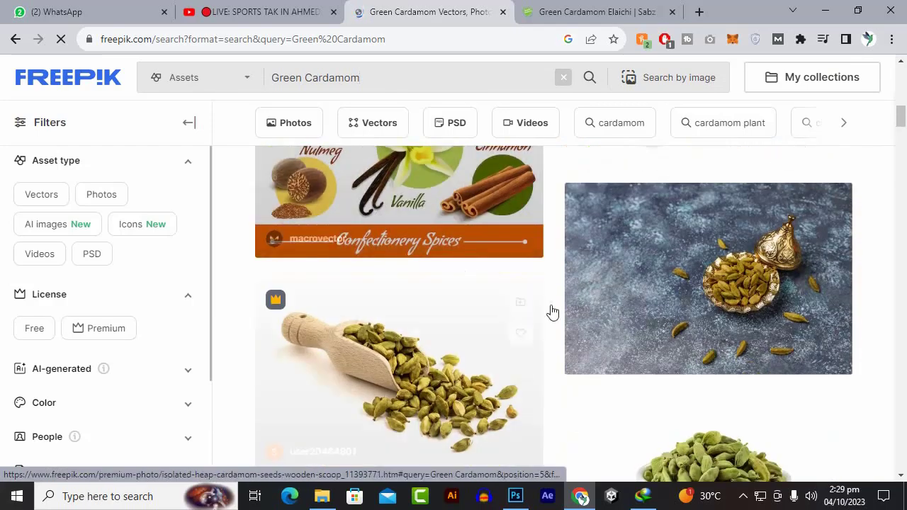
pyautogui.scroll(-3, 273, 237)
pyautogui.scroll(2, 271, 233)
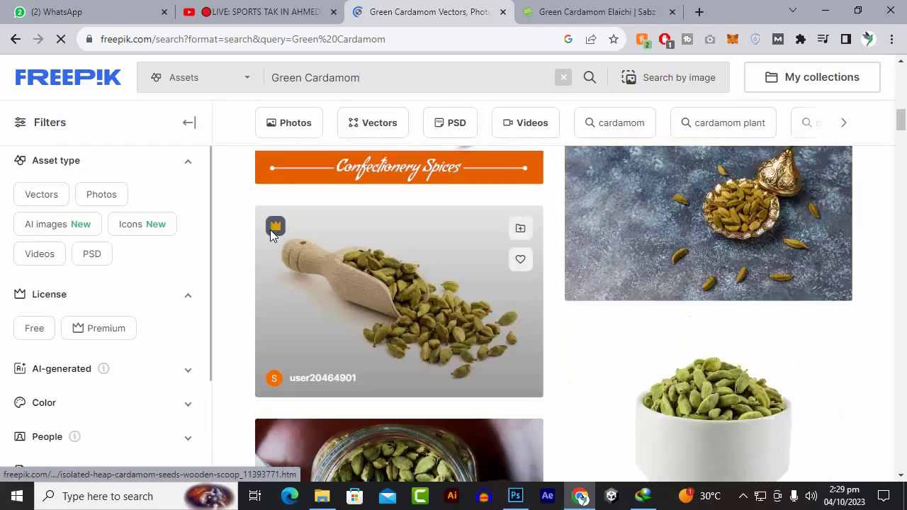
pyautogui.rightClick(642, 176)
pyautogui.press('Escape')
pyautogui.middleClick(664, 196)
pyautogui.scroll(-3, 439, 226)
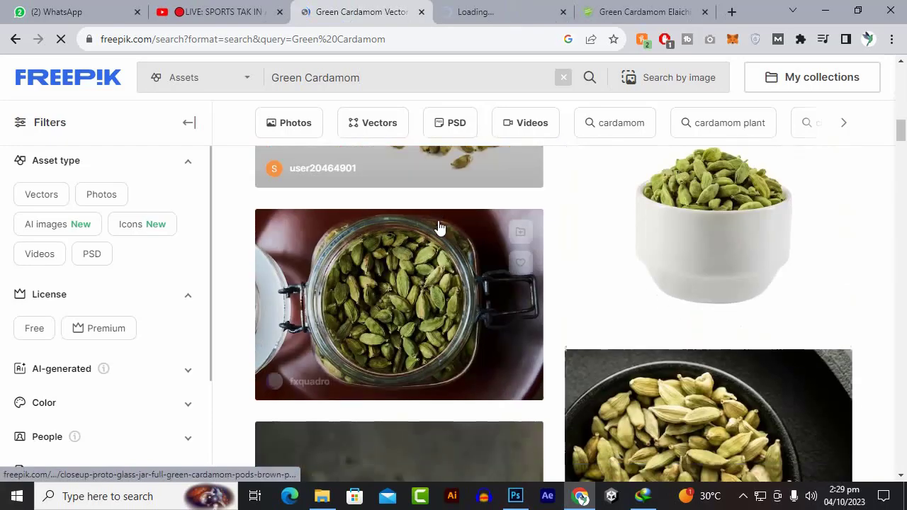
pyautogui.scroll(-5, 339, 236)
pyautogui.rightClick(408, 245)
pyautogui.click(441, 212)
# Step: Look through more green cardamom results and compare the opened glass jar and golden bowl photos
pyautogui.scroll(-5, 455, 248)
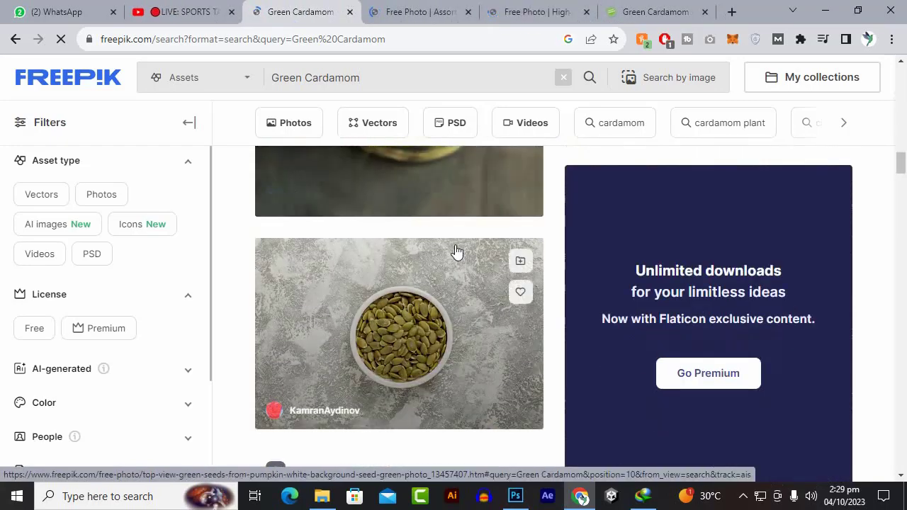
pyautogui.scroll(-4, 455, 253)
pyautogui.scroll(-5, 783, 345)
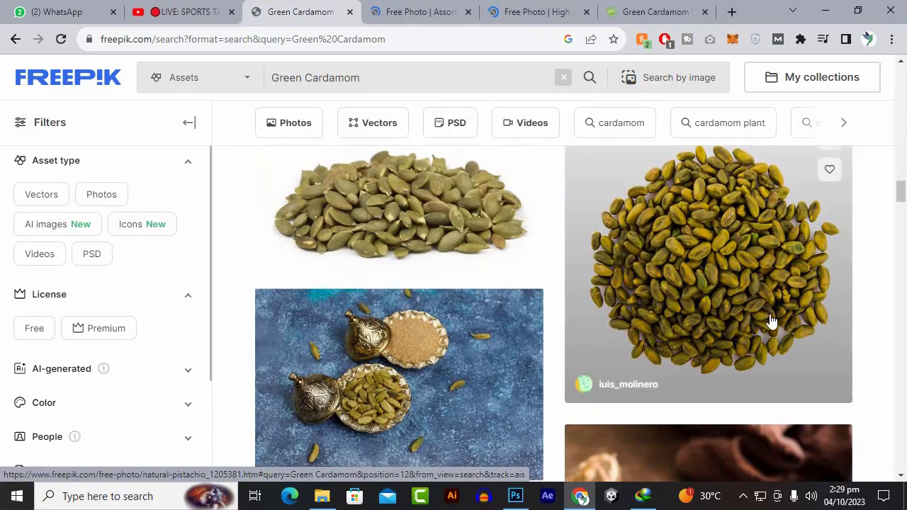
pyautogui.scroll(1, 460, 269)
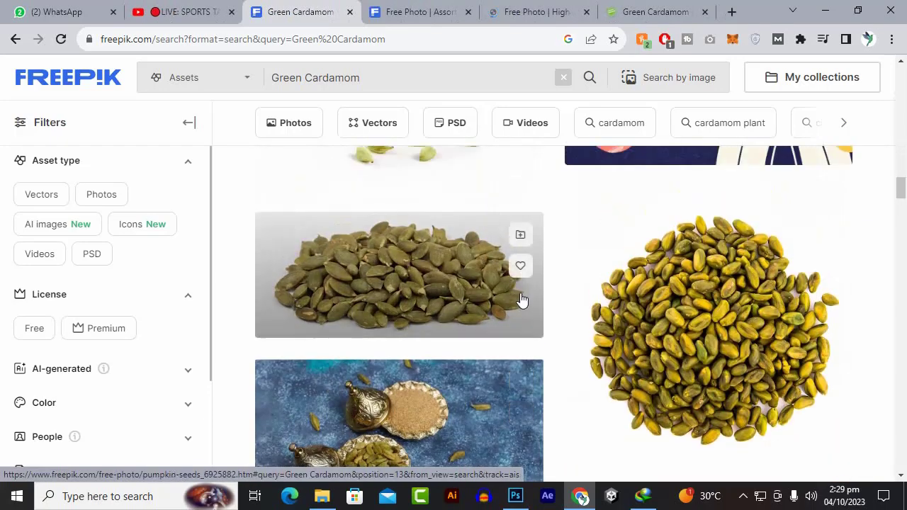
pyautogui.click(638, 12)
pyautogui.click(571, 7)
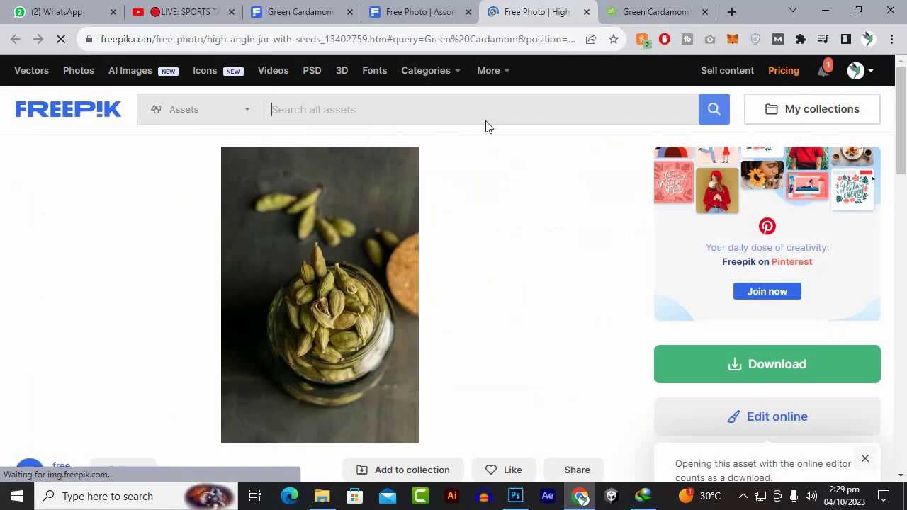
pyautogui.click(415, 8)
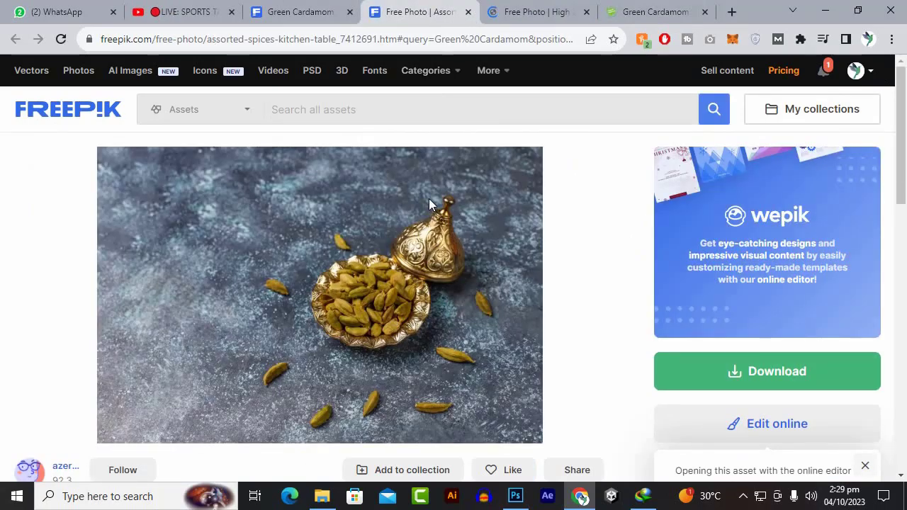
pyautogui.scroll(-1, 430, 204)
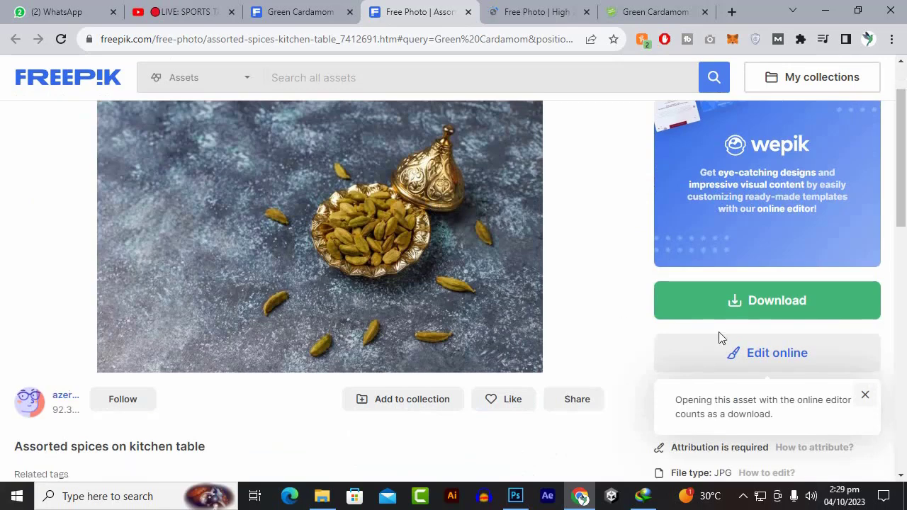
pyautogui.scroll(1, 425, 309)
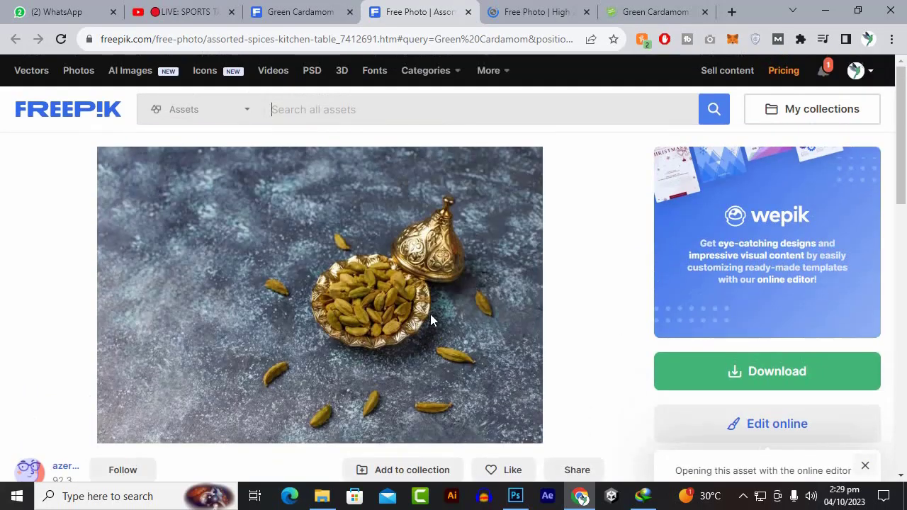
# Step: Capture the golden cardamom bowl photo with the Snipping Tool and save it to the Desktop as Capture.PNG
pyautogui.click(88, 496)
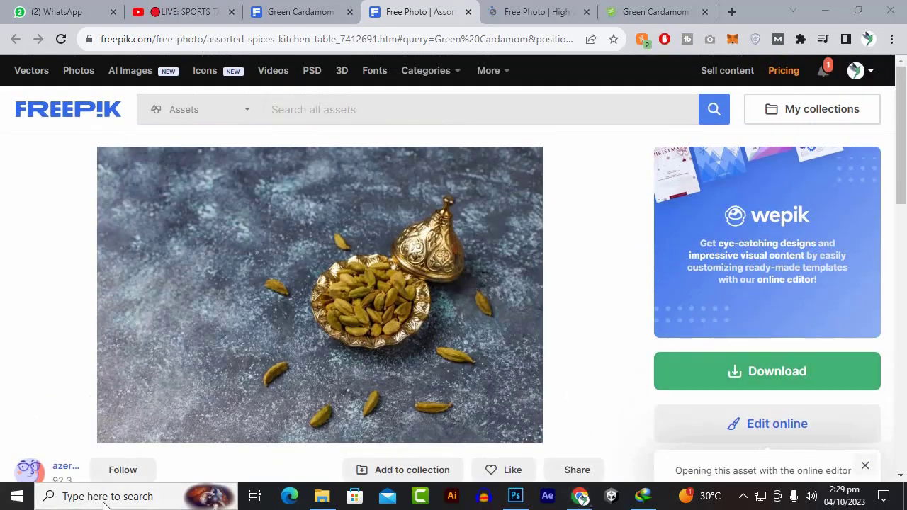
pyautogui.click(108, 261)
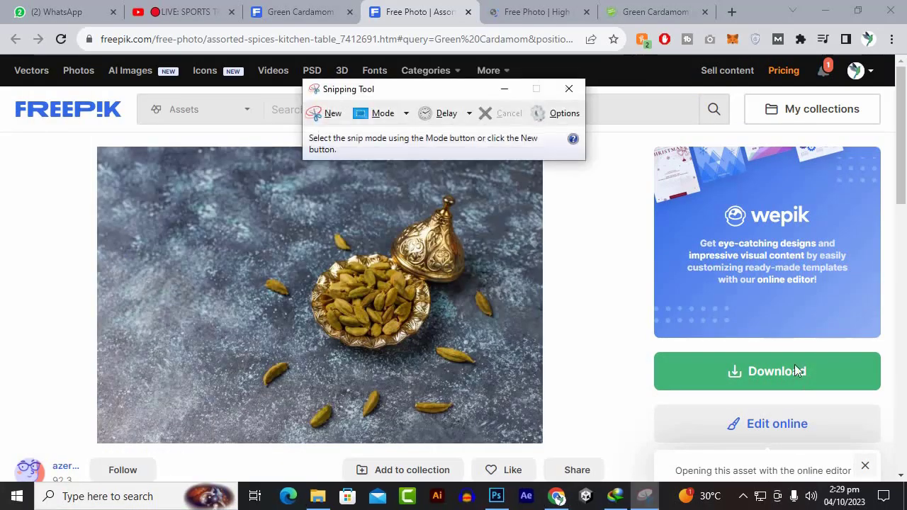
pyautogui.click(327, 113)
pyautogui.moveTo(539, 156); pyautogui.dragTo(110, 441)
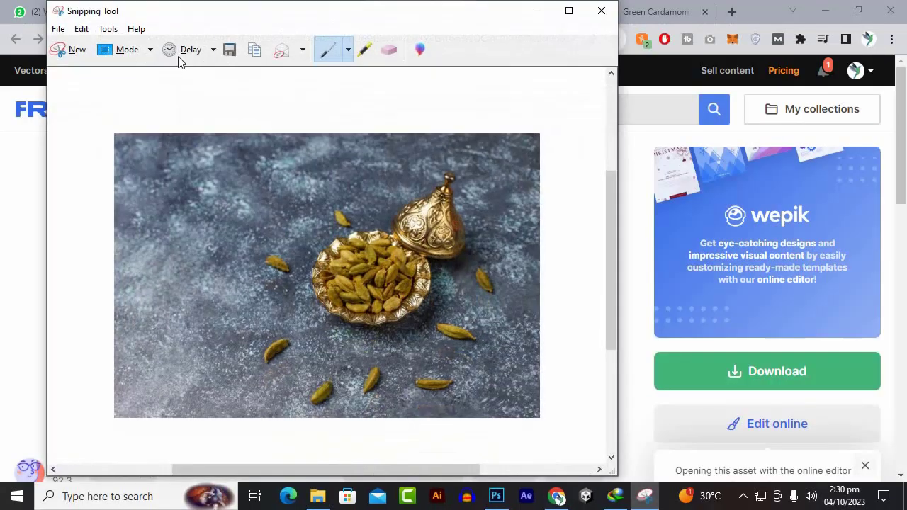
pyautogui.click(228, 50)
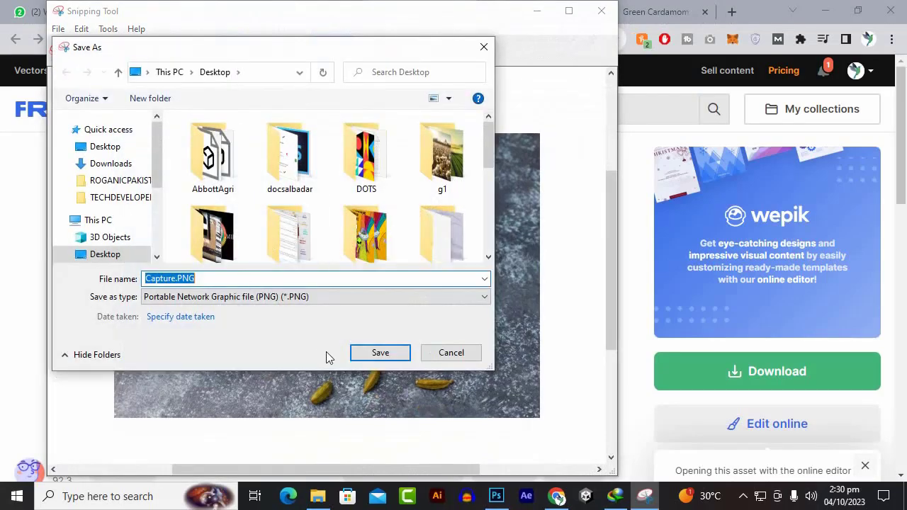
pyautogui.click(379, 352)
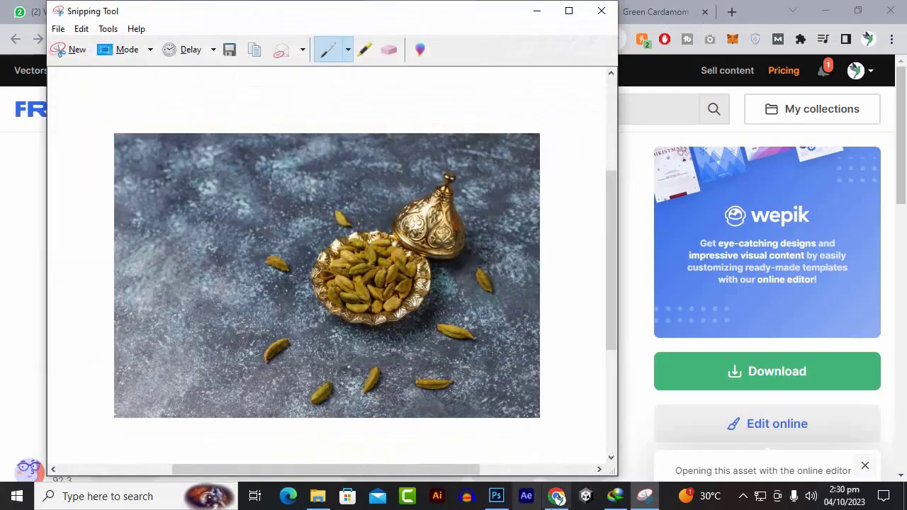
# Step: Place Capture.PNG from the Desktop into the Photoshop poster, scaled to about 150% and covering the transparent area below the arch
pyautogui.click(318, 496)
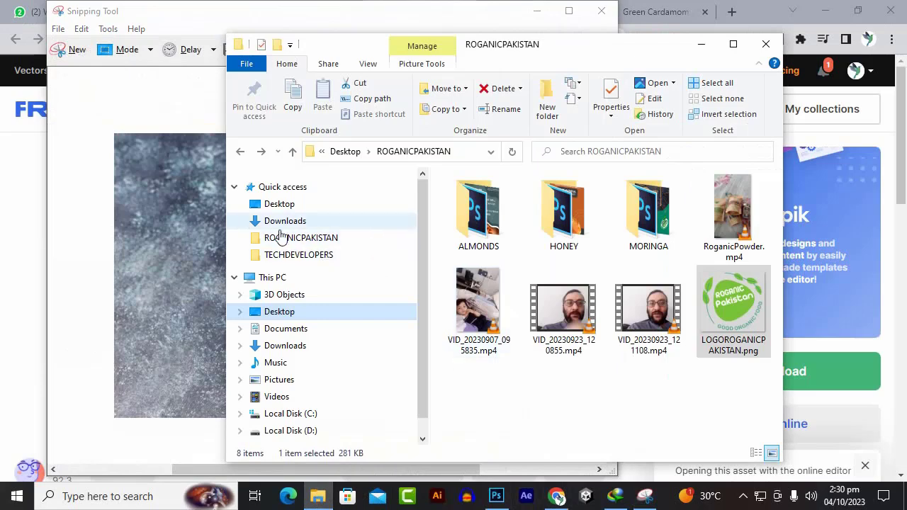
pyautogui.click(279, 204)
pyautogui.scroll(-5, 645, 326)
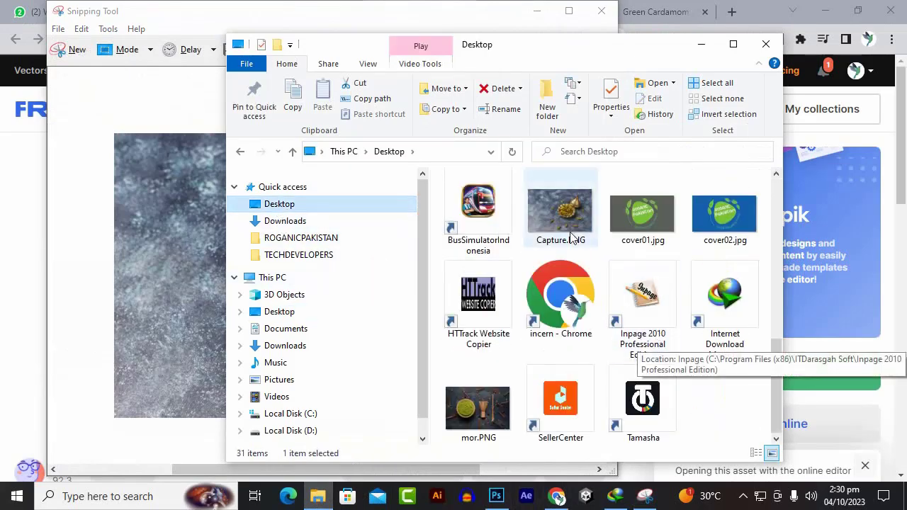
pyautogui.moveTo(575, 238); pyautogui.dragTo(336, 287)
pyautogui.moveTo(470, 347); pyautogui.dragTo(571, 461)
pyautogui.moveTo(425, 402); pyautogui.dragTo(356, 420)
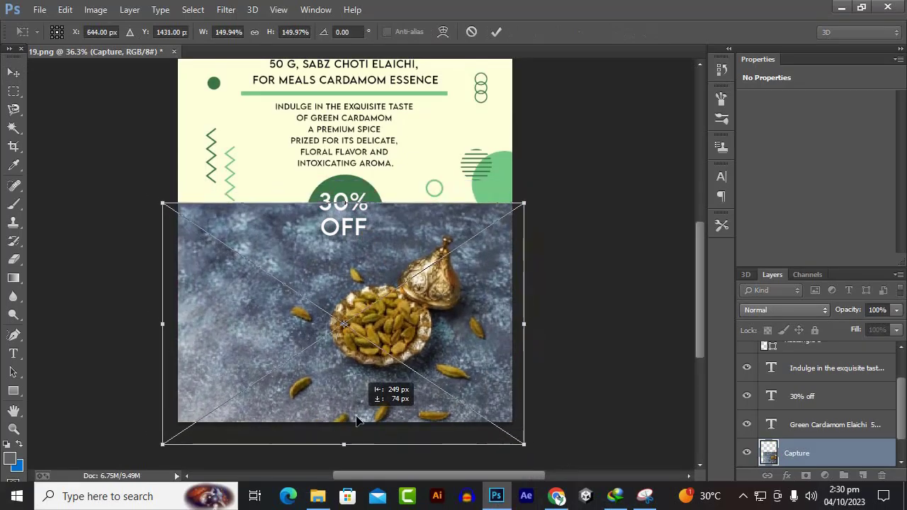
pyautogui.press('Return')
# Step: Move the Capture layer below Layer 0 and shift the photo to about X -108 px, Y 990 px inside the arch
pyautogui.scroll(-1, 808, 433)
pyautogui.moveTo(808, 432); pyautogui.dragTo(808, 461)
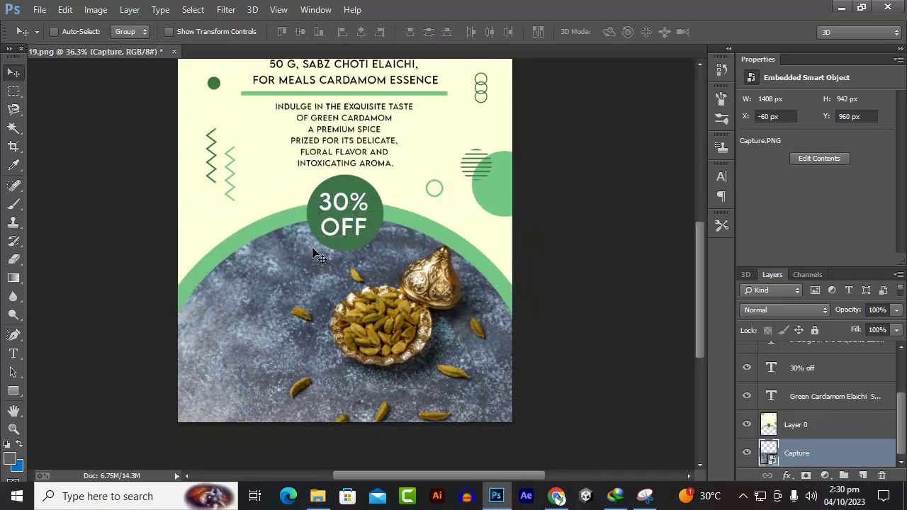
pyautogui.moveTo(431, 319); pyautogui.dragTo(418, 325)
pyautogui.scroll(-2, 456, 281)
pyautogui.press('alt')
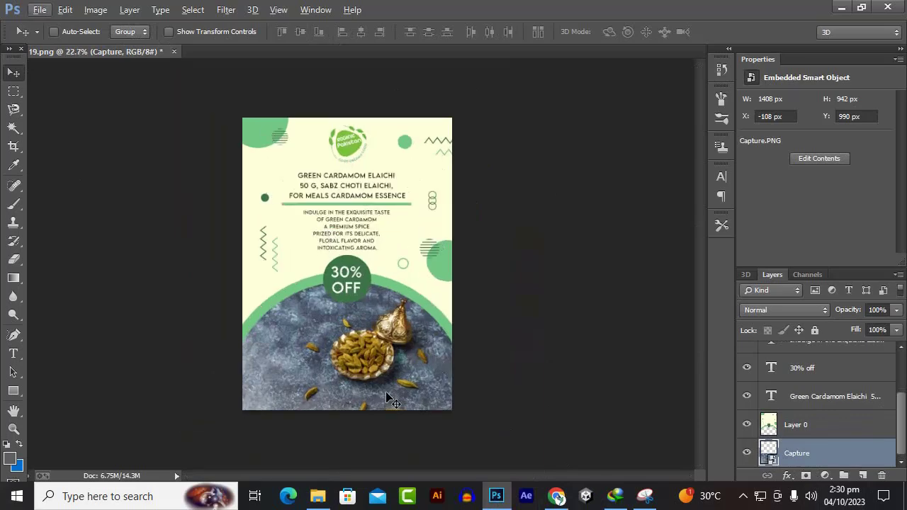
pyautogui.scroll(1, 257, 259)
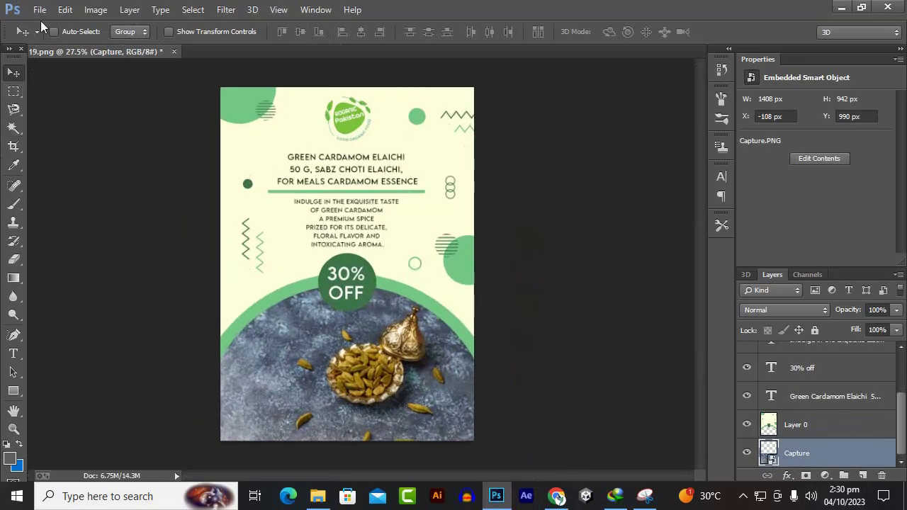
# Step: Start saving the poster under a new name and go to the ROGANICPAKISTAN folder on the Desktop
pyautogui.click(40, 10)
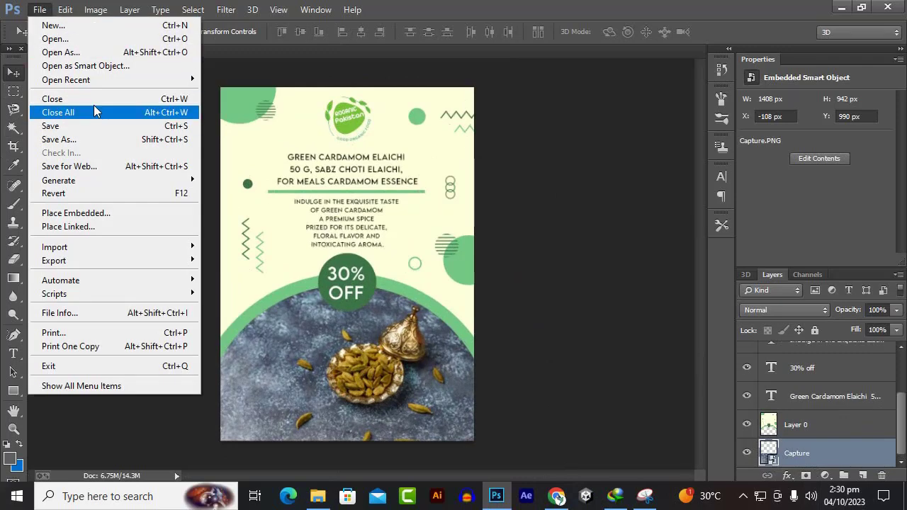
pyautogui.click(89, 140)
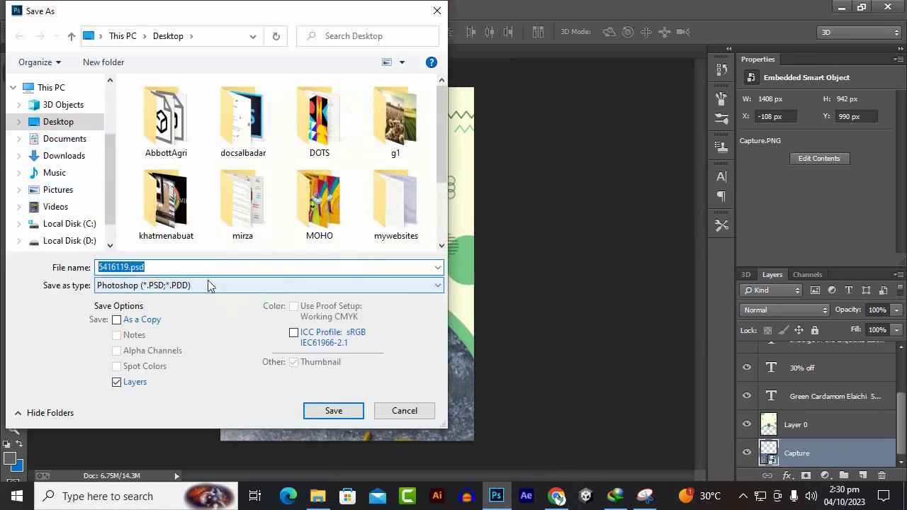
pyautogui.scroll(-1, 354, 204)
pyautogui.click(328, 201)
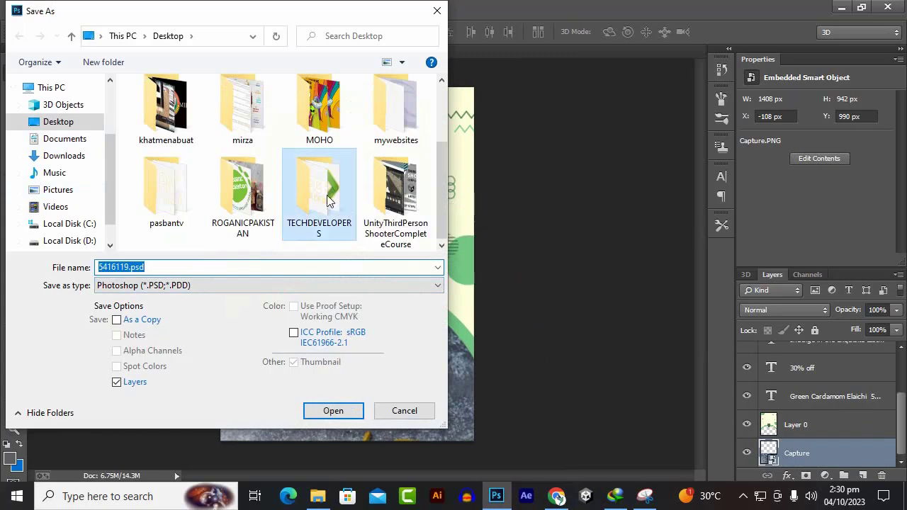
pyautogui.doubleClick(243, 190)
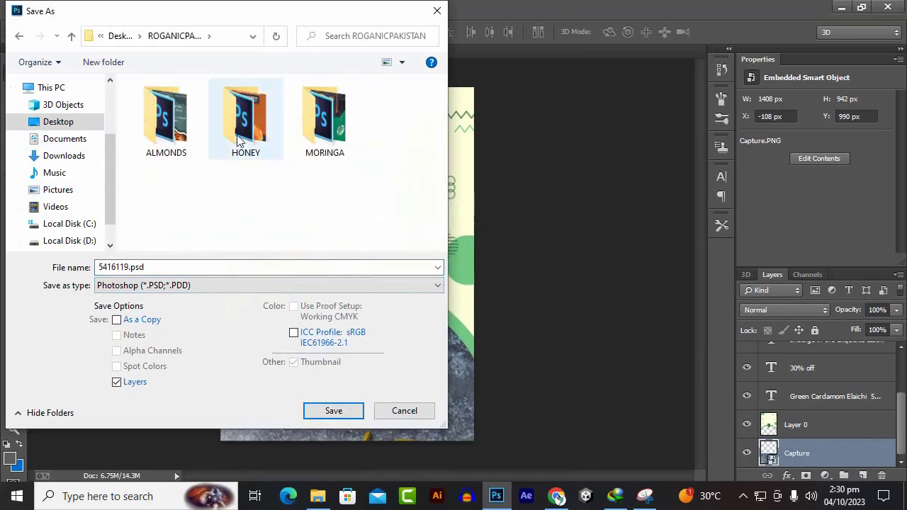
# Step: Create a folder named GreenCardonom inside ROGANICPAKISTAN and open it as the save location
pyautogui.rightClick(314, 198)
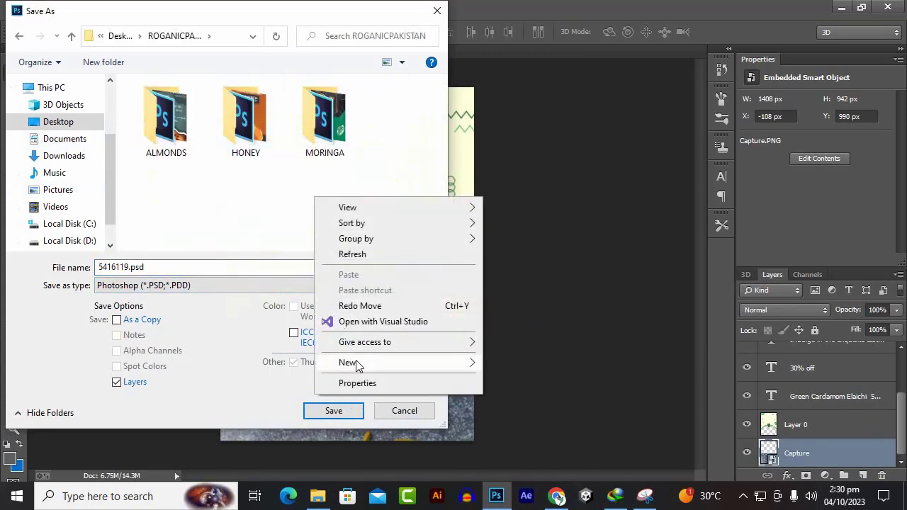
pyautogui.moveTo(358, 364)
pyautogui.click(512, 363)
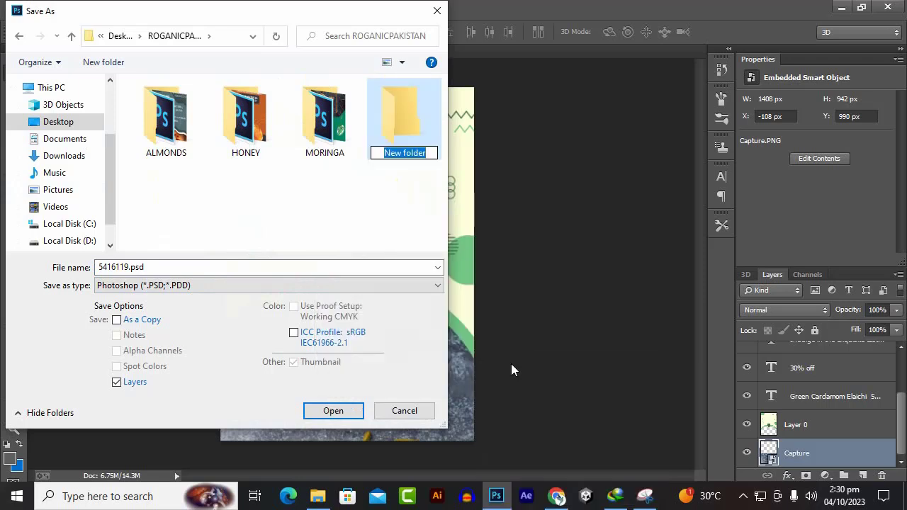
pyautogui.write('f')
pyautogui.press('BackSpace')
pyautogui.press('BackSpace')
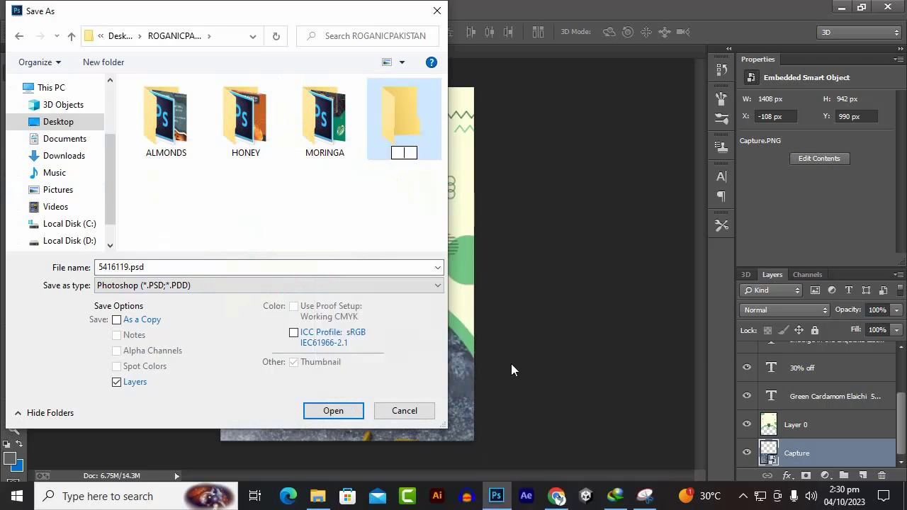
pyautogui.write('GreenCard')
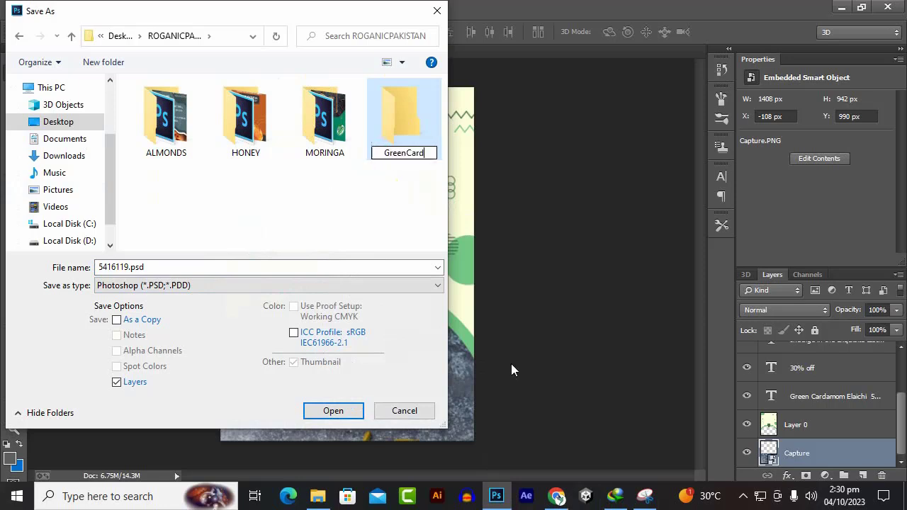
pyautogui.write('onom')
pyautogui.press('Return')
pyautogui.press('Return')
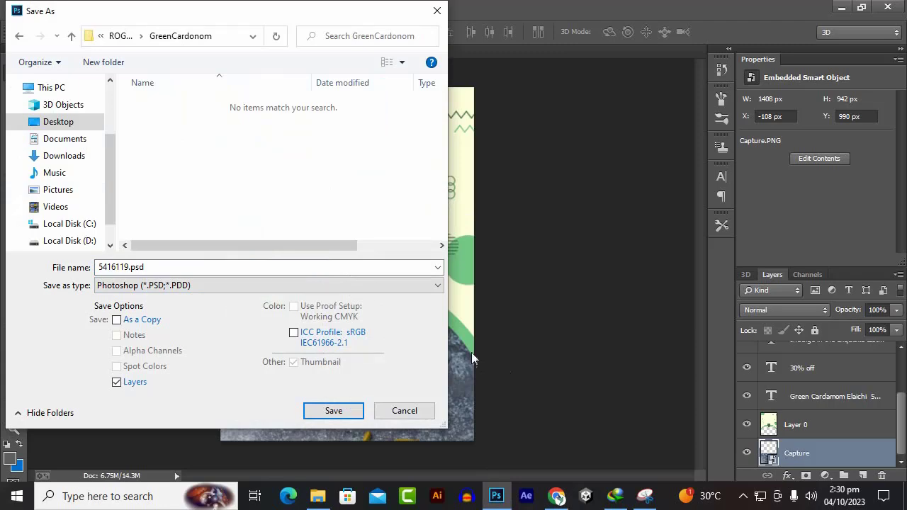
# Step: Save the poster as a JPEG named englishflyer at Maximum quality 12
pyautogui.click(147, 267)
pyautogui.click(165, 286)
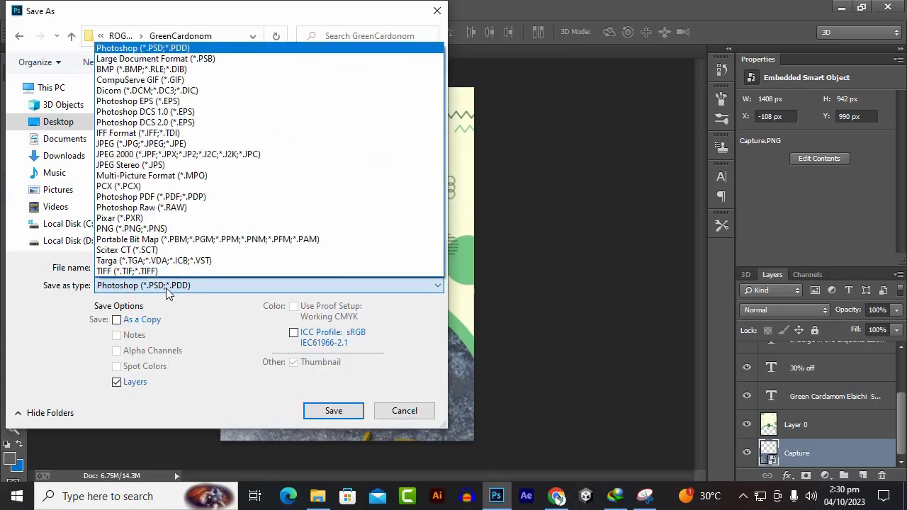
pyautogui.click(134, 144)
pyautogui.click(158, 267)
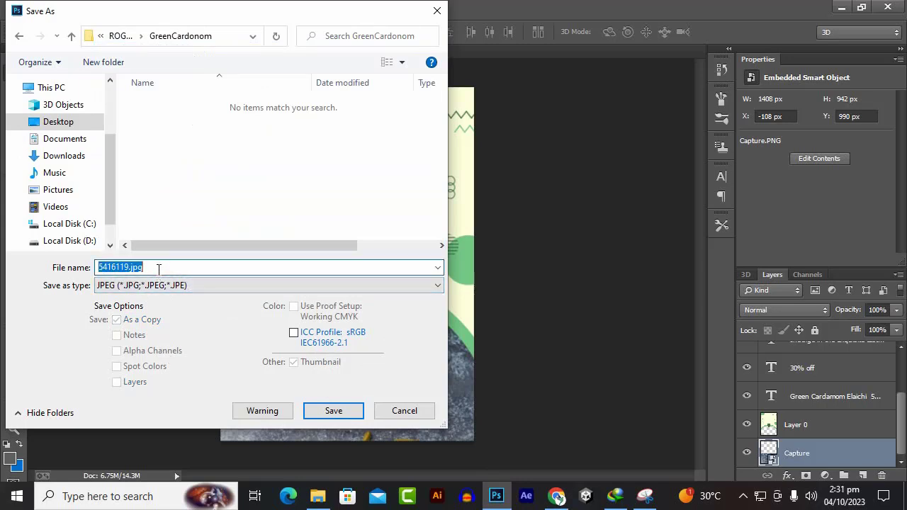
pyautogui.write('englishflyer')
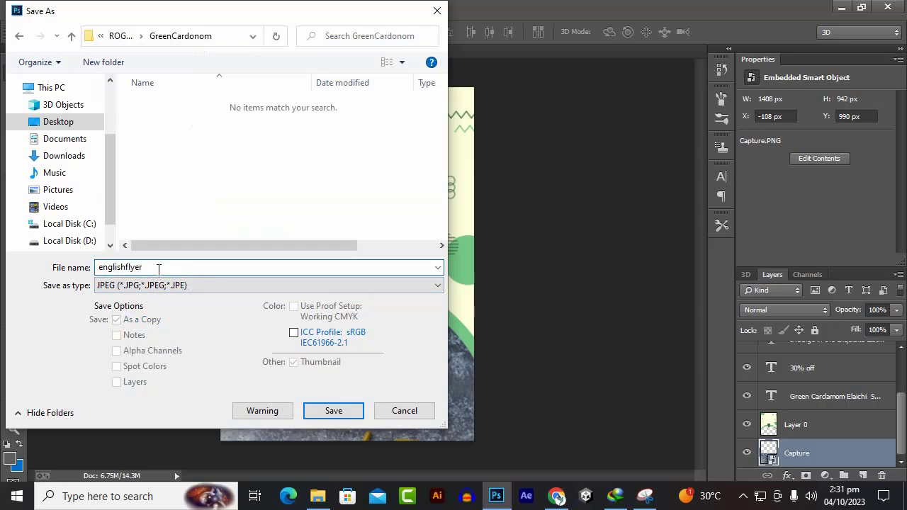
pyautogui.press('Return')
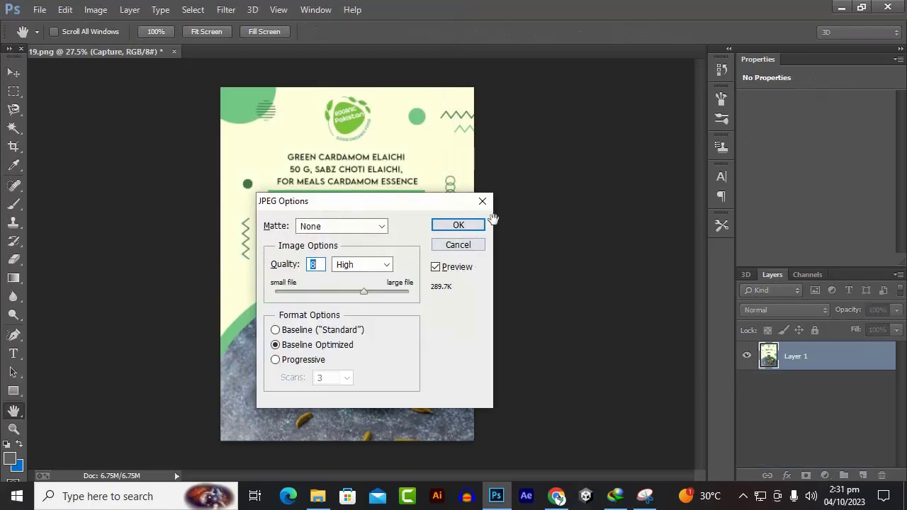
pyautogui.moveTo(363, 292); pyautogui.dragTo(408, 292)
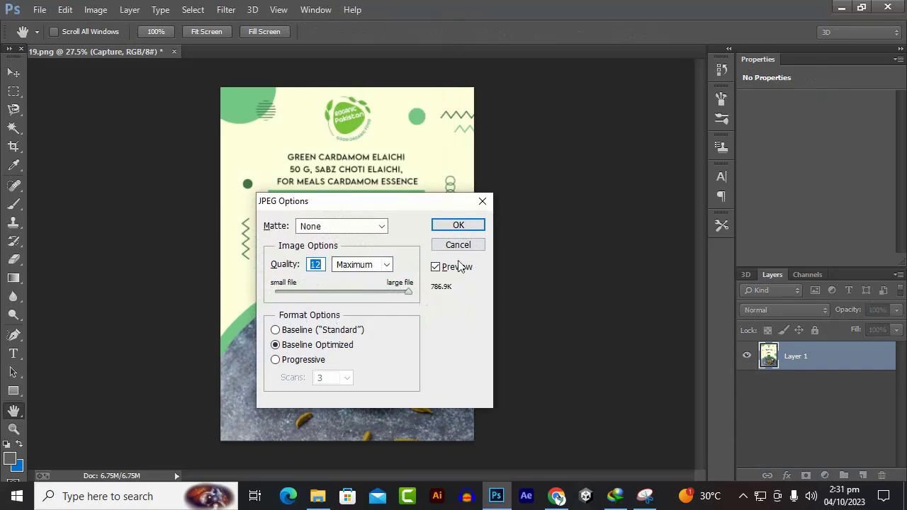
pyautogui.click(456, 225)
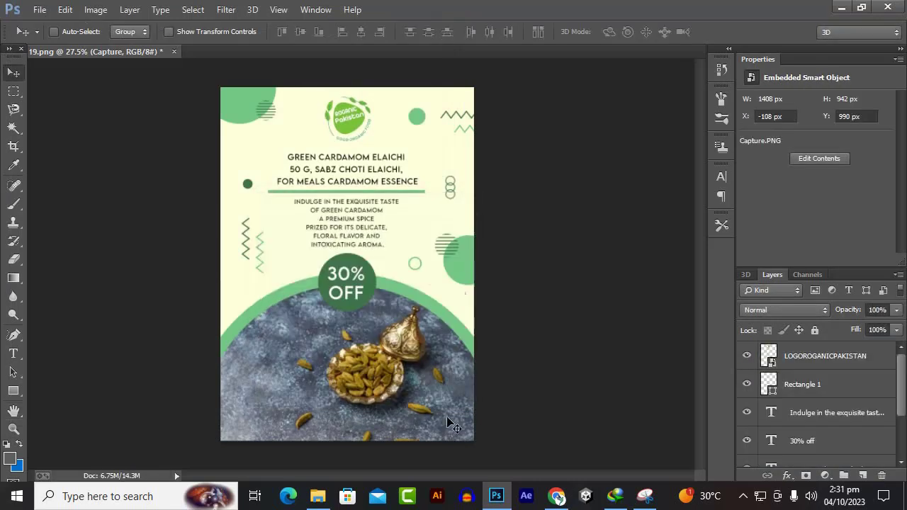
# Step: In File Explorer, view englishflyer.jpg from the Desktop's ROGANICPAKISTAN > GreenCardonom folder, and close the viewer
pyautogui.click(317, 495)
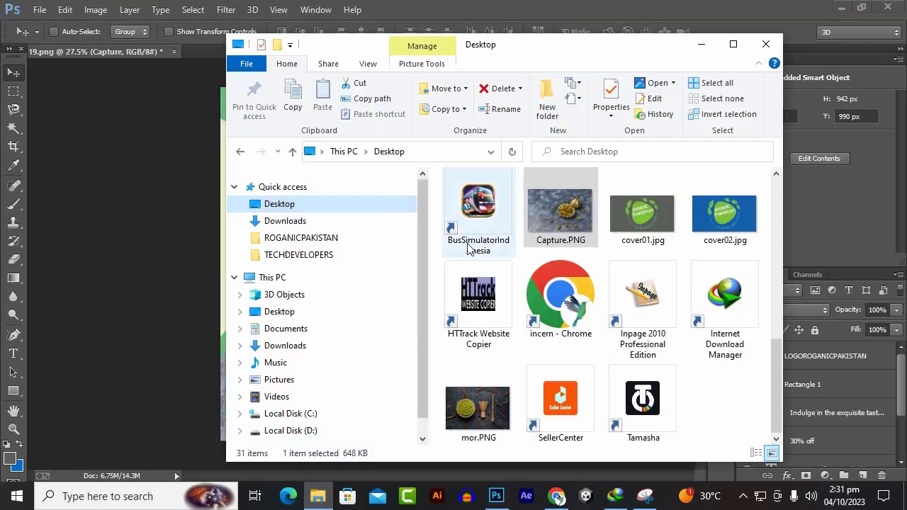
pyautogui.press('super+Up')
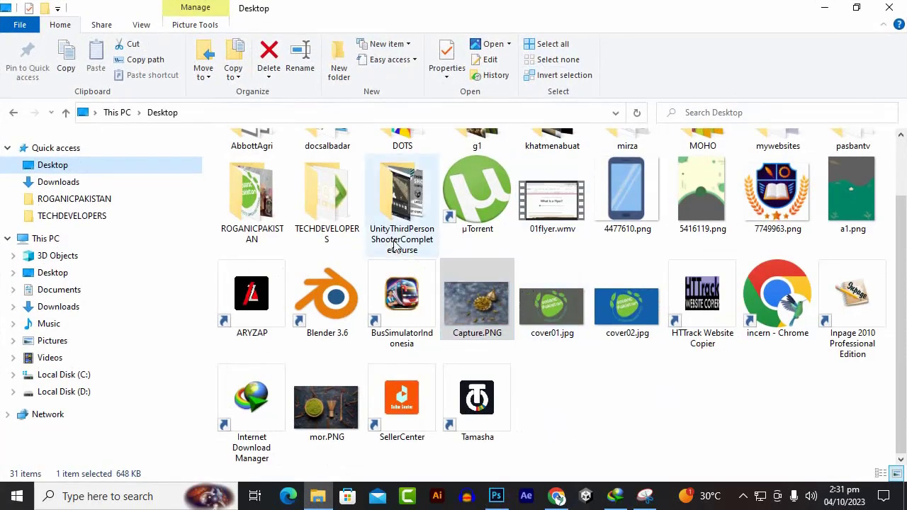
pyautogui.doubleClick(259, 212)
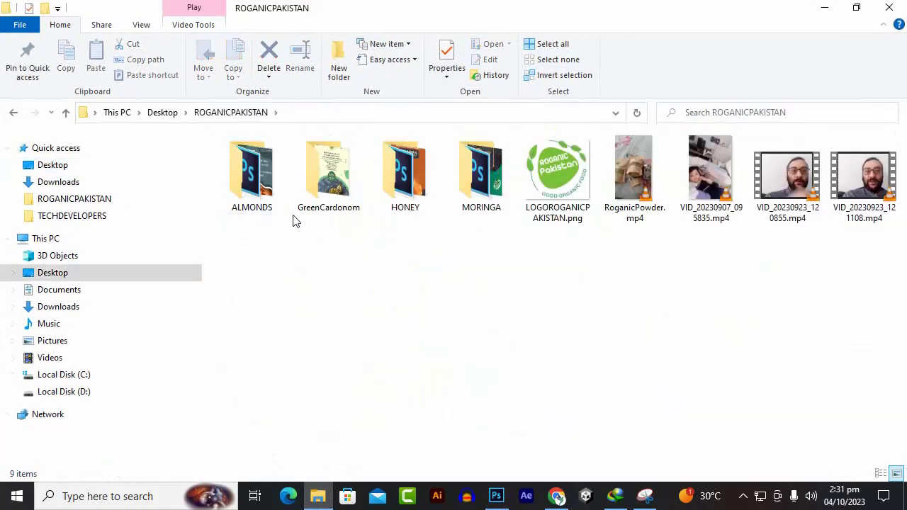
pyautogui.doubleClick(345, 202)
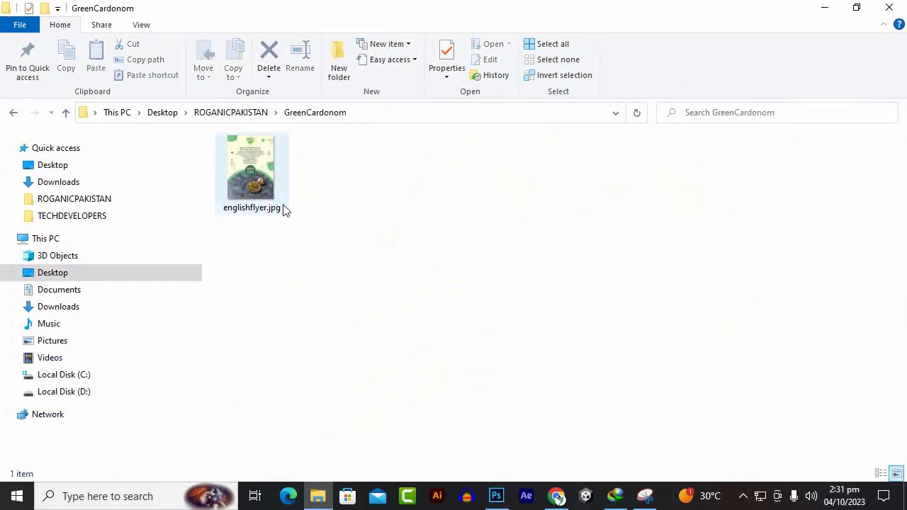
pyautogui.doubleClick(282, 208)
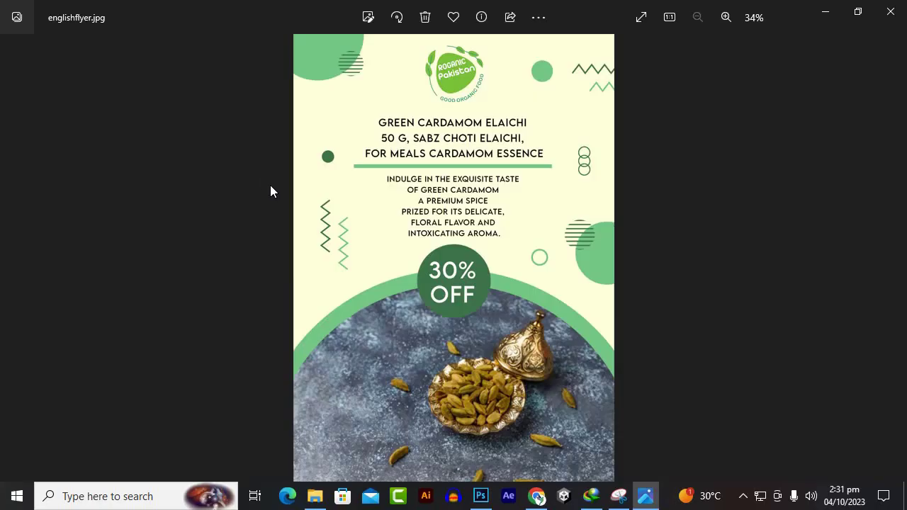
pyautogui.click(891, 11)
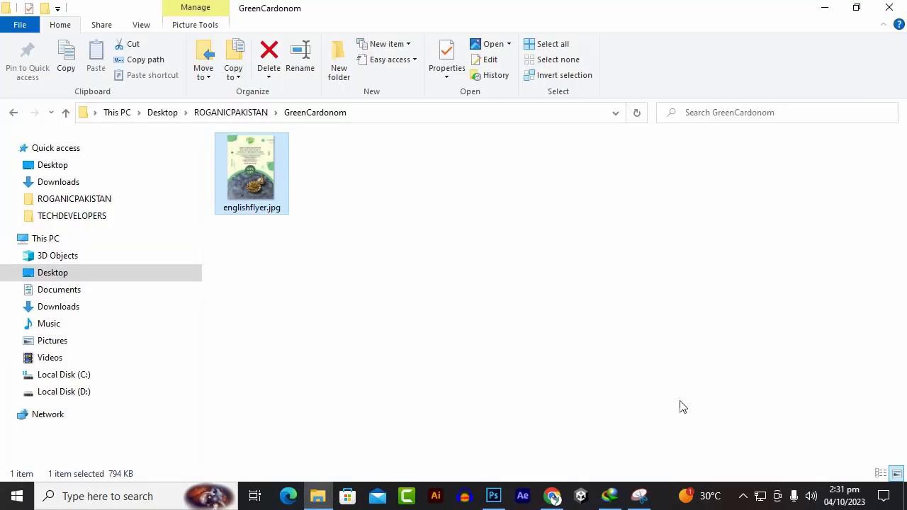
pyautogui.click(744, 499)
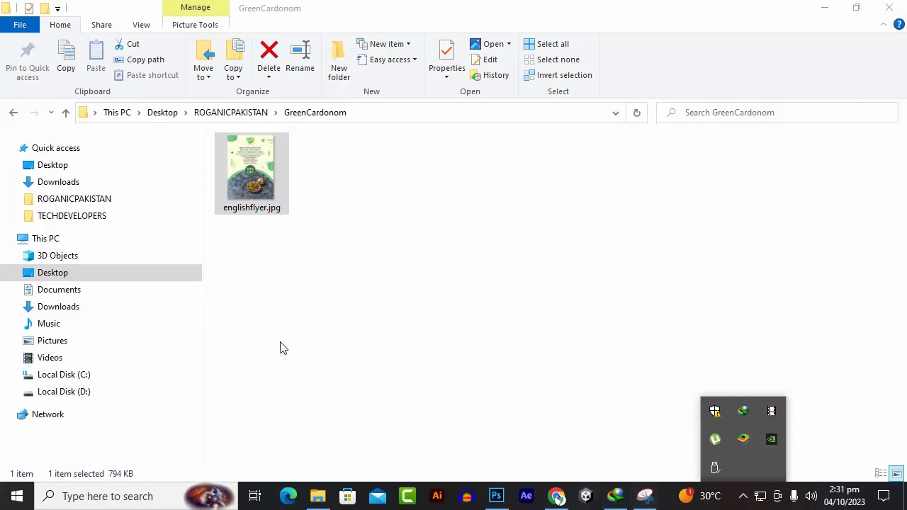
pyautogui.click(770, 417)
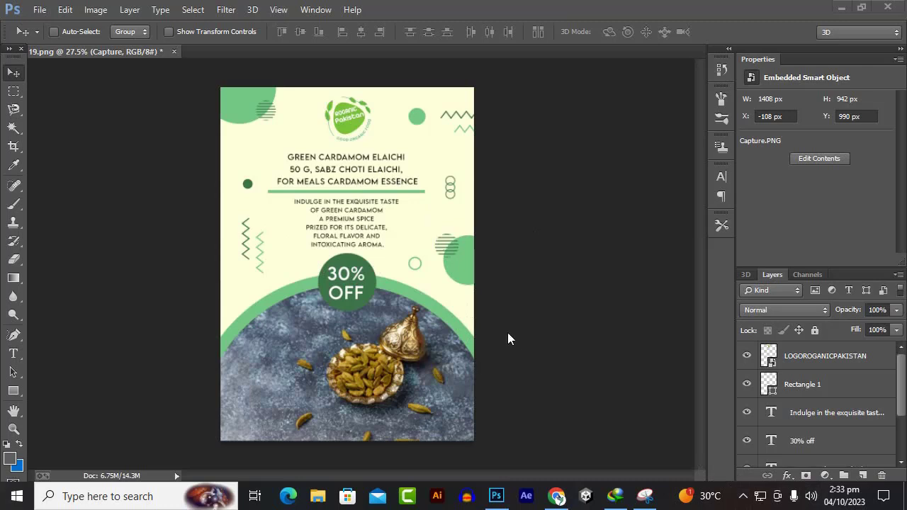
# Step: Find and launch Inpage 2010 Professional Edition through the Windows search
pyautogui.click(180, 494)
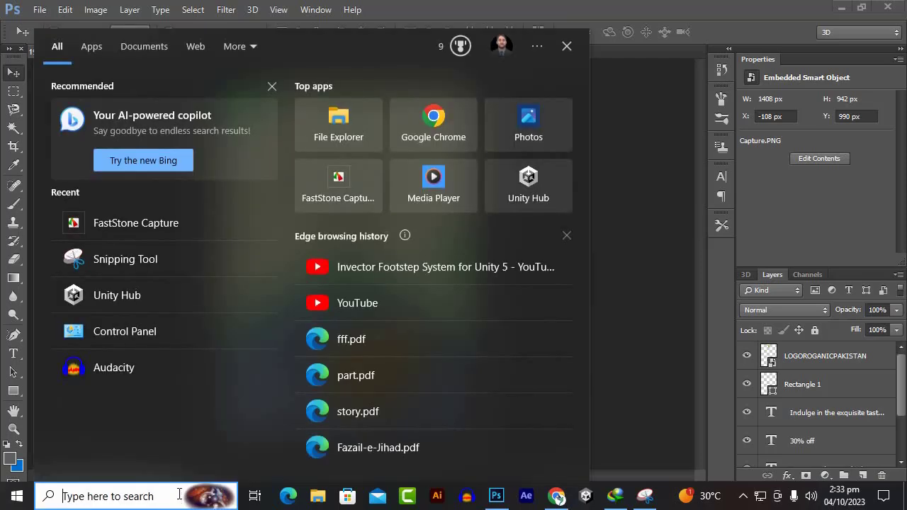
pyautogui.write('inpag')
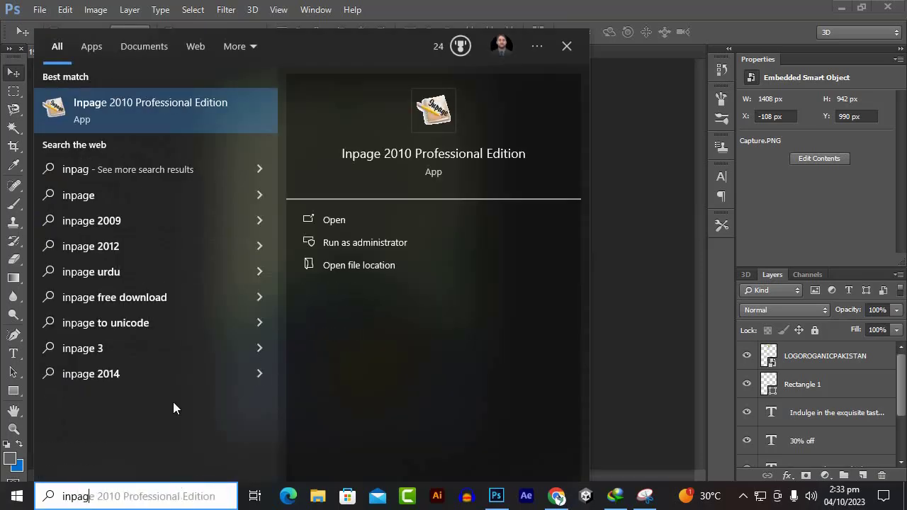
pyautogui.click(204, 103)
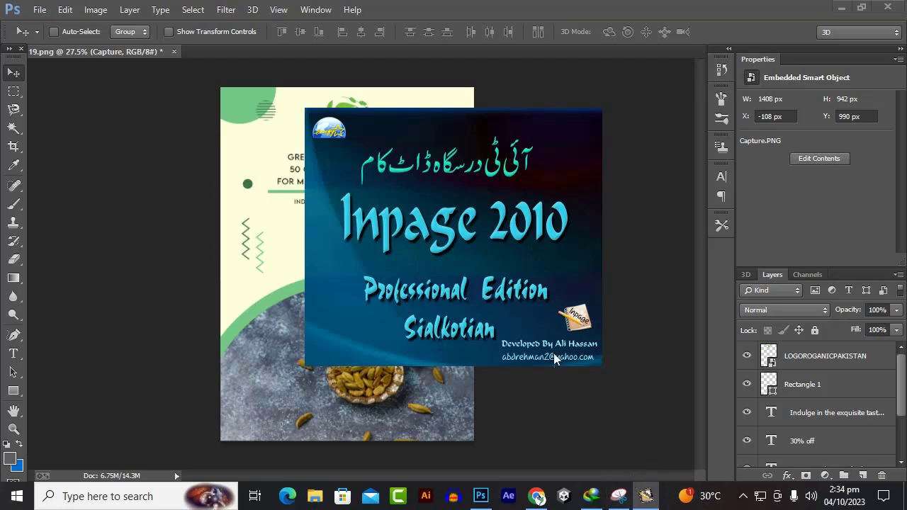
# Step: Switch to Chrome, search Google for "sabaz alaichi for sale" and show the image results
pyautogui.click(536, 496)
pyautogui.click(535, 12)
pyautogui.click(526, 39)
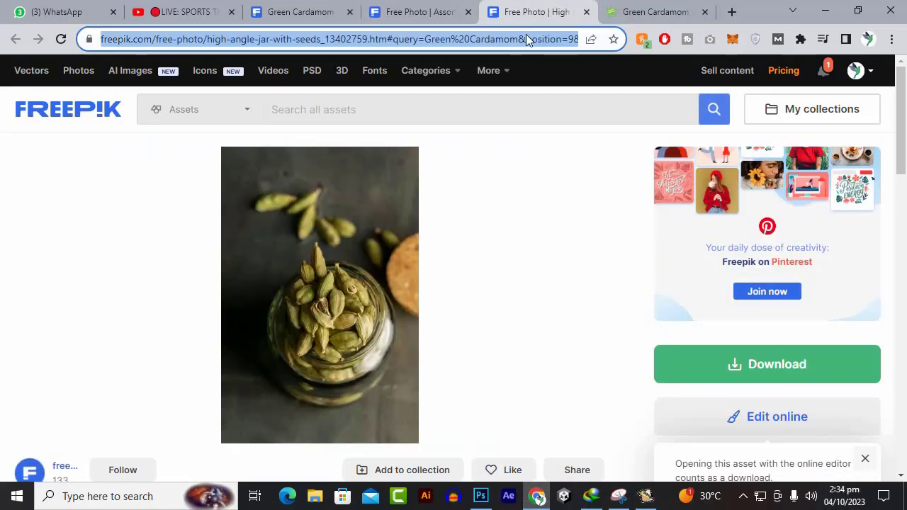
pyautogui.write('s')
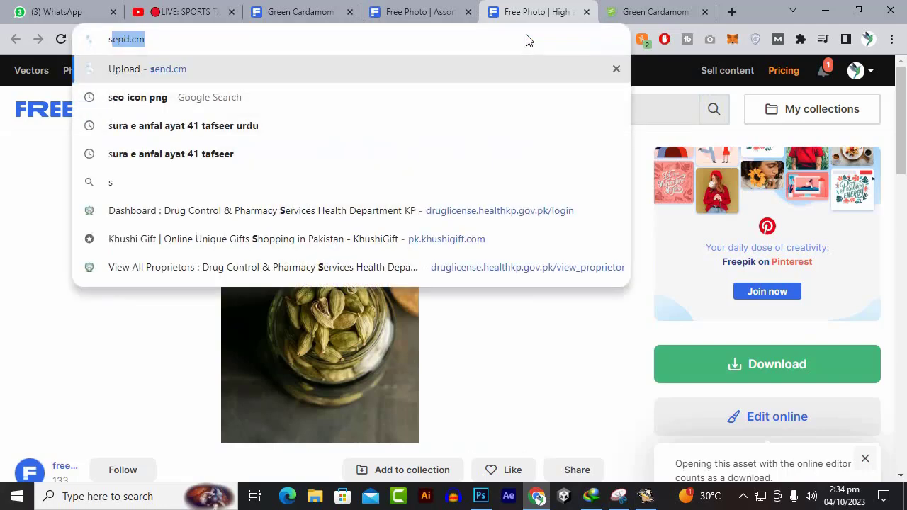
pyautogui.write('abaz alai')
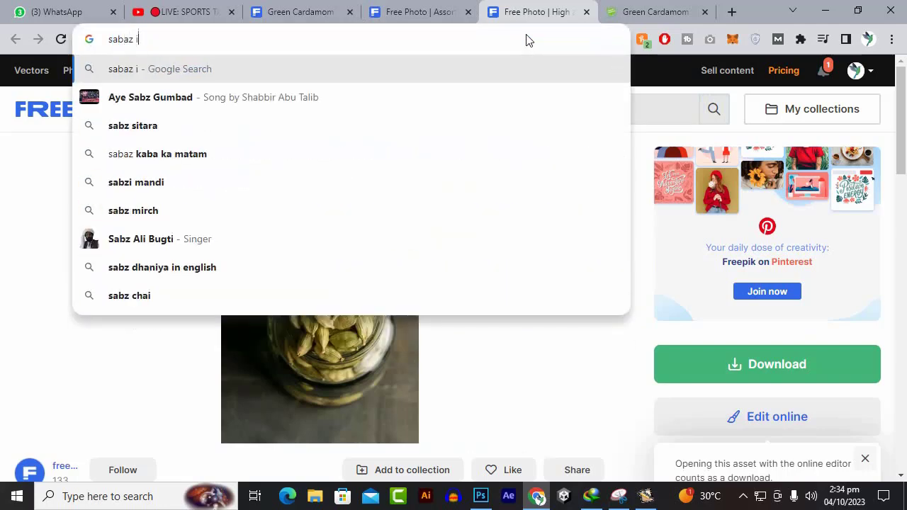
pyautogui.write('chi for')
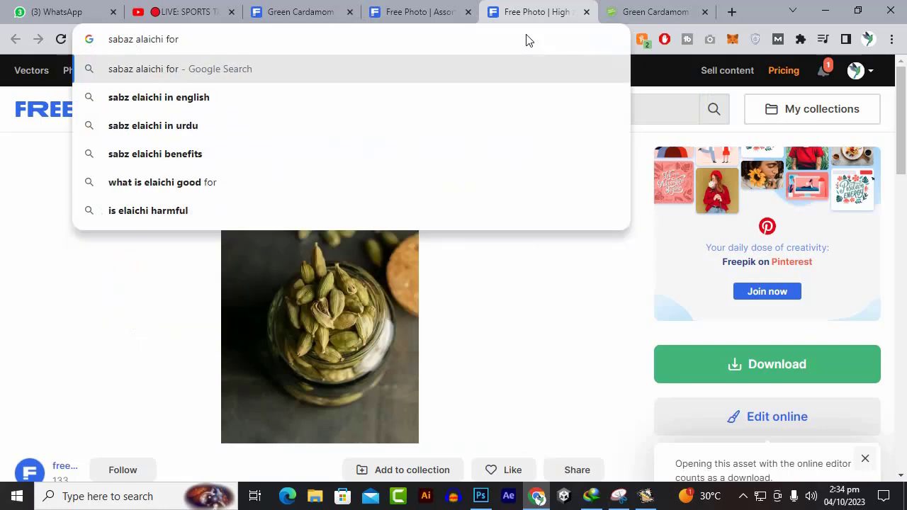
pyautogui.write(' sale')
pyautogui.press('Return')
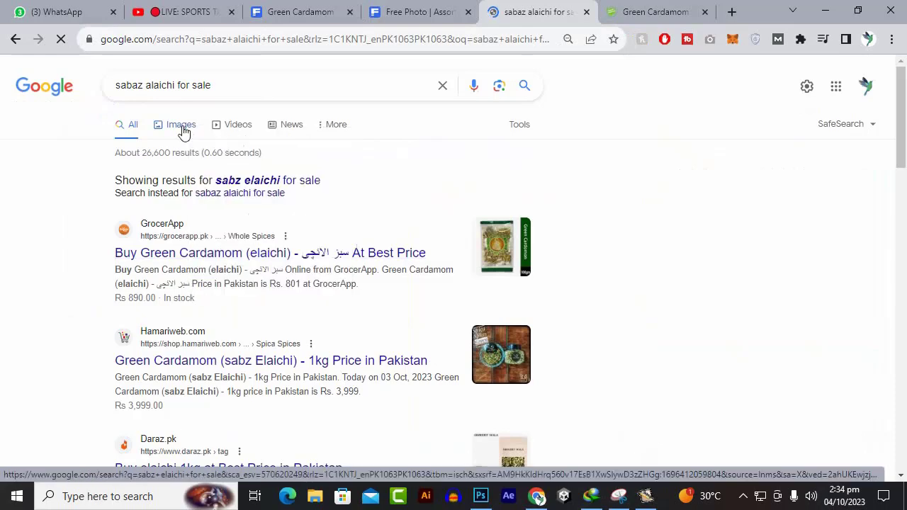
pyautogui.click(181, 126)
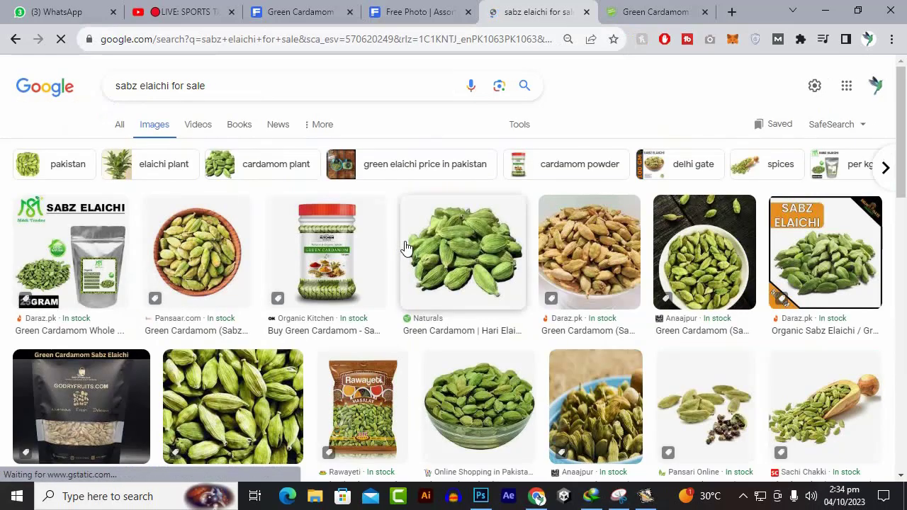
# Step: Open the Organic Kitchen green cardamom result in a new tab, examine its product image, and return to the image results
pyautogui.rightClick(365, 227)
pyautogui.click(383, 235)
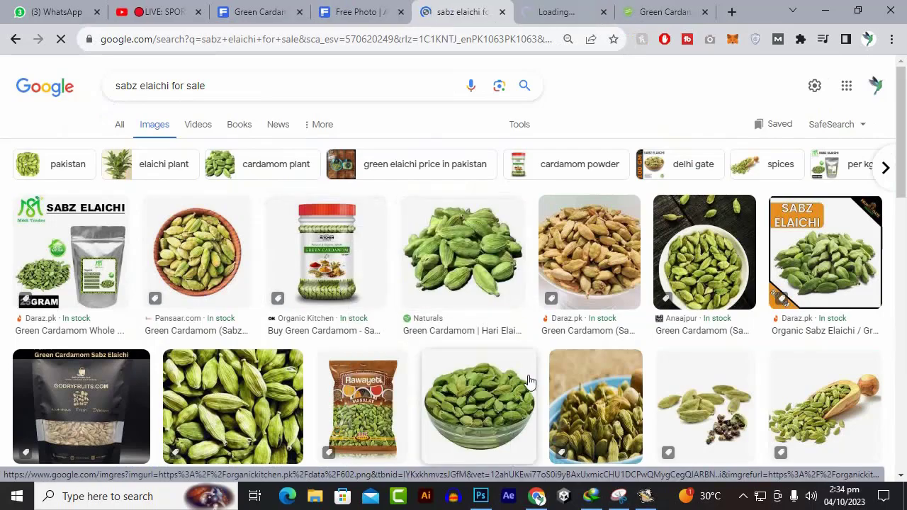
pyautogui.scroll(-3, 533, 379)
pyautogui.scroll(-1, 533, 379)
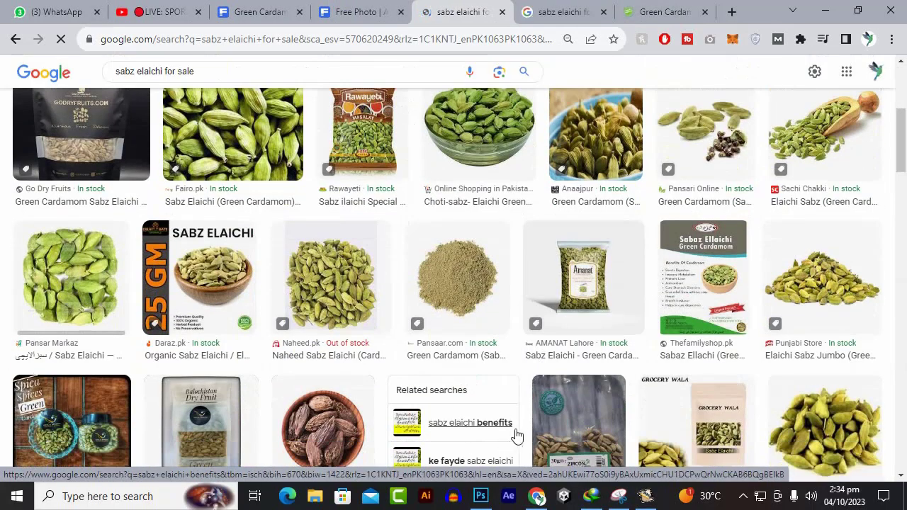
pyautogui.scroll(-5, 517, 433)
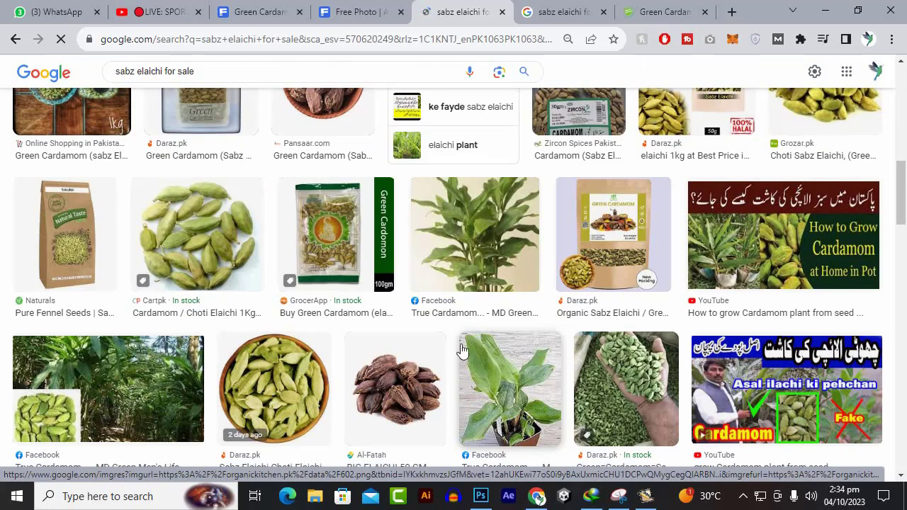
pyautogui.click(577, 11)
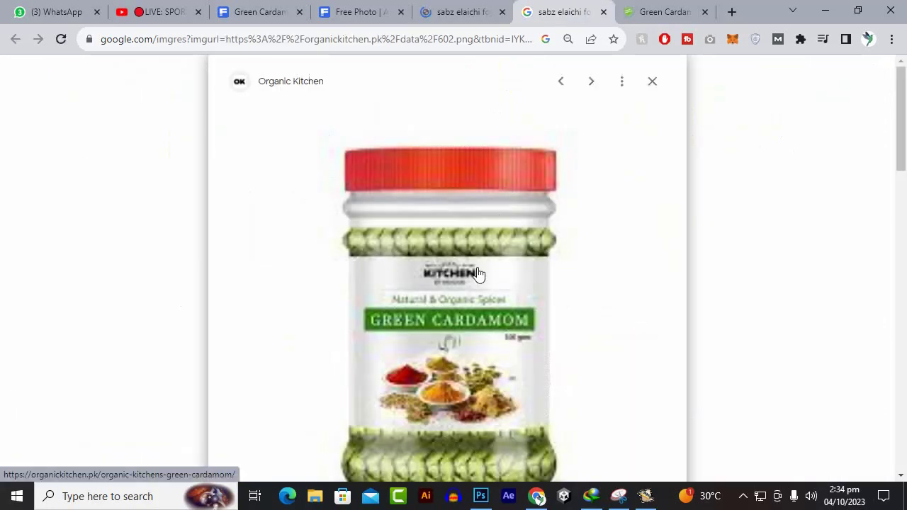
pyautogui.scroll(-2, 490, 345)
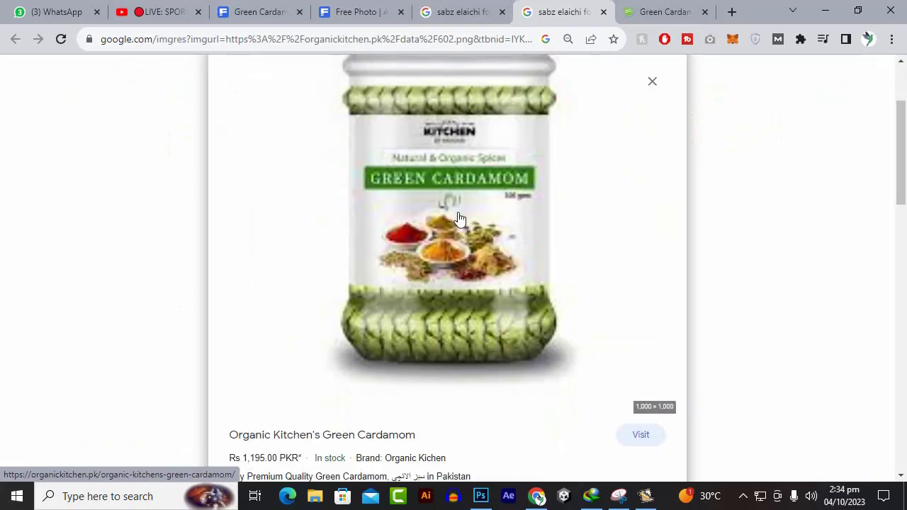
pyautogui.scroll(2, 454, 228)
pyautogui.click(457, 8)
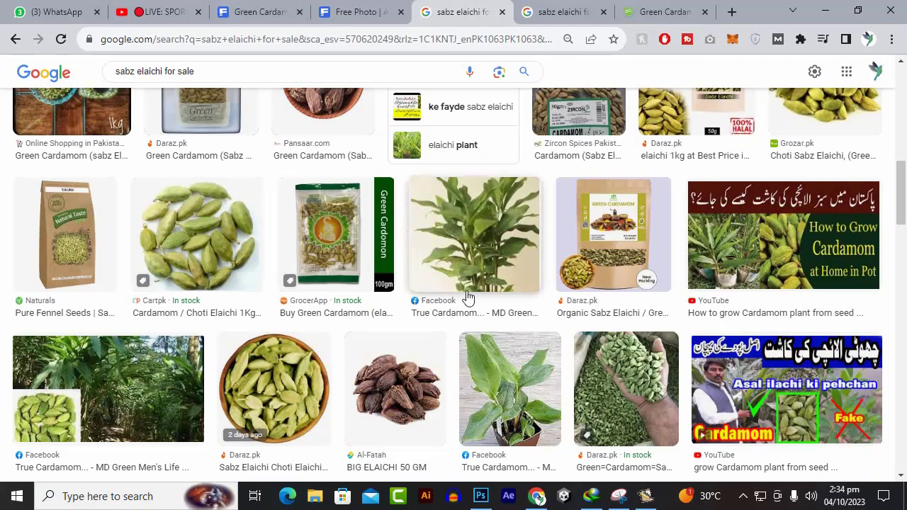
# Step: Look through the remaining "sabz elaichi for sale" image results for Urdu wording and packaging references
pyautogui.scroll(-4, 465, 298)
pyautogui.scroll(2, 466, 298)
pyautogui.scroll(-4, 467, 296)
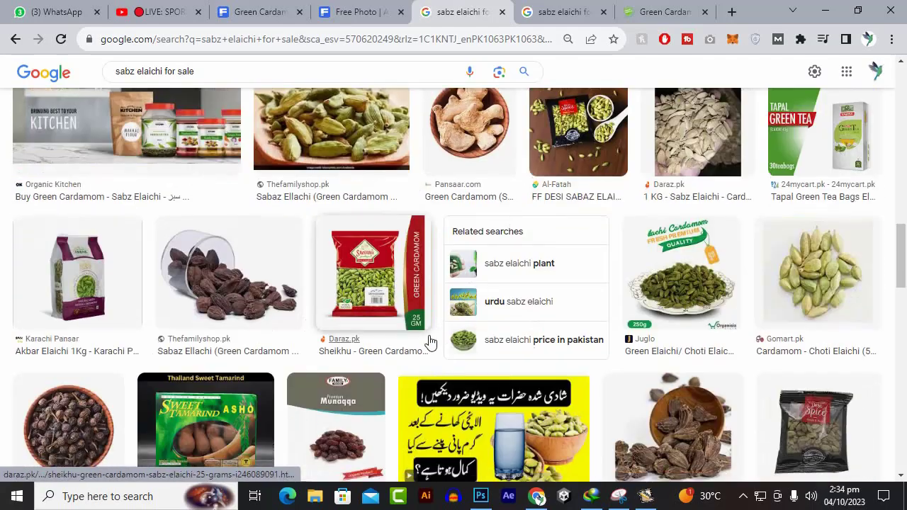
pyautogui.scroll(-2, 416, 314)
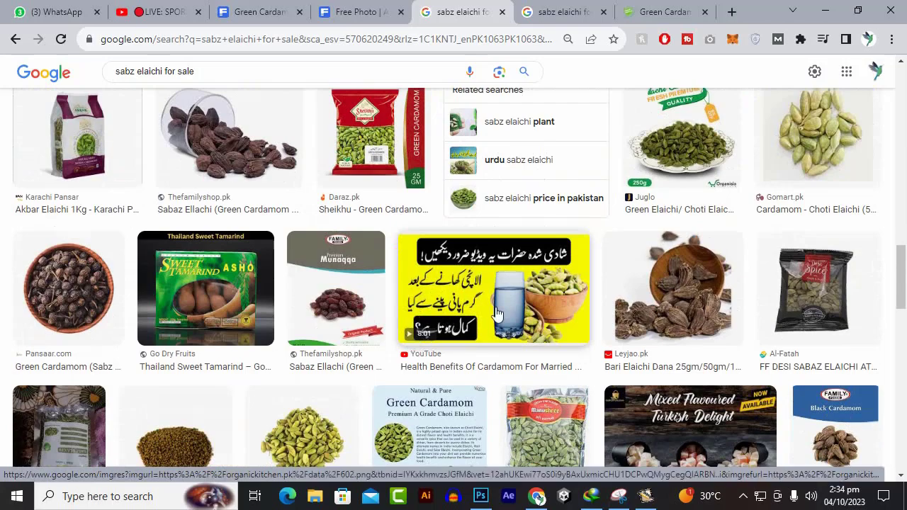
pyautogui.scroll(-4, 464, 297)
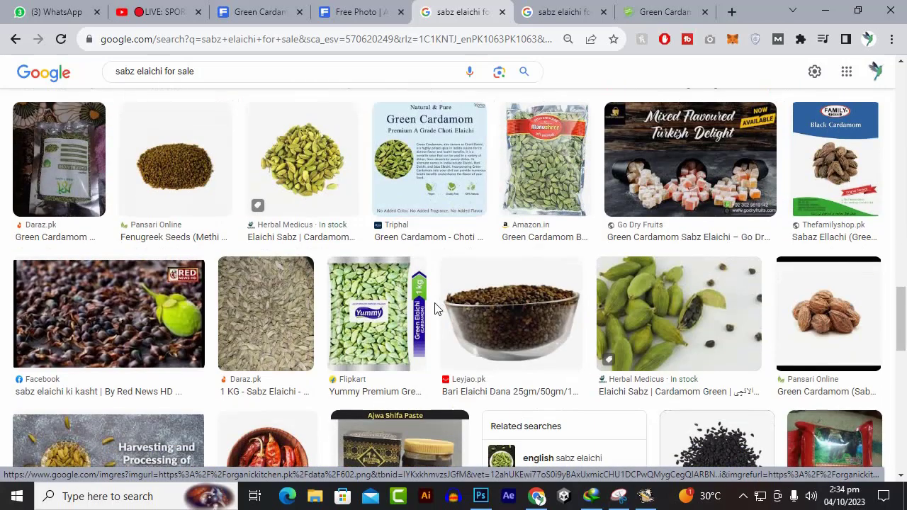
pyautogui.scroll(-5, 407, 357)
pyautogui.scroll(-5, 409, 357)
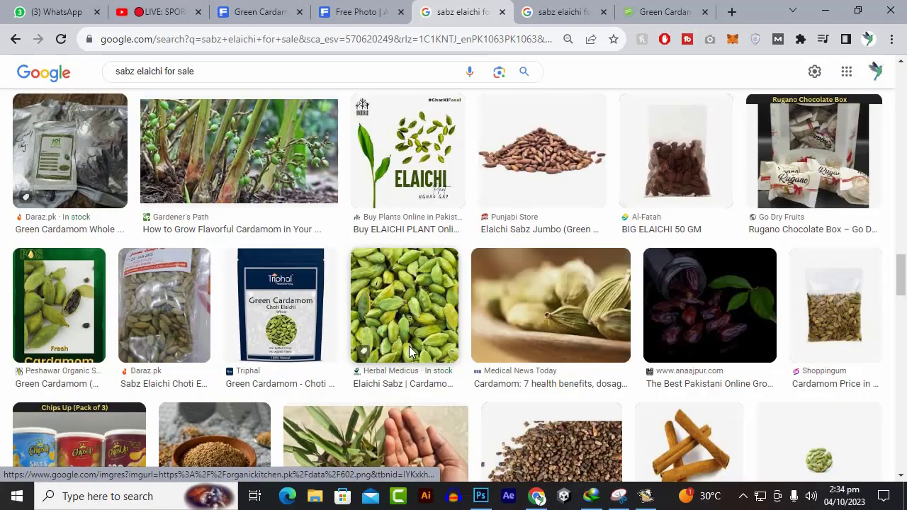
pyautogui.scroll(-7, 432, 332)
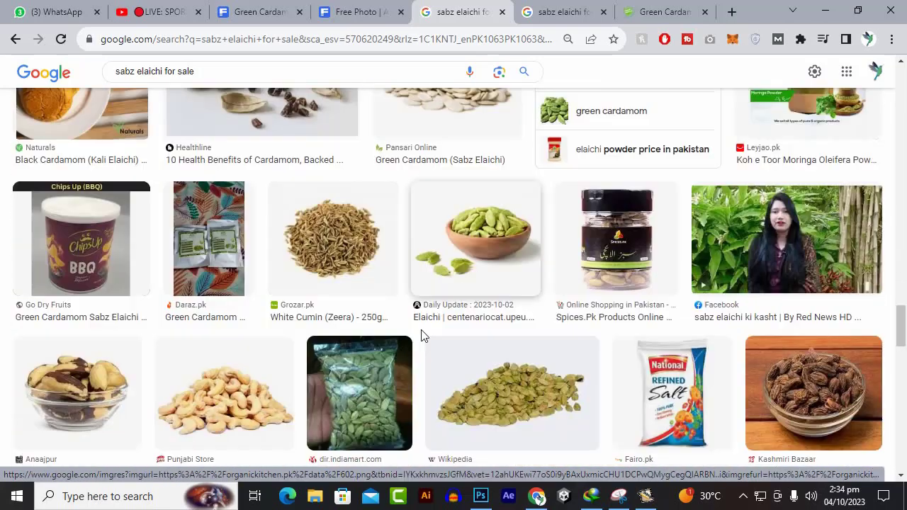
pyautogui.scroll(-4, 375, 338)
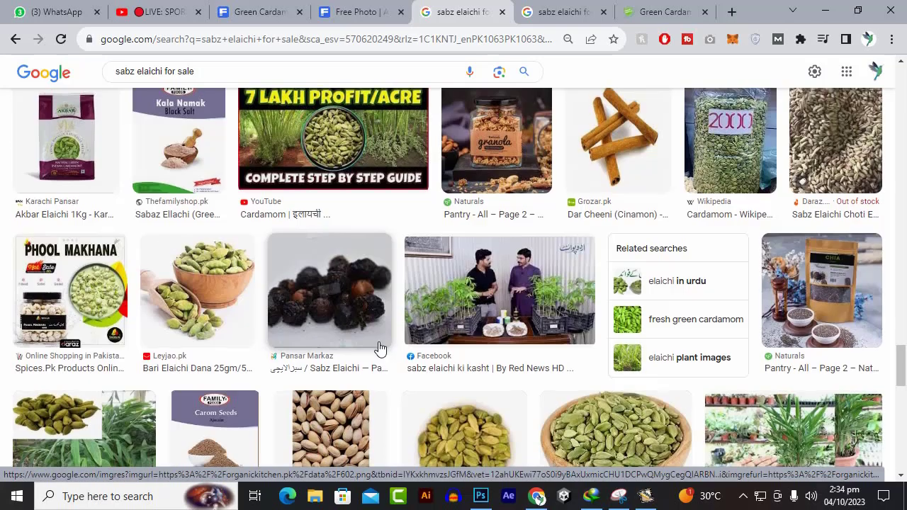
pyautogui.scroll(-3, 379, 348)
pyautogui.scroll(-3, 379, 354)
pyautogui.scroll(-6, 379, 355)
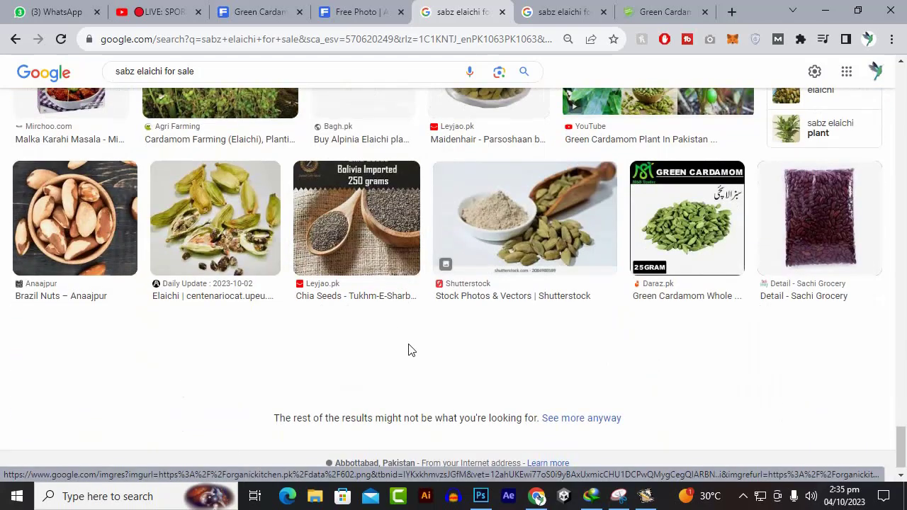
pyautogui.scroll(-1, 406, 349)
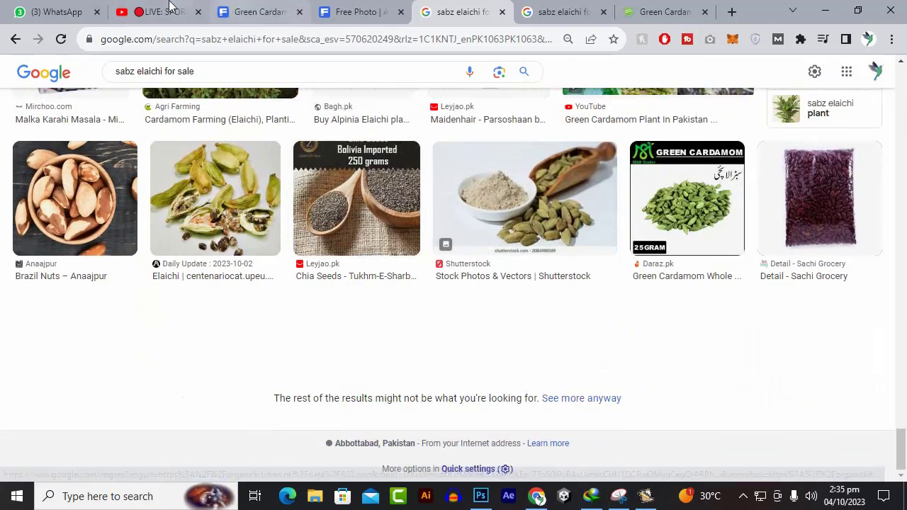
# Step: Switch to Photoshop and copy the whole "Indulge in the exquisite taste" description text from the flyer
pyautogui.click(482, 492)
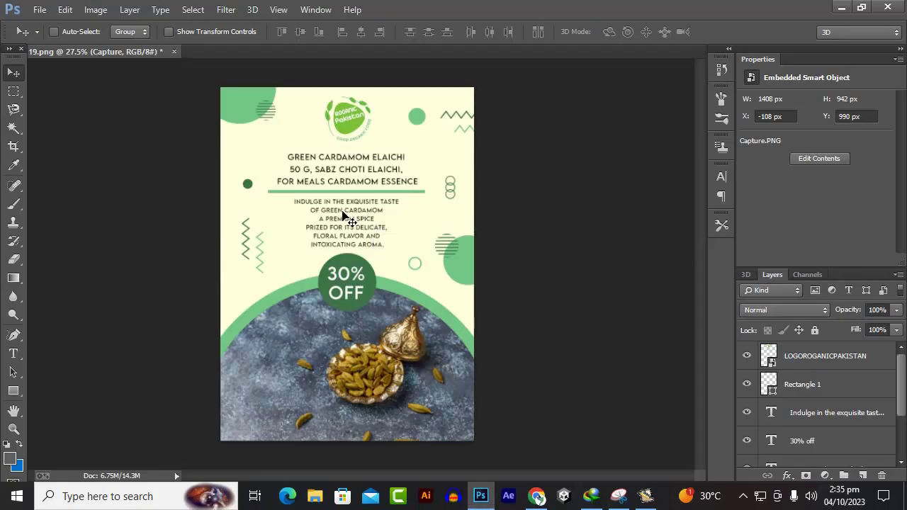
pyautogui.scroll(3, 342, 211)
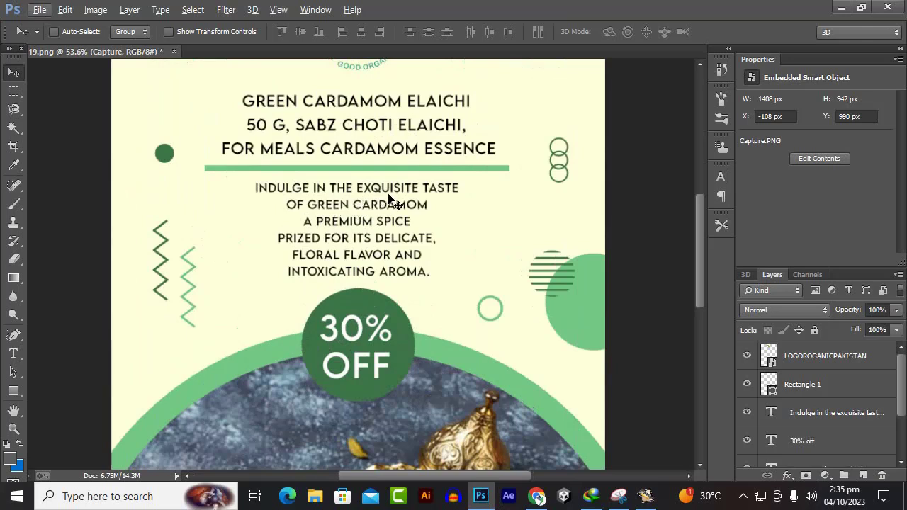
pyautogui.click(14, 352)
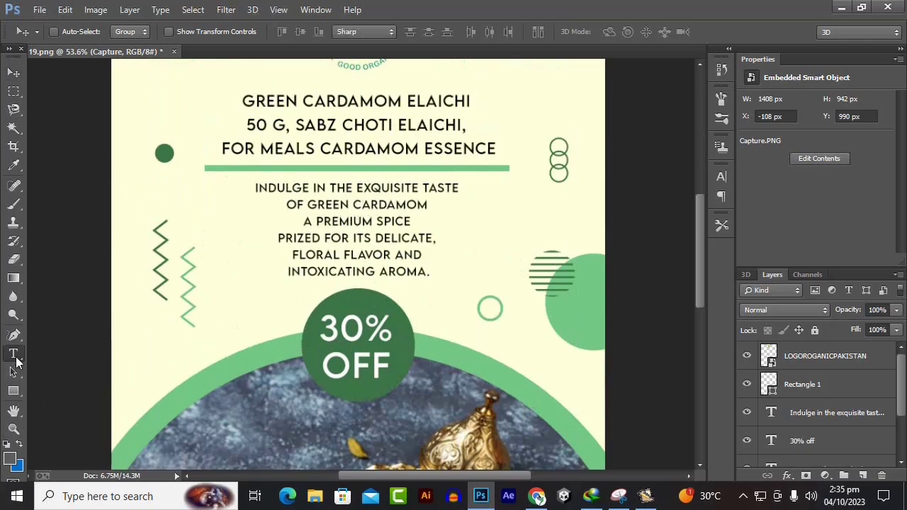
pyautogui.click(342, 224)
pyautogui.hotkey('ctrl', 'a')
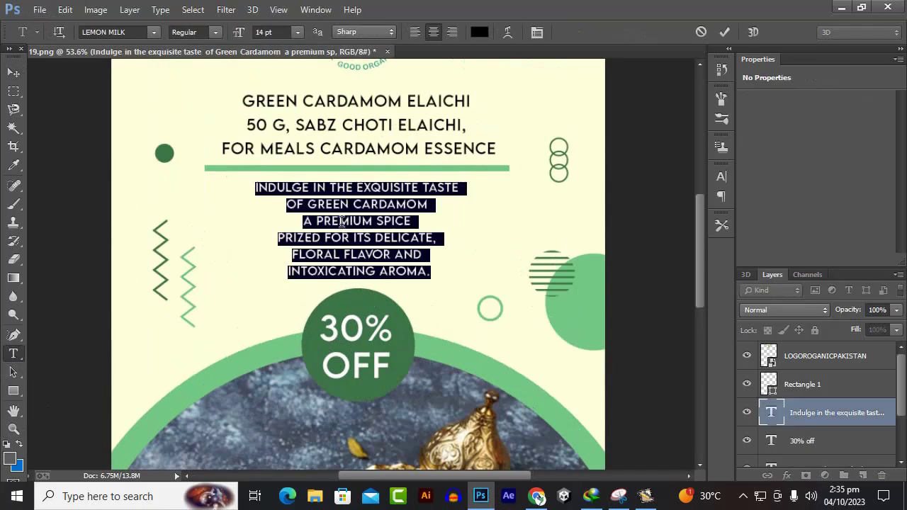
pyautogui.rightClick(342, 225)
pyautogui.click(352, 234)
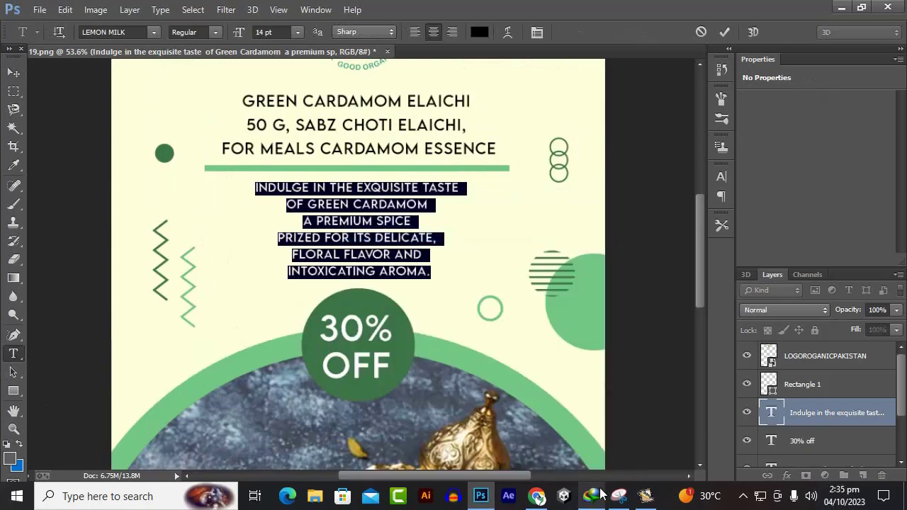
# Step: Switch to Chrome, search for "translate english to urdu", and paste the copied description into Google's English-to-Urdu translator
pyautogui.click(538, 497)
pyautogui.click(500, 39)
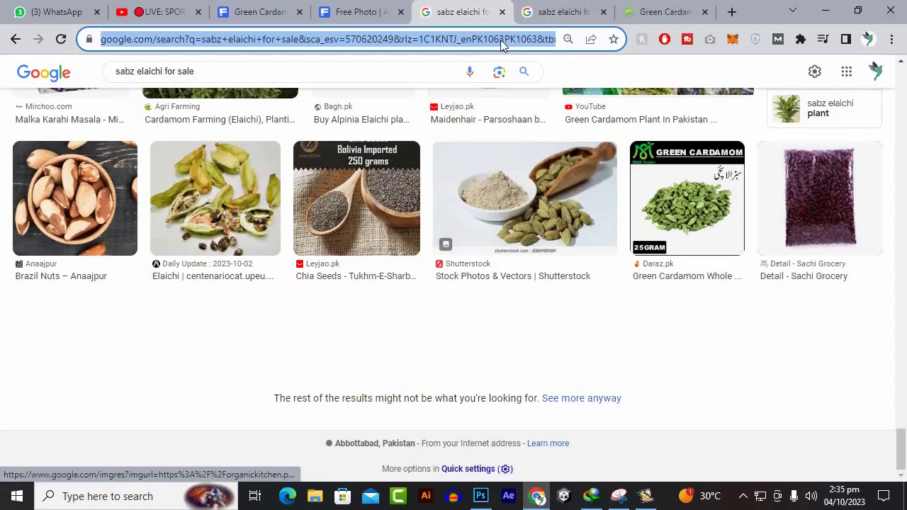
pyautogui.write('tra')
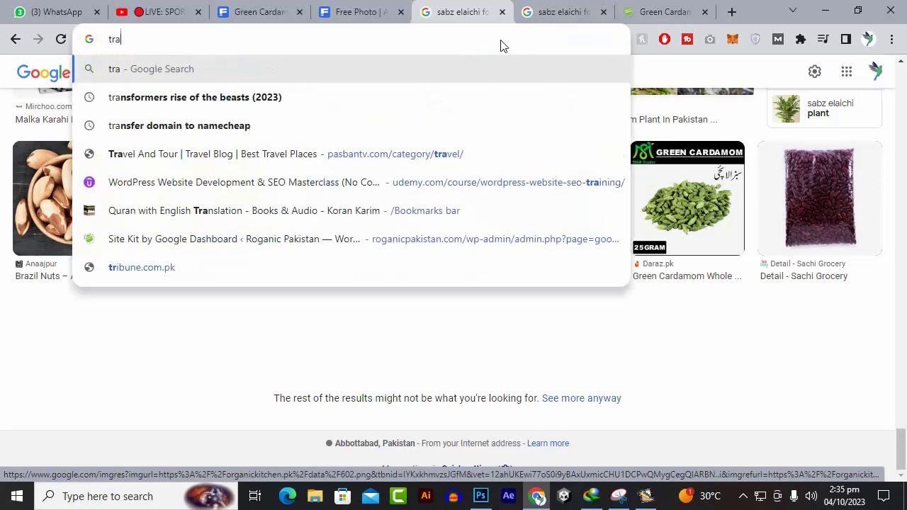
pyautogui.write('nslat')
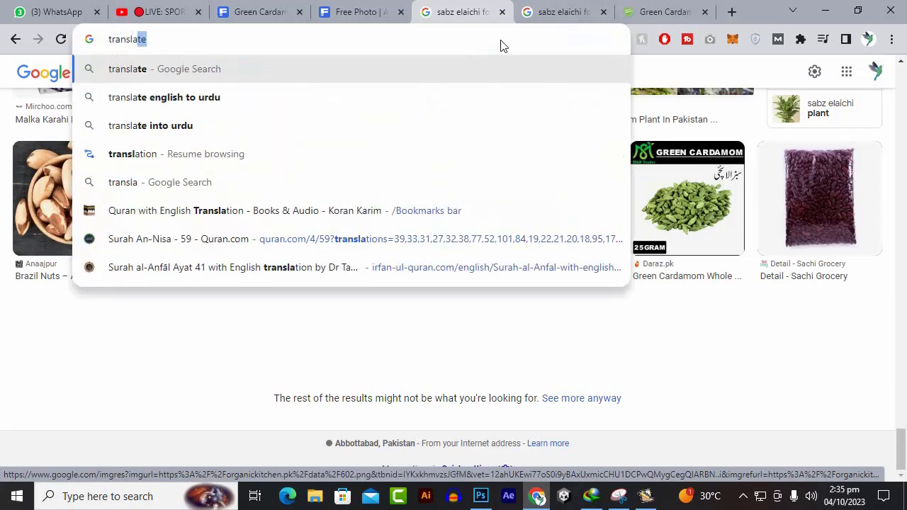
pyautogui.write('e')
pyautogui.press('Down')
pyautogui.press('Return')
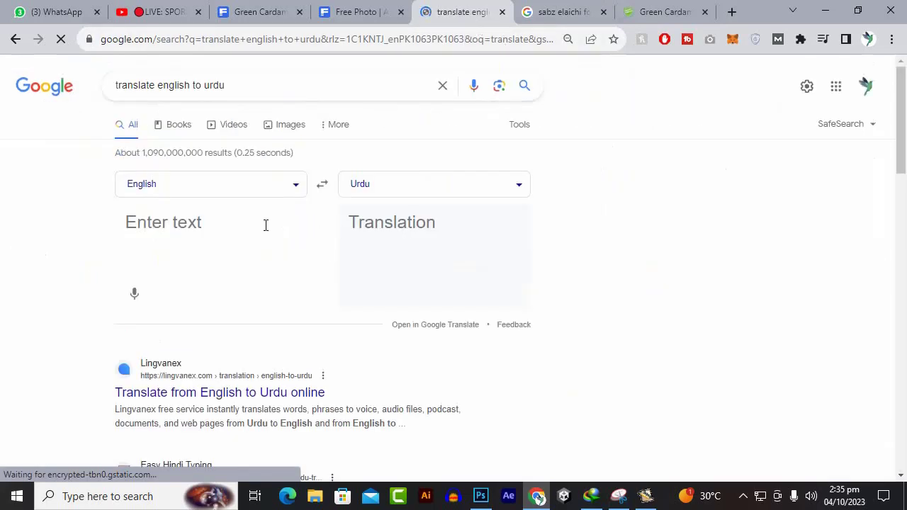
pyautogui.click(245, 222)
pyautogui.hotkey('ctrl', 'v')
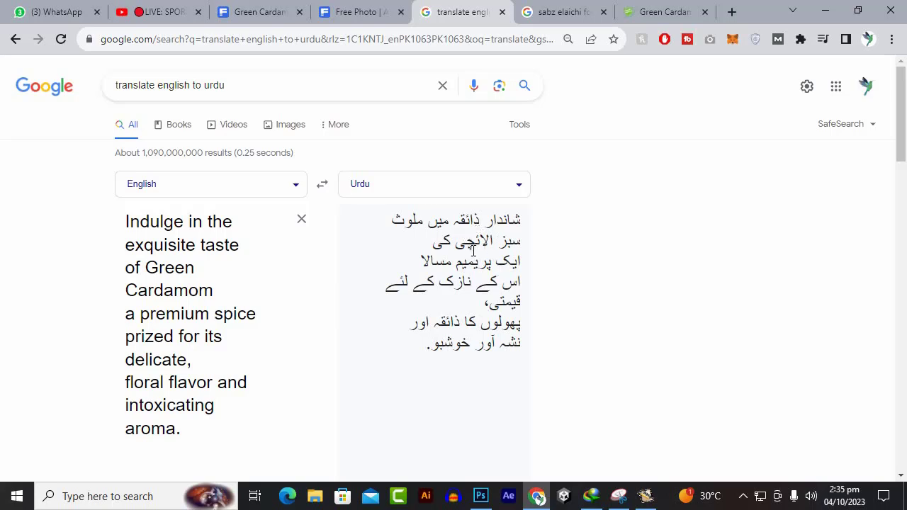
# Step: Switch to InPage and create a new blank document with the default page settings
pyautogui.click(649, 499)
pyautogui.click(8, 23)
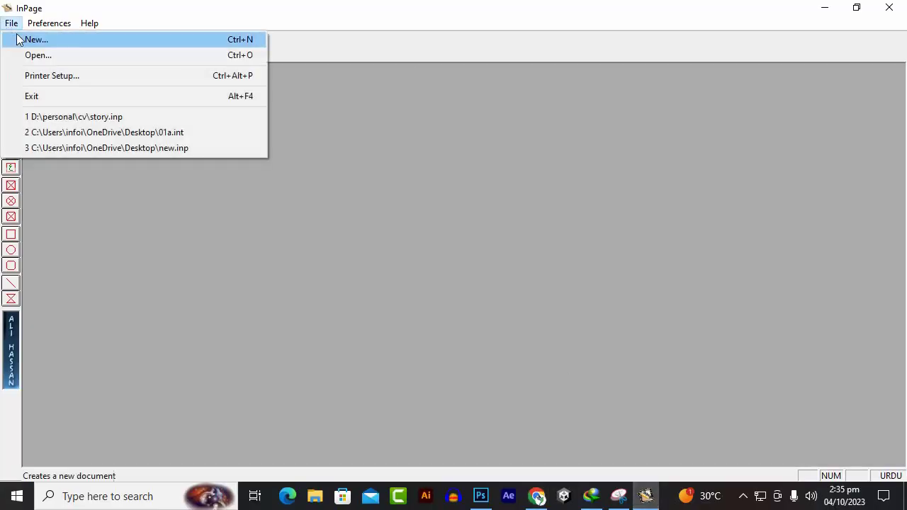
pyautogui.click(19, 40)
pyautogui.click(571, 206)
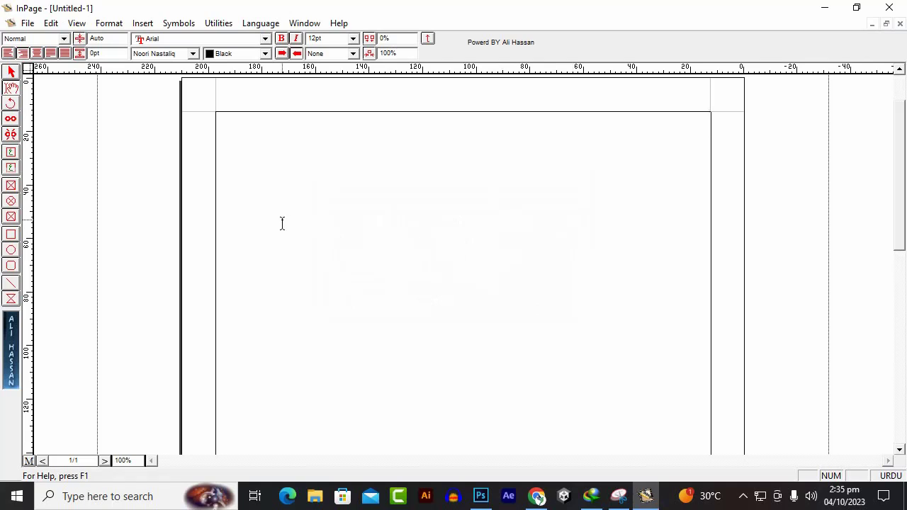
# Step: Check the Urdu translation in Chrome, return to InPage, and set the first Urdu letters to 48 pt
pyautogui.click(482, 497)
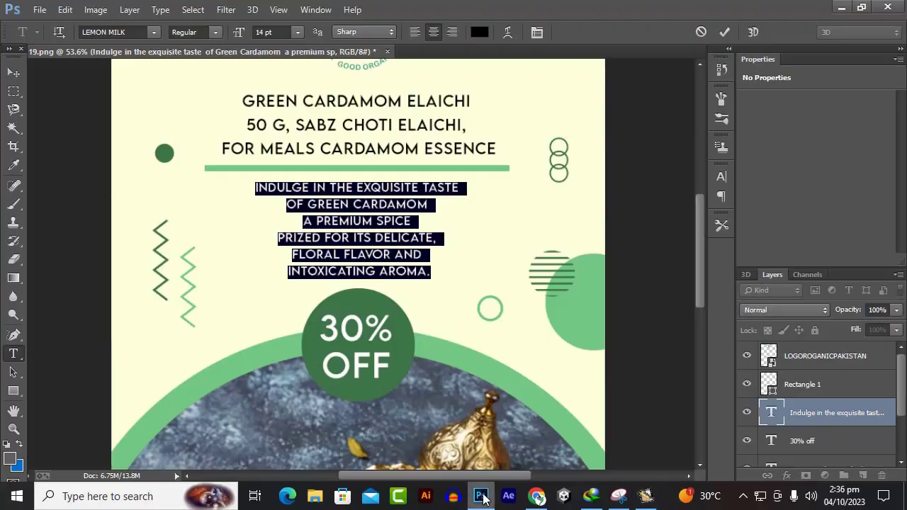
pyautogui.click(482, 497)
pyautogui.click(537, 498)
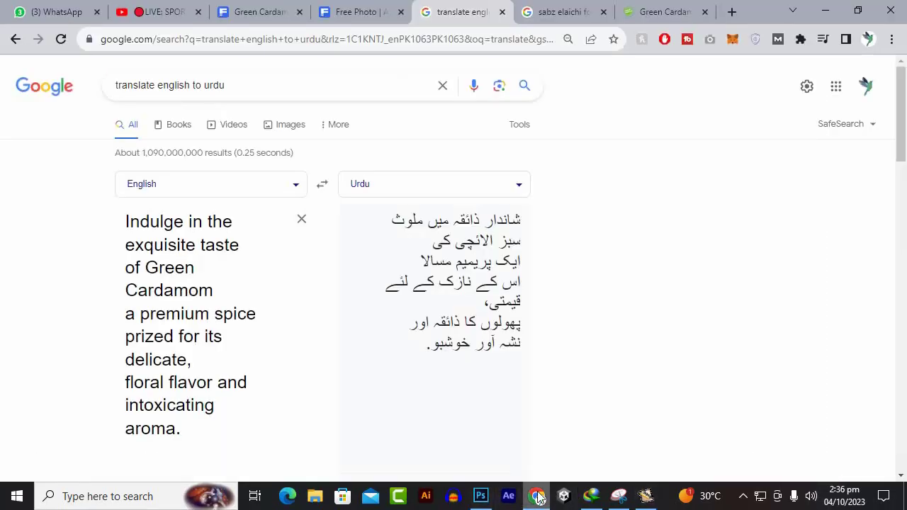
pyautogui.click(537, 497)
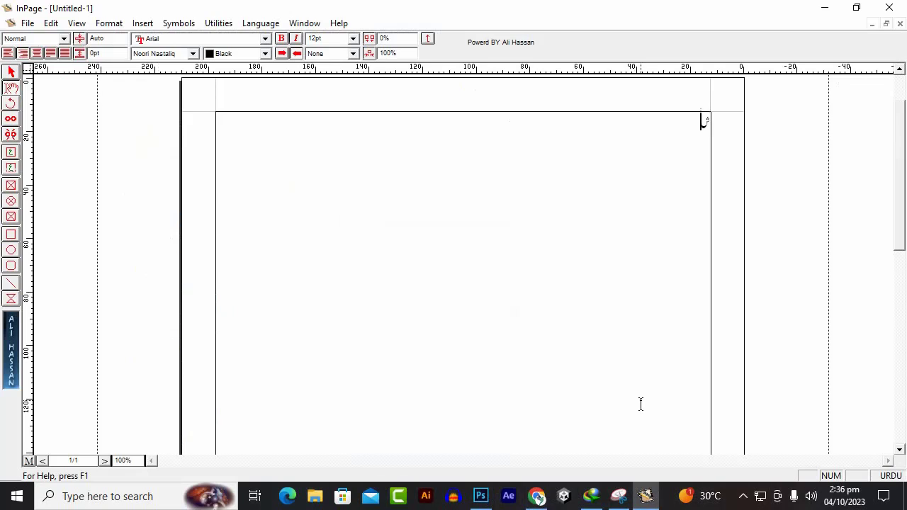
pyautogui.hotkey('ctrl', 'a')
pyautogui.click(353, 39)
pyautogui.click(337, 106)
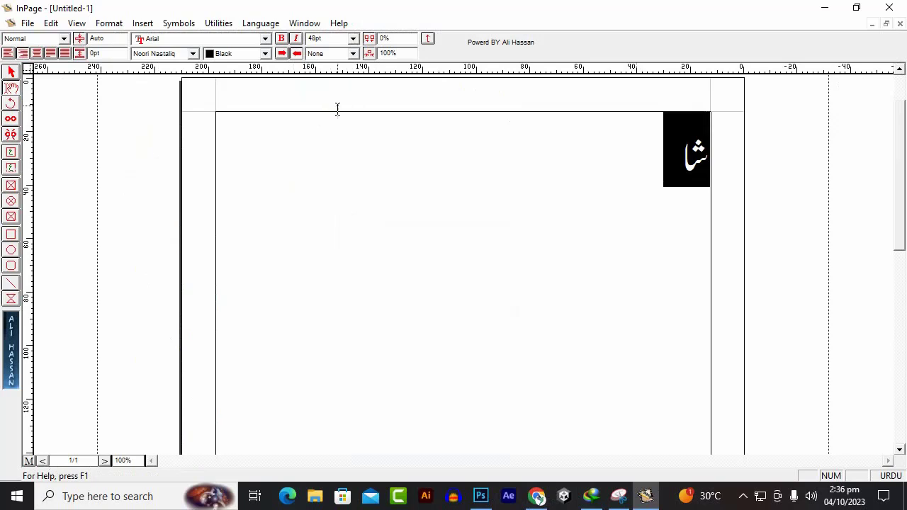
# Step: Complete the first Urdu line as "شاندار ذائقہ سے بھرپور" and start a new line below it
pyautogui.click(658, 165)
pyautogui.write('ندارز')
pyautogui.press('BackSpace')
pyautogui.write('ذا')
pyautogui.write('ئقہ سے')
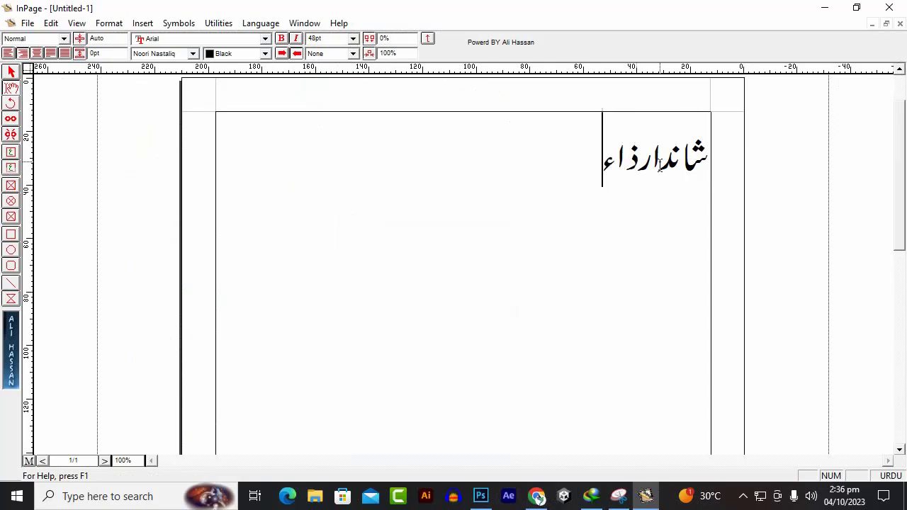
pyautogui.write(' بھرپور')
pyautogui.press('Return')
# Step: Write "سبز الائچی" on the second line and switch to Chrome to check the next part of the translation
pyautogui.write('سب')
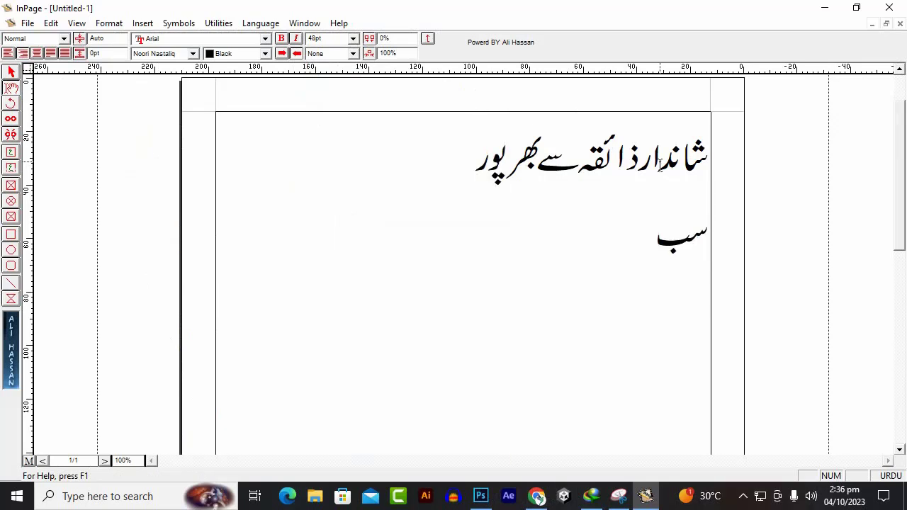
pyautogui.write('زالاء')
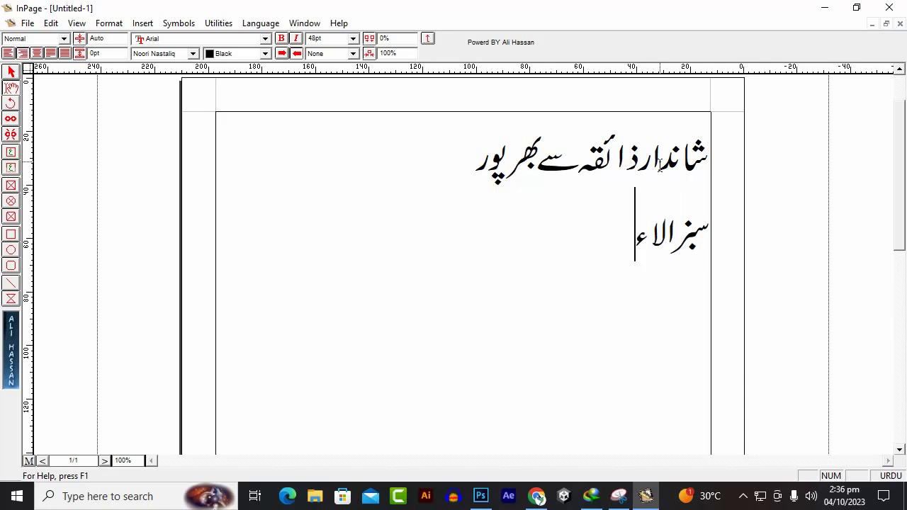
pyautogui.write('چی')
pyautogui.press('BackSpace')
pyautogui.write('ی')
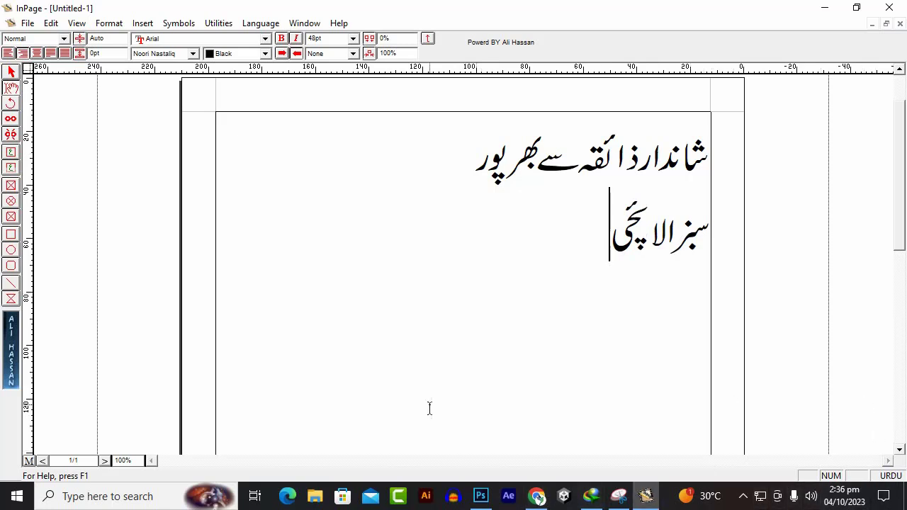
pyautogui.click(541, 498)
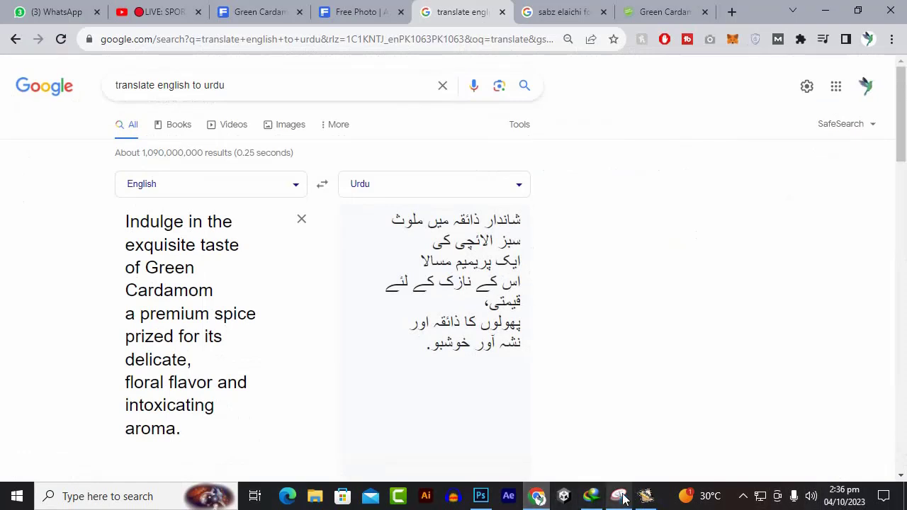
# Step: Switch back to InPage and start a third line below "سبز الائچی"
pyautogui.click(645, 496)
pyautogui.press('Return')
pyautogui.write('ہم')
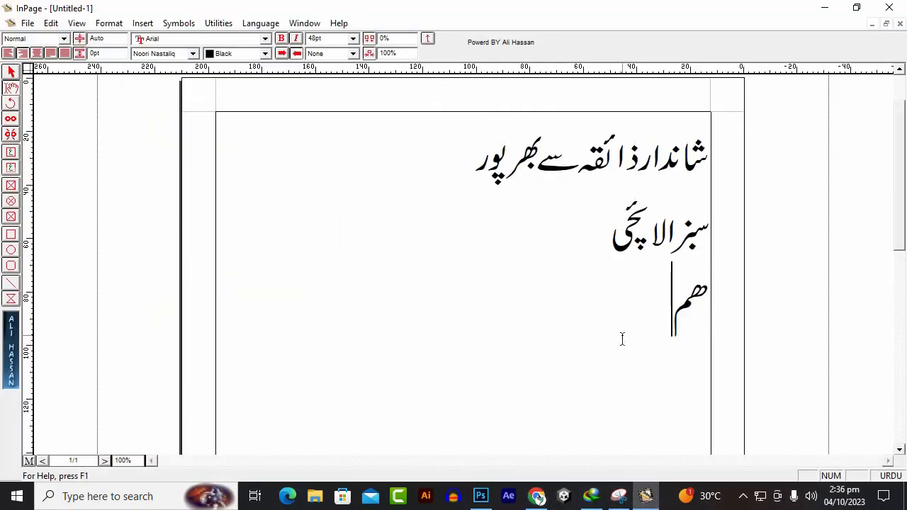
pyautogui.press('BackSpace')
pyautogui.press('BackSpace')
pyautogui.write('ہمار')
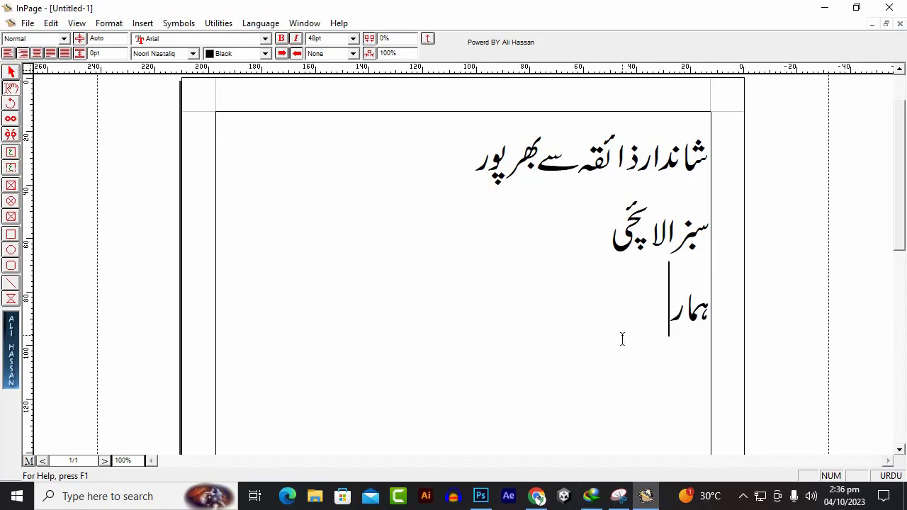
pyautogui.write('ے پرو')
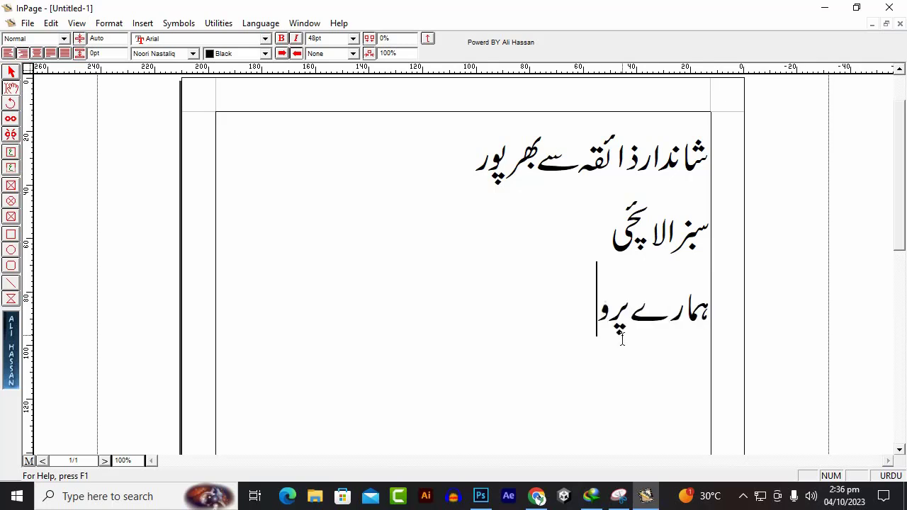
pyautogui.write('ڈکٹس')
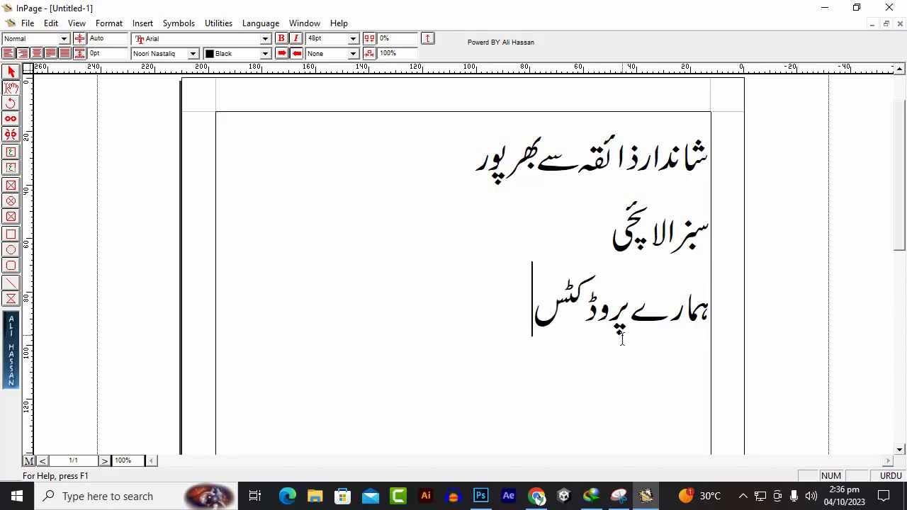
pyautogui.press('BackSpace')
pyautogui.press('BackSpace')
pyautogui.press('BackSpace')
pyautogui.press('BackSpace')
pyautogui.press('BackSpace')
pyautogui.press('BackSpace')
pyautogui.press('BackSpace')
pyautogui.press('BackSpace')
pyautogui.press('BackSpace')
pyautogui.press('BackSpace')
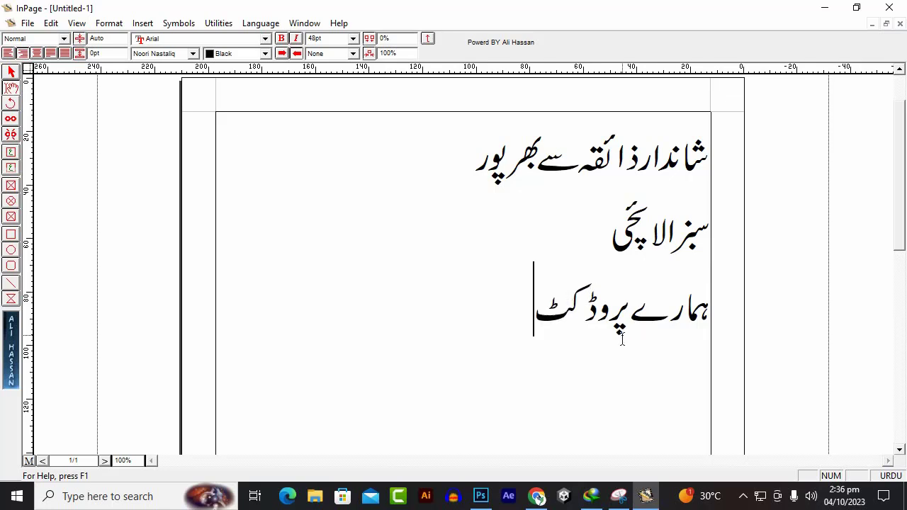
pyautogui.press('BackSpace')
pyautogui.press('BackSpace')
pyautogui.press('BackSpace')
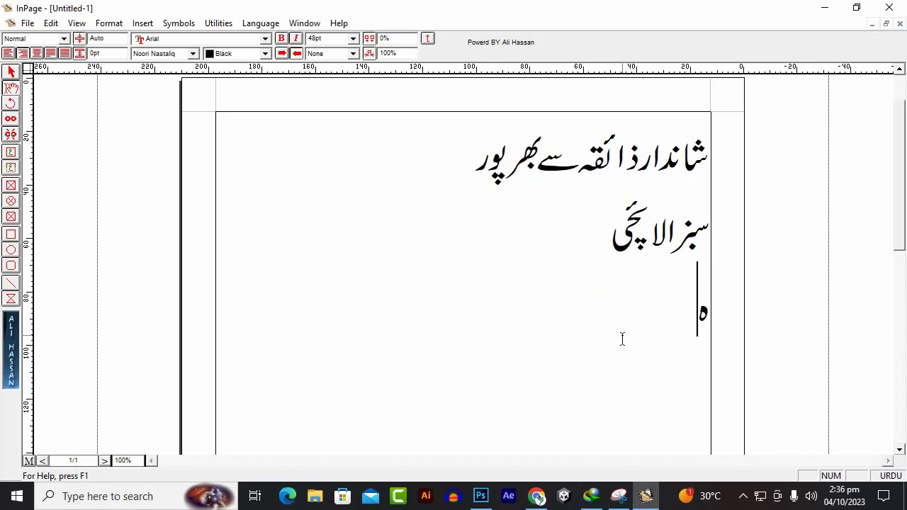
# Step: Write "بہترین پریمیم کولٹی" as the third line and center all three Urdu lines on the page
pyautogui.write('ب')
pyautogui.write('ہترین')
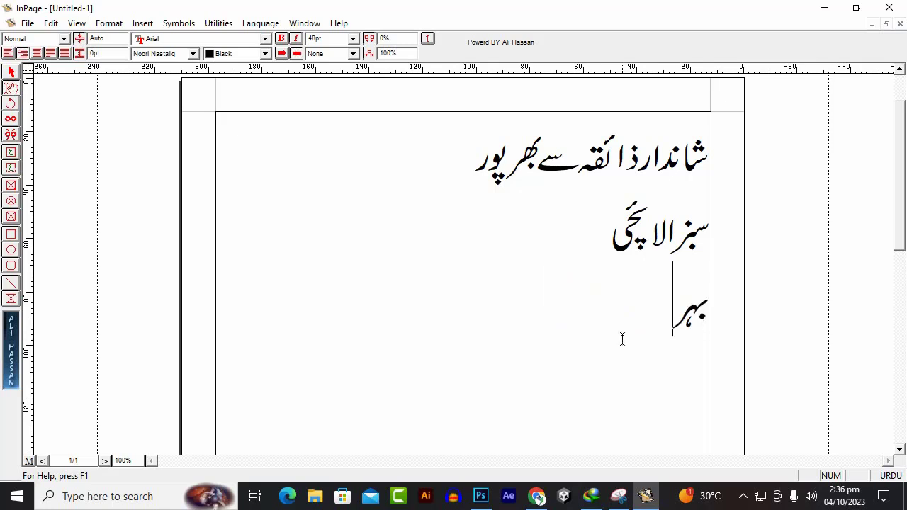
pyautogui.write(' پریم')
pyautogui.write('یم کو')
pyautogui.write('ٹی ل')
pyautogui.press('BackSpace')
pyautogui.press('BackSpace')
pyautogui.write('کے')
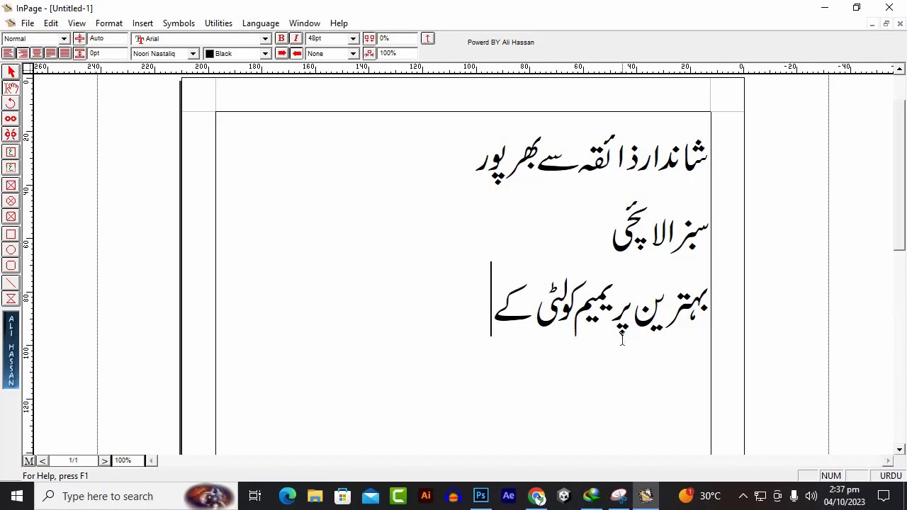
pyautogui.press('Right')
pyautogui.press('Delete')
pyautogui.press('Delete')
pyautogui.hotkey('ctrl', 'a')
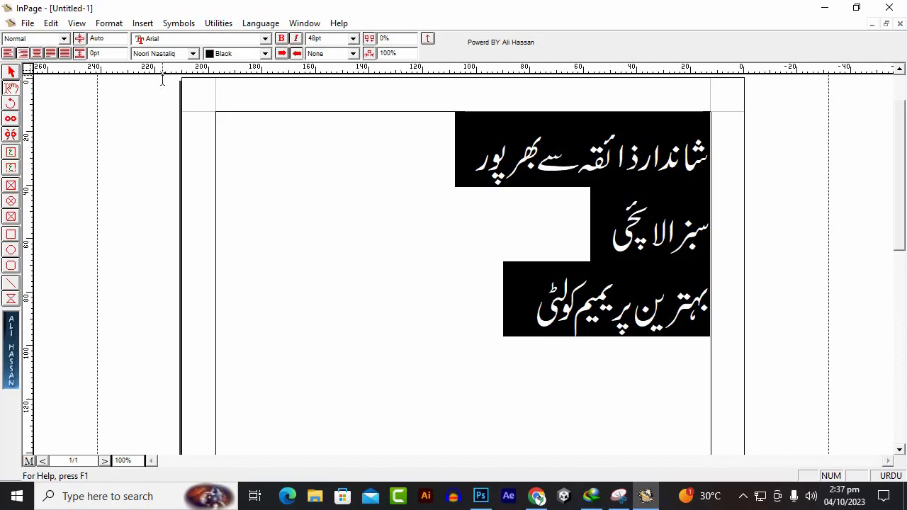
pyautogui.click(41, 57)
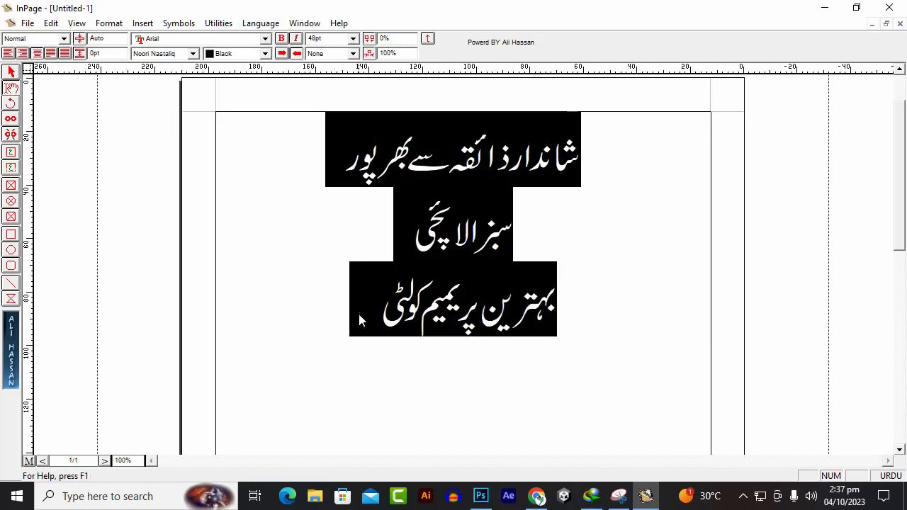
# Step: Export page 1 at 100% scaling to the Desktop as an Encapsulated PostScript file named "sabaz"
pyautogui.click(27, 24)
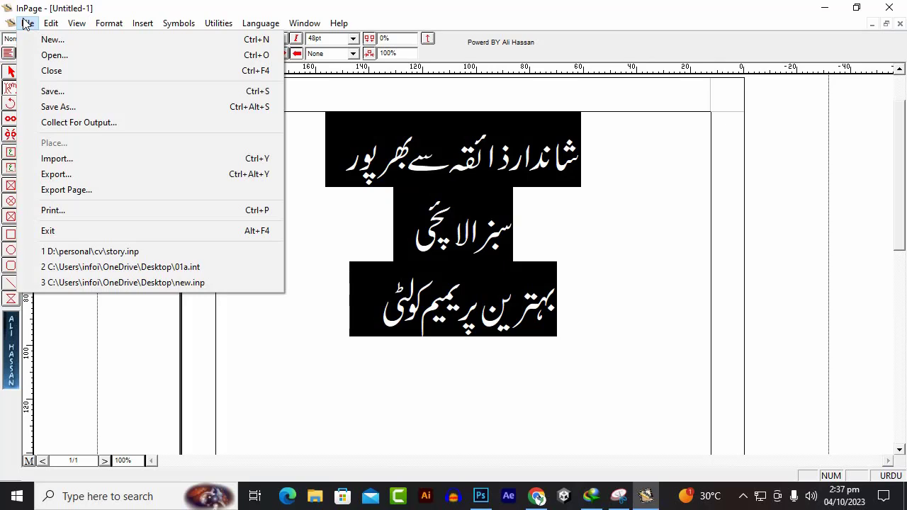
pyautogui.click(80, 199)
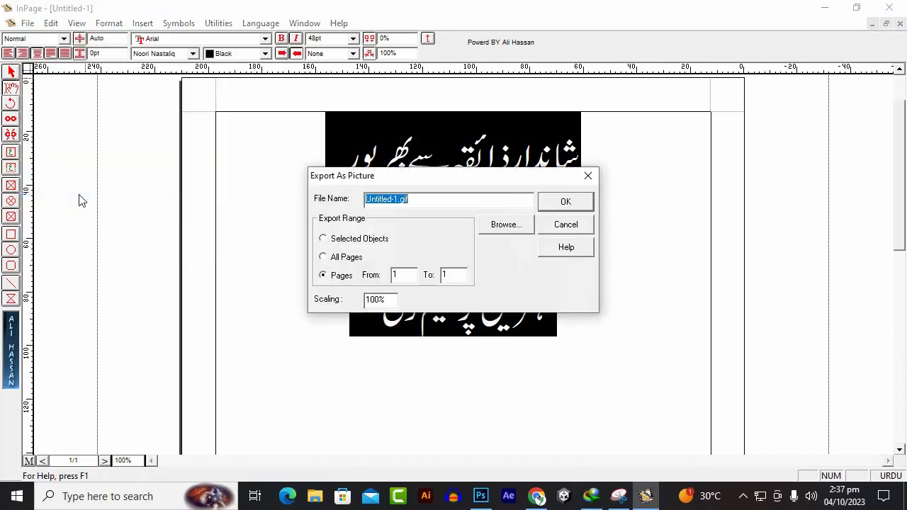
pyautogui.click(505, 225)
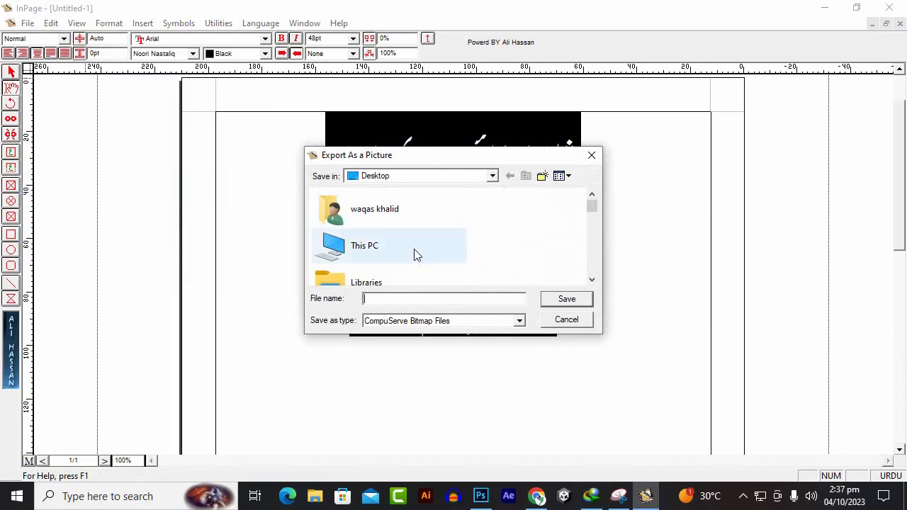
pyautogui.click(416, 320)
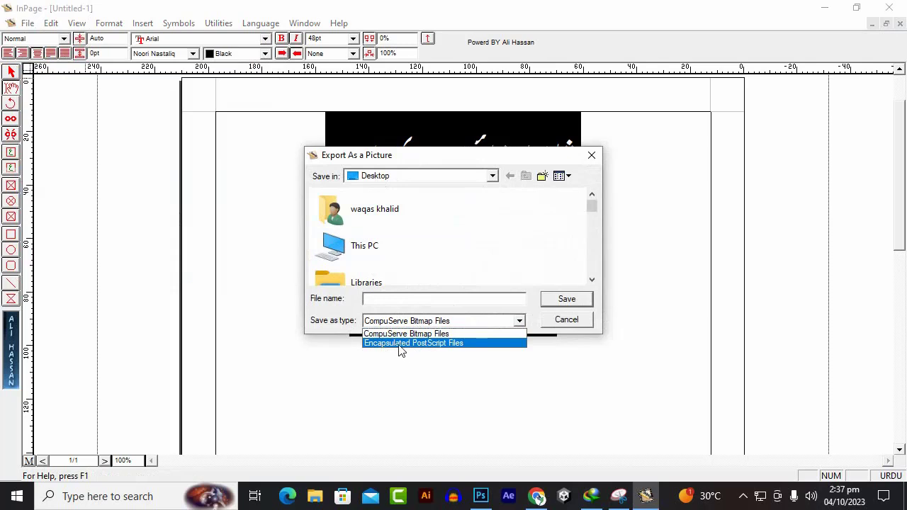
pyautogui.click(467, 344)
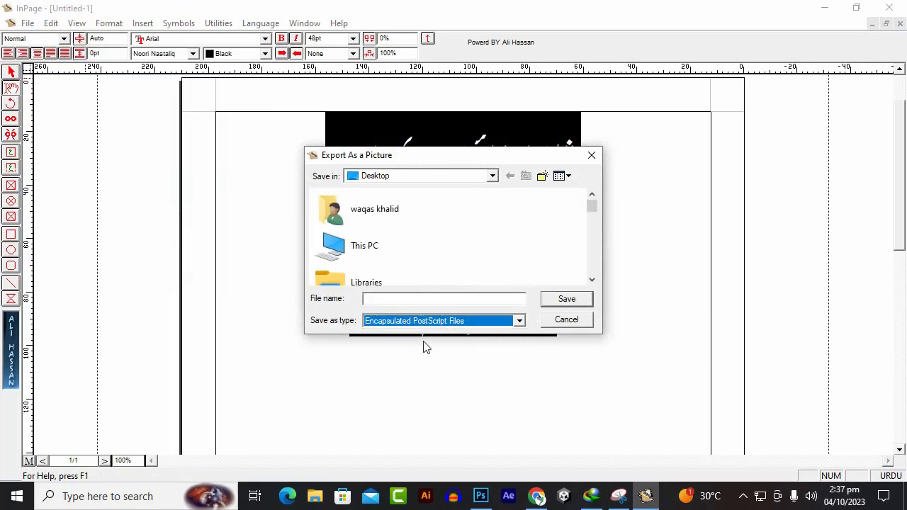
pyautogui.click(436, 301)
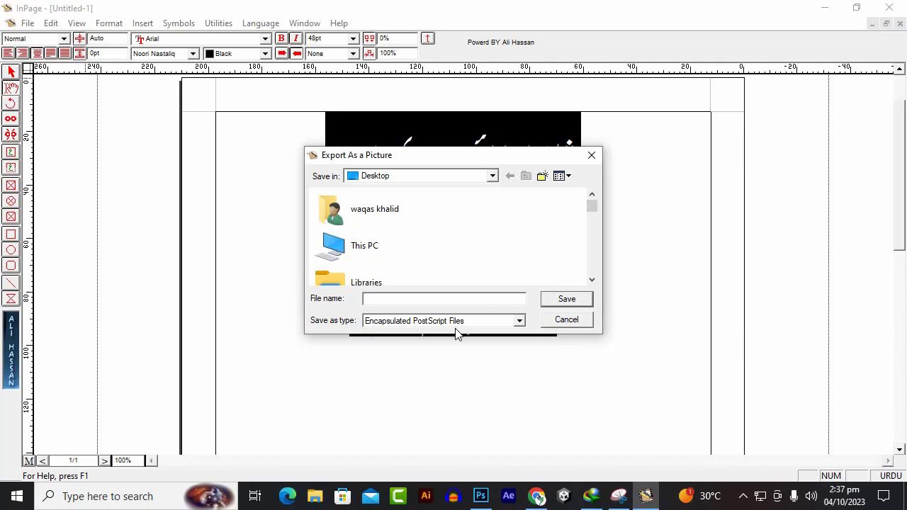
pyautogui.write('sabaz')
pyautogui.press('Return')
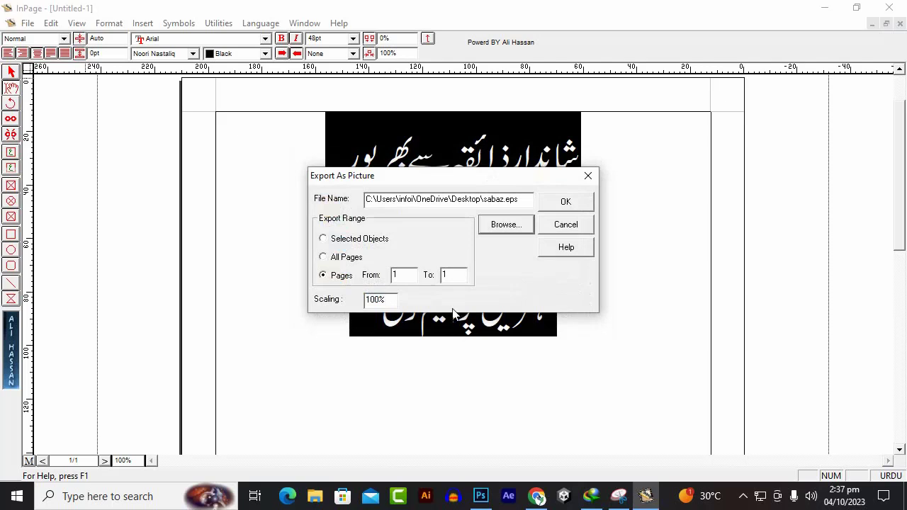
pyautogui.click(571, 202)
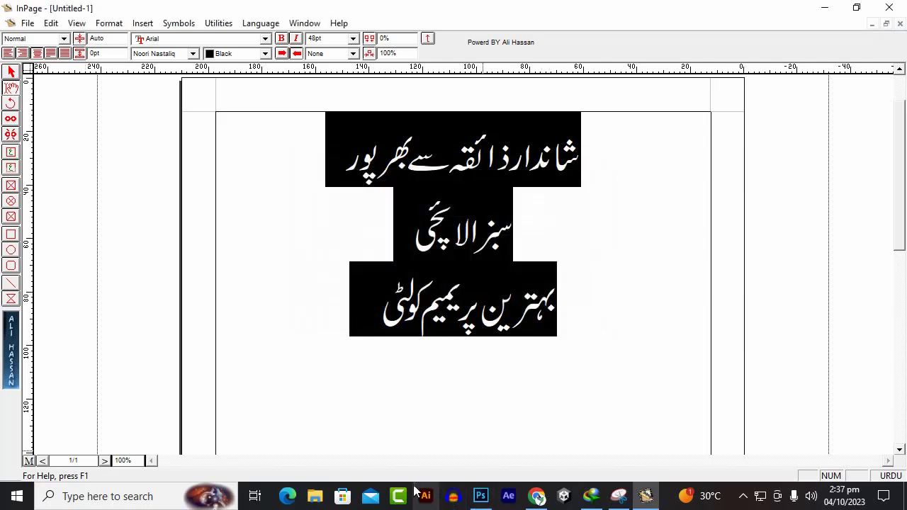
# Step: Open the Desktop folder in File Explorer and place sabaz.eps into the Photoshop flyer with the Move tool active instead of text editing
pyautogui.click(313, 497)
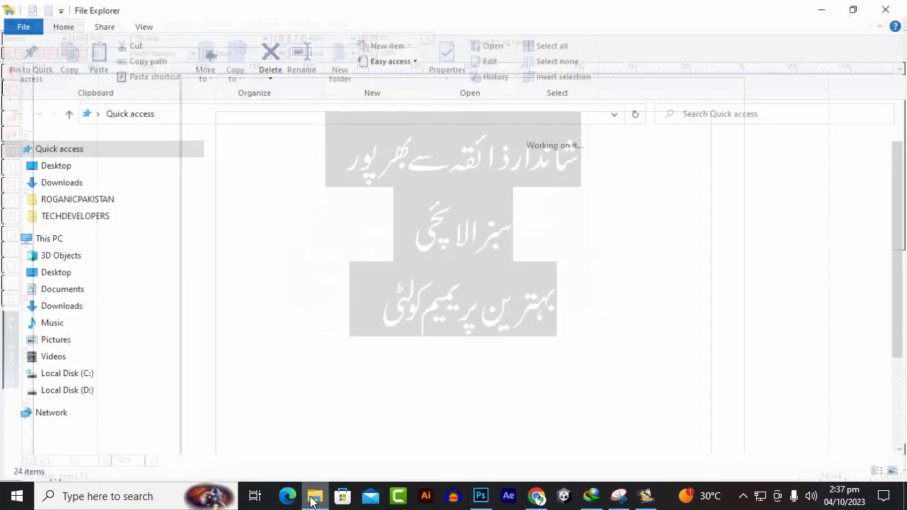
pyautogui.doubleClick(269, 170)
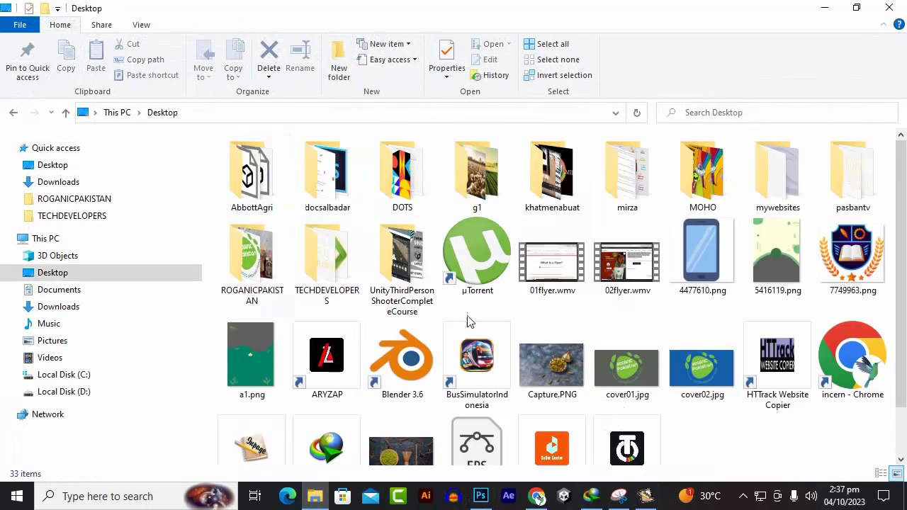
pyautogui.scroll(-1, 620, 347)
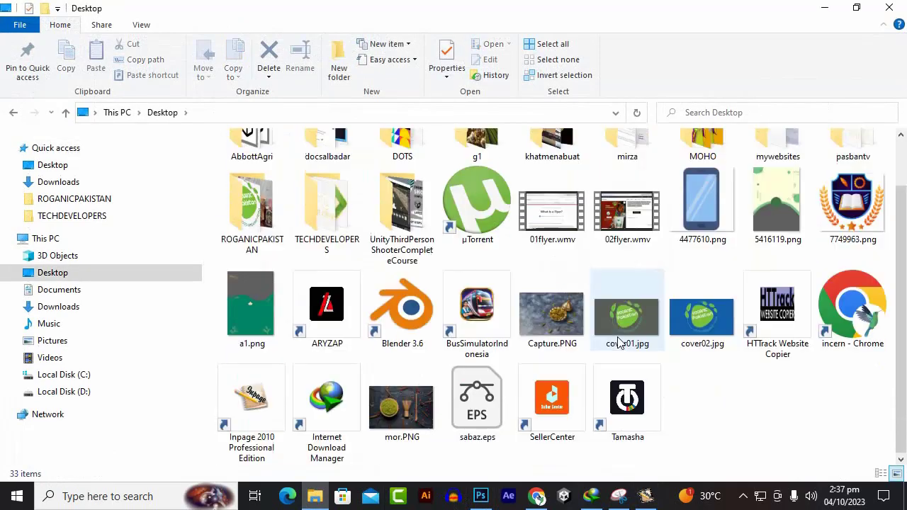
pyautogui.click(487, 423)
pyautogui.moveTo(477, 415); pyautogui.dragTo(289, 333)
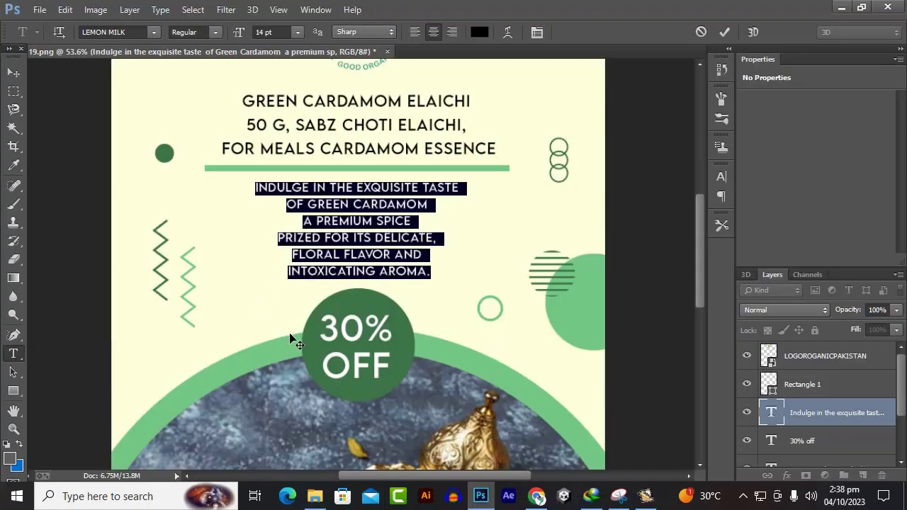
pyautogui.click(13, 72)
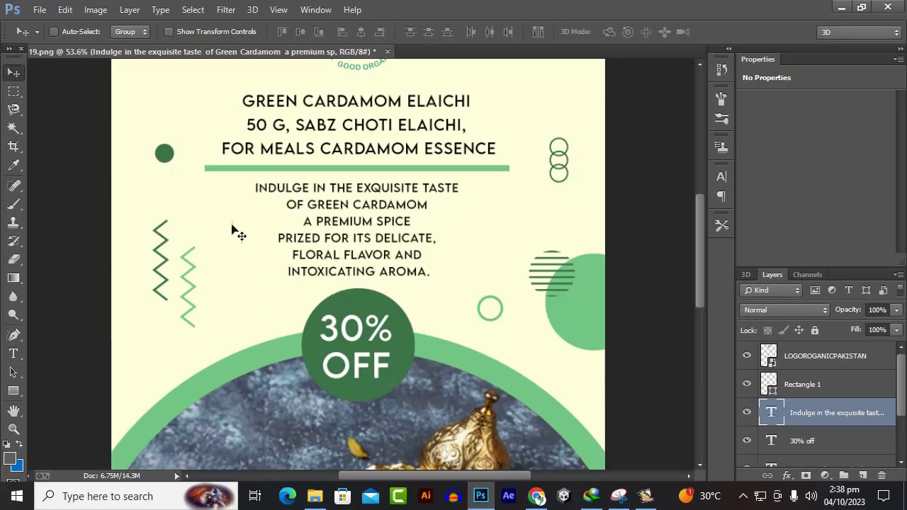
pyautogui.click(315, 496)
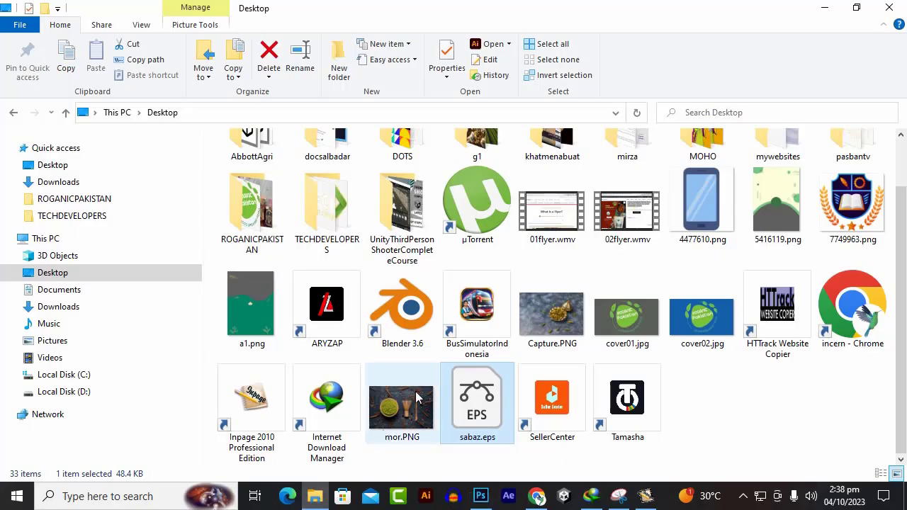
pyautogui.moveTo(470, 407); pyautogui.dragTo(379, 347)
pyautogui.moveTo(384, 102); pyautogui.dragTo(399, 446)
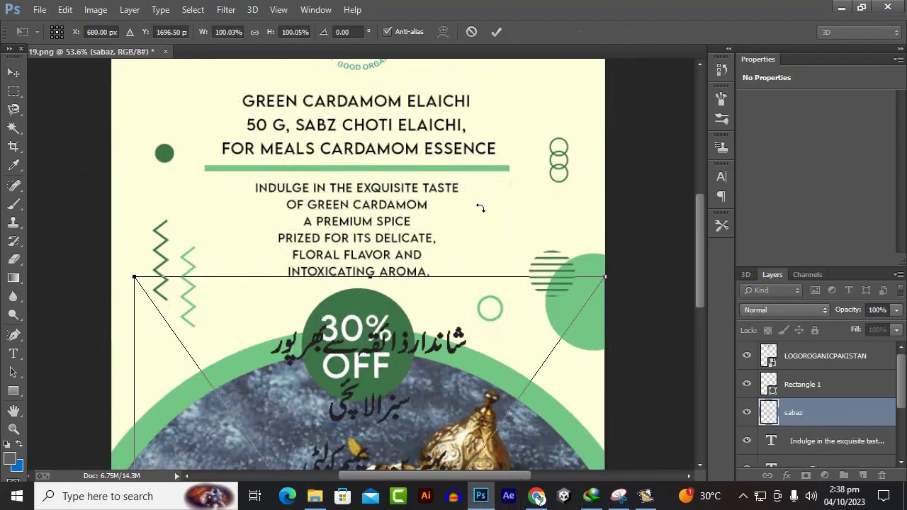
pyautogui.press('Return')
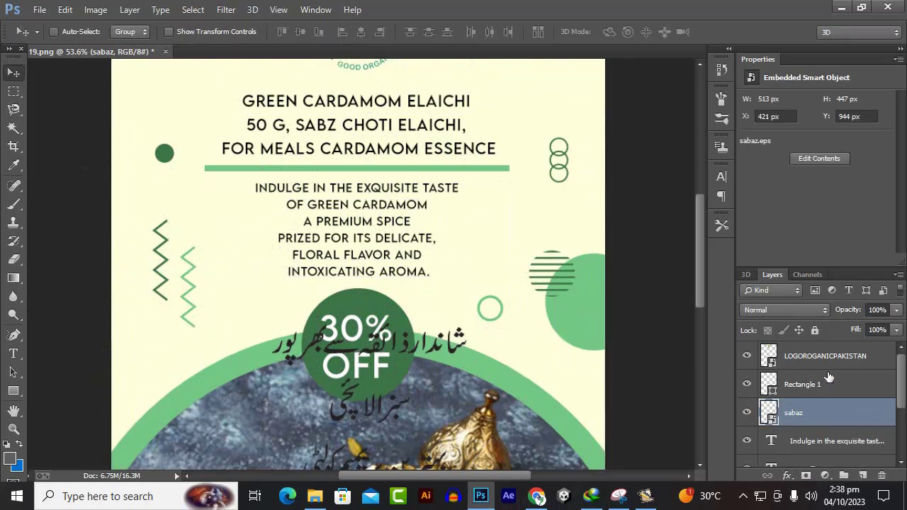
# Step: Delete the English "Indulge in the exquisite taste" and "Green Cardamom Elaichi" text layers from the flyer
pyautogui.scroll(-3, 815, 416)
pyautogui.scroll(1, 820, 405)
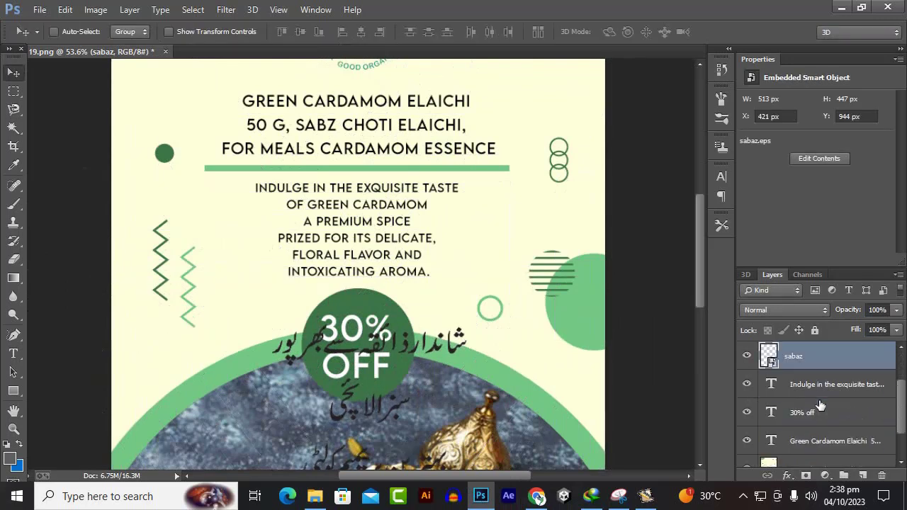
pyautogui.click(814, 394)
pyautogui.press('Delete')
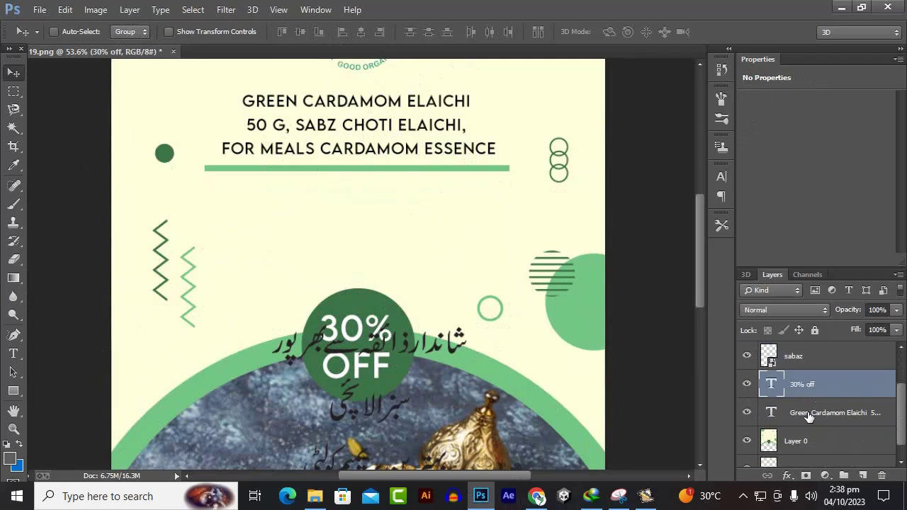
pyautogui.click(804, 418)
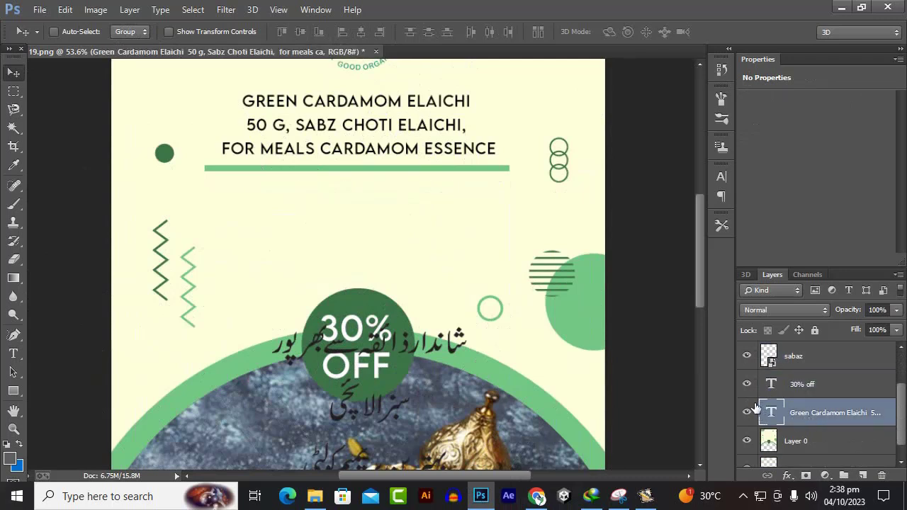
pyautogui.press('Delete')
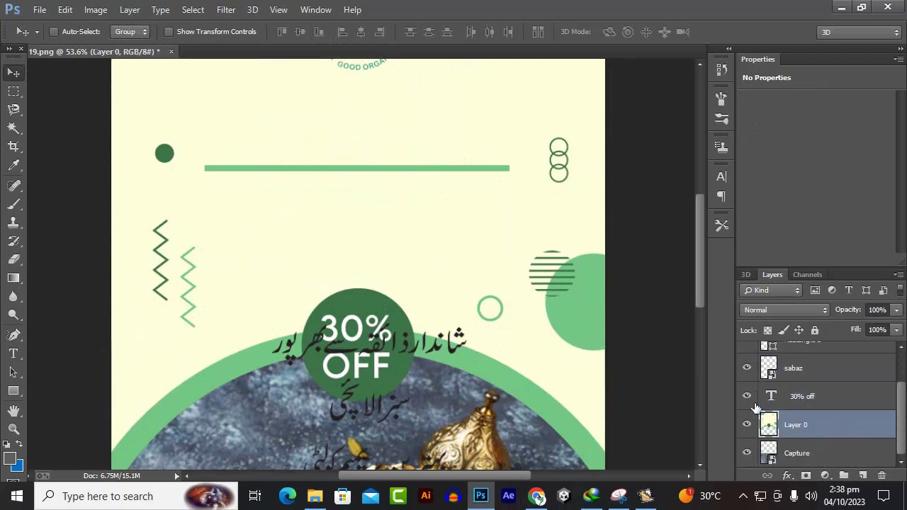
# Step: Move the sabaz Urdu text up below the Roganic Pakistan logo, to about X 387 px, Y 344 px
pyautogui.rightClick(458, 359)
pyautogui.click(462, 362)
pyautogui.moveTo(460, 357); pyautogui.dragTo(428, 111)
pyautogui.scroll(-2, 429, 108)
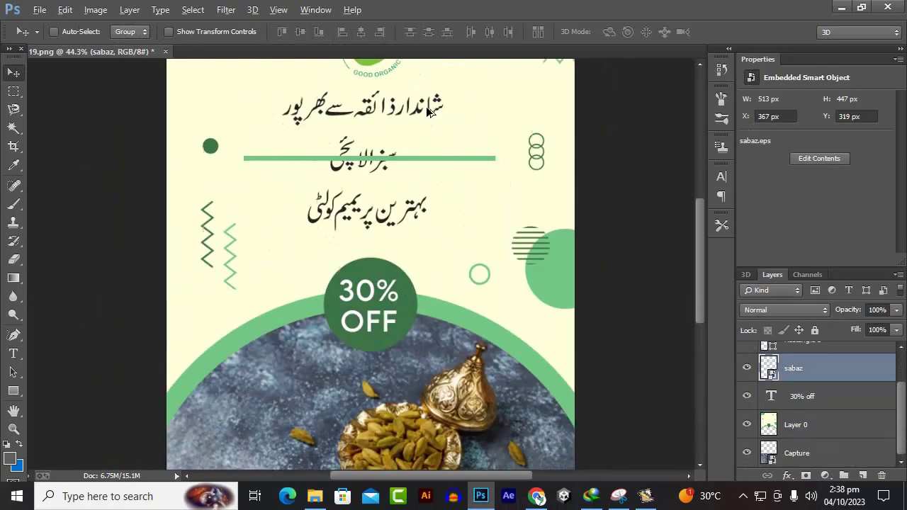
pyautogui.scroll(3, 457, 170)
pyautogui.scroll(1, 457, 174)
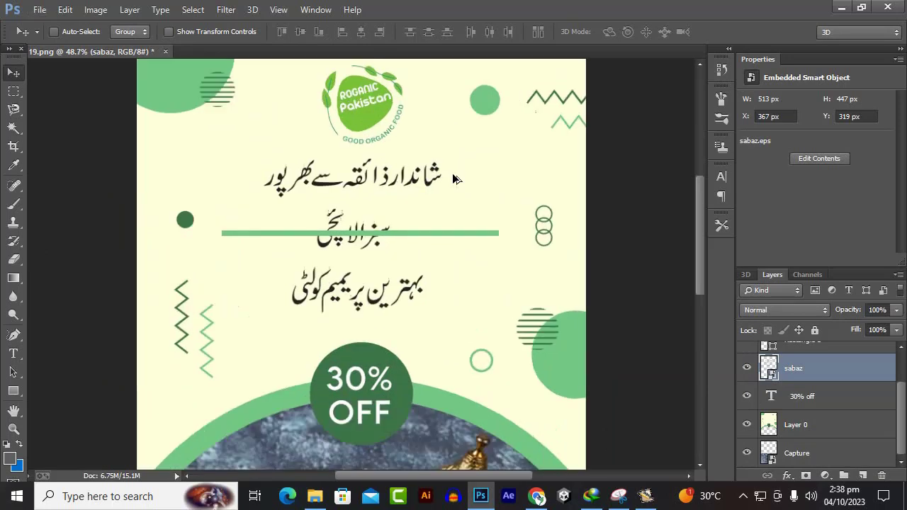
pyautogui.moveTo(428, 213); pyautogui.dragTo(436, 221)
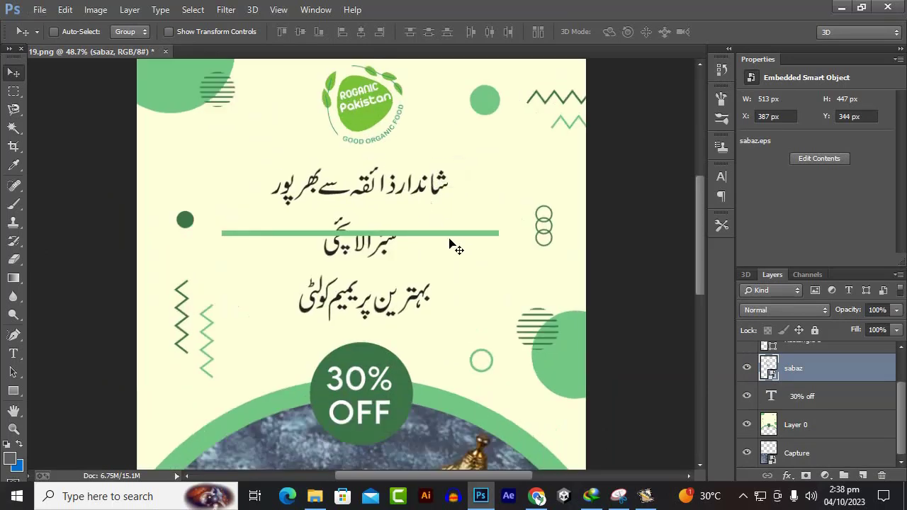
# Step: Delete the green divider bar, Rectangle 1, that crosses the middle Urdu line
pyautogui.rightClick(451, 241)
pyautogui.click(467, 244)
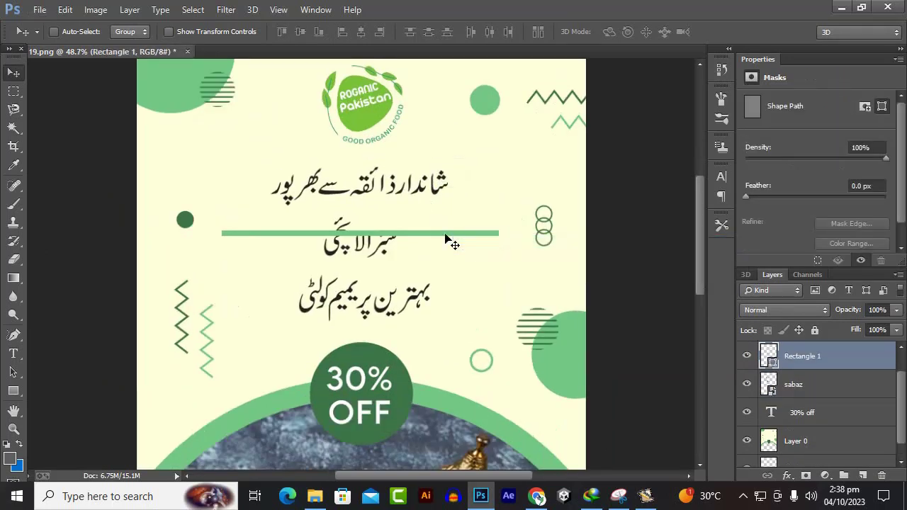
pyautogui.press('Delete')
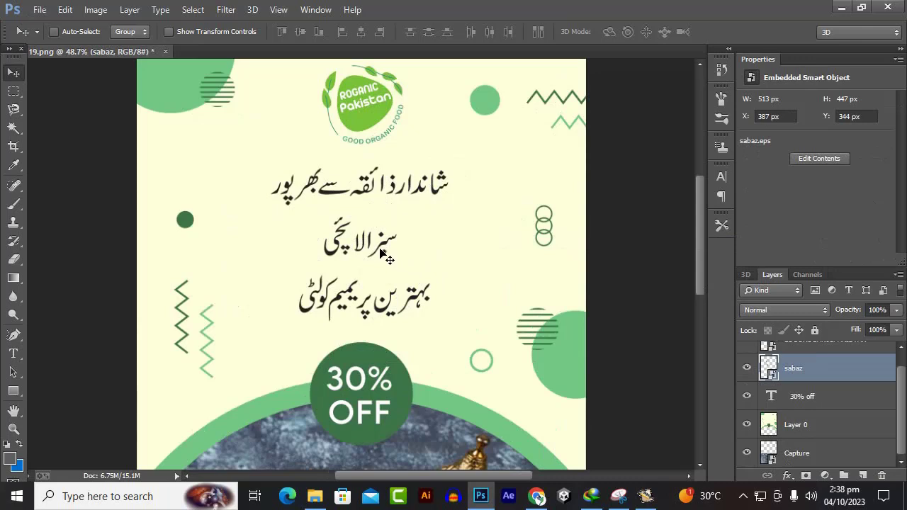
# Step: Duplicate the sabaz Urdu text beside the original, rasterize the copy, and erase its top and bottom lines so only the middle line remains
pyautogui.moveTo(371, 251); pyautogui.dragTo(464, 247)
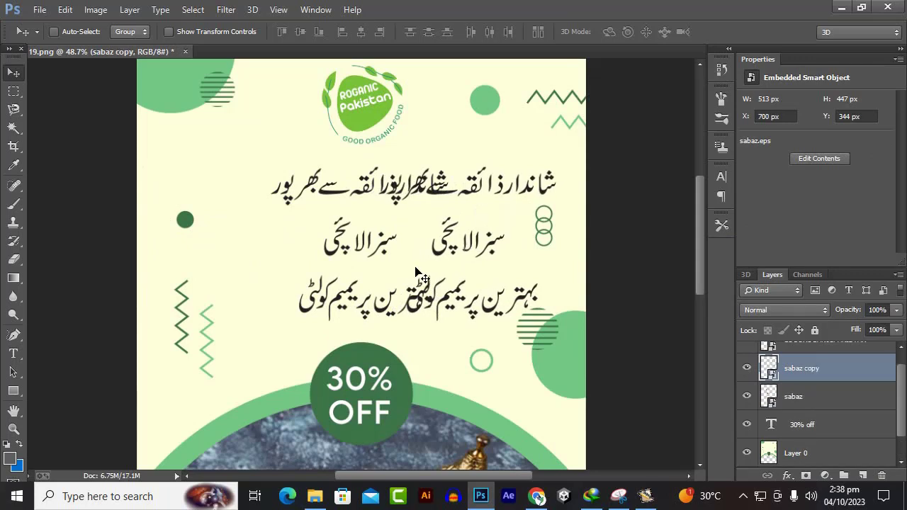
pyautogui.click(13, 259)
pyautogui.click(409, 195)
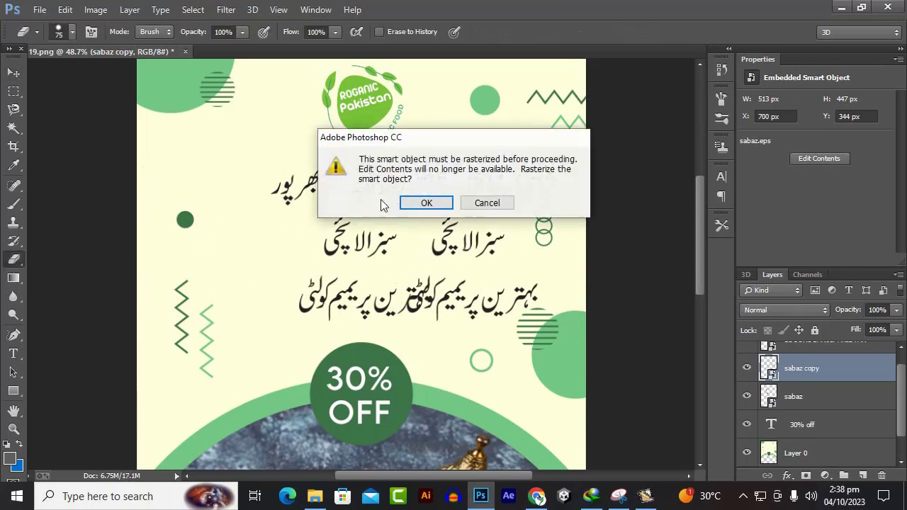
pyautogui.click(418, 202)
pyautogui.moveTo(367, 190); pyautogui.dragTo(583, 184)
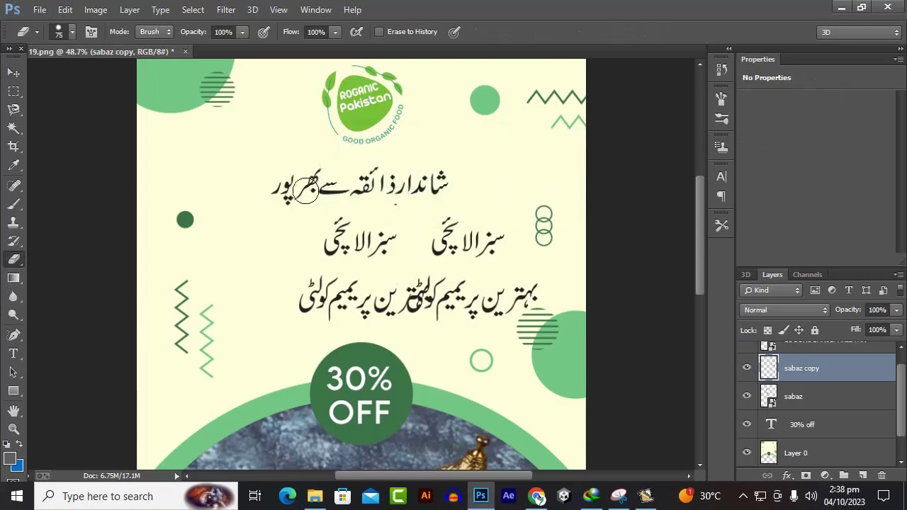
pyautogui.moveTo(548, 293)
pyautogui.mouseDown()
pyautogui.moveTo(343, 317)
pyautogui.moveTo(410, 294)
pyautogui.moveTo(525, 292)
pyautogui.mouseUp()
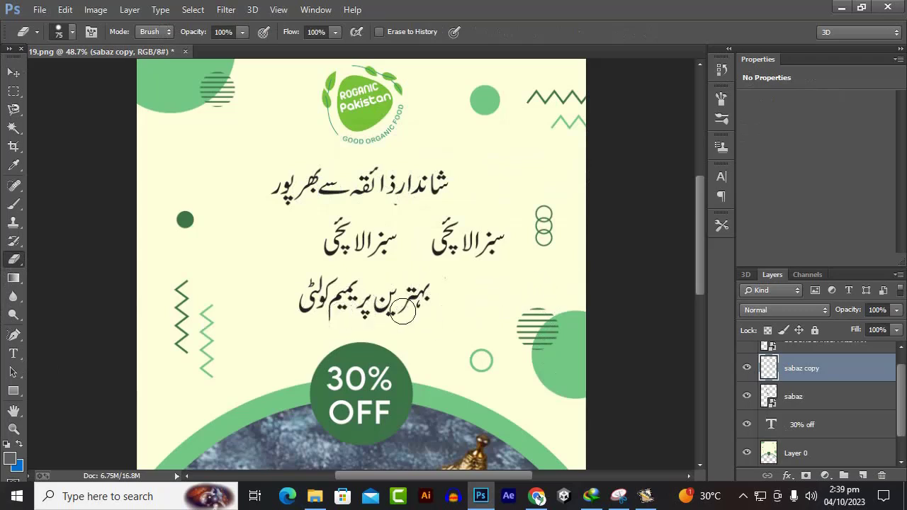
# Step: Move the sabaz copy's middle Urdu line back to the flyer's centre, between the original's top and bottom lines
pyautogui.click(740, 497)
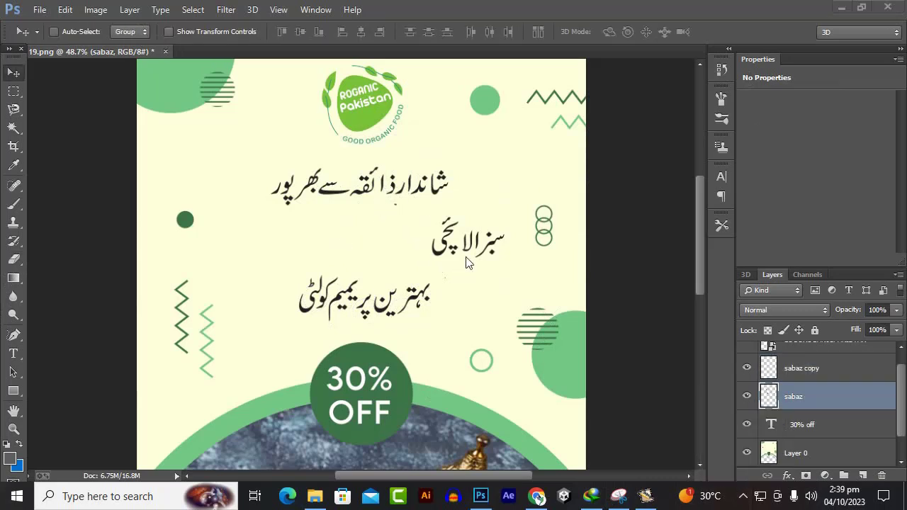
pyautogui.click(439, 259)
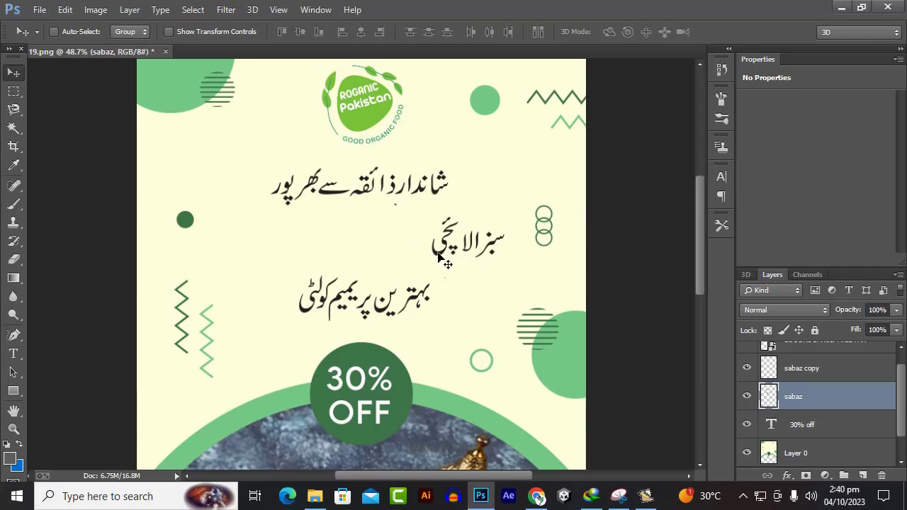
pyautogui.rightClick(445, 263)
pyautogui.click(450, 262)
pyautogui.moveTo(437, 261); pyautogui.dragTo(330, 262)
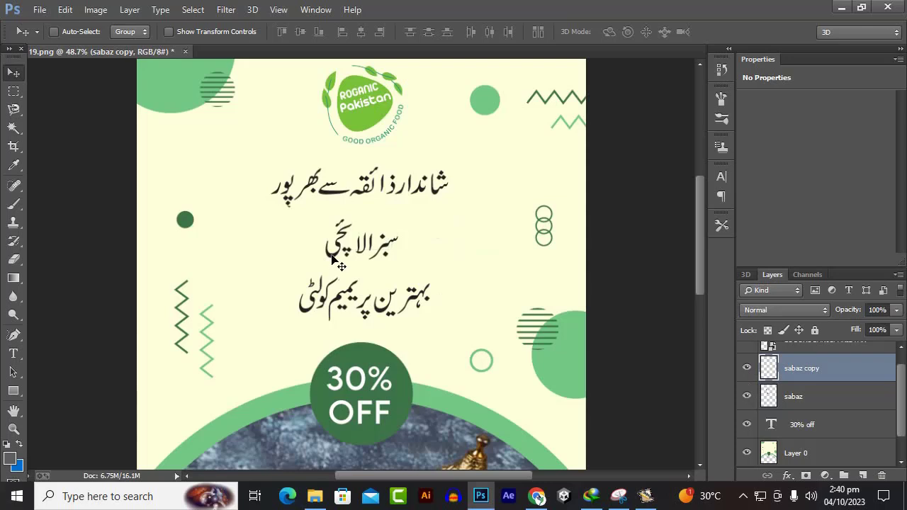
# Step: Scale the sabaz copy's middle line up to about 157% and centre it between the top and bottom Urdu lines
pyautogui.hotkey('ctrl', 't')
pyautogui.moveTo(403, 204); pyautogui.dragTo(509, 89)
pyautogui.moveTo(407, 205); pyautogui.dragTo(336, 281)
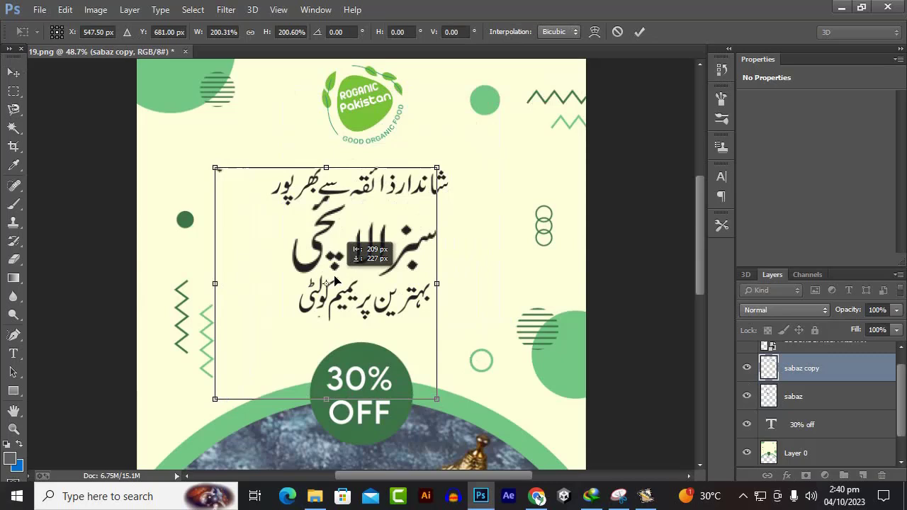
pyautogui.moveTo(335, 280); pyautogui.dragTo(335, 280)
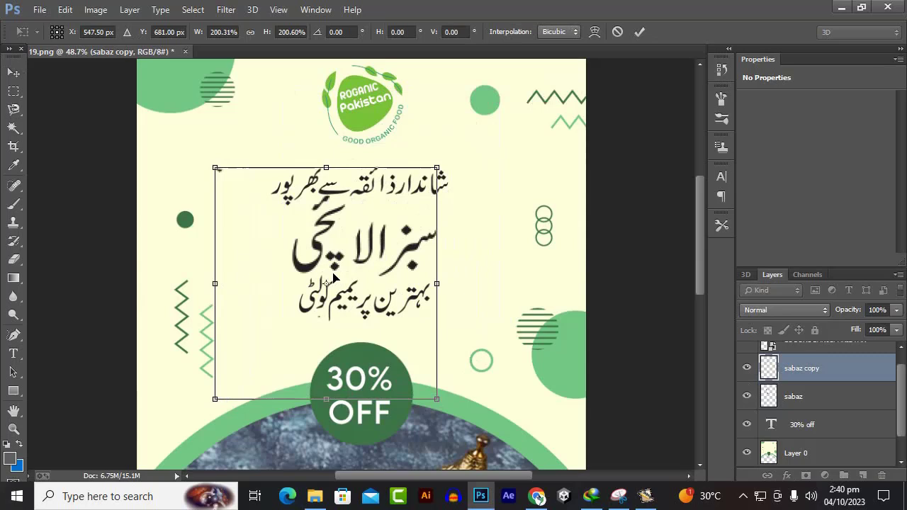
pyautogui.moveTo(437, 169); pyautogui.dragTo(389, 218)
pyautogui.moveTo(343, 289); pyautogui.dragTo(368, 254)
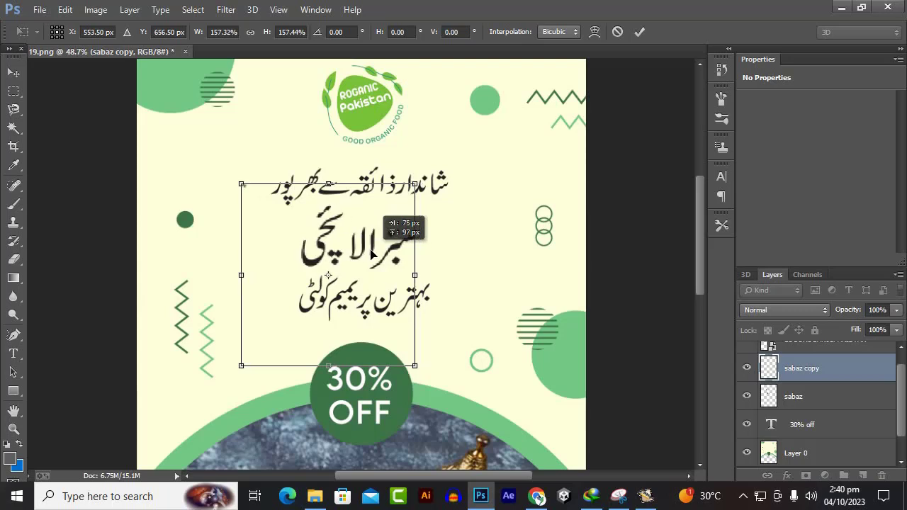
pyautogui.moveTo(372, 250); pyautogui.dragTo(372, 250)
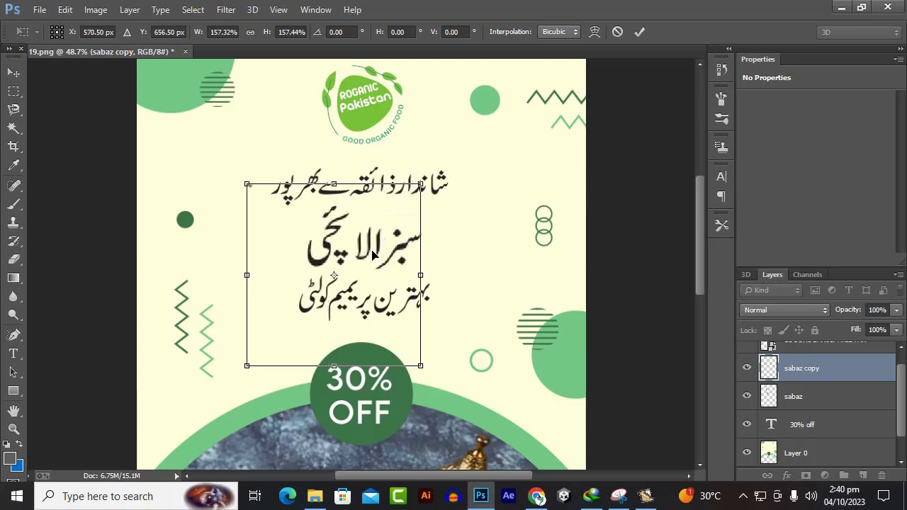
pyautogui.press('Return')
# Step: Apply a Color Overlay to the sabaz copy layer, using dark green 3d7449 sampled from the 30% OFF circle
pyautogui.rightClick(809, 376)
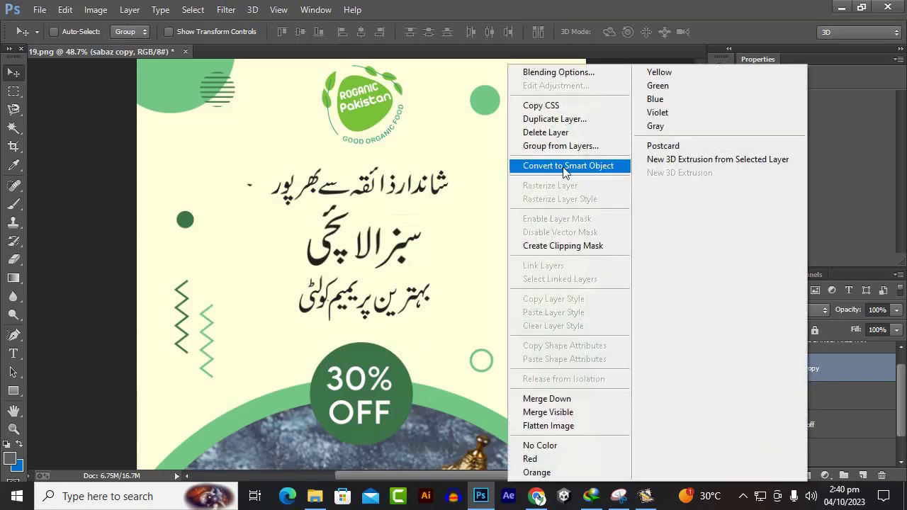
pyautogui.click(566, 67)
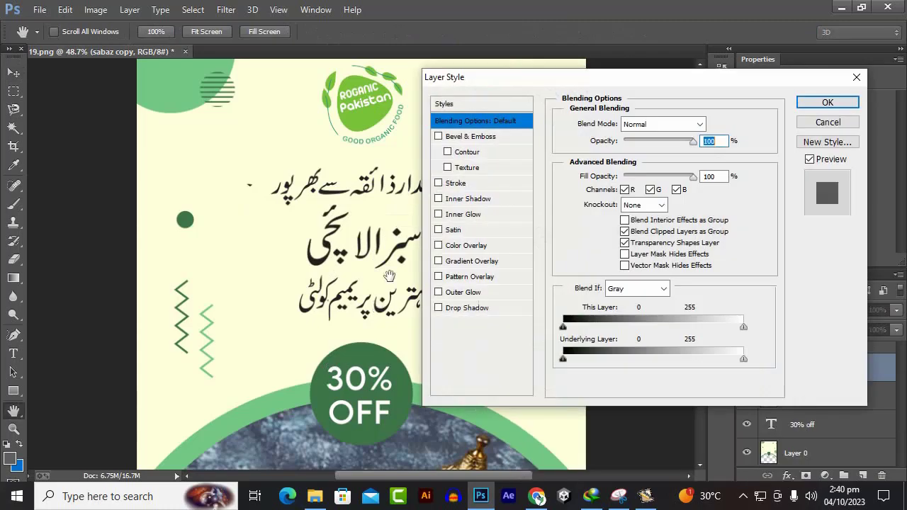
pyautogui.click(439, 245)
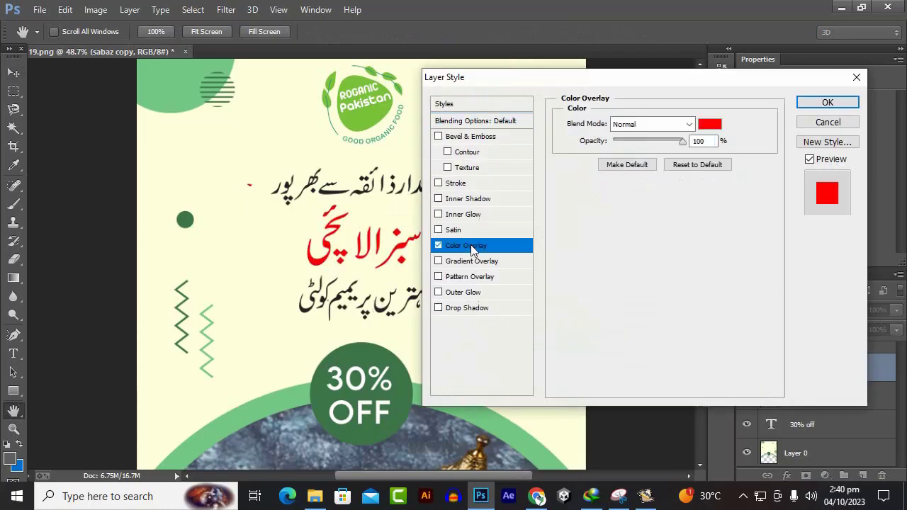
pyautogui.click(711, 125)
pyautogui.click(412, 395)
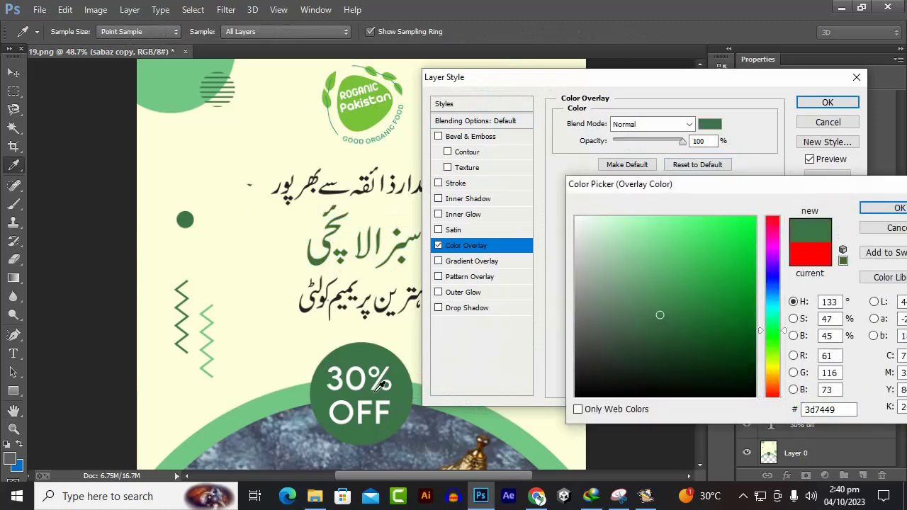
pyautogui.click(887, 211)
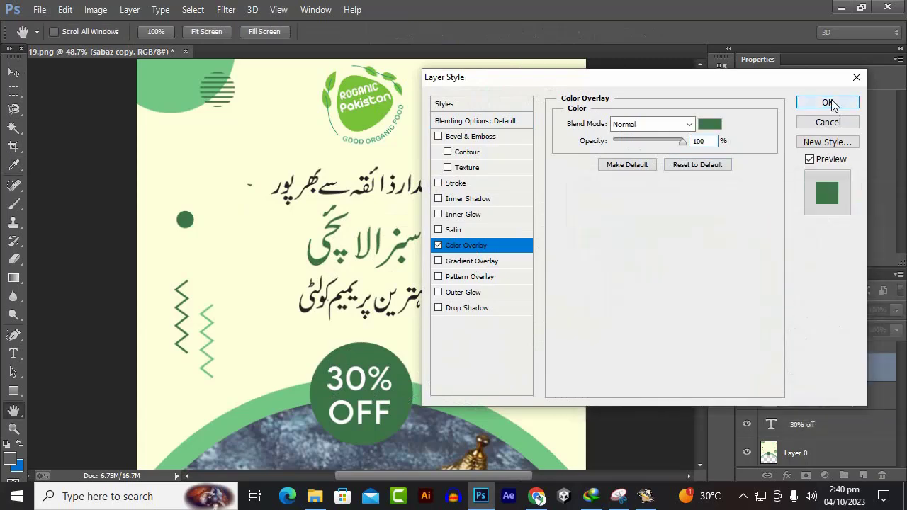
pyautogui.click(827, 102)
# Step: Start saving the flyer under a new name in JPEG format, with the GreenCardonom folder inside ROGANICPAKISTAN as the destination
pyautogui.scroll(-4, 352, 259)
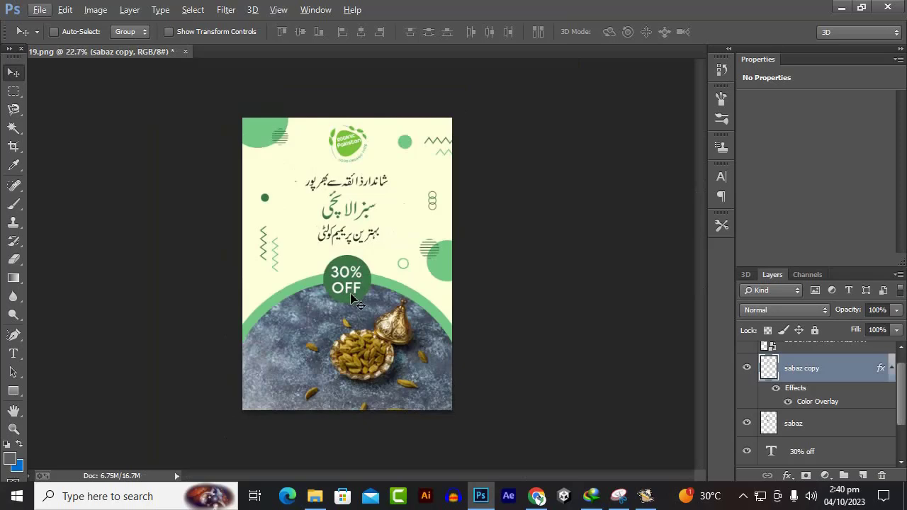
pyautogui.click(39, 10)
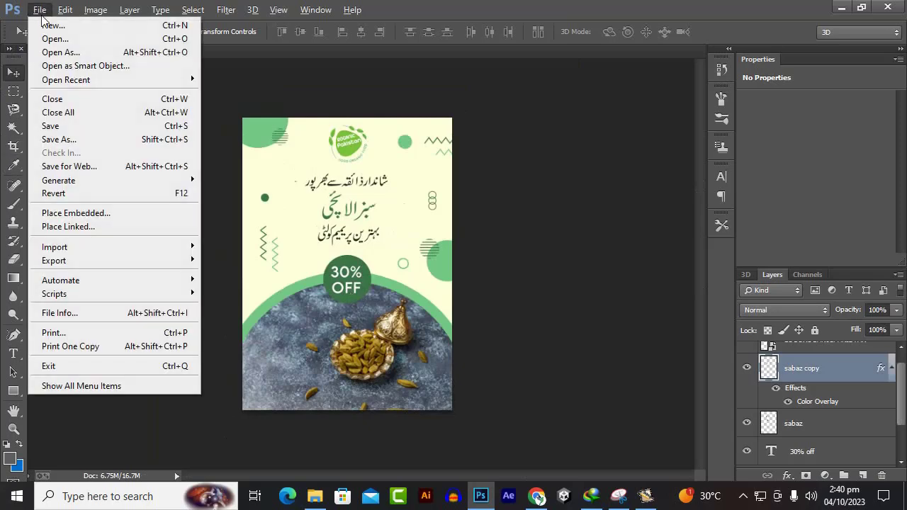
pyautogui.click(63, 142)
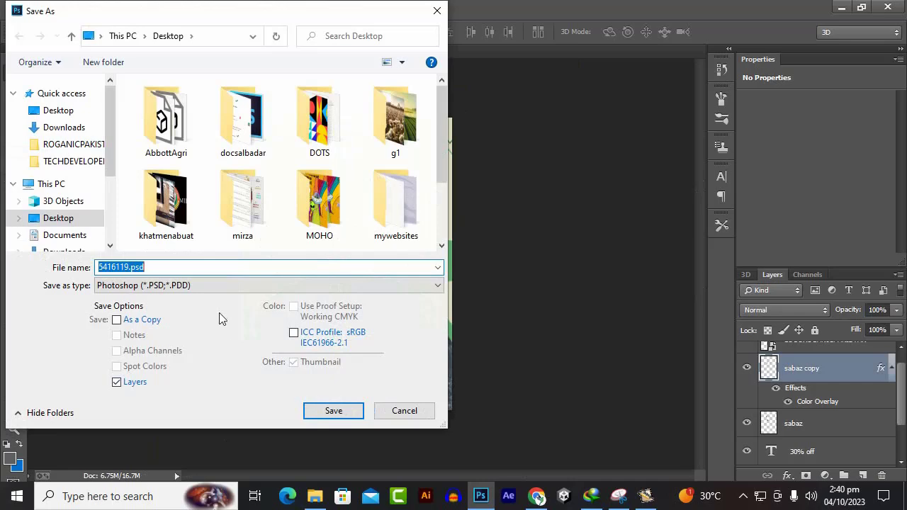
pyautogui.click(204, 286)
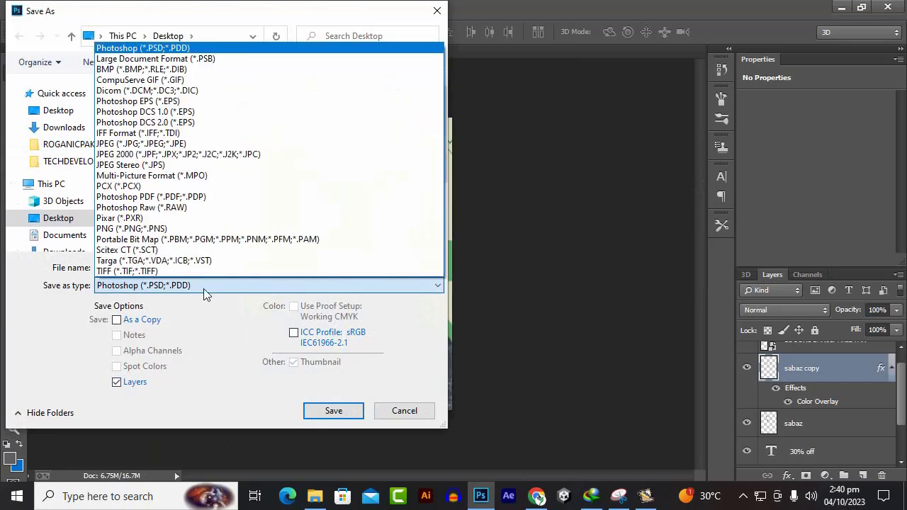
pyautogui.click(160, 145)
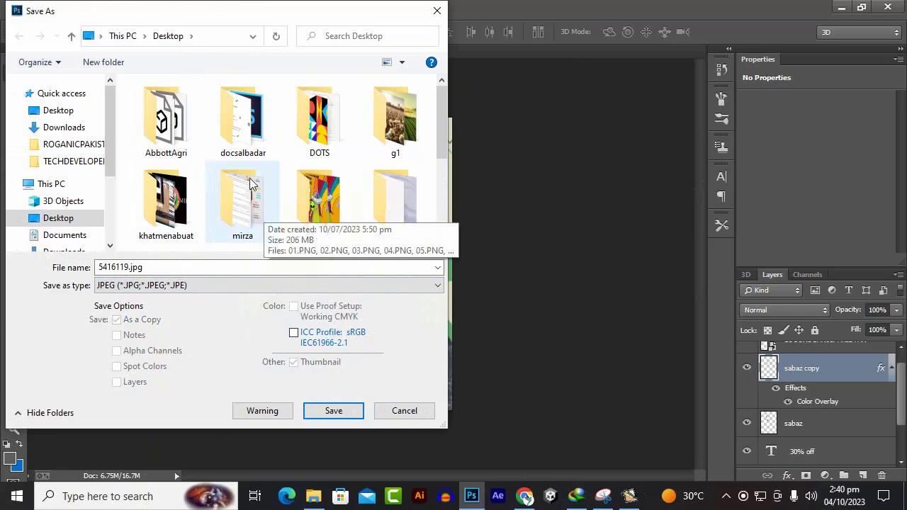
pyautogui.scroll(-2, 247, 177)
pyautogui.doubleClick(241, 149)
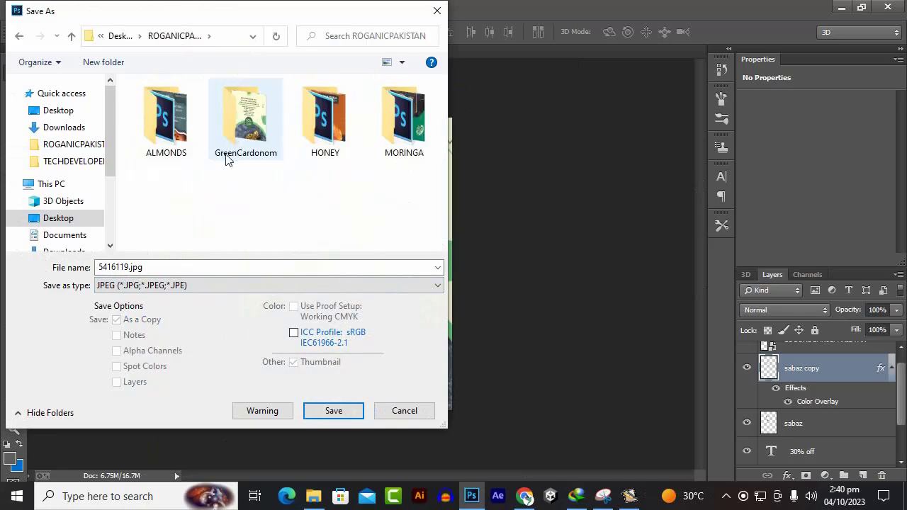
pyautogui.doubleClick(279, 133)
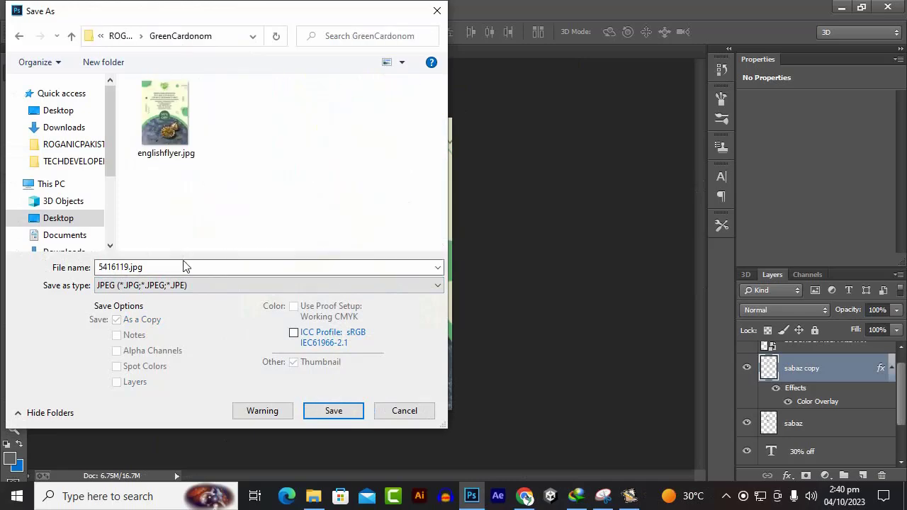
# Step: Name the file urduflyer.jpg, based on the englishflyer.jpg name, and save it at JPEG quality 12 (Maximum), Baseline Optimized
pyautogui.click(164, 150)
pyautogui.click(162, 267)
pyautogui.moveTo(127, 267); pyautogui.dragTo(4, 265)
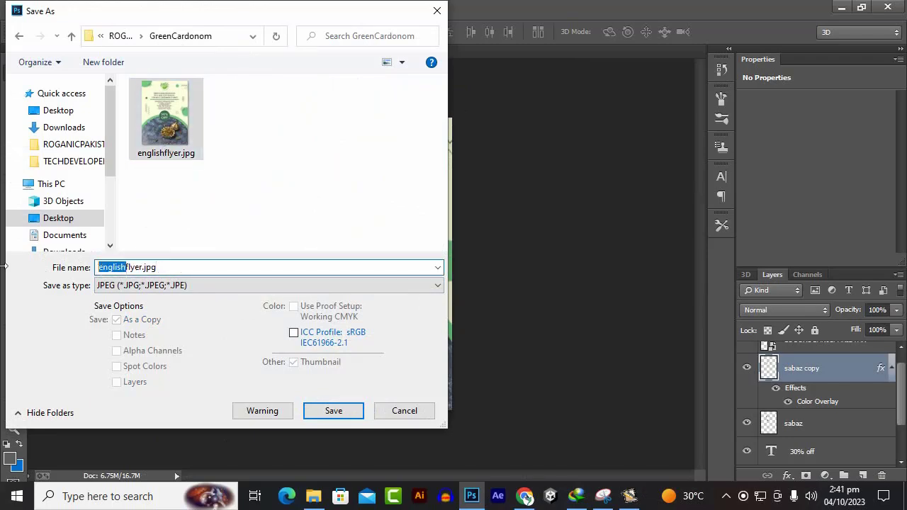
pyautogui.write('urdu')
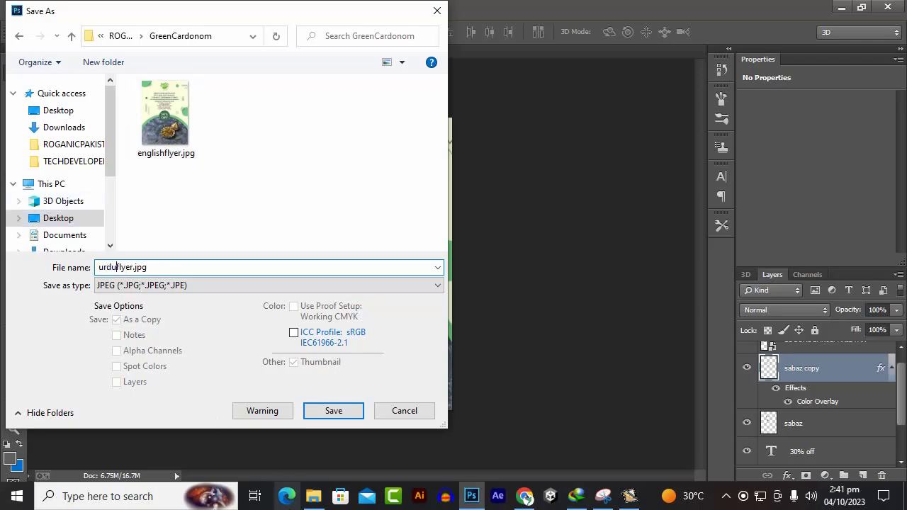
pyautogui.click(338, 408)
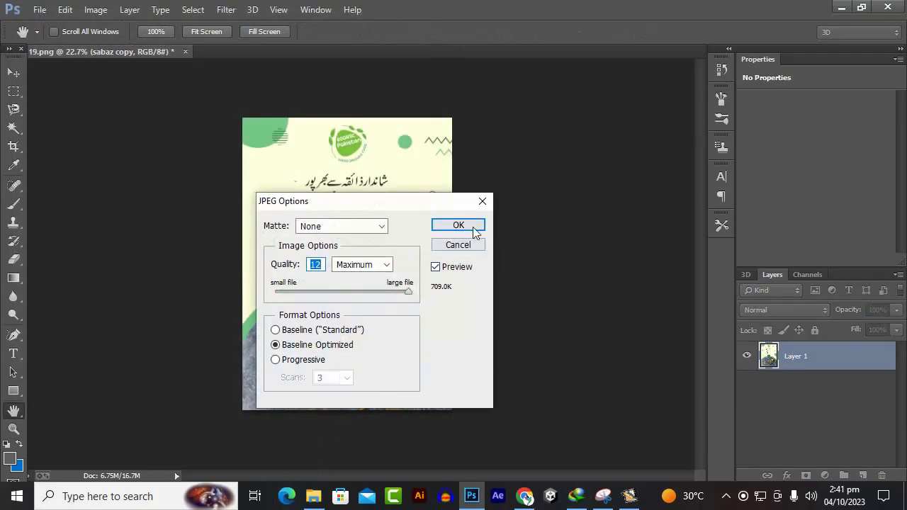
pyautogui.click(473, 232)
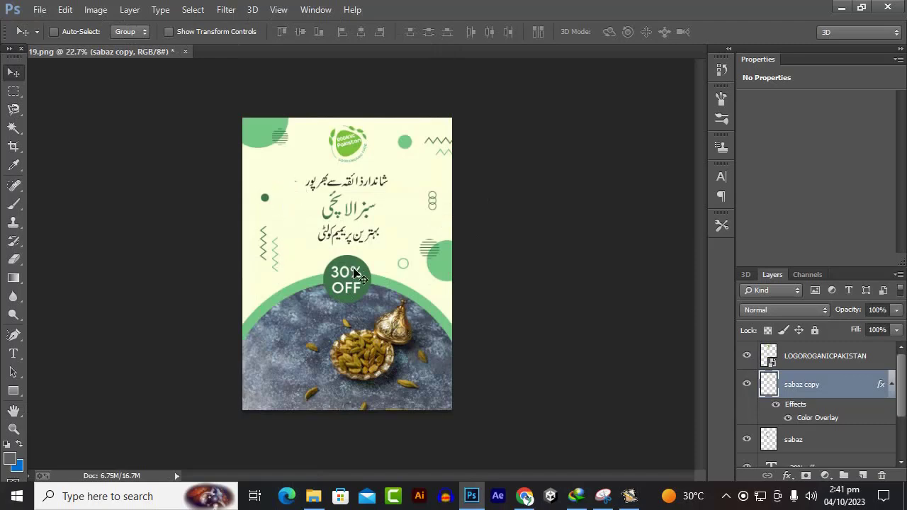
# Step: Examine the Urdu flyer's layout from the logo and text lines down to the cardamom photo
pyautogui.scroll(2, 361, 261)
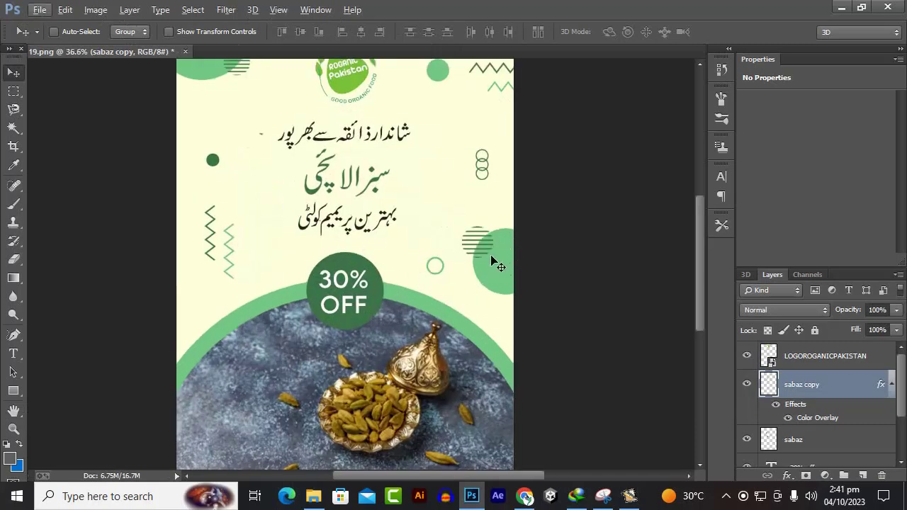
pyautogui.scroll(3, 269, 198)
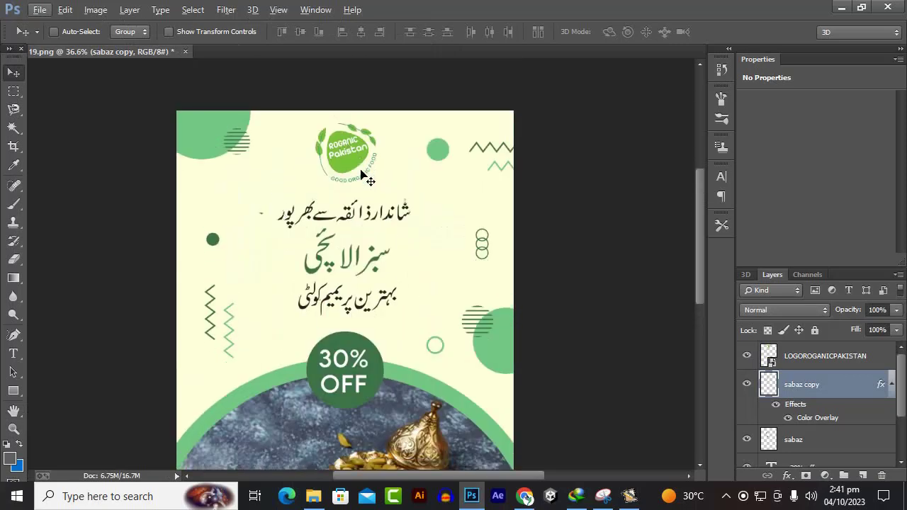
pyautogui.scroll(-3, 361, 173)
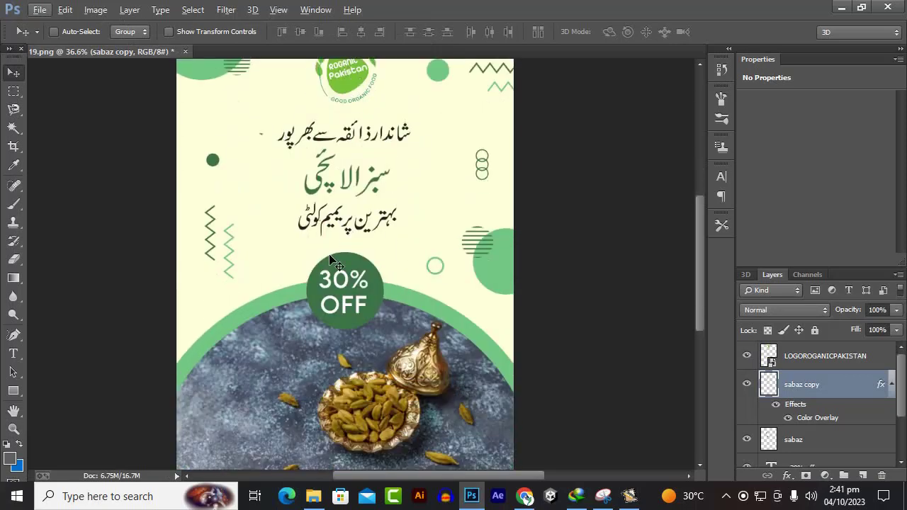
pyautogui.scroll(-3, 331, 259)
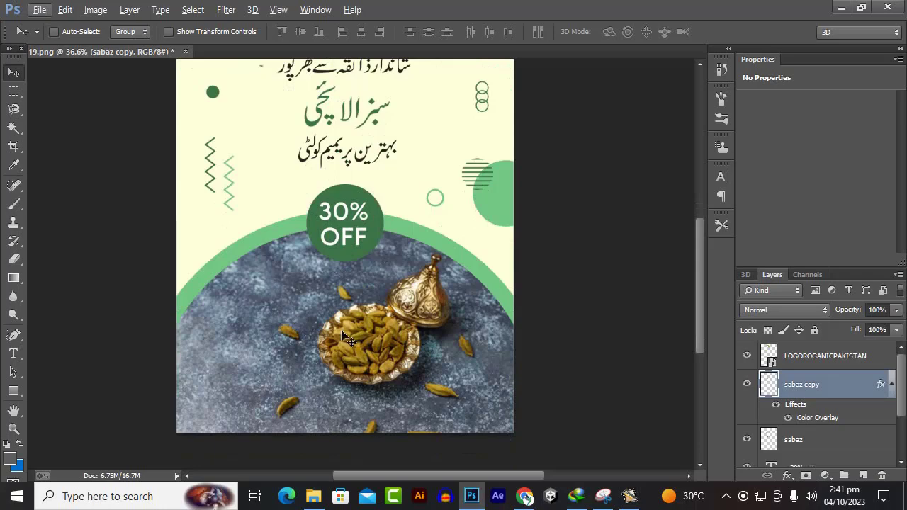
pyautogui.scroll(-2, 340, 285)
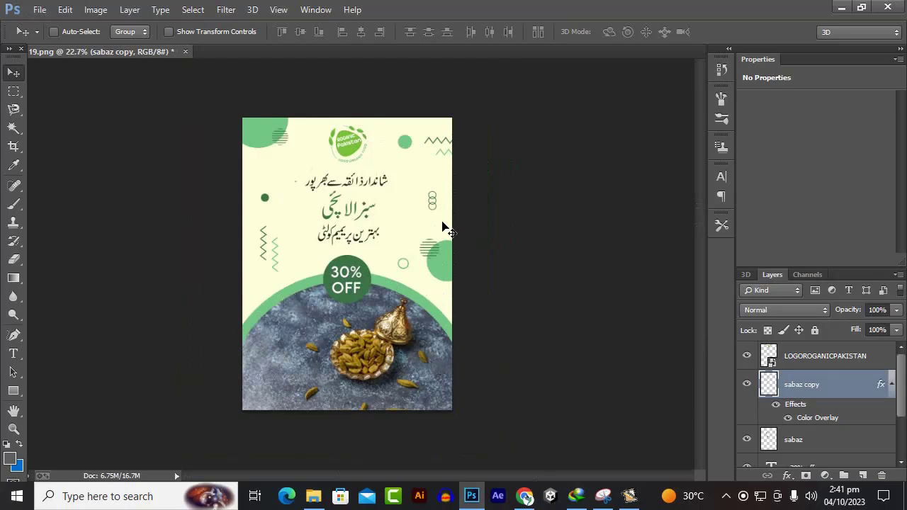
pyautogui.scroll(1, 379, 345)
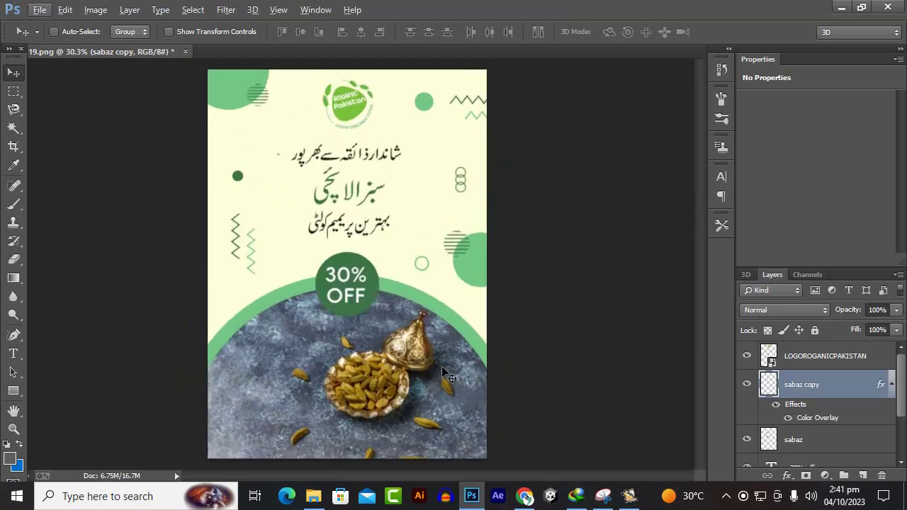
# Step: Delete the flyer's background artwork layer, Layer 0
pyautogui.scroll(-2, 798, 409)
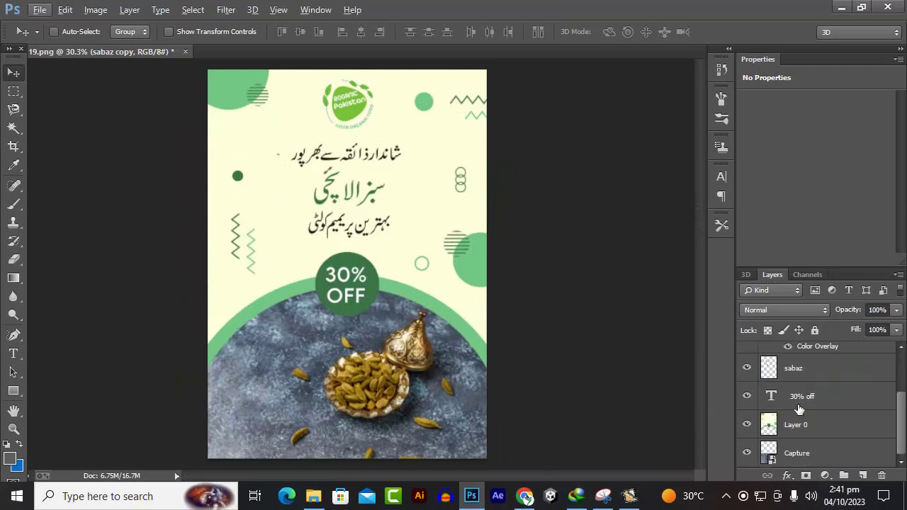
pyautogui.click(792, 428)
pyautogui.press('Delete')
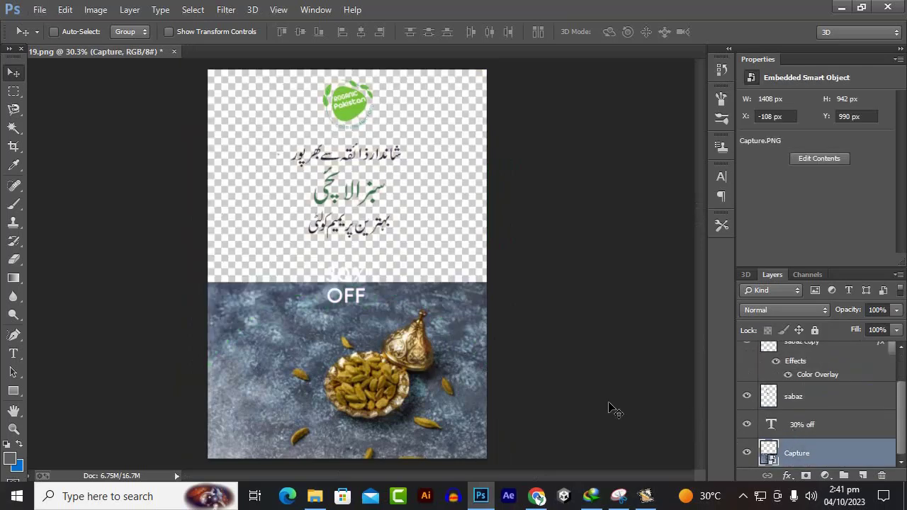
# Step: Delete the 30% off, LOGOROGANICPAKISTAN, sabaz and sabaz copy layers, and shift the cardamom photo slightly lower and toward the right on the canvas
pyautogui.click(813, 426)
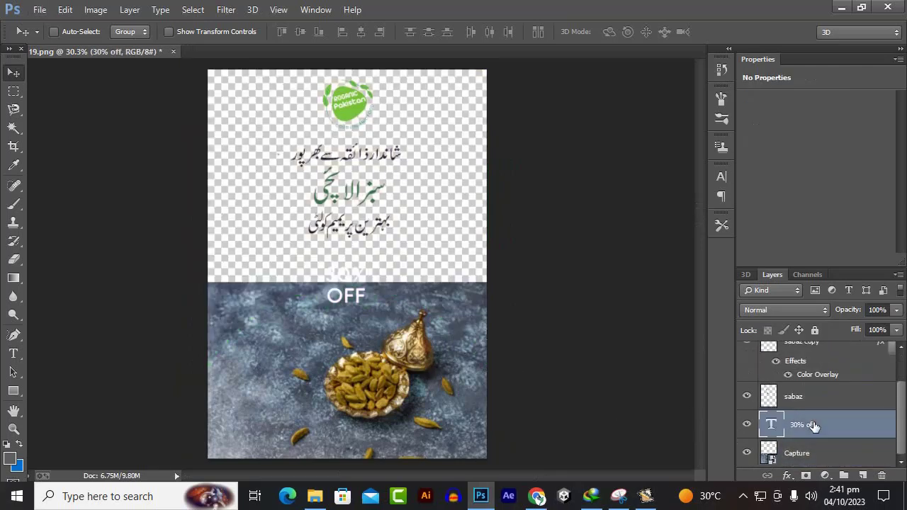
pyautogui.press('Delete')
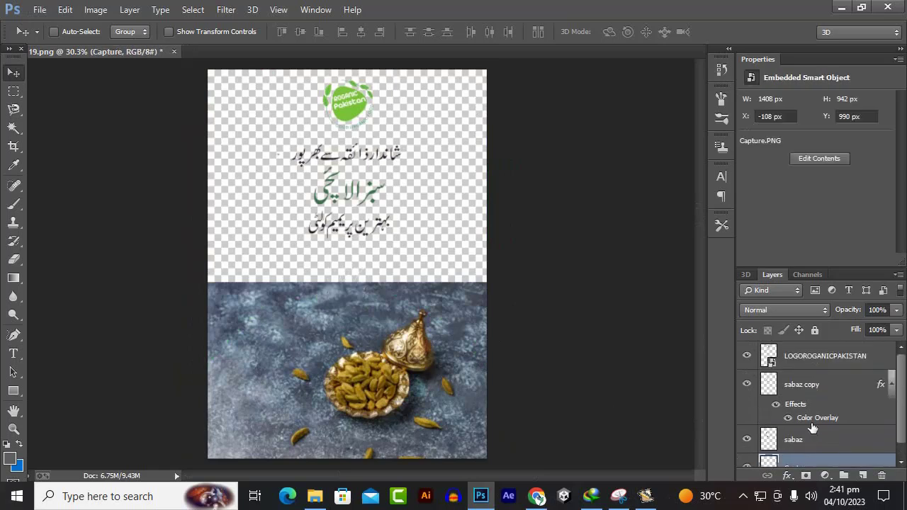
pyautogui.click(799, 362)
pyautogui.press('Delete')
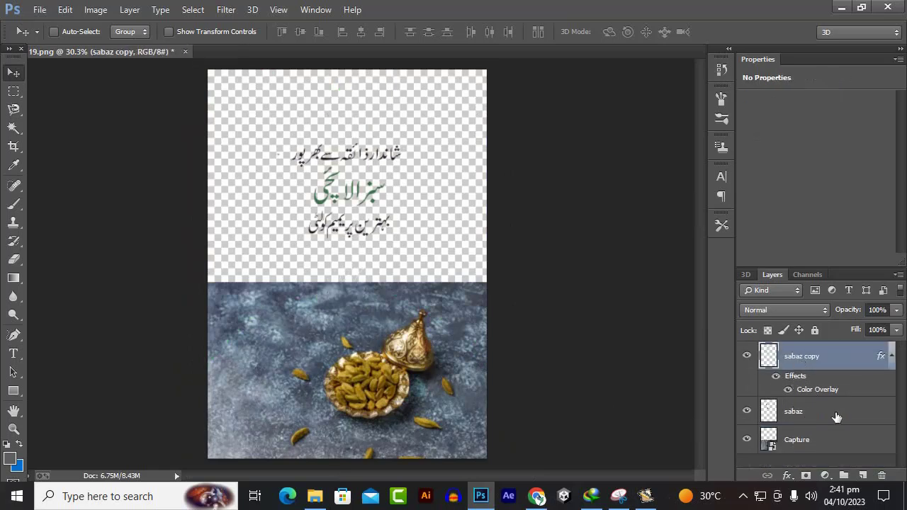
pyautogui.click(796, 414)
pyautogui.press('Delete')
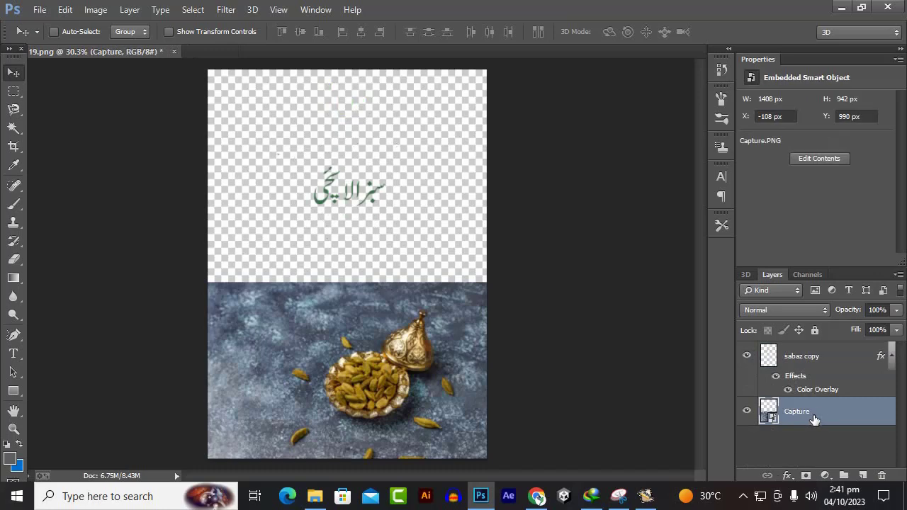
pyautogui.click(817, 356)
pyautogui.press('Delete')
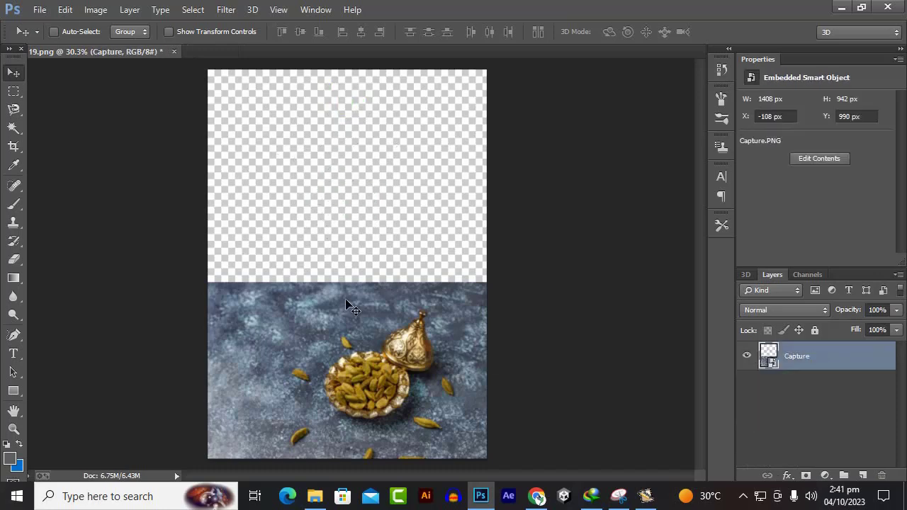
pyautogui.moveTo(349, 386); pyautogui.dragTo(364, 352)
pyautogui.moveTo(307, 280); pyautogui.dragTo(309, 325)
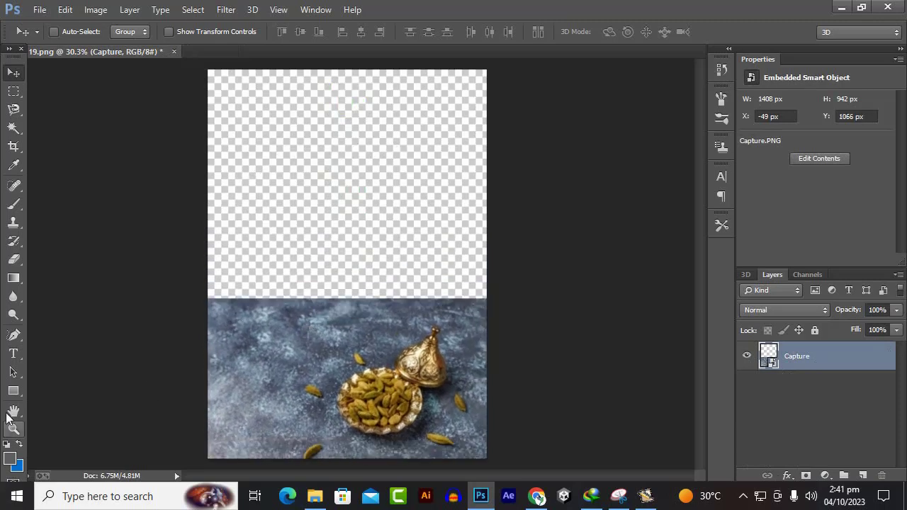
# Step: Create a six-sided polygon shape about 958 × 846 px and move it fully onto the transparent area above the photo
pyautogui.click(14, 391)
pyautogui.click(15, 391)
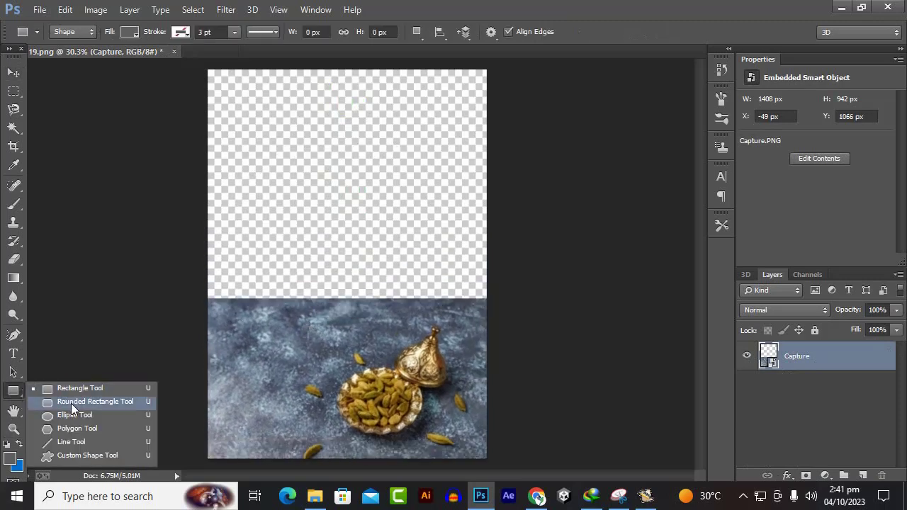
pyautogui.click(70, 429)
pyautogui.moveTo(244, 83); pyautogui.dragTo(299, 169)
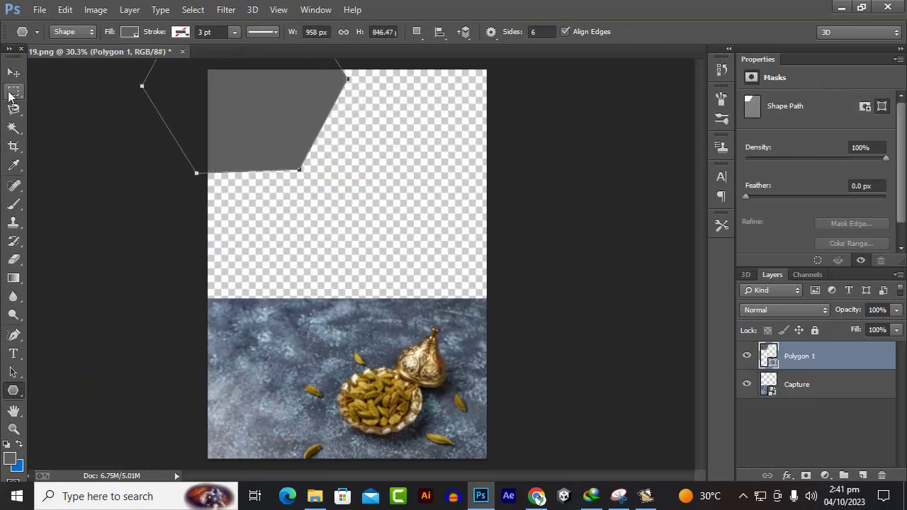
pyautogui.click(13, 72)
pyautogui.moveTo(270, 125); pyautogui.dragTo(338, 210)
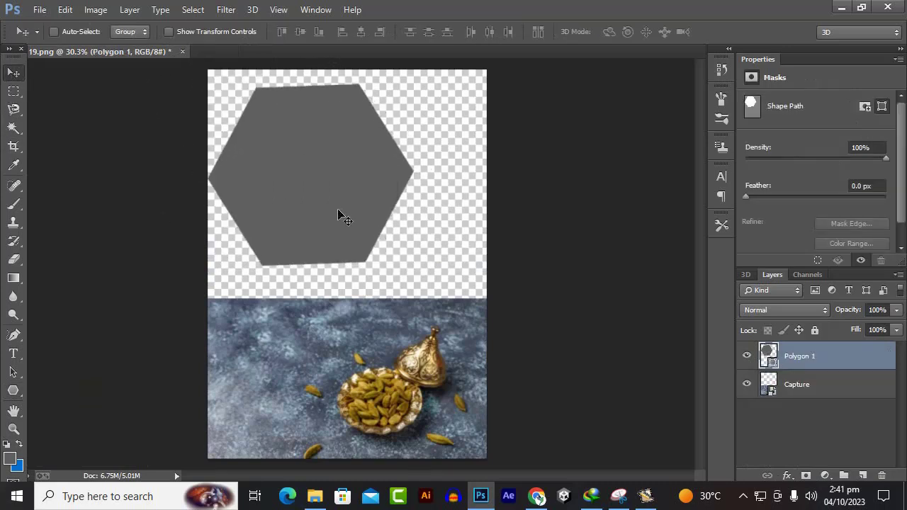
# Step: Scale the hexagon down to about 523 × 462 px in the upper-left part of the canvas
pyautogui.hotkey('ctrl', 't')
pyautogui.moveTo(408, 262); pyautogui.dragTo(302, 184)
pyautogui.press('Return')
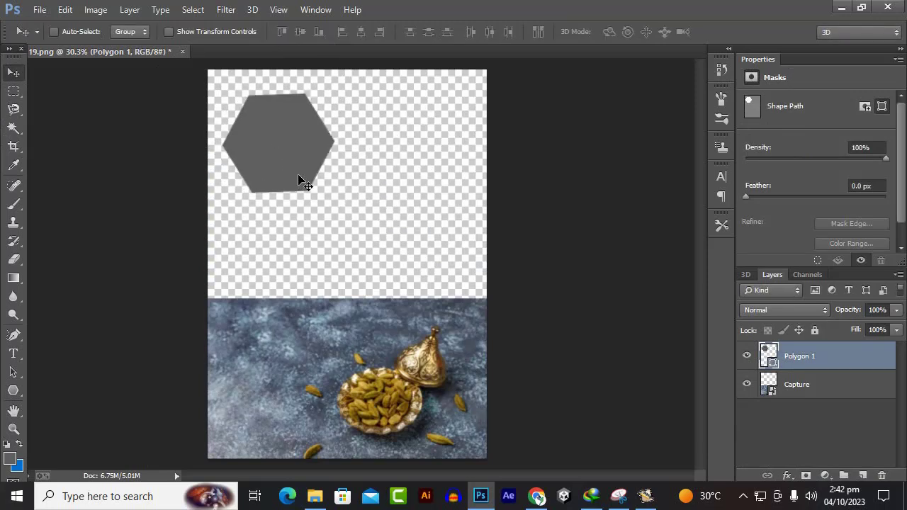
pyautogui.moveTo(13, 390); pyautogui.dragTo(79, 447)
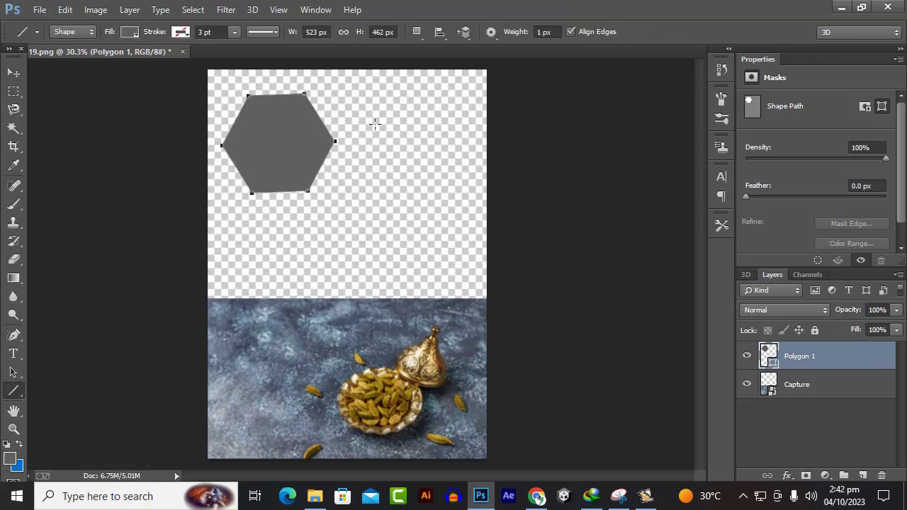
pyautogui.moveTo(400, 112); pyautogui.dragTo(456, 167)
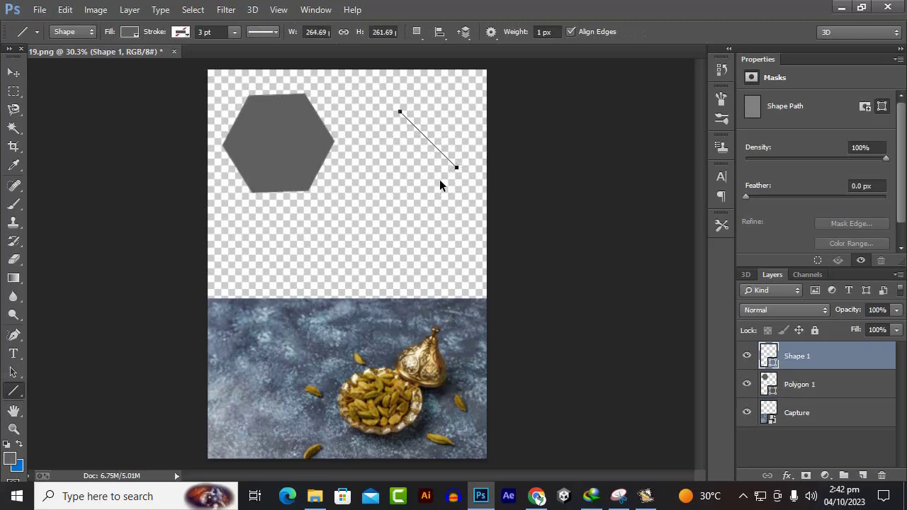
pyautogui.hotkey('ctrl', 'z')
pyautogui.click(13, 72)
pyautogui.click(13, 410)
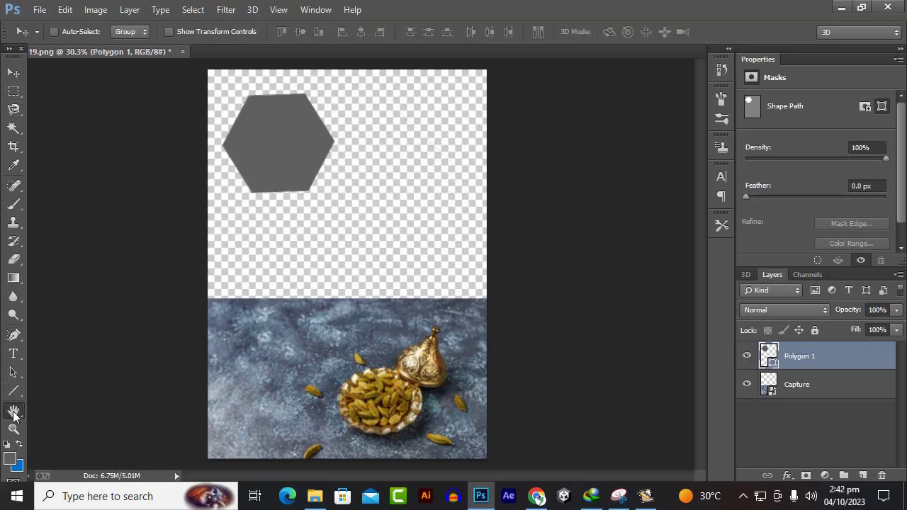
# Step: Add a right-pointing arrow custom shape, about 262 × 367 px, to the right of the hexagon
pyautogui.click(19, 397)
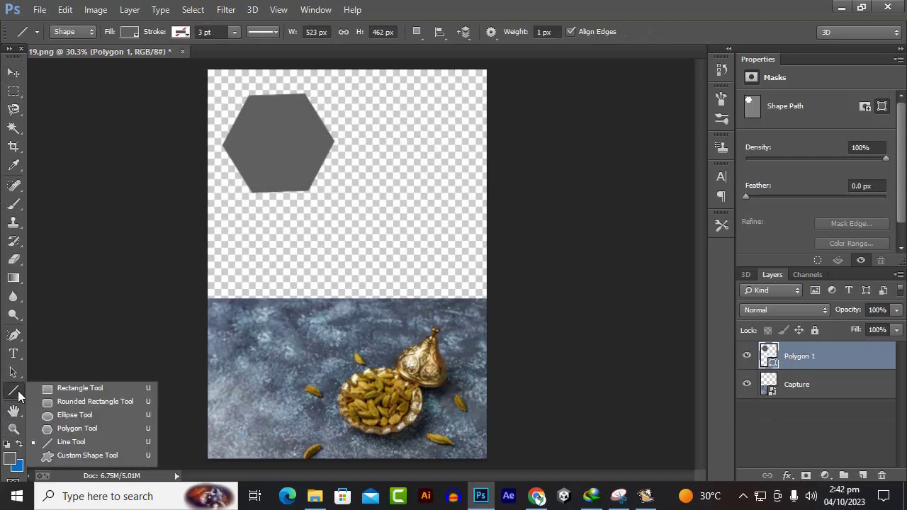
pyautogui.click(82, 458)
pyautogui.moveTo(388, 105); pyautogui.dragTo(418, 142)
pyautogui.click(14, 72)
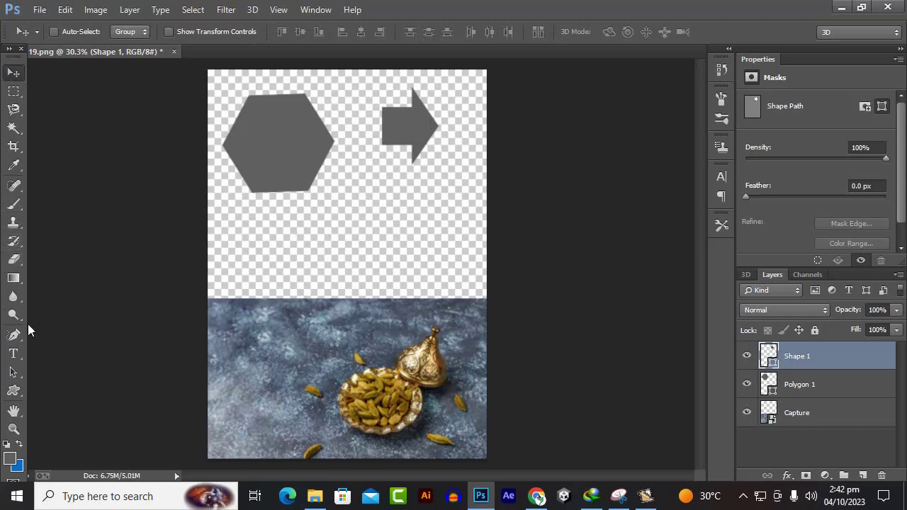
# Step: Draw a closed five-point Pen tool shape with a curved lower edge, about 779 × 449 px, below the arrow and nudge it slightly lower
pyautogui.click(13, 334)
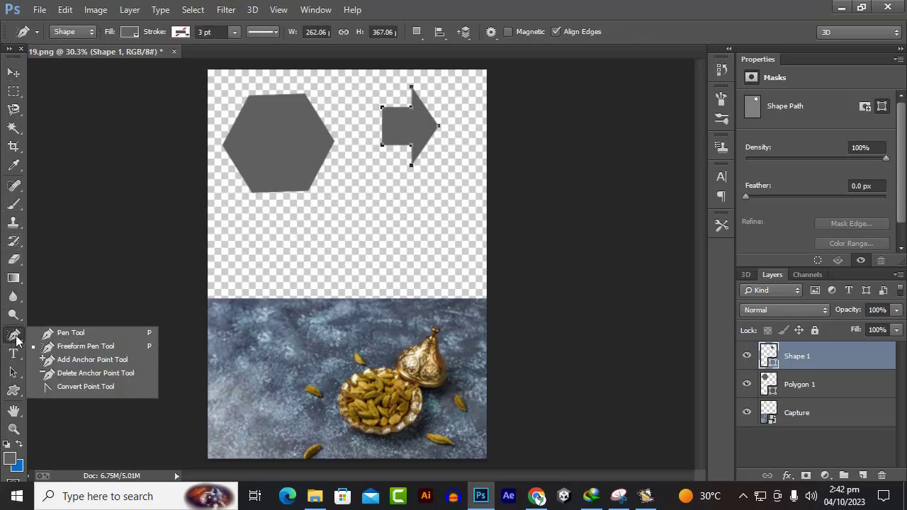
pyautogui.click(71, 335)
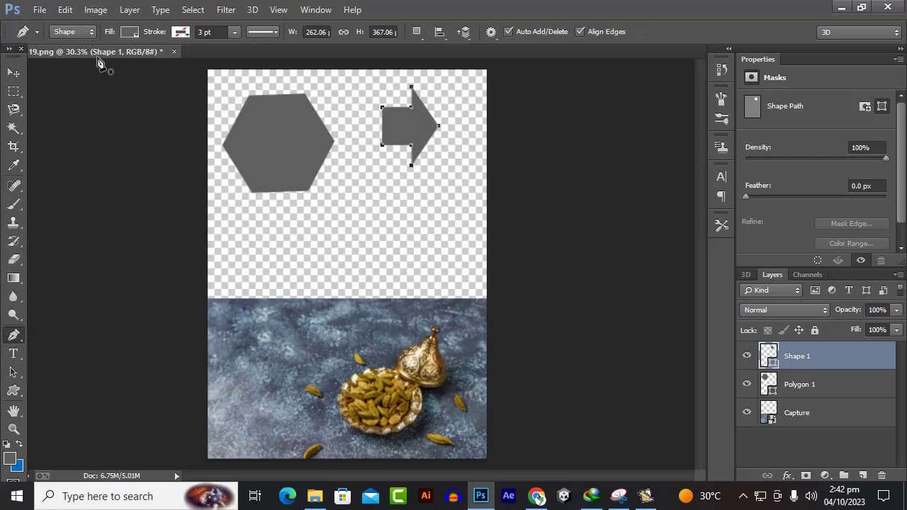
pyautogui.click(302, 249)
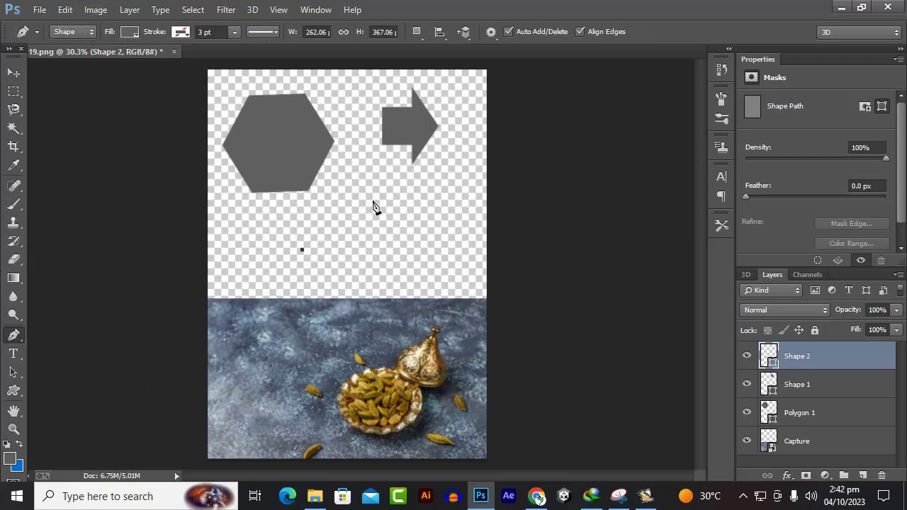
pyautogui.click(380, 183)
pyautogui.click(468, 204)
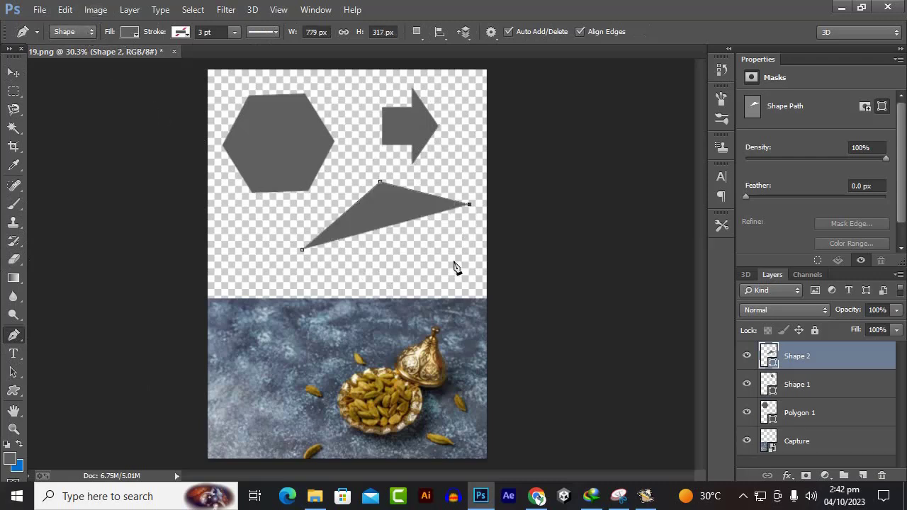
pyautogui.click(454, 261)
pyautogui.moveTo(403, 277); pyautogui.dragTo(328, 270)
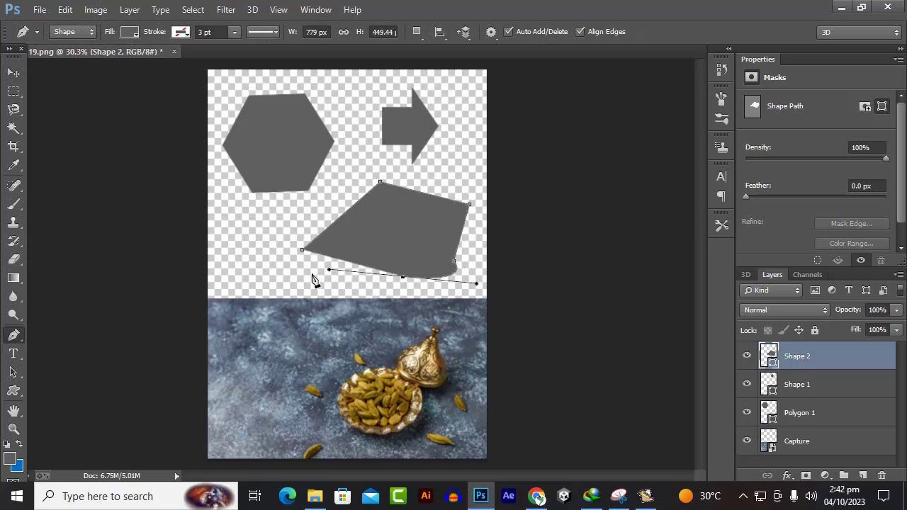
pyautogui.click(301, 250)
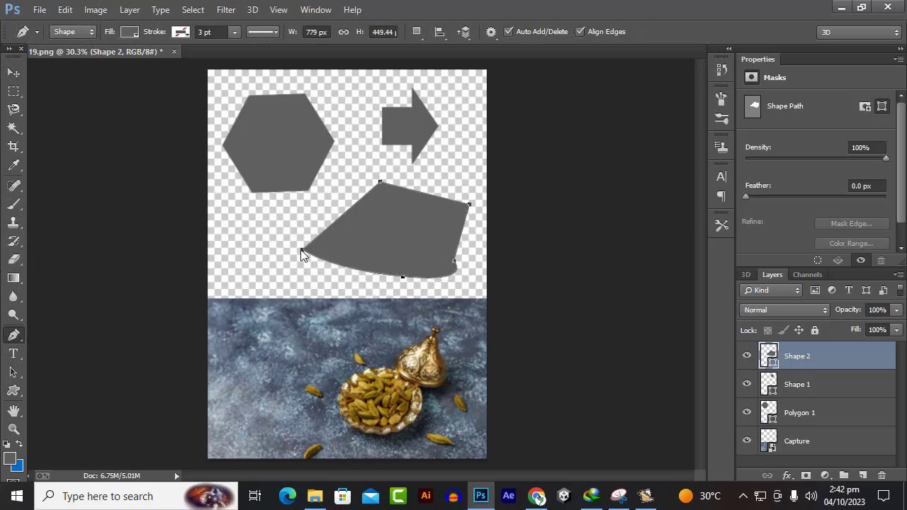
pyautogui.click(14, 72)
pyautogui.moveTo(476, 259)
pyautogui.mouseDown()
pyautogui.moveTo(413, 269)
pyautogui.moveTo(475, 259)
pyautogui.moveTo(482, 271)
pyautogui.mouseUp()
pyautogui.moveTo(414, 279); pyautogui.dragTo(412, 279)
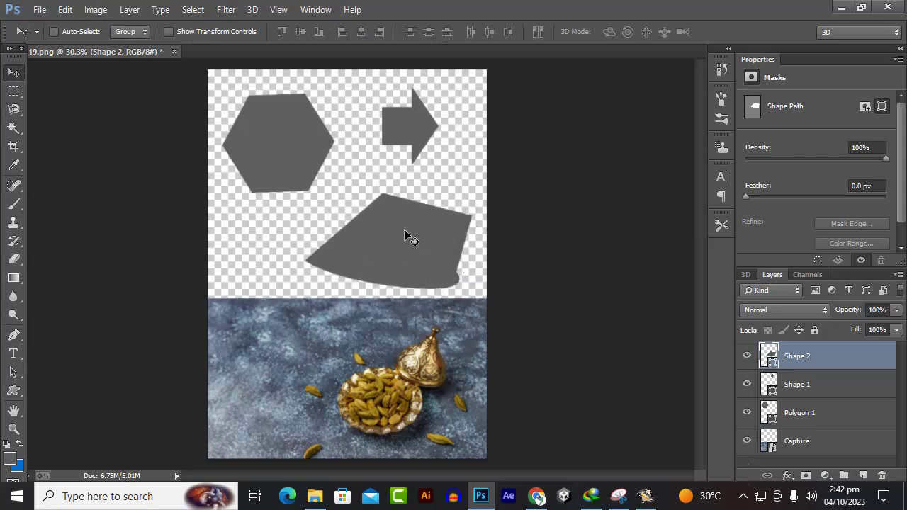
# Step: Make two duplicates of the Capture photo layer, shifted up the canvas to Y positions of about 710 px and 552 px
pyautogui.click(817, 449)
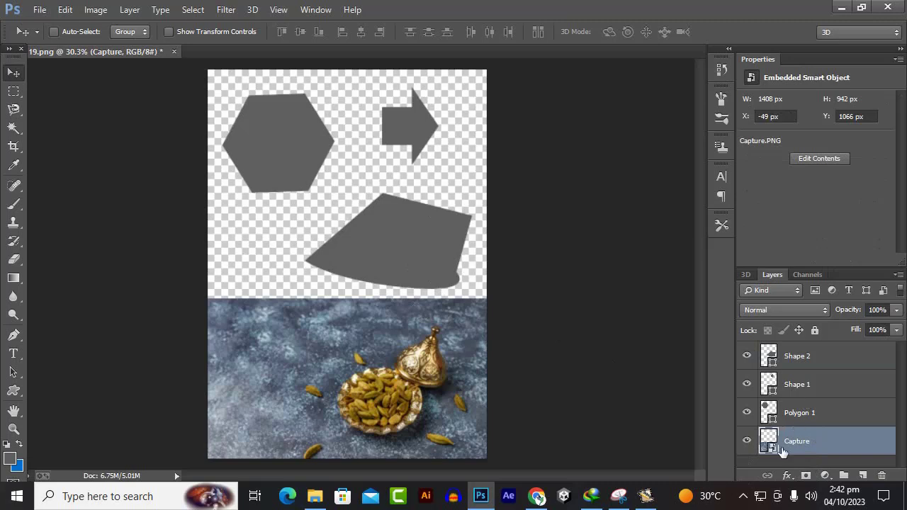
pyautogui.moveTo(421, 377); pyautogui.dragTo(415, 297)
pyautogui.moveTo(409, 356); pyautogui.dragTo(411, 294)
pyautogui.moveTo(414, 327); pyautogui.dragTo(414, 355)
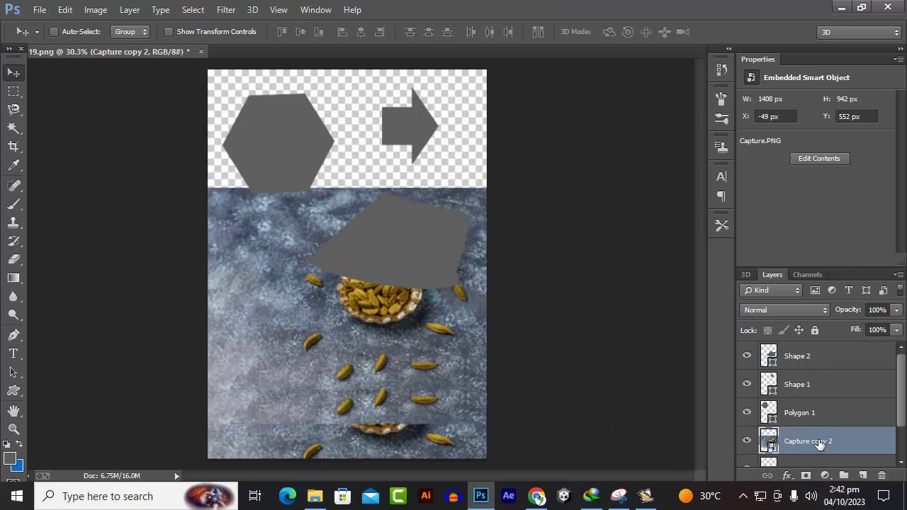
# Step: Reorder the photo layers so Capture copy 2 sits above Shape 2, Capture above Shape 1 and Capture copy above Polygon 1
pyautogui.moveTo(819, 444); pyautogui.dragTo(810, 350)
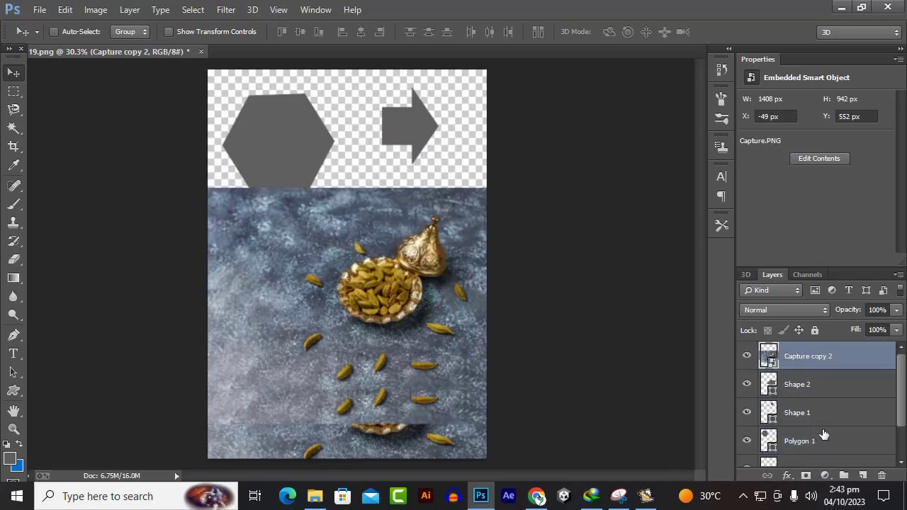
pyautogui.scroll(-2, 823, 434)
pyautogui.moveTo(809, 430); pyautogui.dragTo(804, 384)
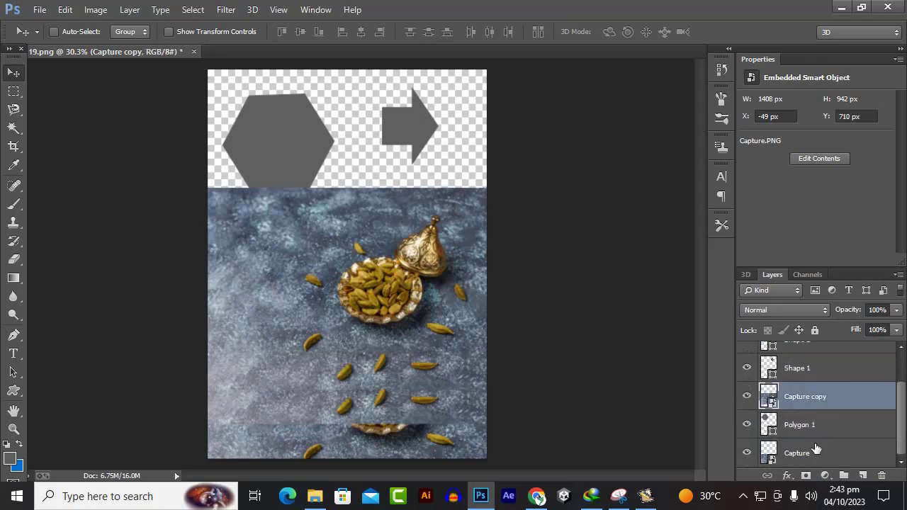
pyautogui.moveTo(807, 459); pyautogui.dragTo(800, 354)
pyautogui.scroll(2, 857, 425)
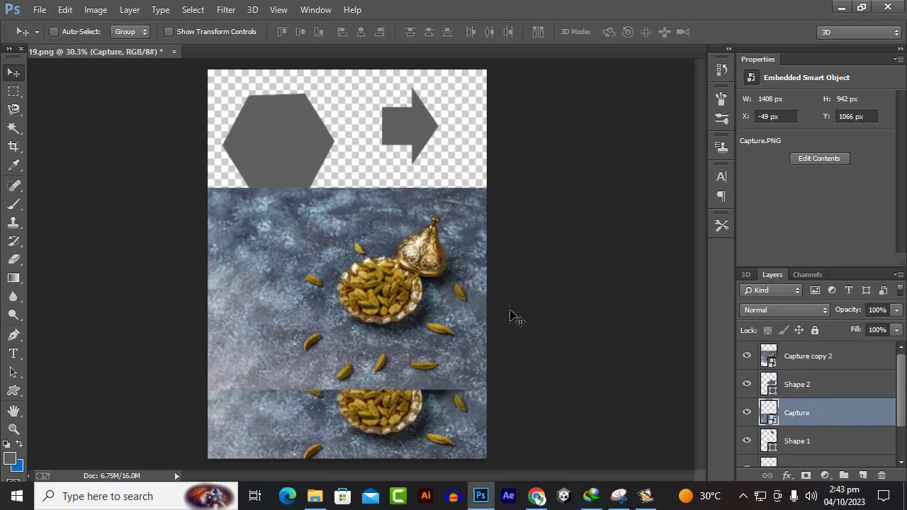
# Step: Move the Capture copy 2 photo down to about Y 710 px and clip it to Shape 2 with a clipping mask
pyautogui.click(804, 360)
pyautogui.moveTo(489, 287); pyautogui.dragTo(447, 289)
pyautogui.rightClick(800, 358)
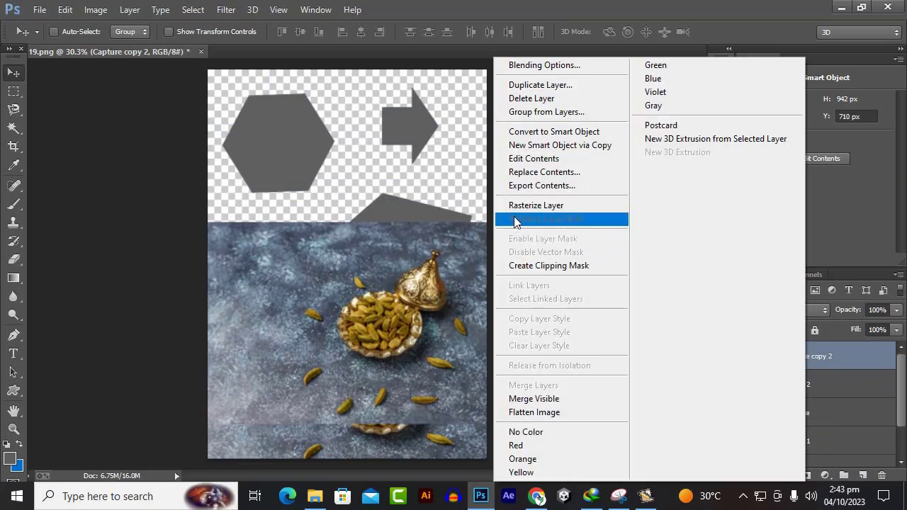
pyautogui.click(547, 268)
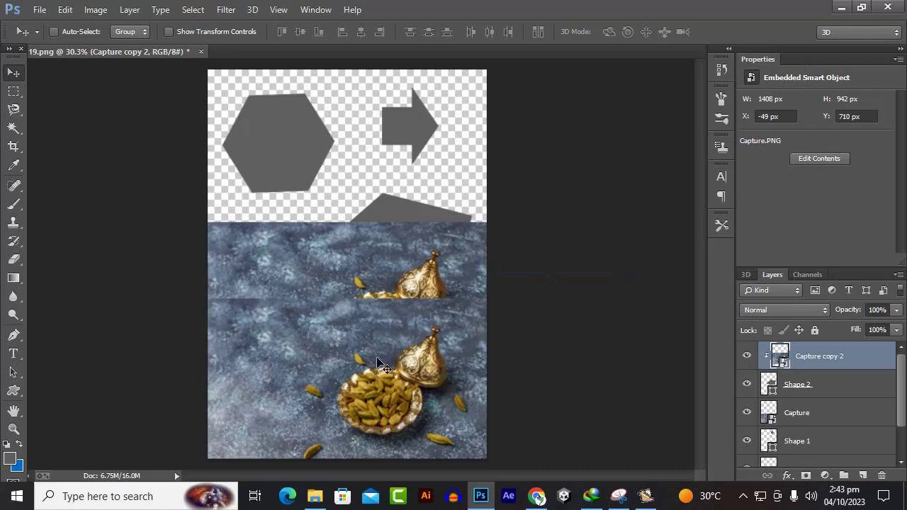
# Step: Clip the Capture photo layer to the arrow shape, Shape 1, with a clipping mask
pyautogui.click(829, 393)
pyautogui.click(815, 424)
pyautogui.rightClick(815, 424)
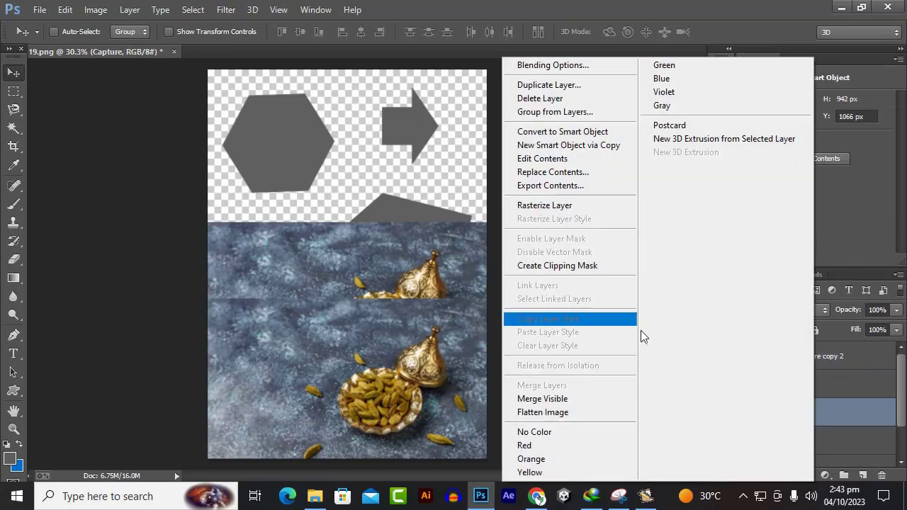
pyautogui.click(608, 267)
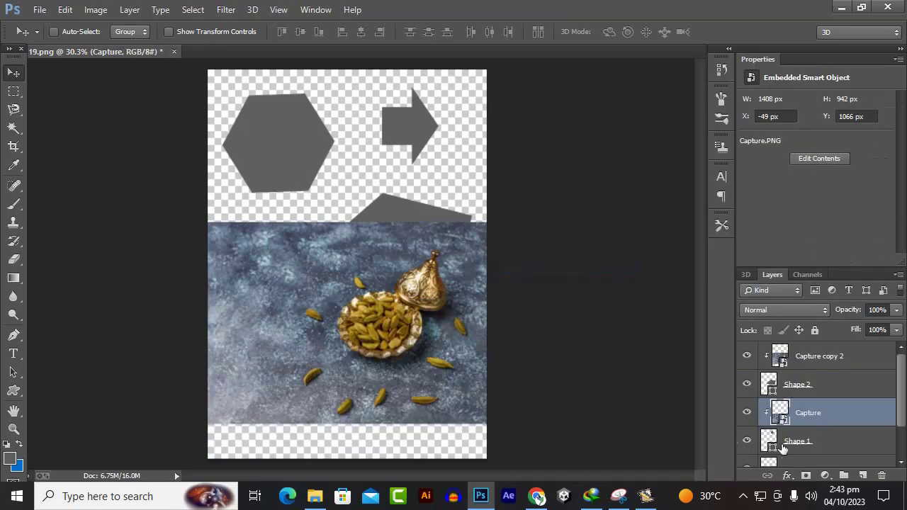
# Step: Clip the Capture copy photo to the Polygon 1 hexagon and position it so the cardamom bowl fills the hexagon
pyautogui.scroll(-2, 839, 406)
pyautogui.click(815, 427)
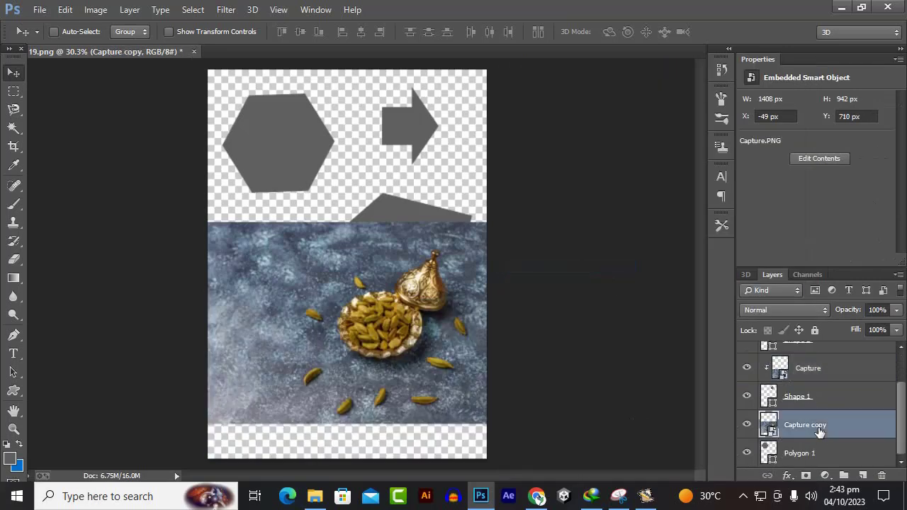
pyautogui.rightClick(808, 426)
pyautogui.click(688, 212)
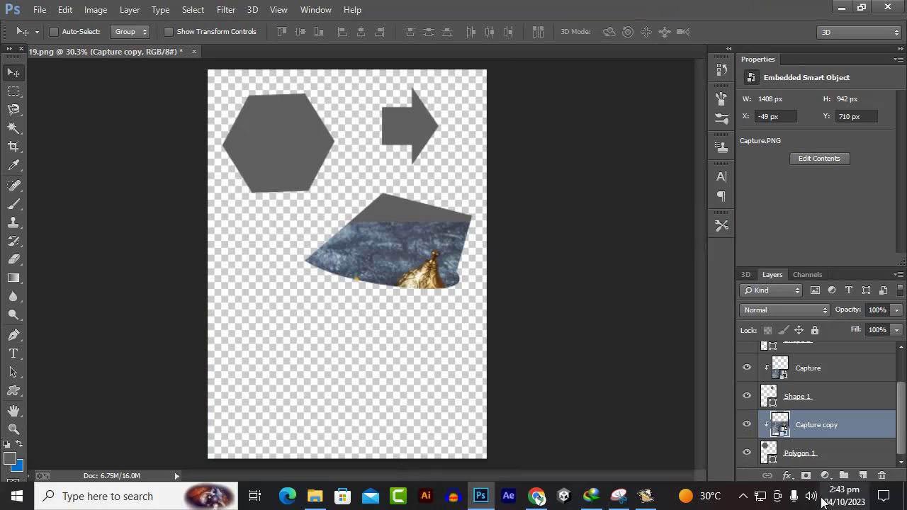
pyautogui.moveTo(410, 257); pyautogui.dragTo(293, 110)
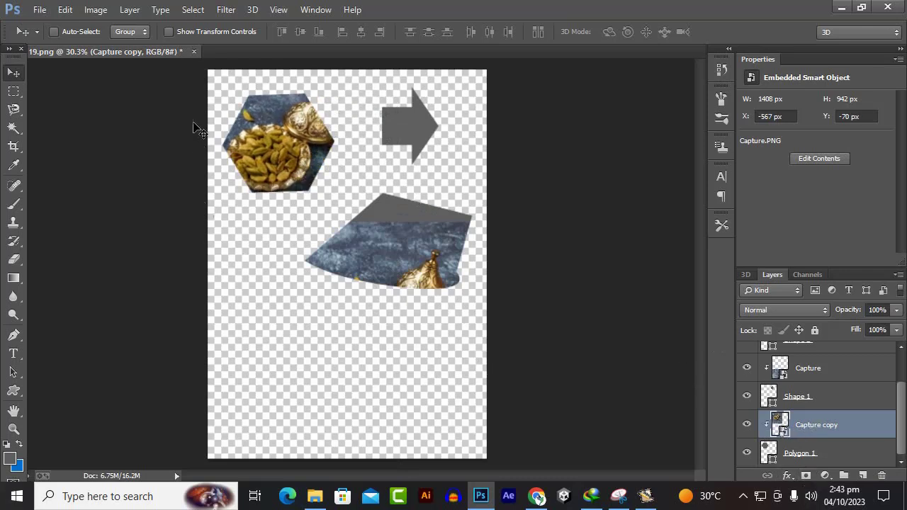
pyautogui.moveTo(298, 153); pyautogui.dragTo(301, 156)
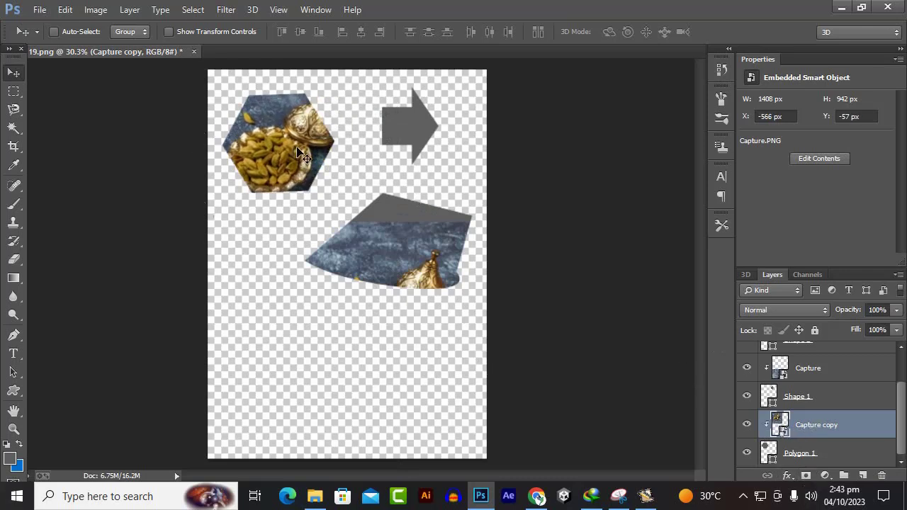
# Step: Scale the Capture copy photo in the hexagon down to about 917 × 614 px, centering the bowl and lid
pyautogui.hotkey('ctrl', 't')
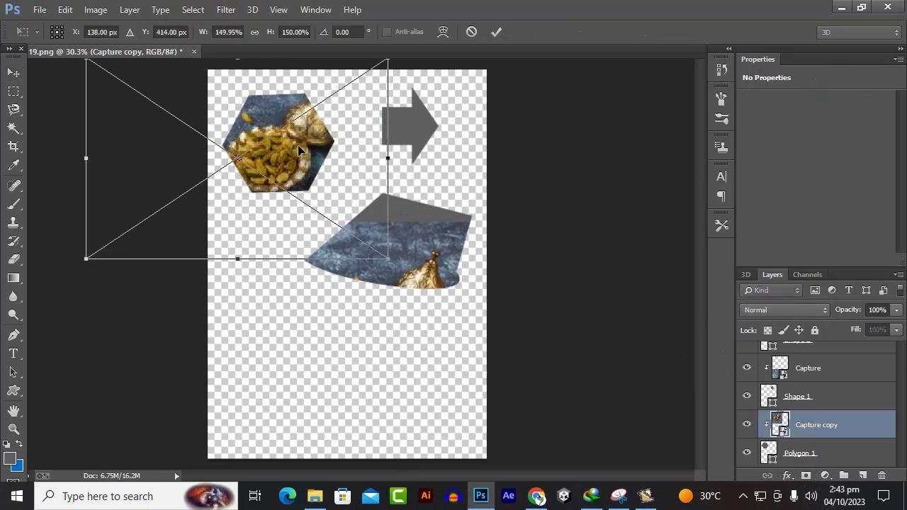
pyautogui.moveTo(89, 258); pyautogui.dragTo(183, 195)
pyautogui.moveTo(292, 160); pyautogui.dragTo(289, 178)
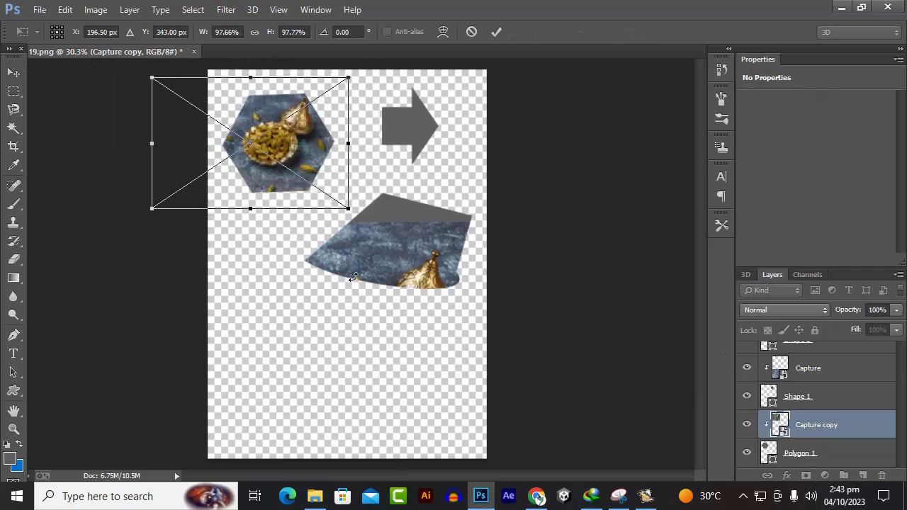
pyautogui.press('Return')
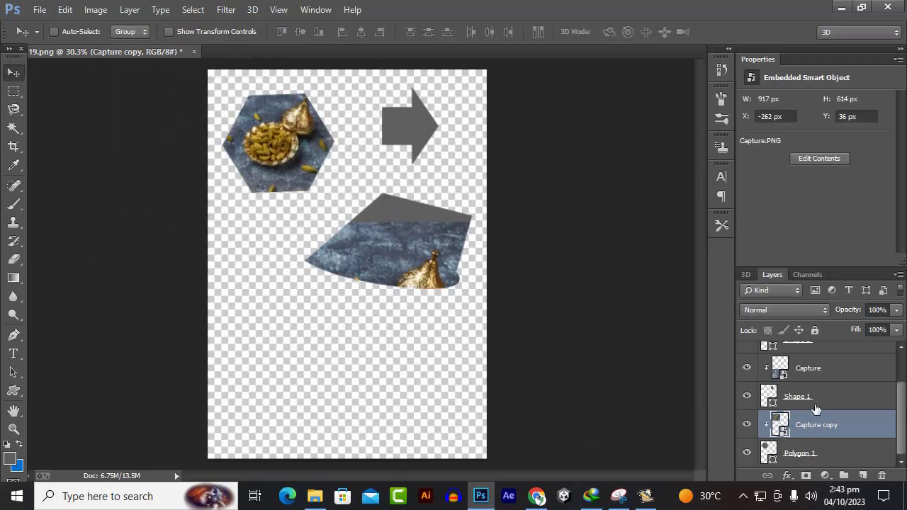
# Step: Move the clipped Capture photo up to about X -127 px, Y -52 px so the golden lid fills the arrow shape
pyautogui.scroll(3, 815, 409)
pyautogui.scroll(-2, 809, 439)
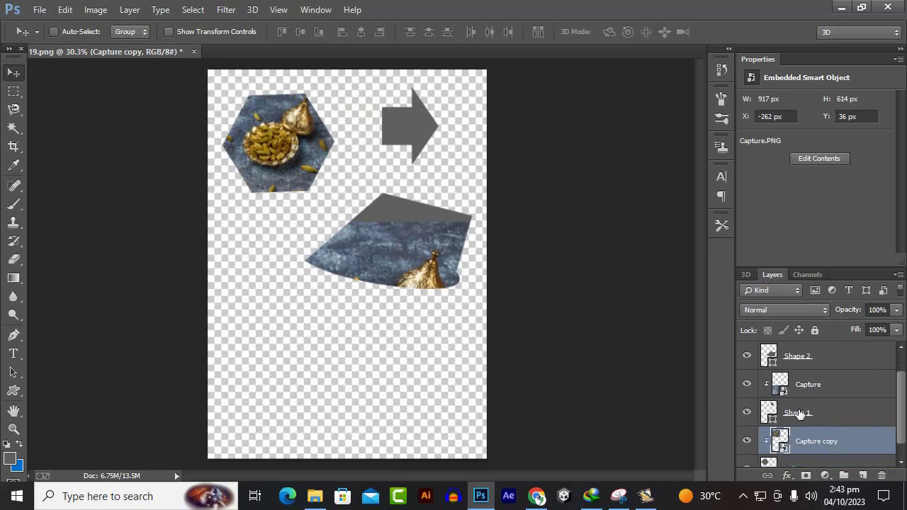
pyautogui.click(810, 389)
pyautogui.moveTo(454, 279); pyautogui.dragTo(427, 125)
pyautogui.moveTo(420, 266); pyautogui.dragTo(420, 181)
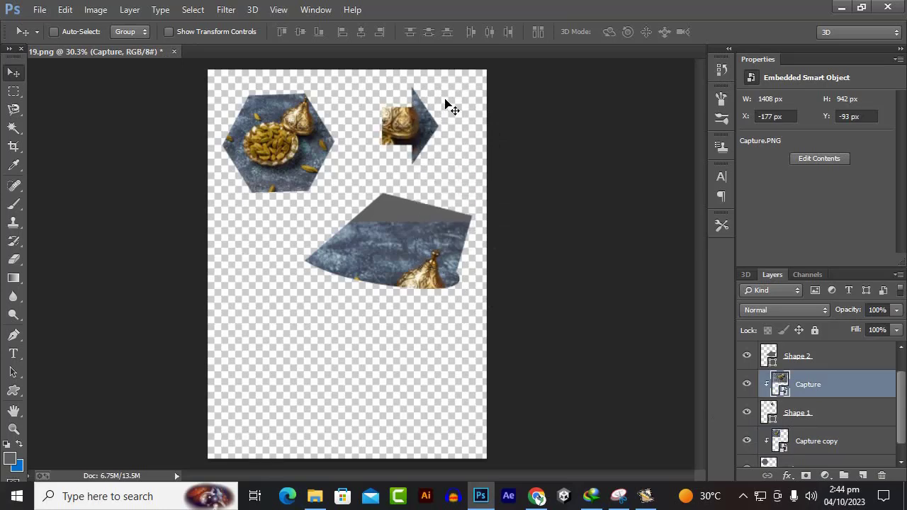
pyautogui.scroll(6, 435, 87)
pyautogui.moveTo(394, 187); pyautogui.dragTo(429, 216)
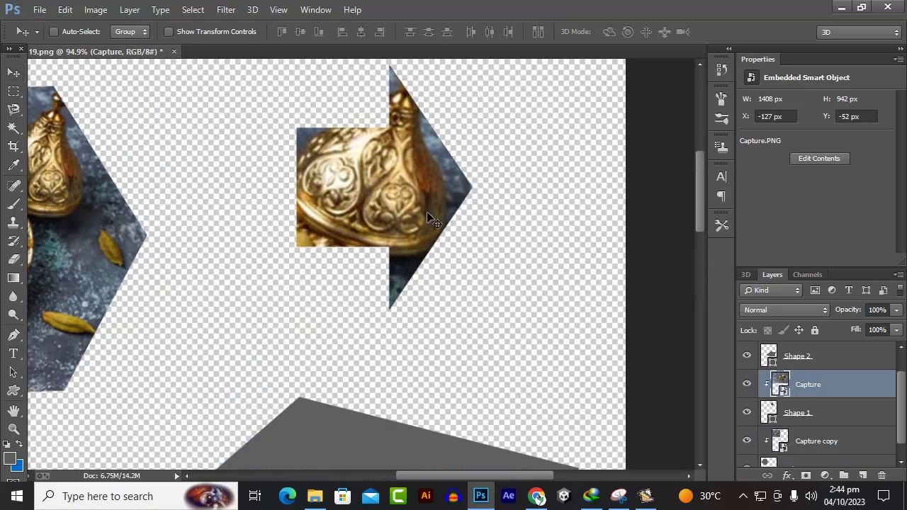
# Step: Scale the Capture photo down to about 941 × 630 px and position it so the lid and part of the bowl fill the arrow
pyautogui.hotkey('ctrl', 't')
pyautogui.scroll(-5, 518, 269)
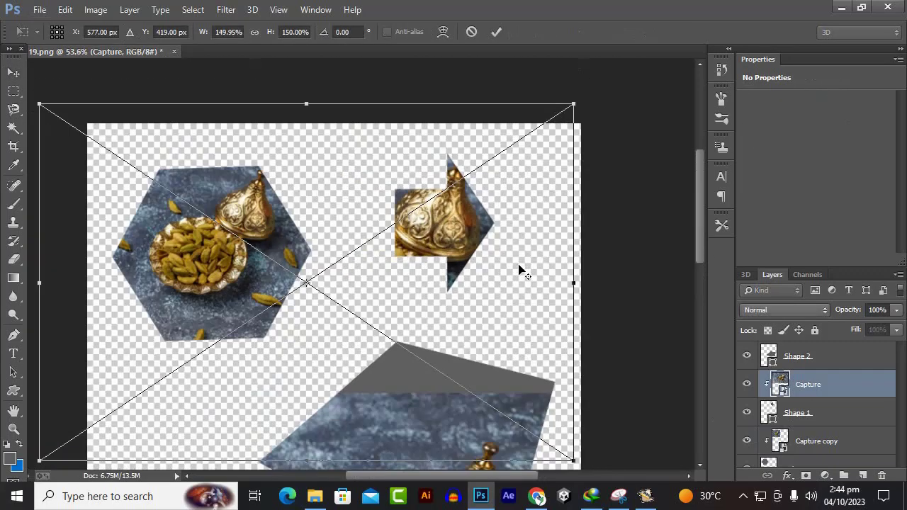
pyautogui.moveTo(561, 144); pyautogui.dragTo(518, 233)
pyautogui.press('Return')
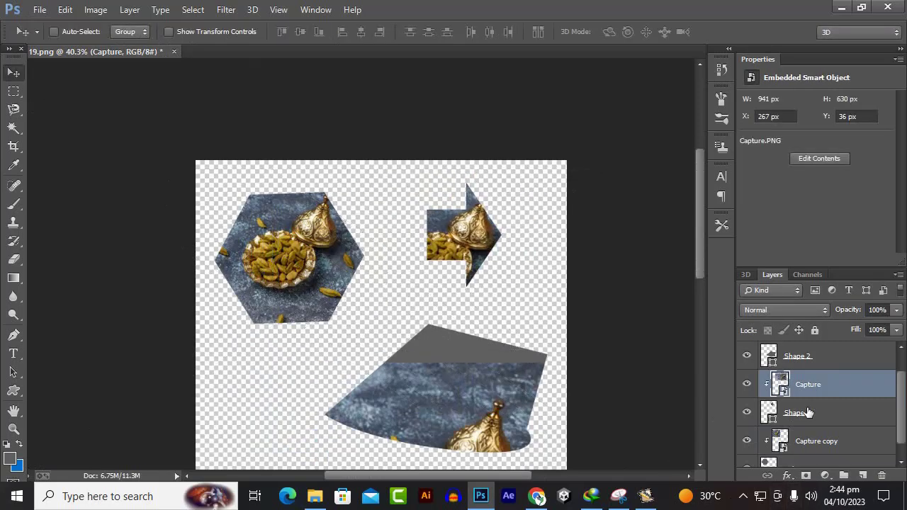
# Step: Move the Capture copy 2 photo up to about Y 328 px so it covers all of Shape 2
pyautogui.scroll(1, 811, 406)
pyautogui.click(796, 354)
pyautogui.moveTo(558, 385); pyautogui.dragTo(567, 272)
pyautogui.scroll(-1, 528, 325)
pyautogui.scroll(-5, 526, 323)
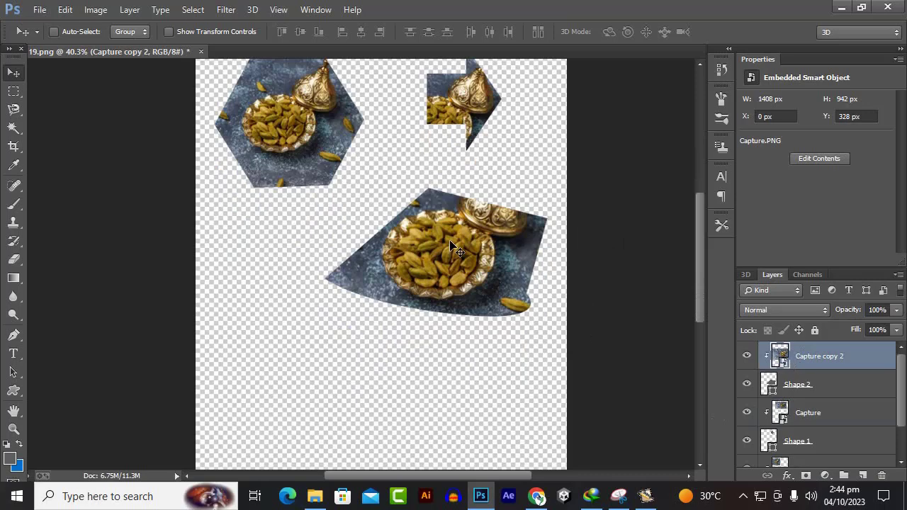
# Step: Scale the Capture copy 2 photo to about 923 × 617 px and position it to show the whole bowl and lid inside Shape 2
pyautogui.hotkey('ctrl', 't')
pyautogui.moveTo(600, 119); pyautogui.dragTo(461, 208)
pyautogui.moveTo(365, 330); pyautogui.dragTo(466, 306)
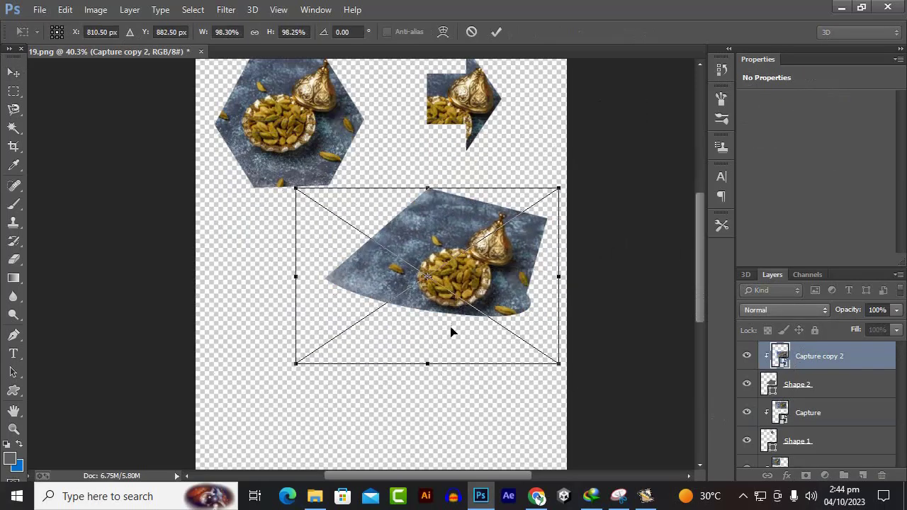
pyautogui.press('Return')
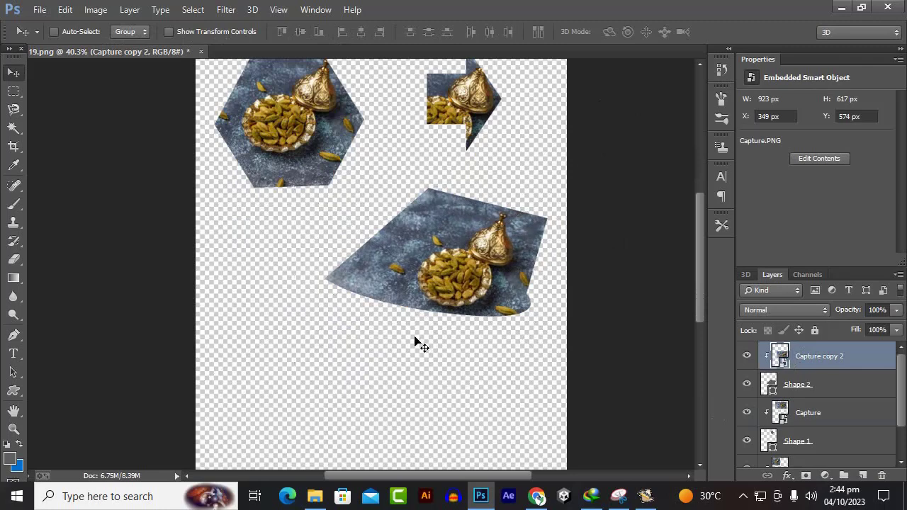
pyautogui.scroll(-3, 415, 344)
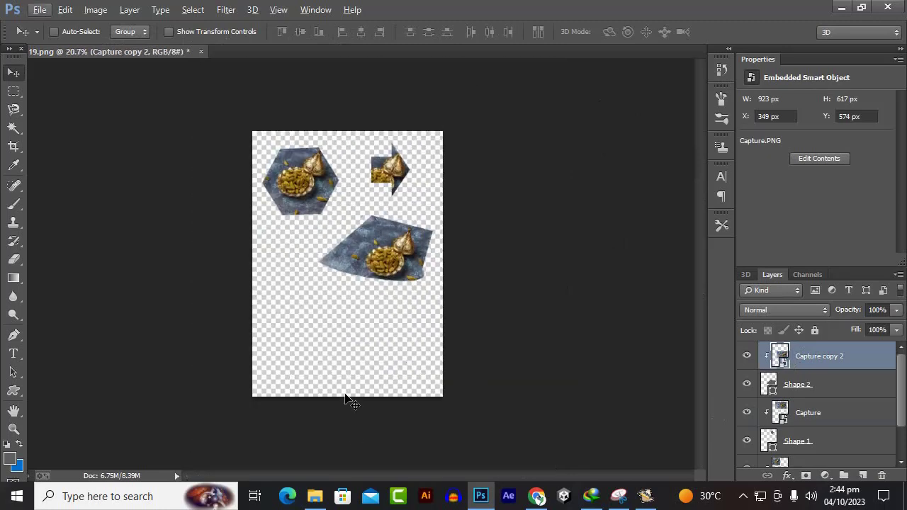